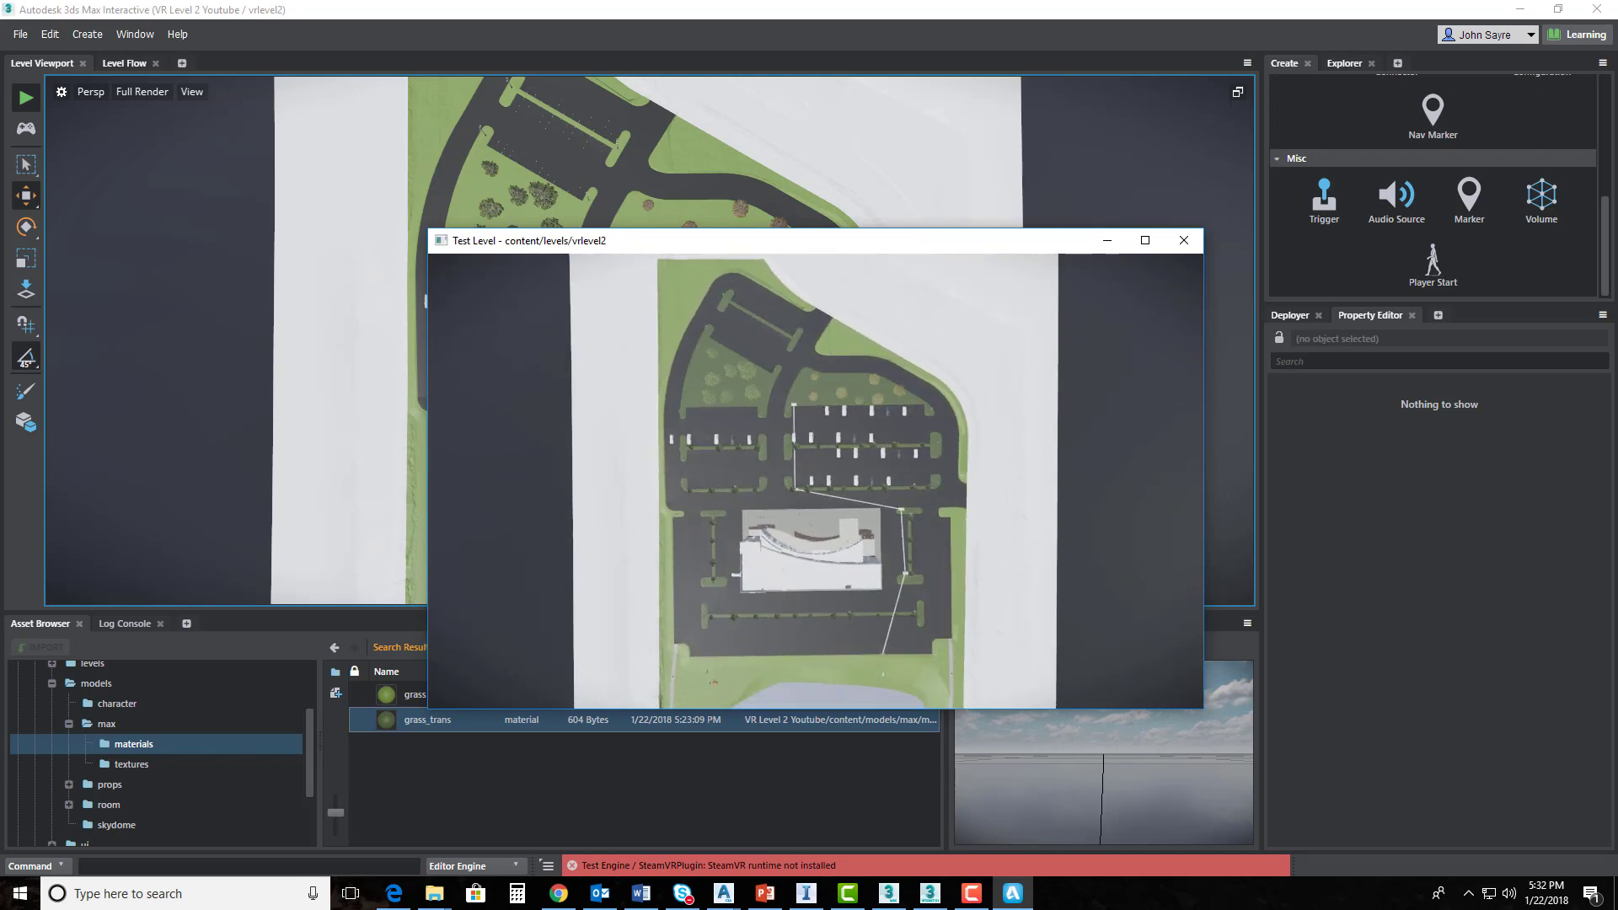
- Close the running test level and clear the current grass search in the asset browser
{"action": "key", "text": "Escape"}
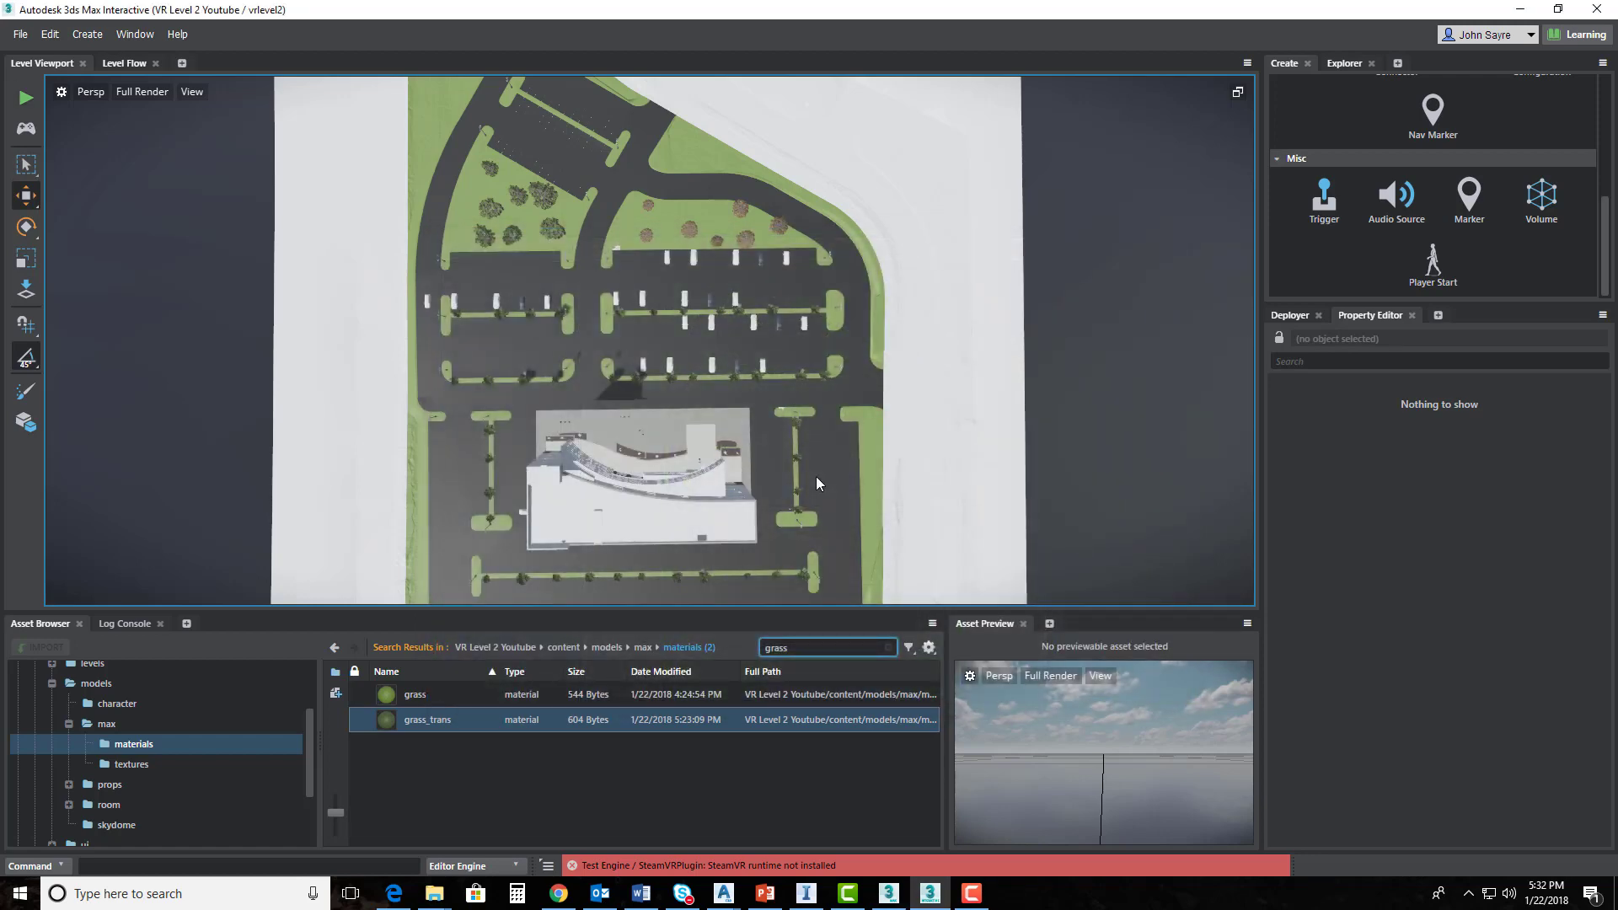
{"action": "left_click", "coordinate": [413, 648]}
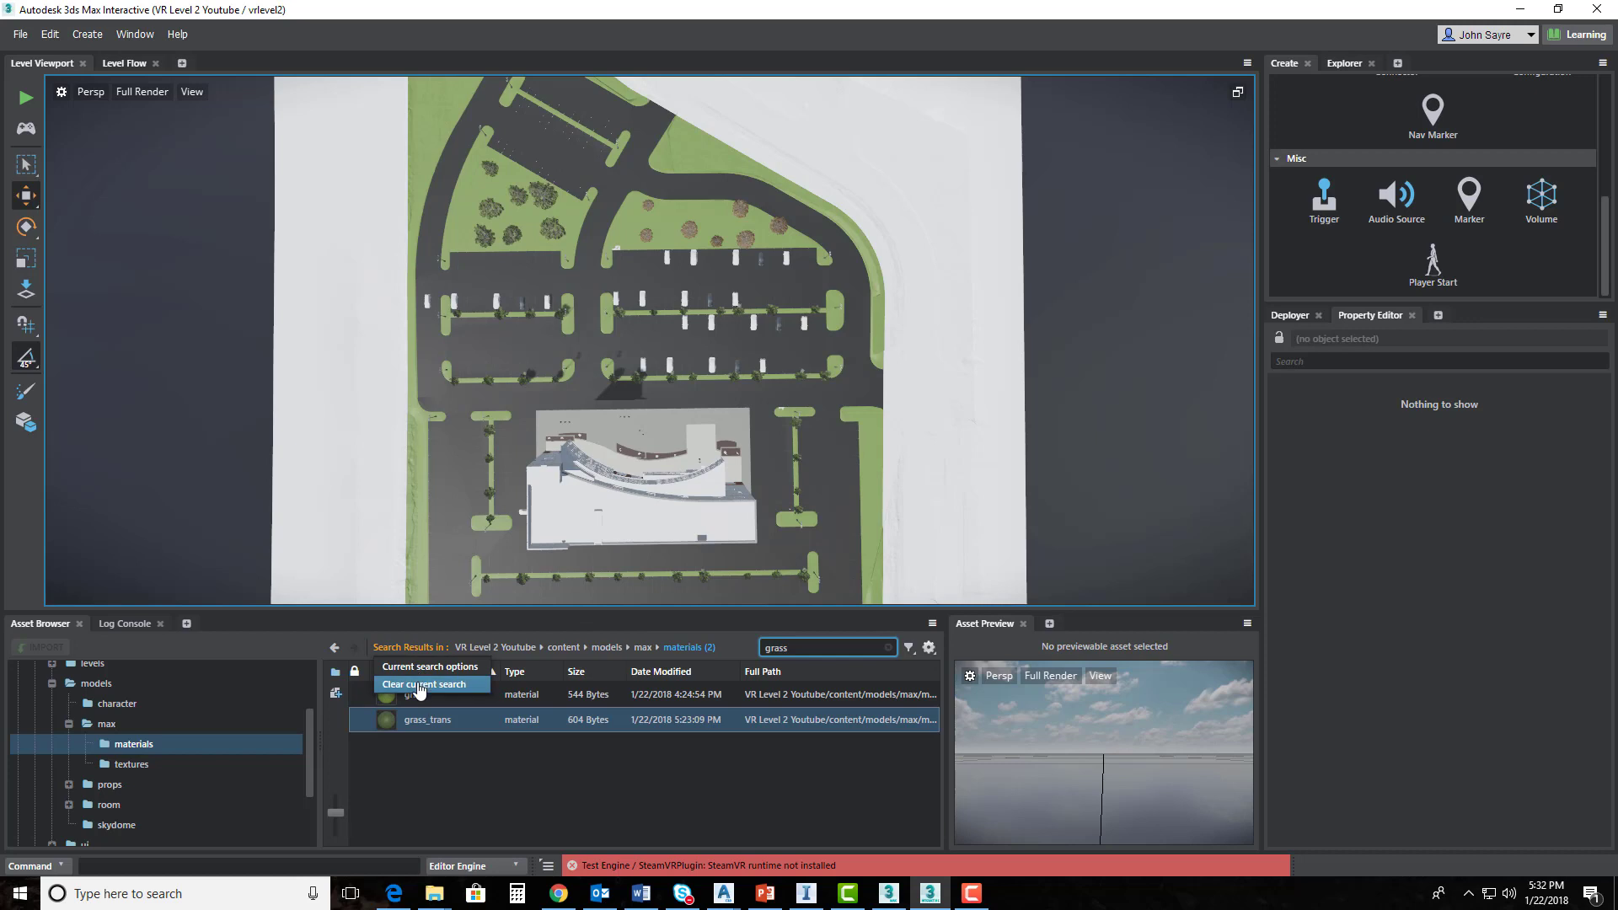
{"action": "left_click", "coordinate": [424, 684]}
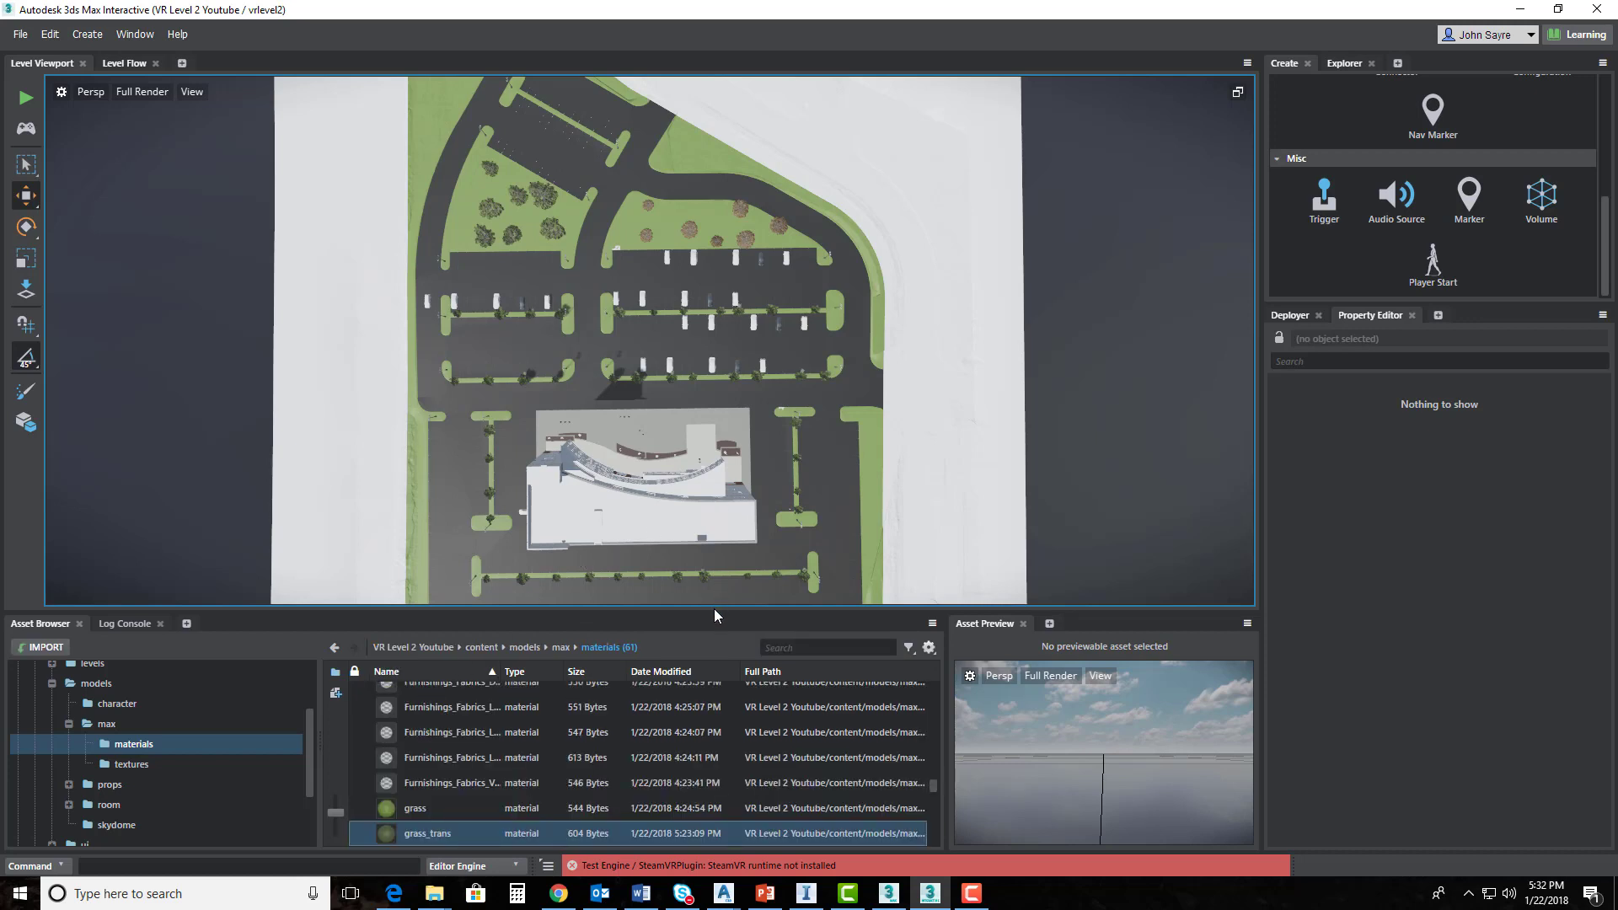
- Enlarge the level viewport and frame the parking lots and entrance drive from above
{"action": "left_click_drag", "start_coordinate": [710, 613], "coordinate": [710, 660]}
{"action": "scroll", "coordinate": [711, 471], "scroll_direction": "down", "scroll_amount": 3}
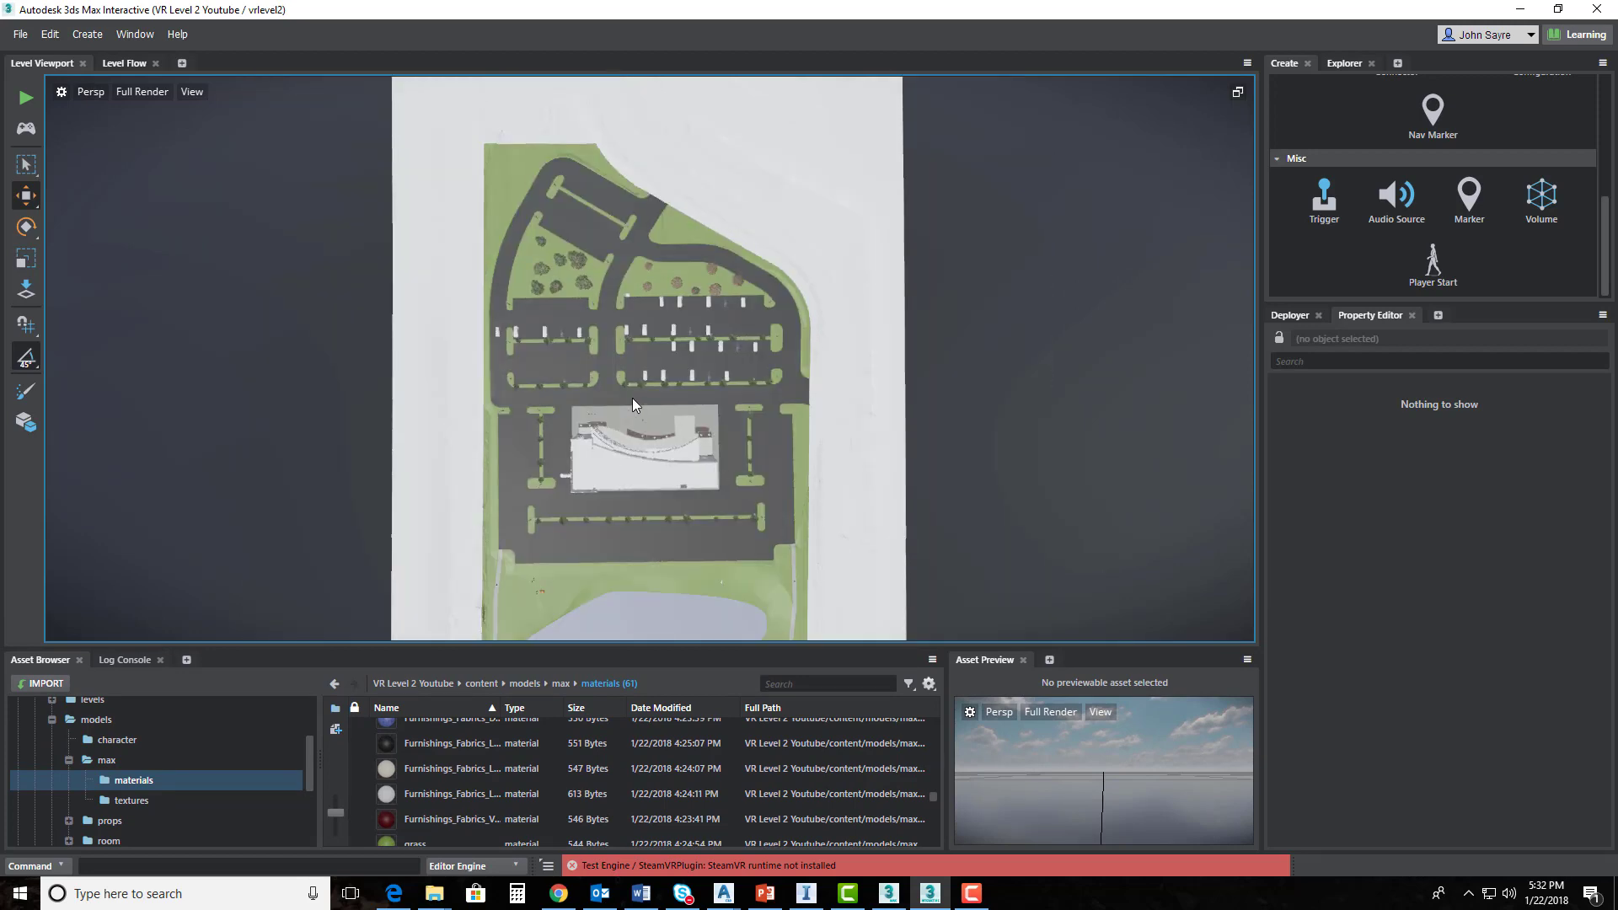
{"action": "scroll", "coordinate": [631, 200], "scroll_direction": "up", "scroll_amount": 3}
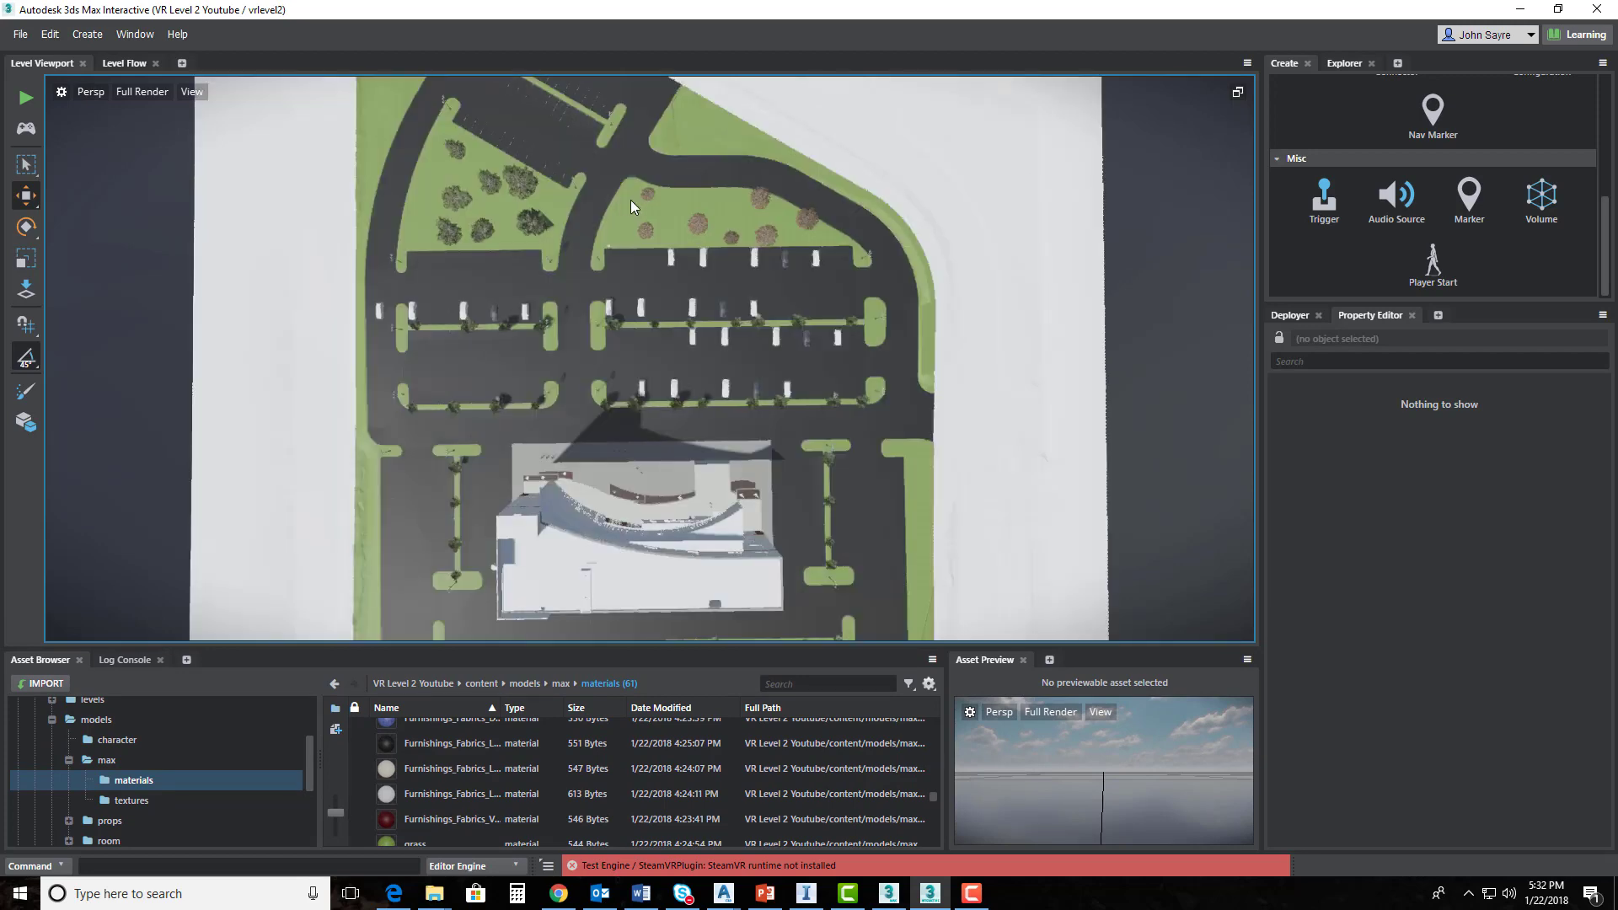
{"action": "middle_click_drag", "start_coordinate": [673, 351], "coordinate": [678, 485]}
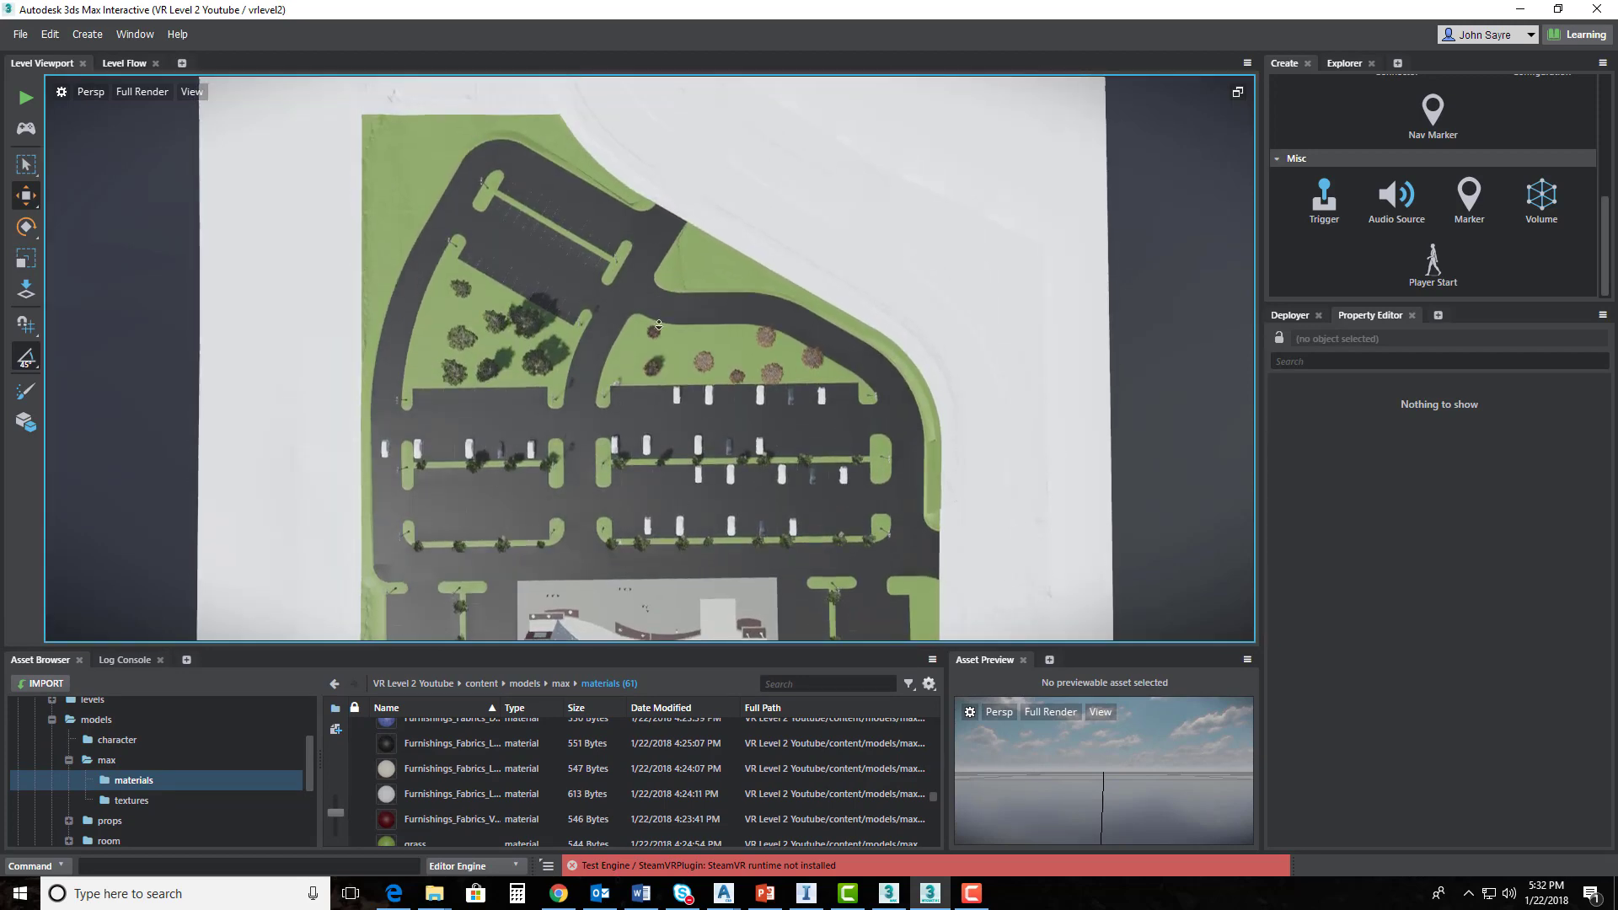
{"action": "middle_click_drag", "start_coordinate": [657, 331], "coordinate": [660, 371]}
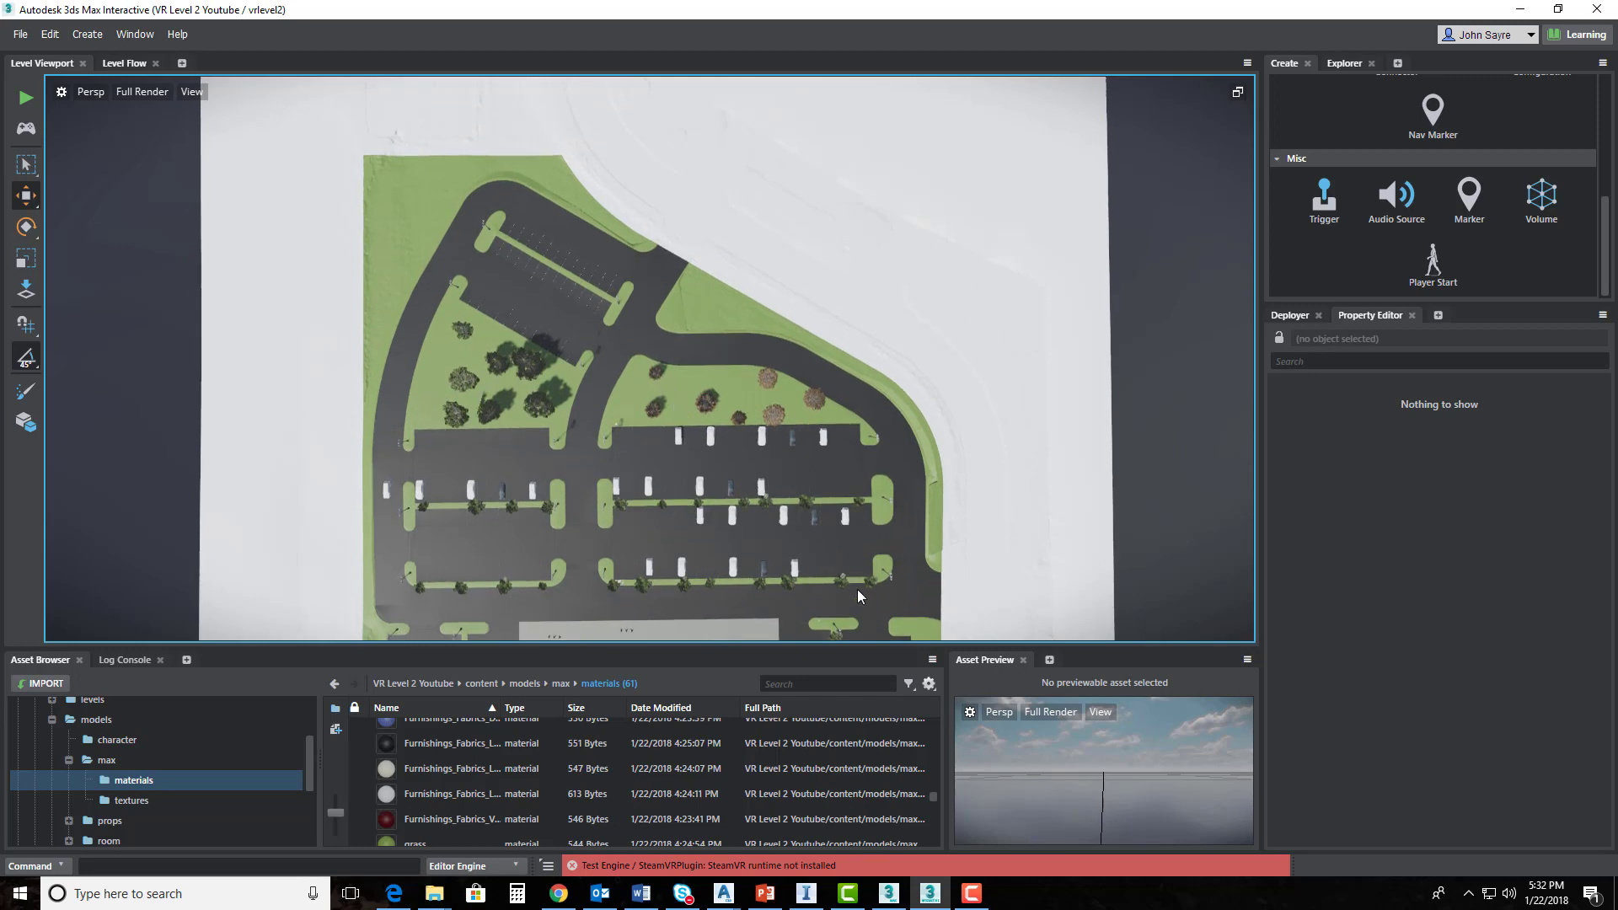
- Switch to 3ds Max and change the Top view of the site to Perspective, turned so the parking lots lie below the building
{"action": "left_click", "coordinate": [889, 893]}
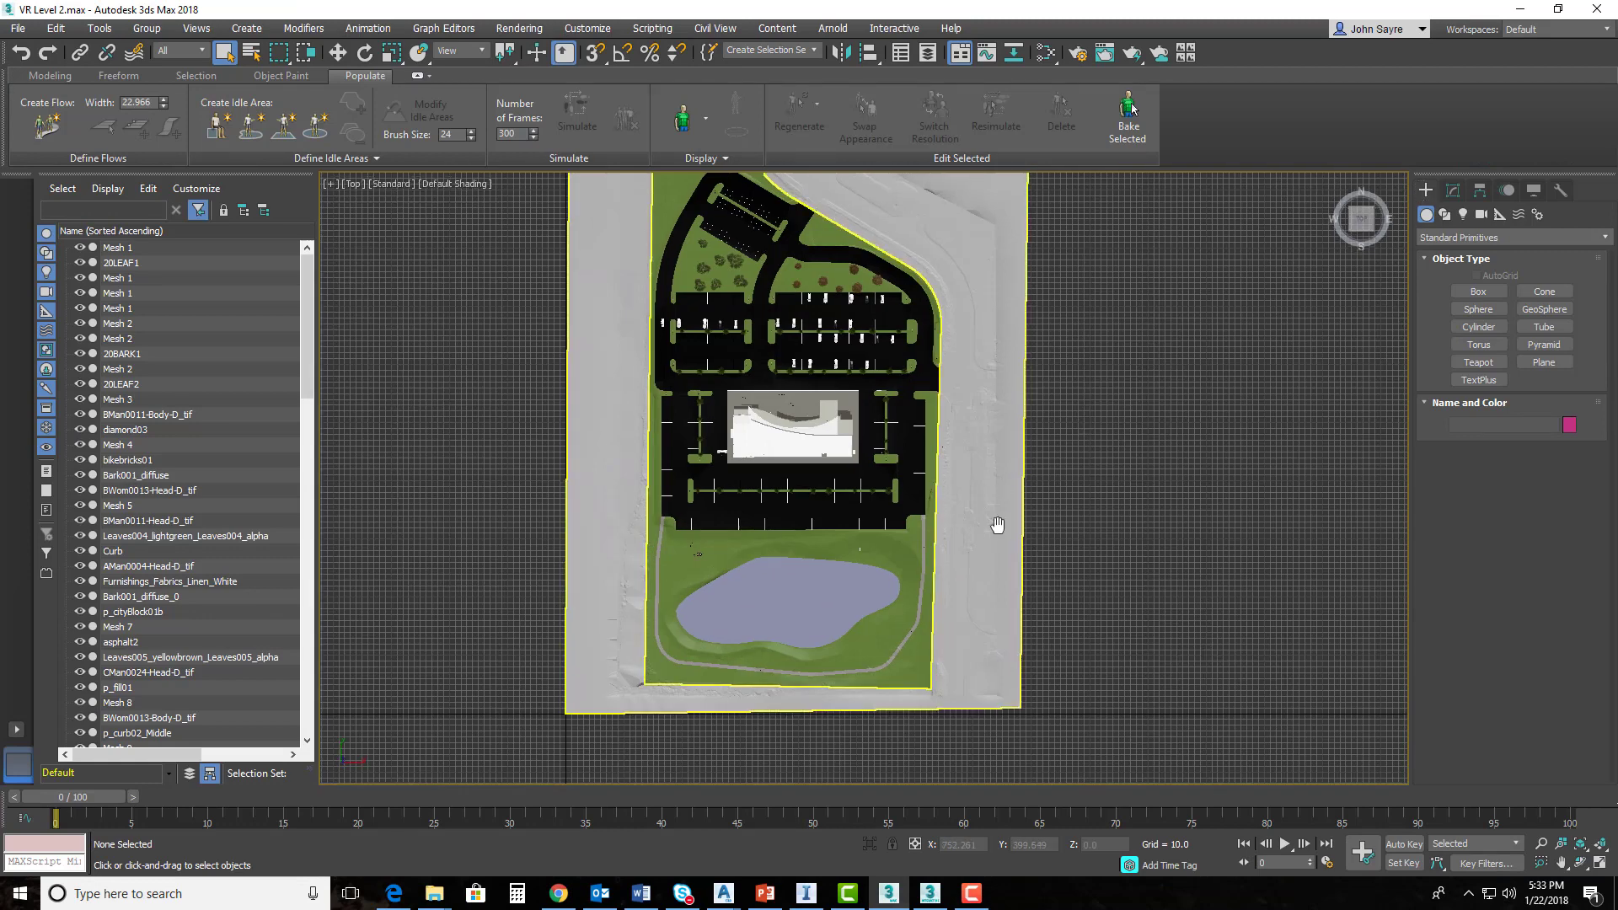
{"action": "middle_click_drag", "start_coordinate": [1005, 478], "coordinate": [971, 546]}
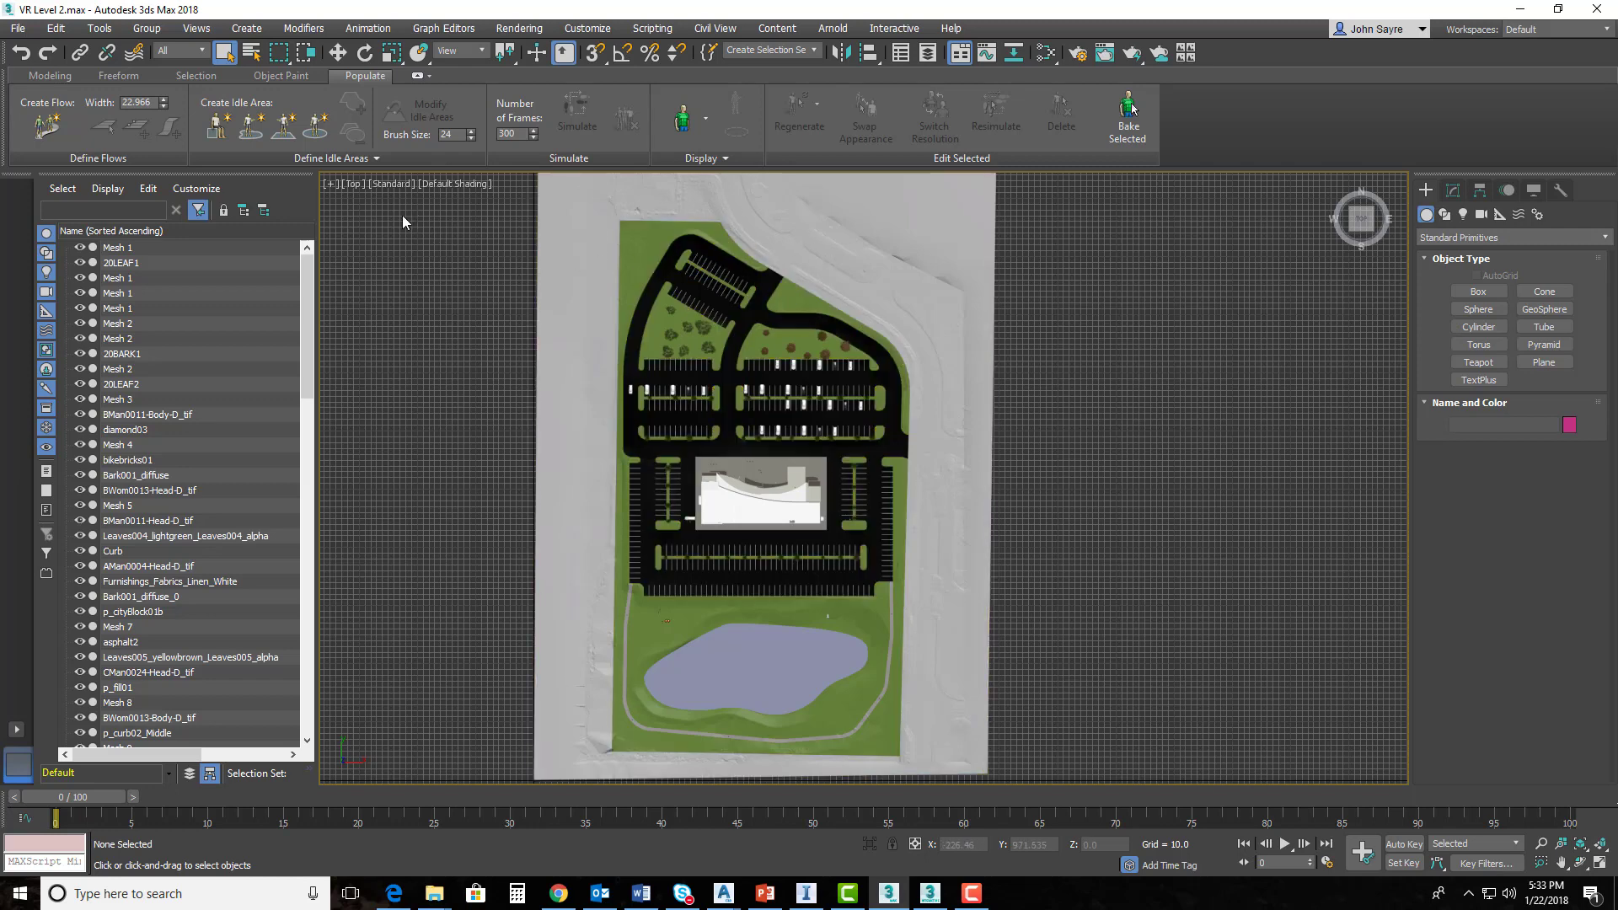
{"action": "left_click", "coordinate": [352, 184]}
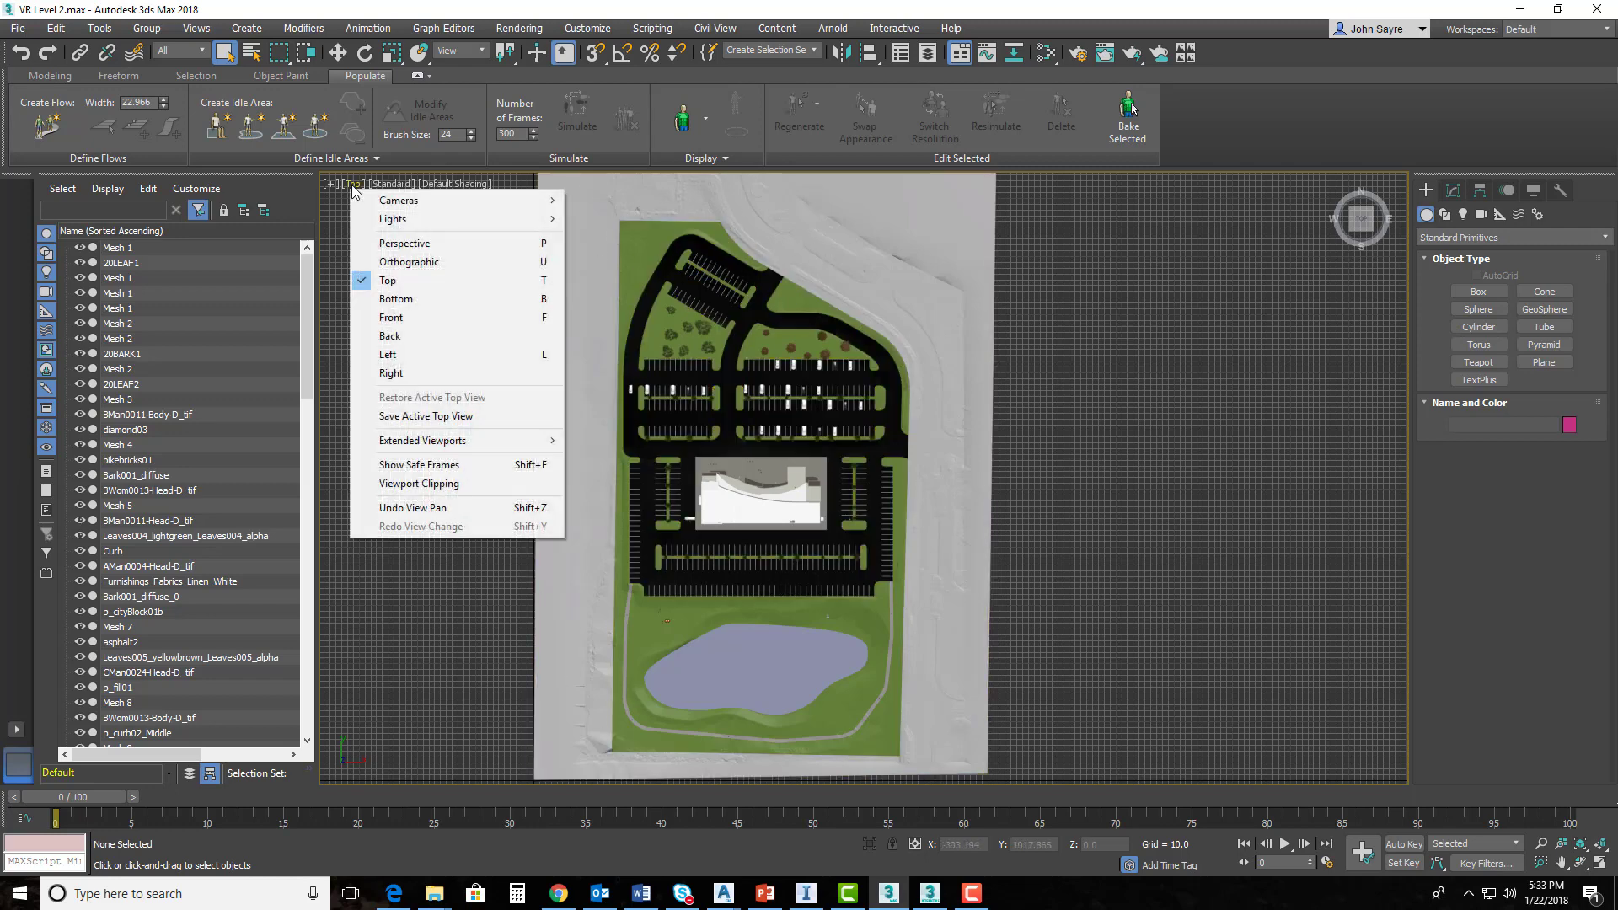
{"action": "left_click", "coordinate": [418, 241]}
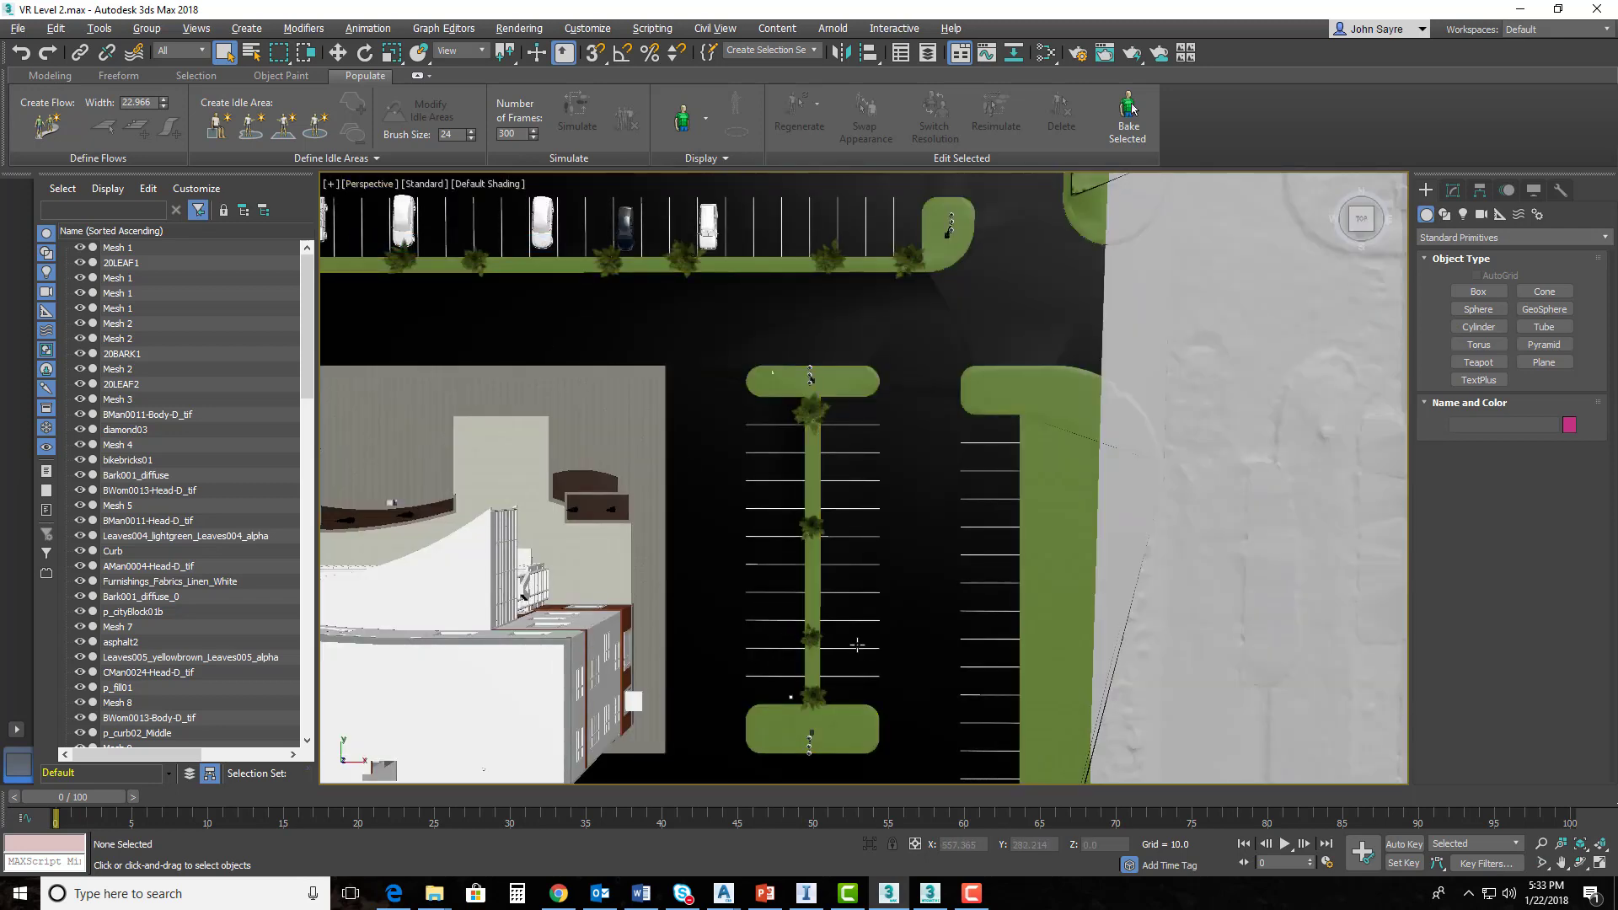
{"action": "middle_click_drag", "start_coordinate": [857, 645], "coordinate": [657, 686], "text": "alt"}
{"action": "scroll", "coordinate": [615, 601], "scroll_direction": "down", "scroll_amount": 8}
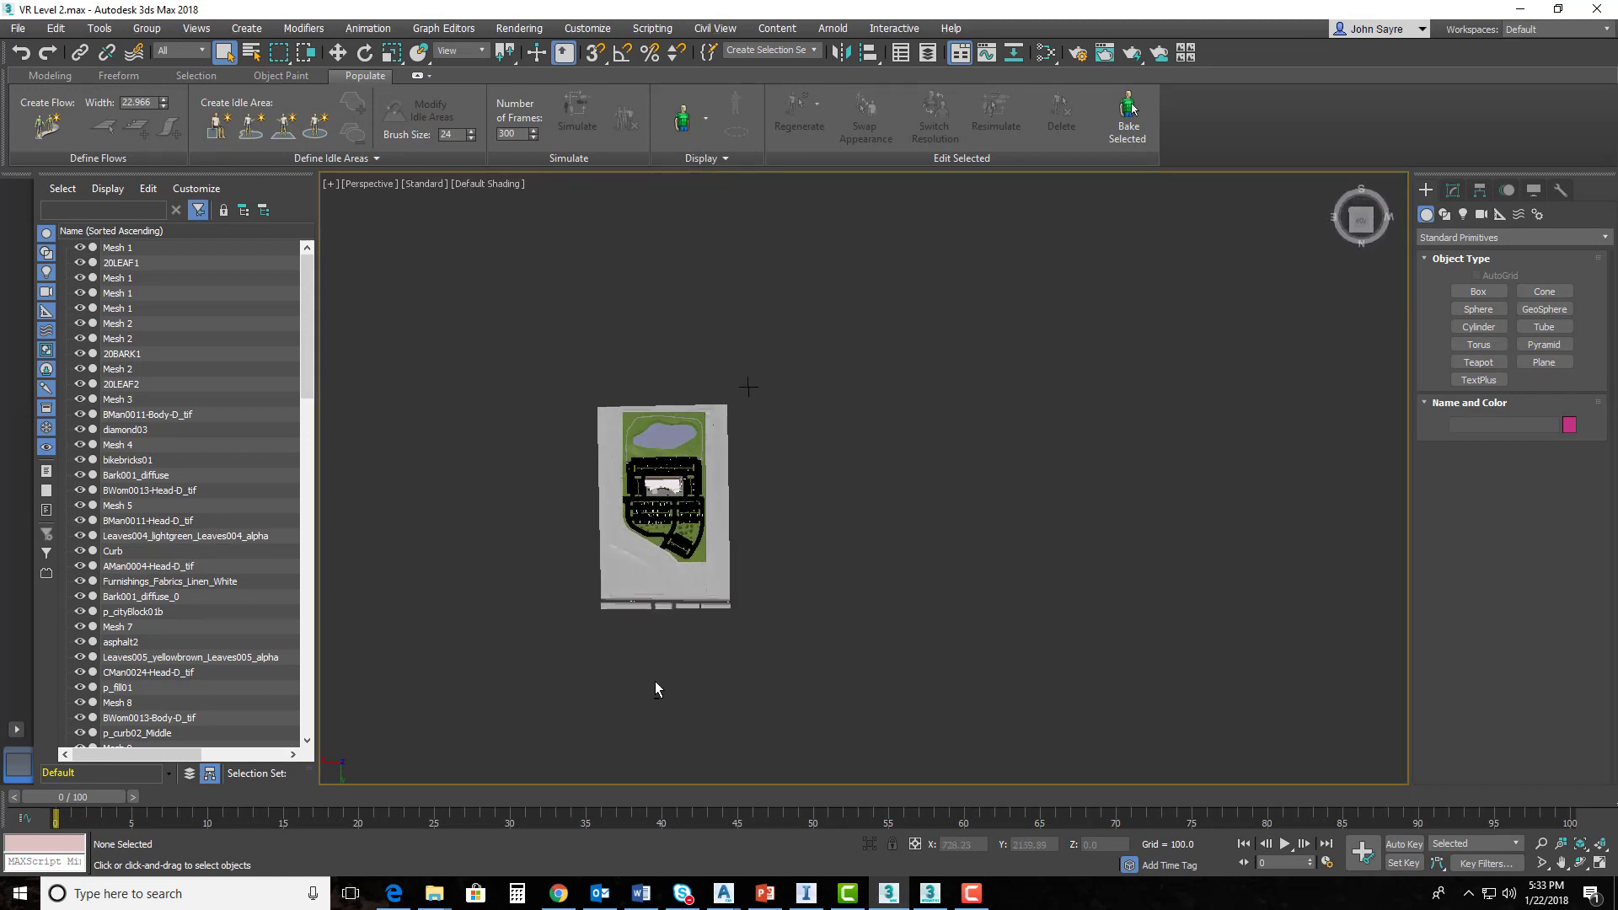
{"action": "scroll", "coordinate": [651, 548], "scroll_direction": "up", "scroll_amount": 5}
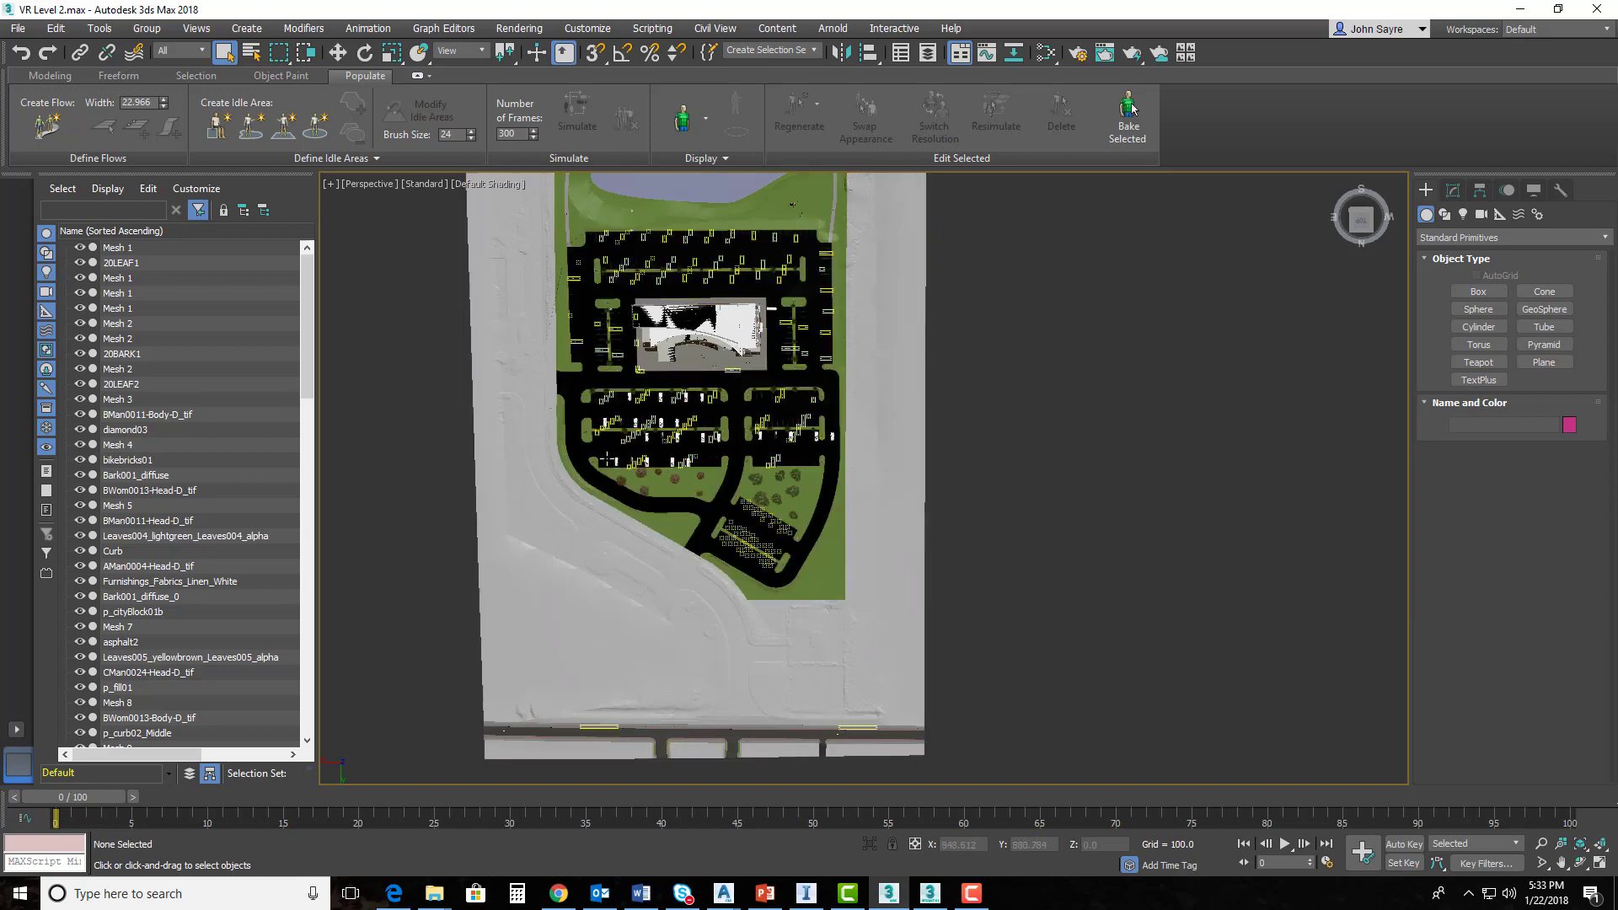
{"action": "scroll", "coordinate": [649, 458], "scroll_direction": "up", "scroll_amount": 3}
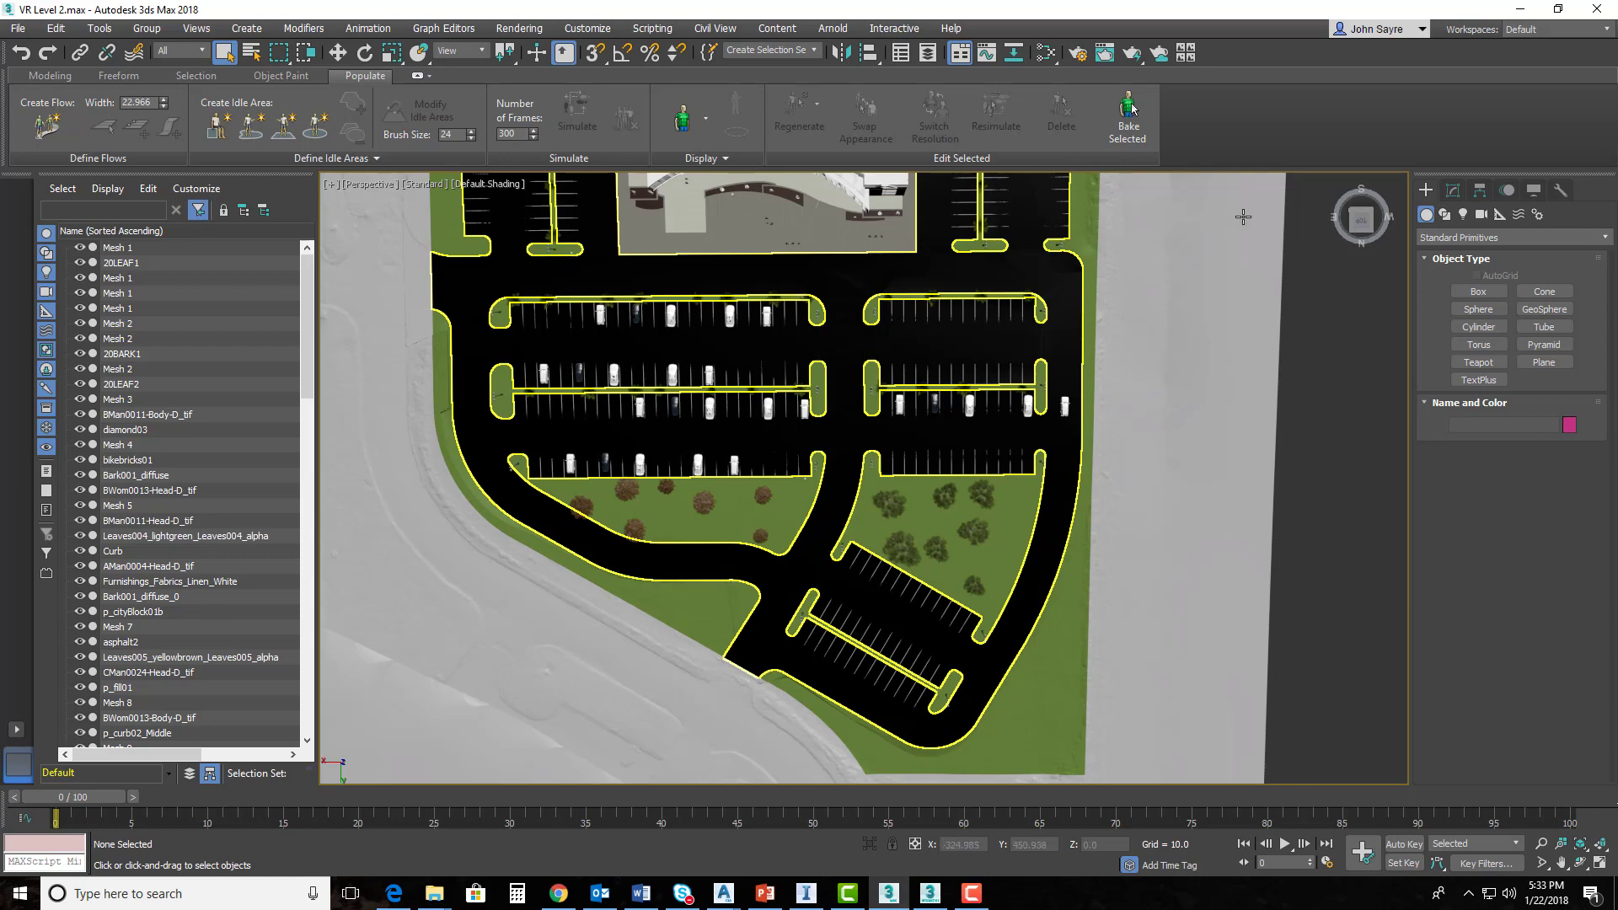
- Set up a straight-down Orthographic view framing the parking lots and the entrance drive
{"action": "left_click", "coordinate": [1361, 220]}
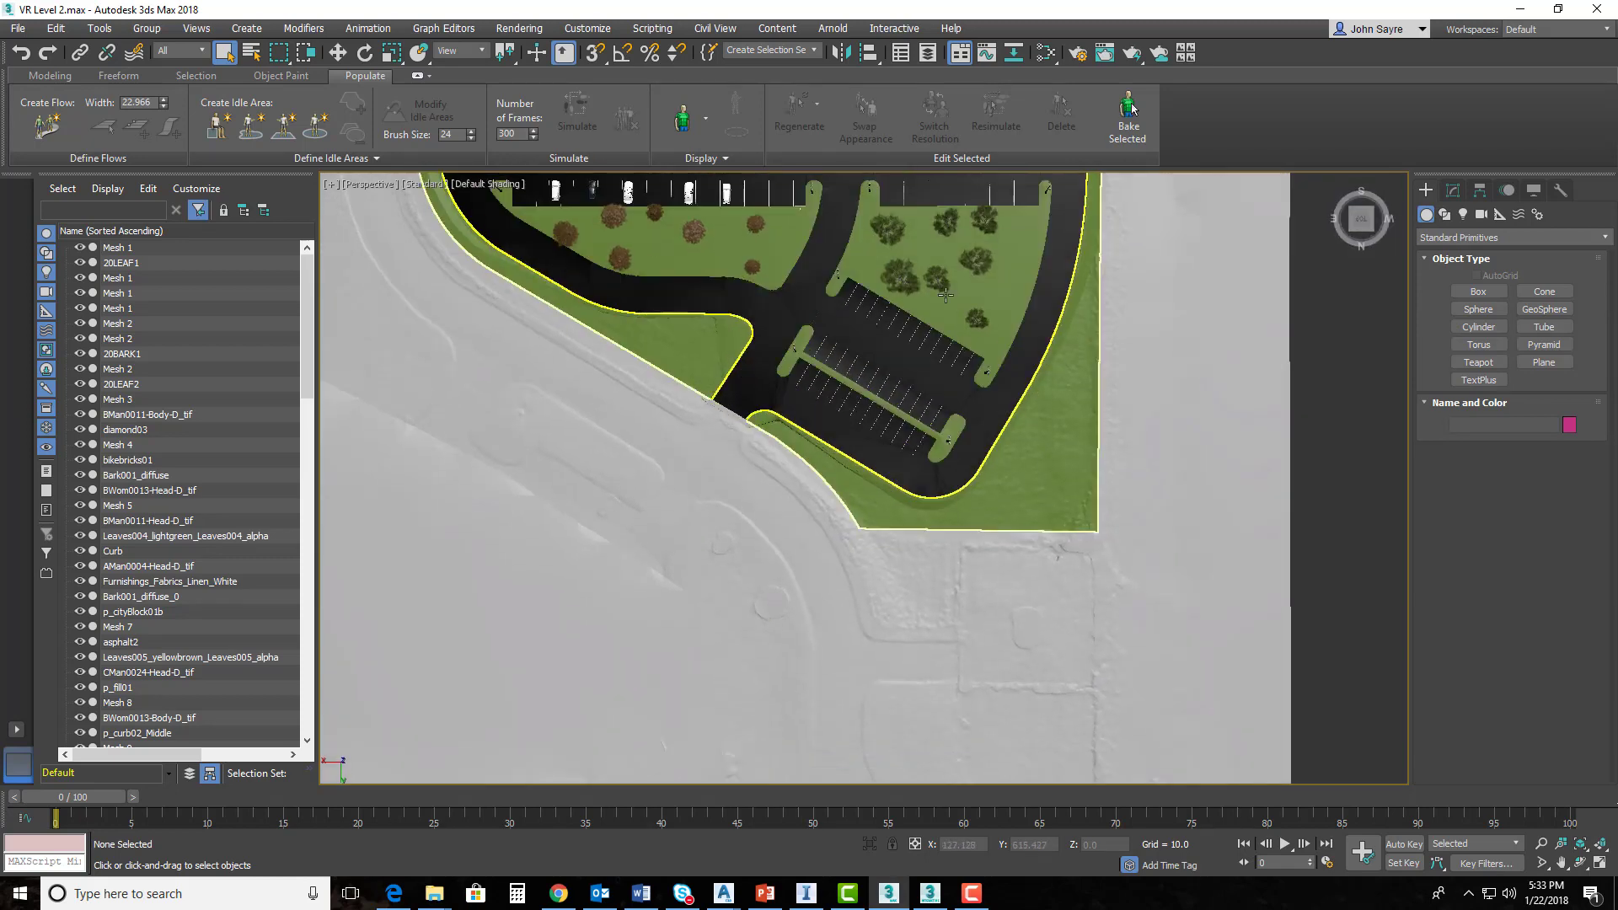
{"action": "middle_click_drag", "start_coordinate": [856, 613], "coordinate": [857, 646]}
{"action": "middle_click_drag", "start_coordinate": [828, 358], "coordinate": [823, 487]}
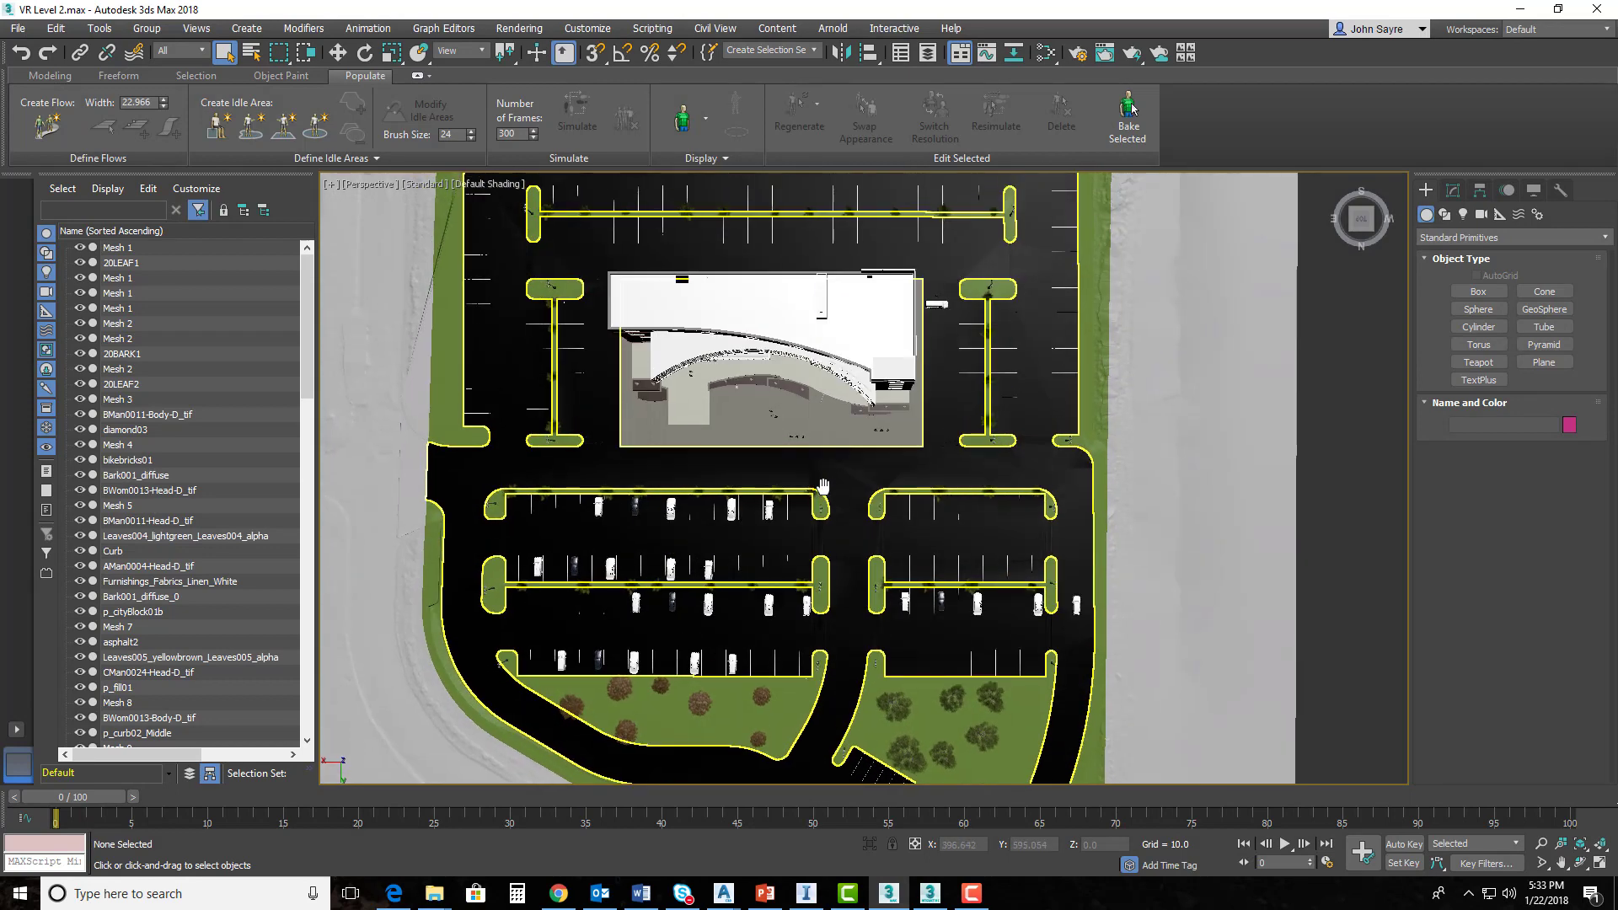
{"action": "middle_click_drag", "start_coordinate": [869, 569], "coordinate": [877, 408]}
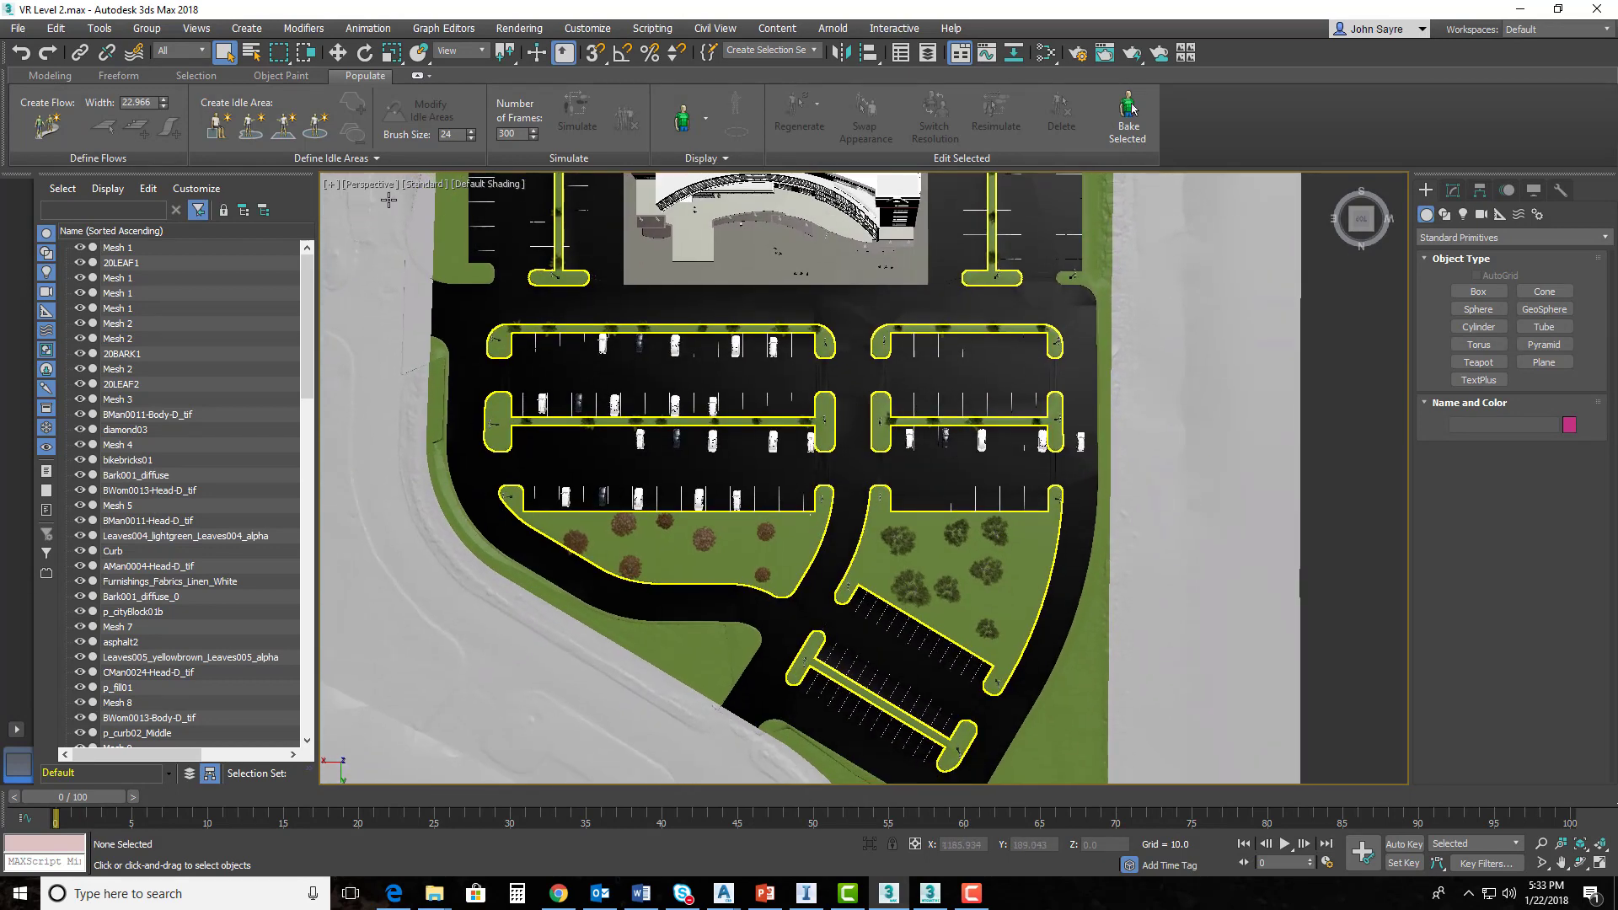
{"action": "left_click", "coordinate": [369, 184]}
{"action": "left_click", "coordinate": [422, 262]}
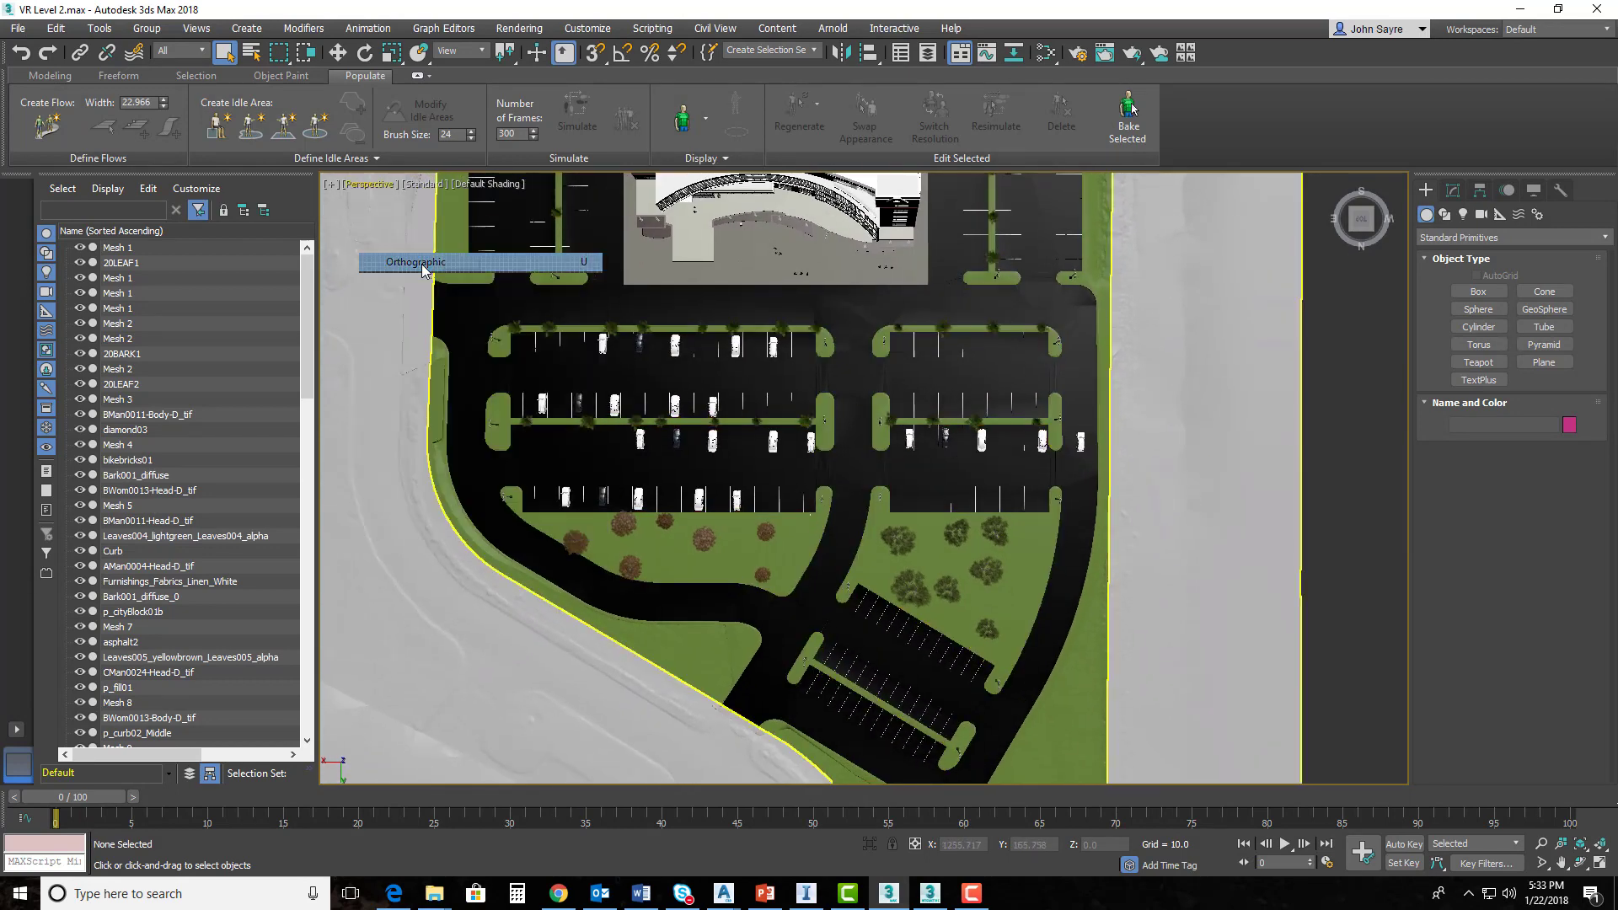
{"action": "scroll", "coordinate": [841, 490], "scroll_direction": "up", "scroll_amount": 4}
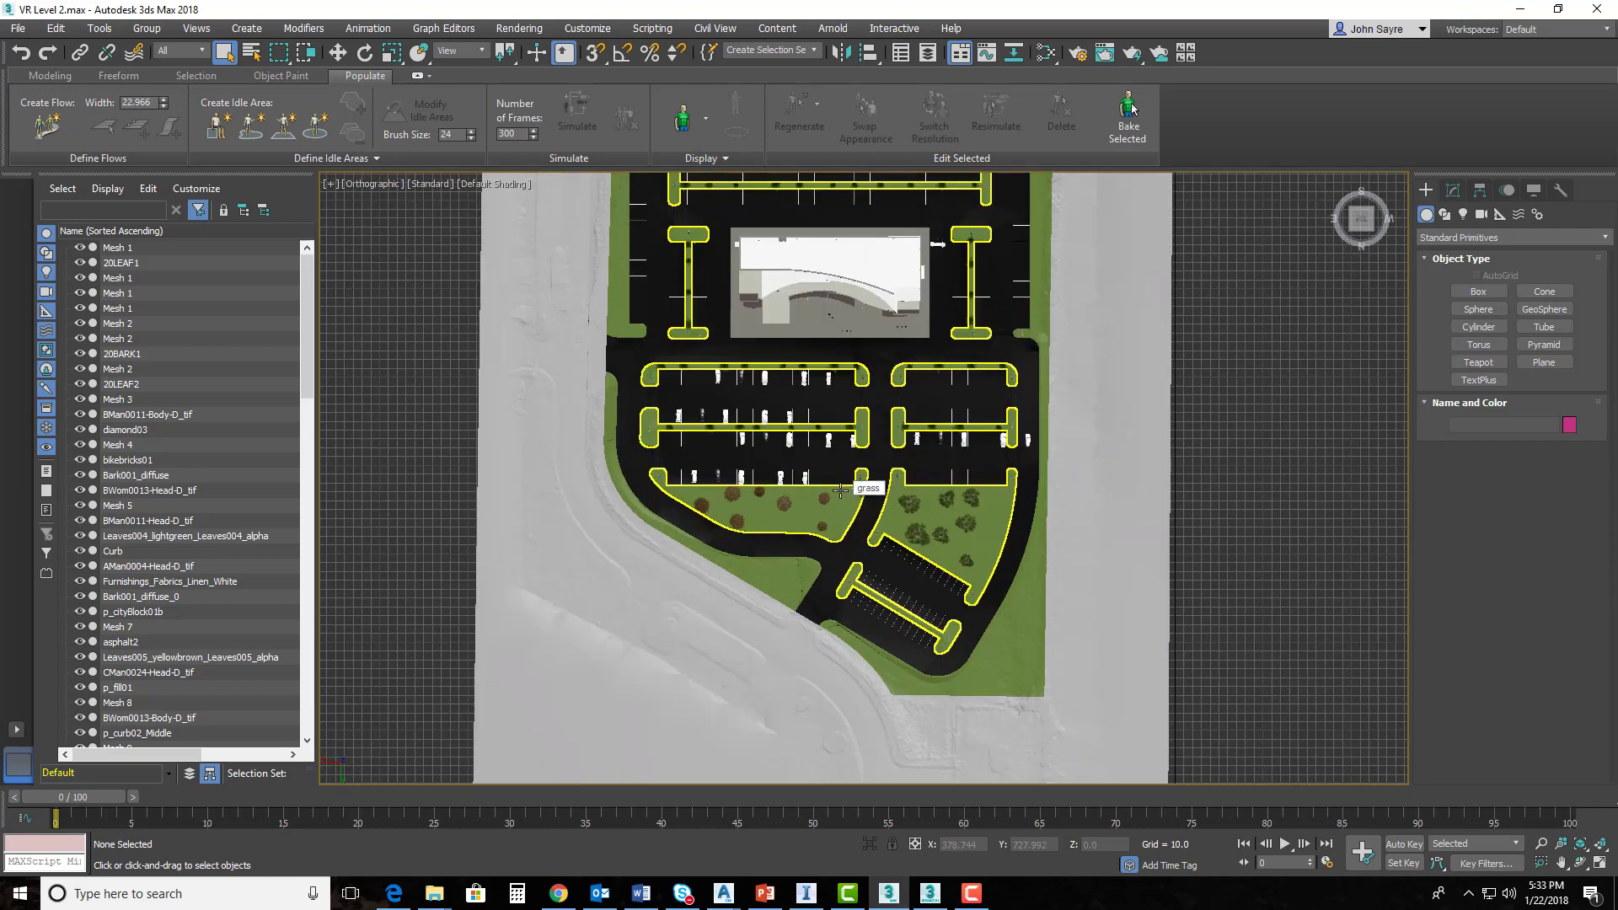
{"action": "scroll", "coordinate": [841, 490], "scroll_direction": "up", "scroll_amount": 2}
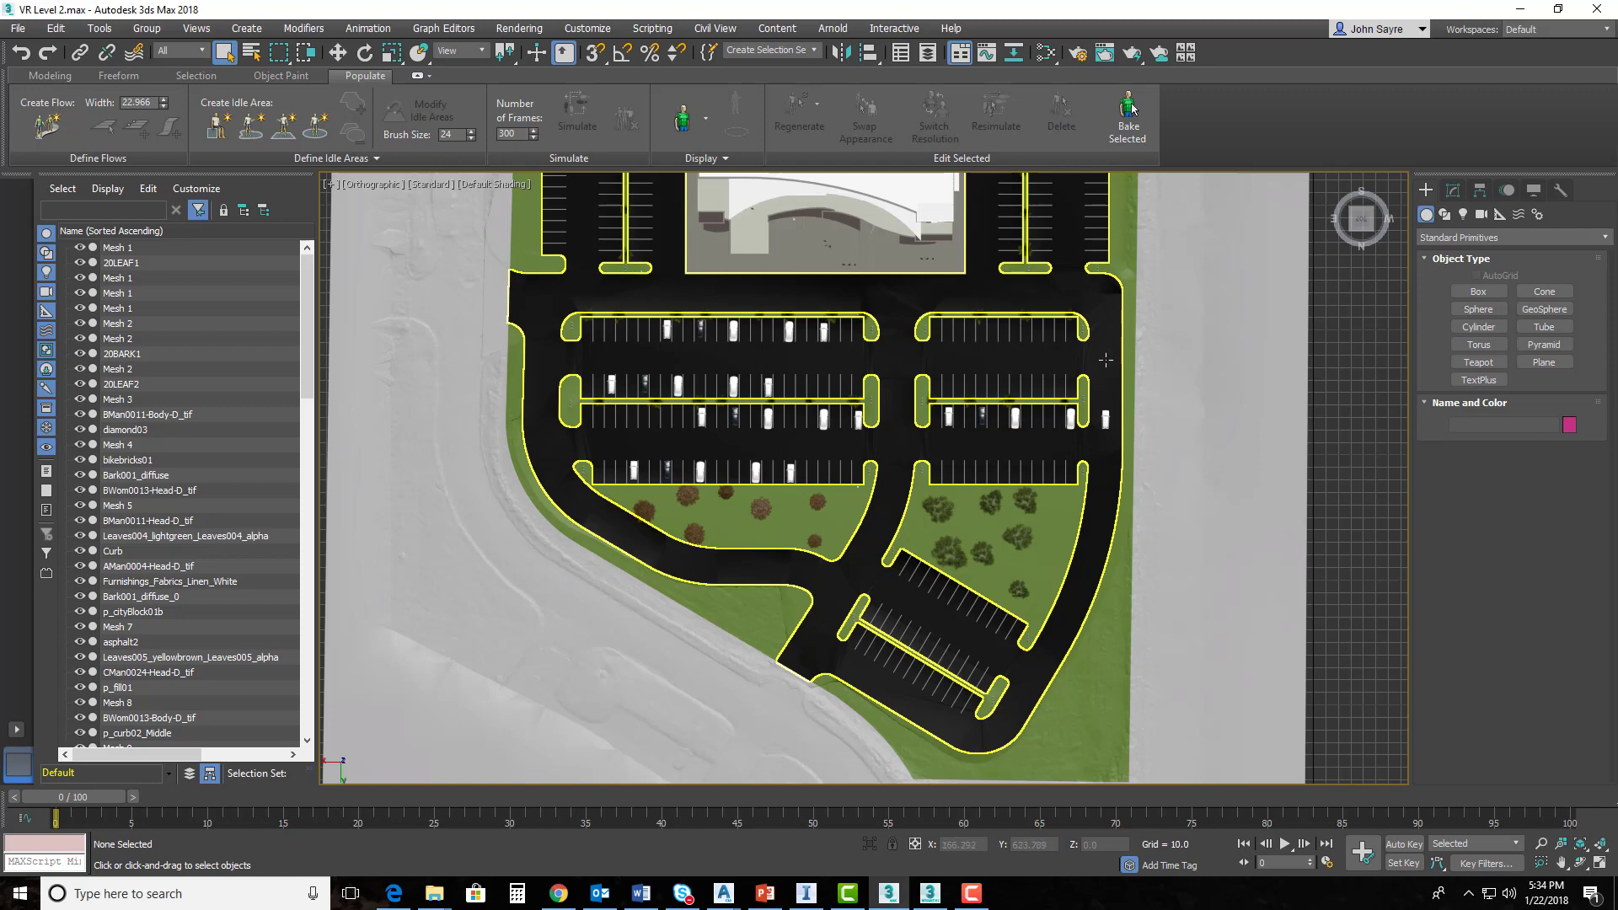
- Draw a straight-cornered spline line from the road entrance up the central drive, along the lane before the building, and back into the first parking aisle
{"action": "left_click", "coordinate": [1444, 215]}
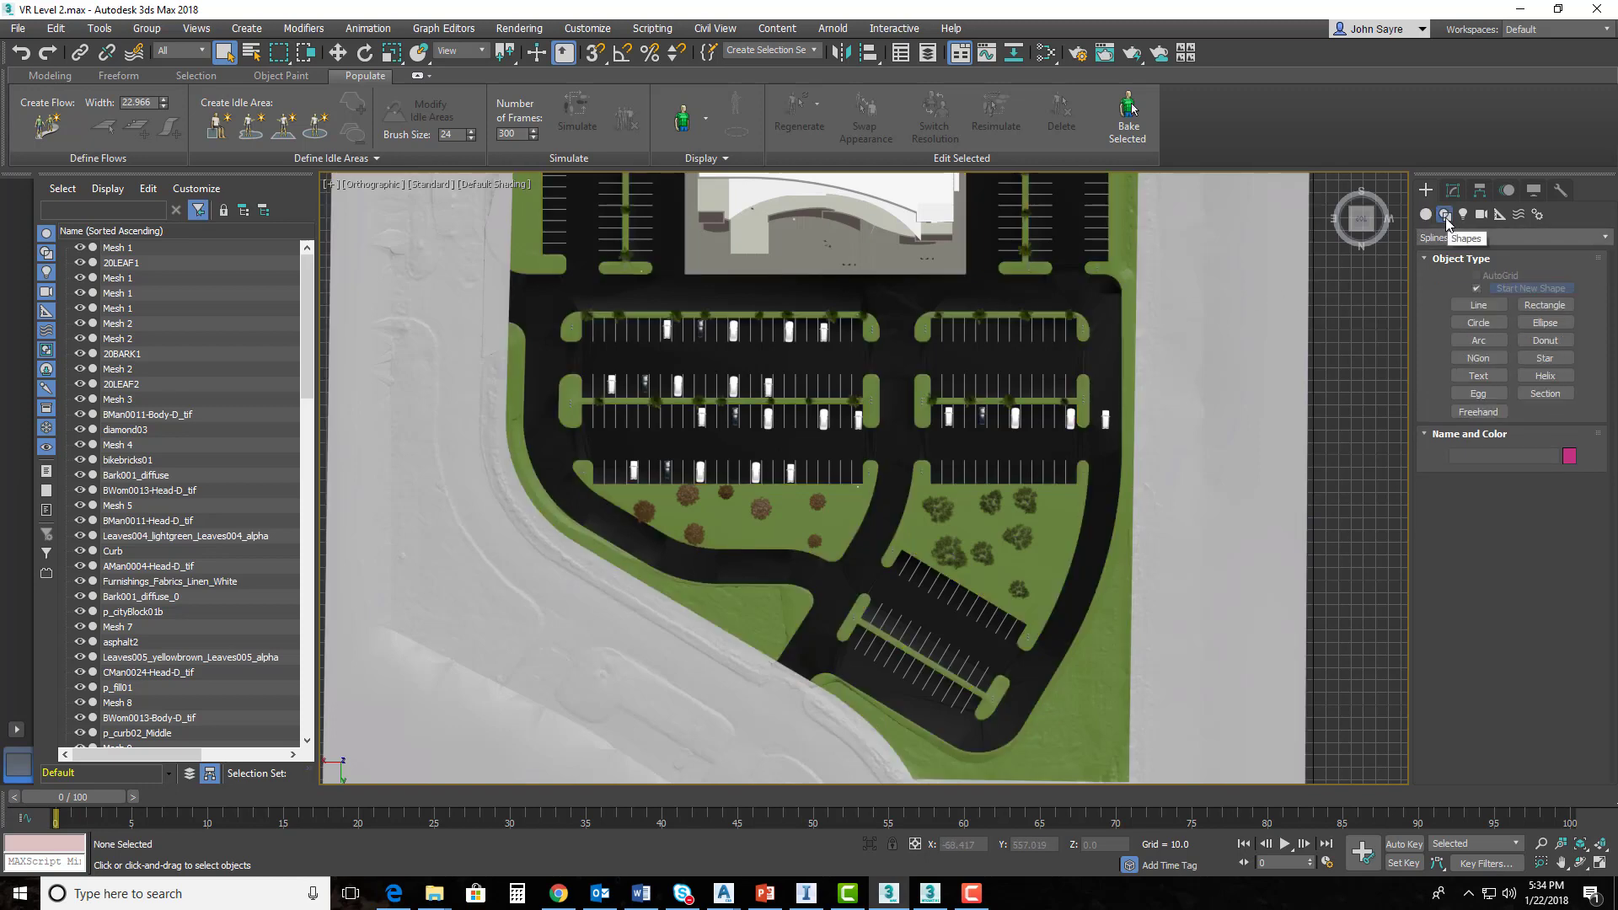
{"action": "left_click", "coordinate": [1482, 307]}
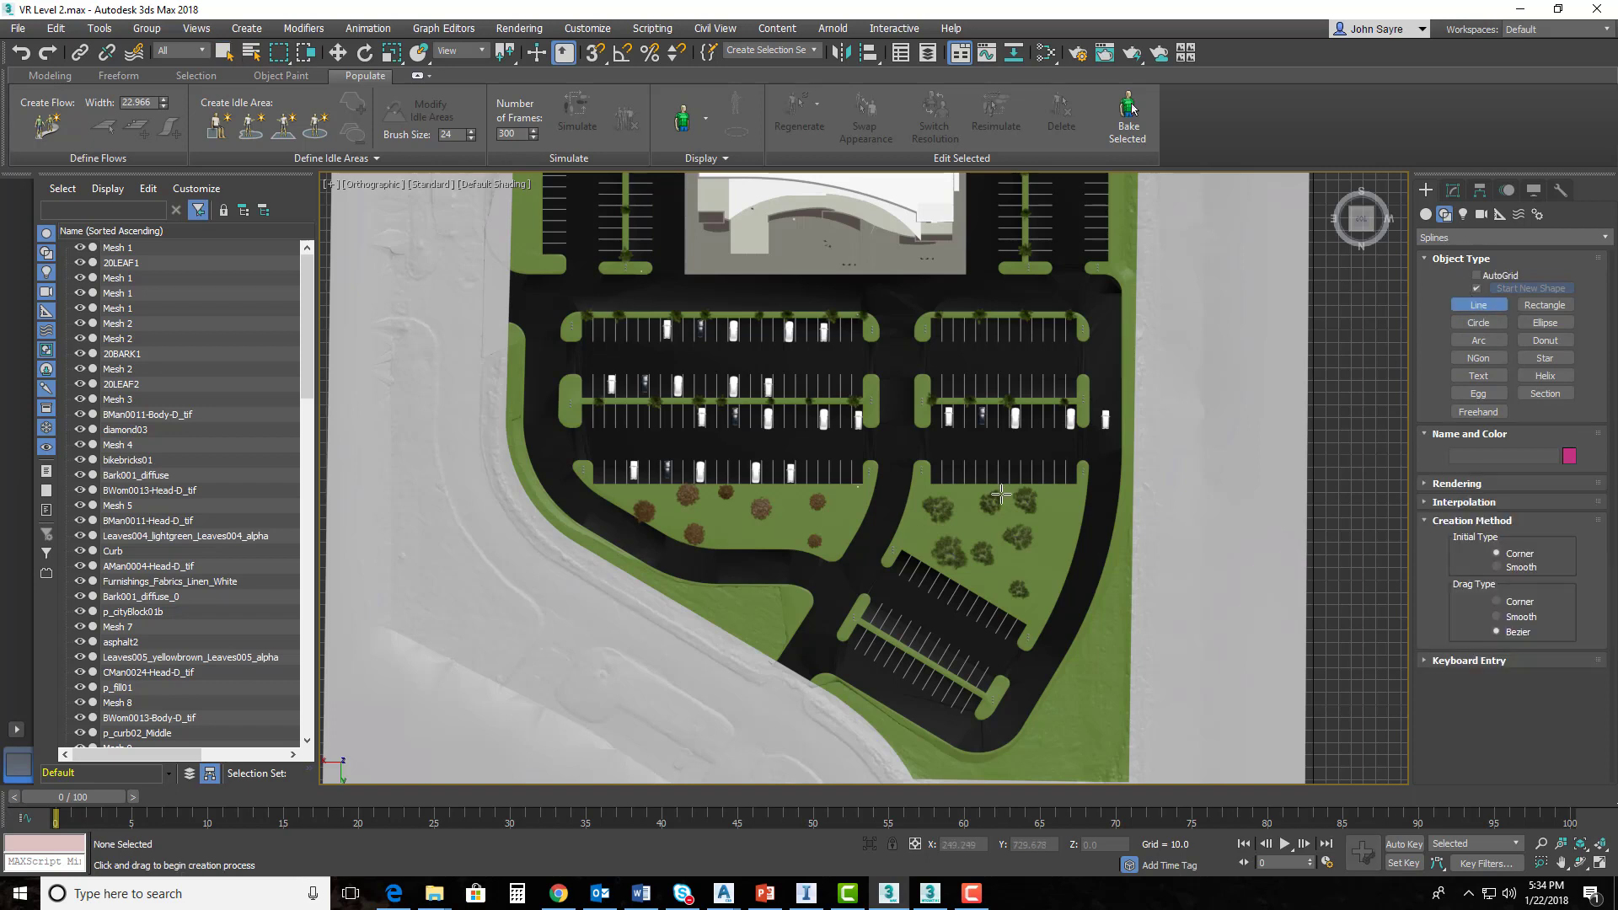
{"action": "left_click", "coordinate": [802, 670]}
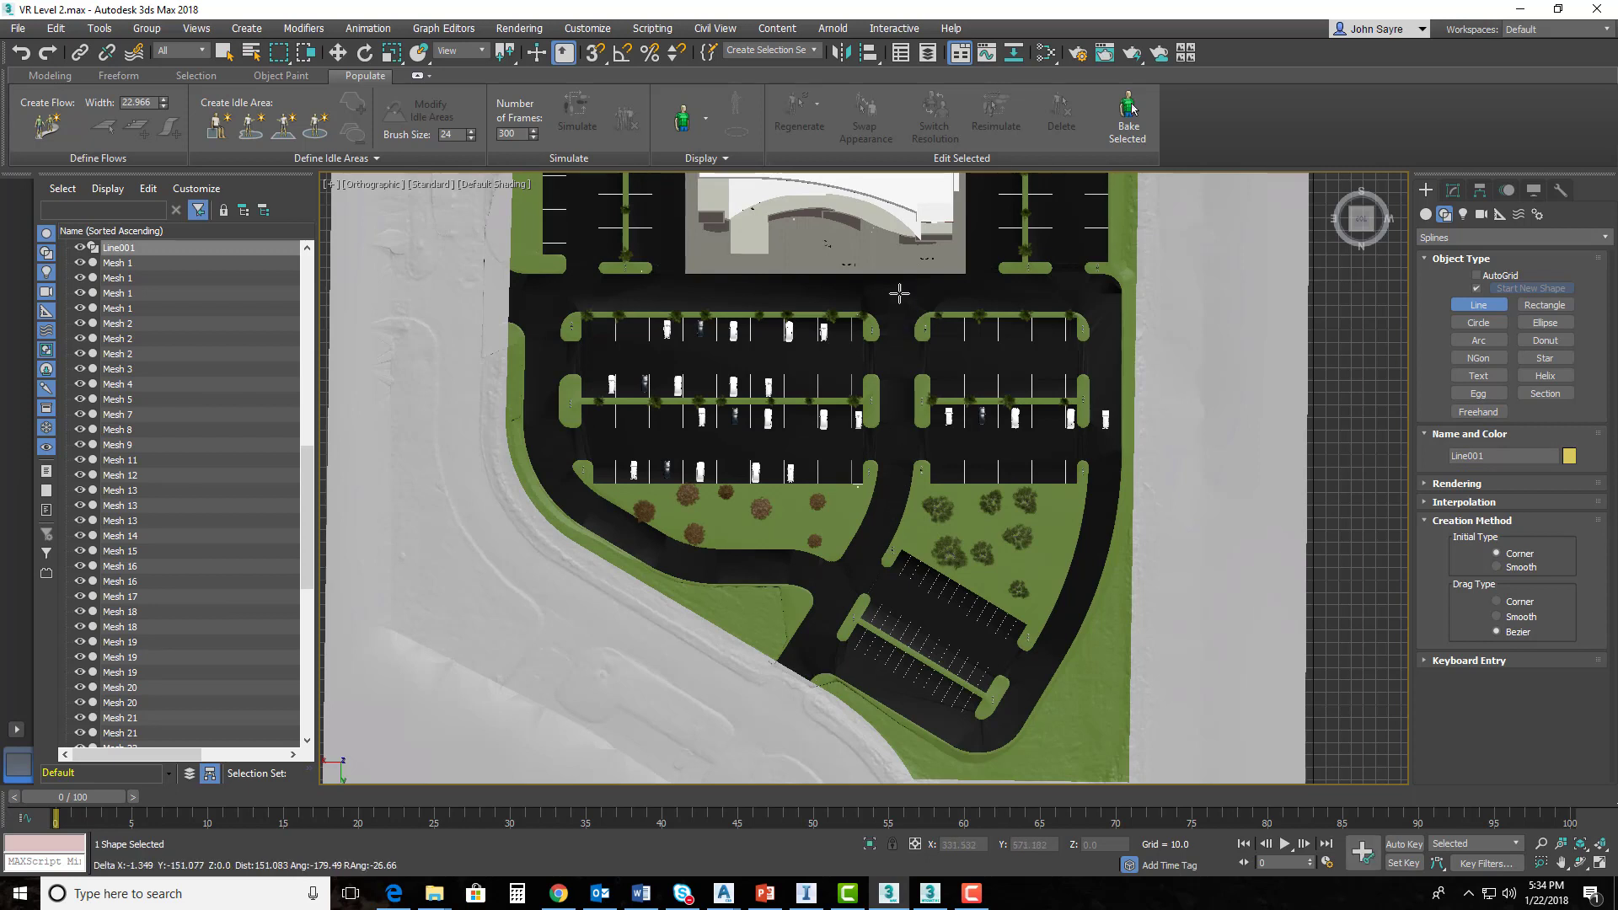
{"action": "left_click", "coordinate": [542, 291]}
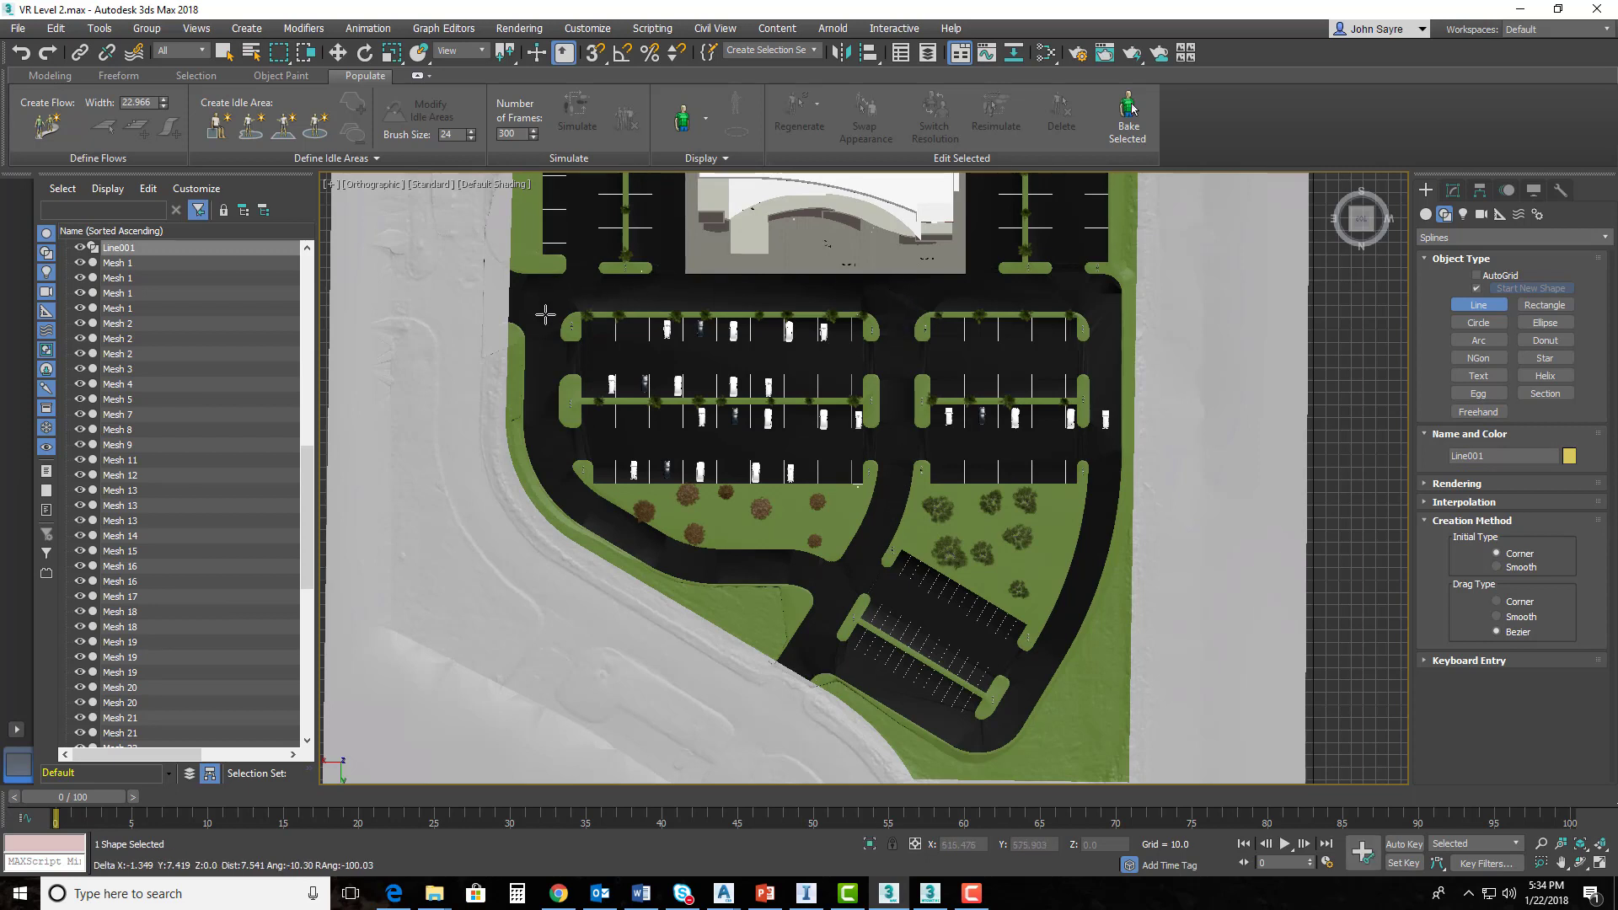
{"action": "left_click", "coordinate": [541, 363]}
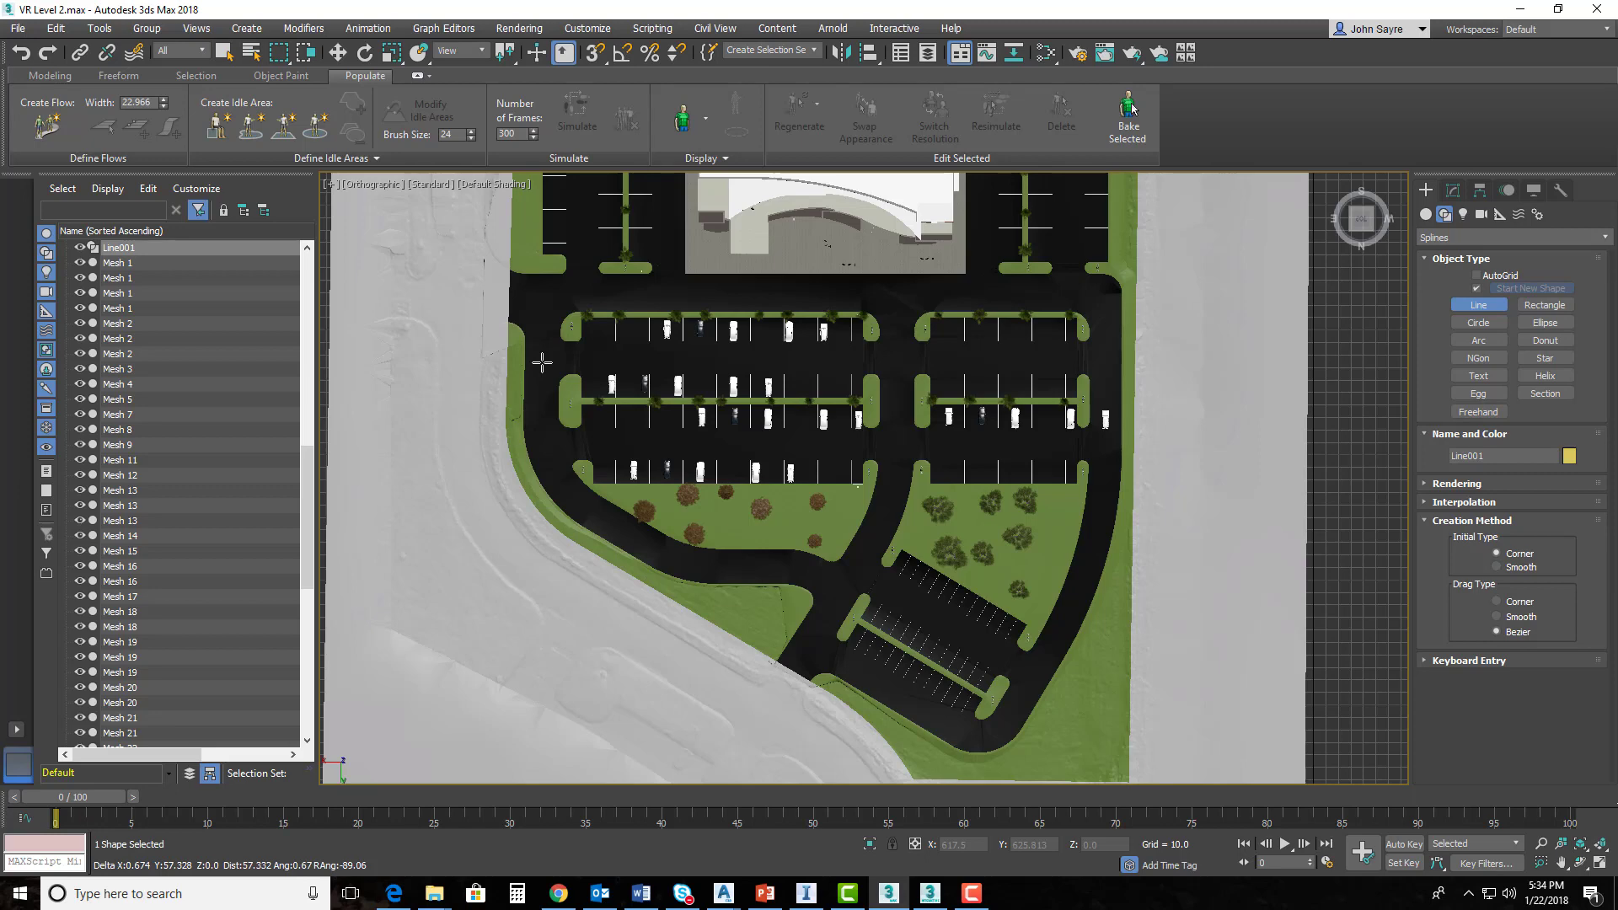
{"action": "left_click", "coordinate": [759, 361]}
{"action": "scroll", "coordinate": [758, 360], "scroll_direction": "up", "scroll_amount": 3}
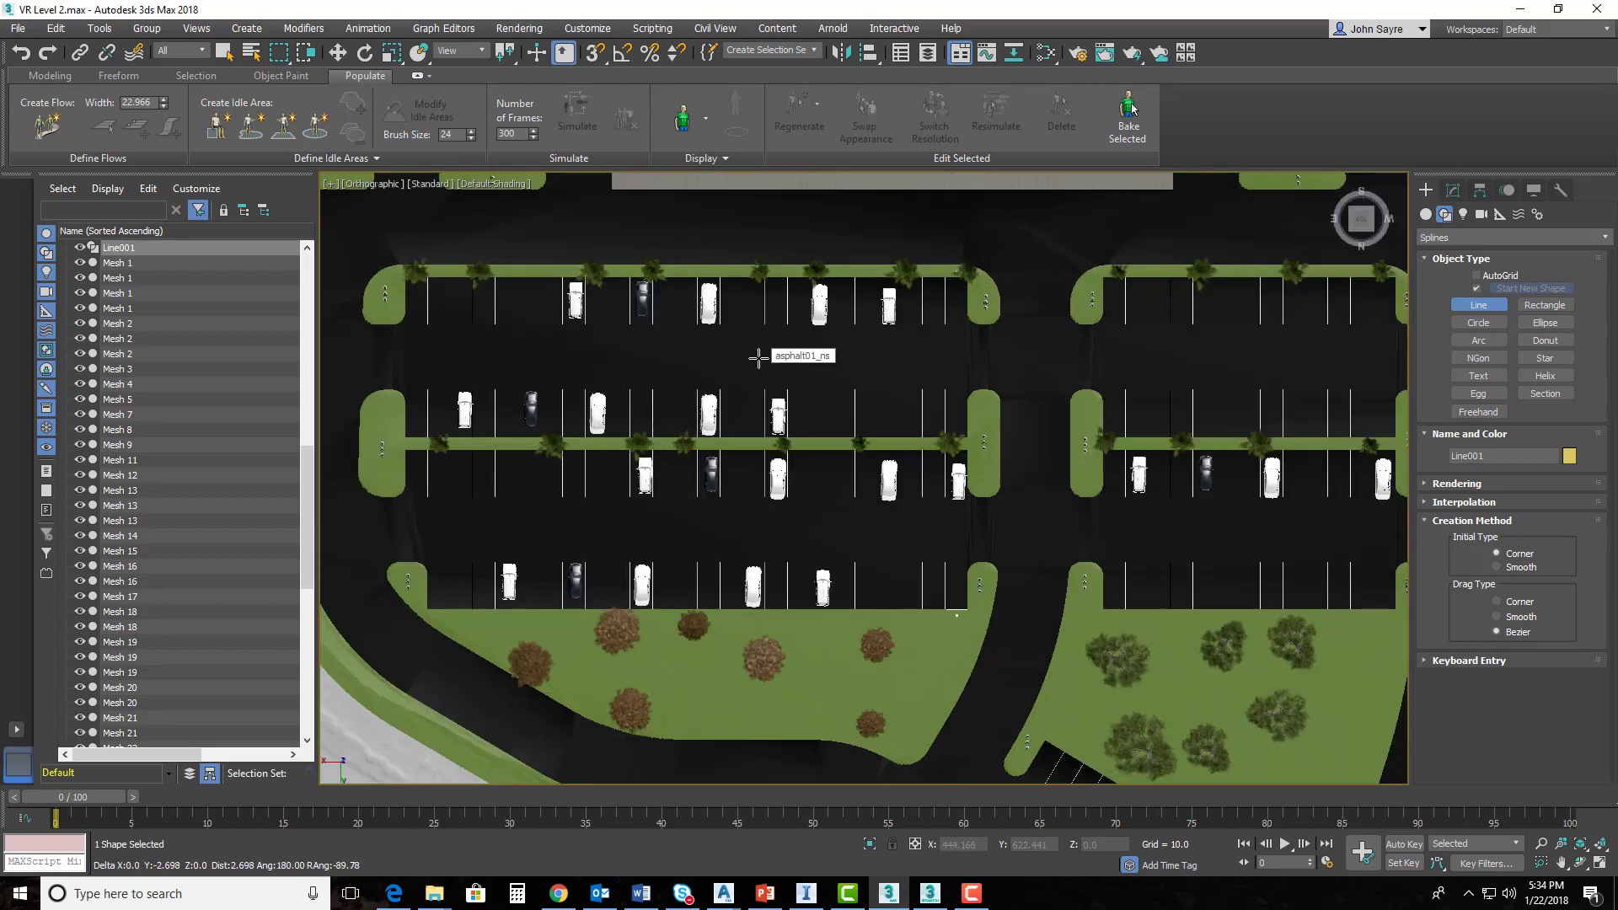
{"action": "scroll", "coordinate": [758, 358], "scroll_direction": "up", "scroll_amount": 5}
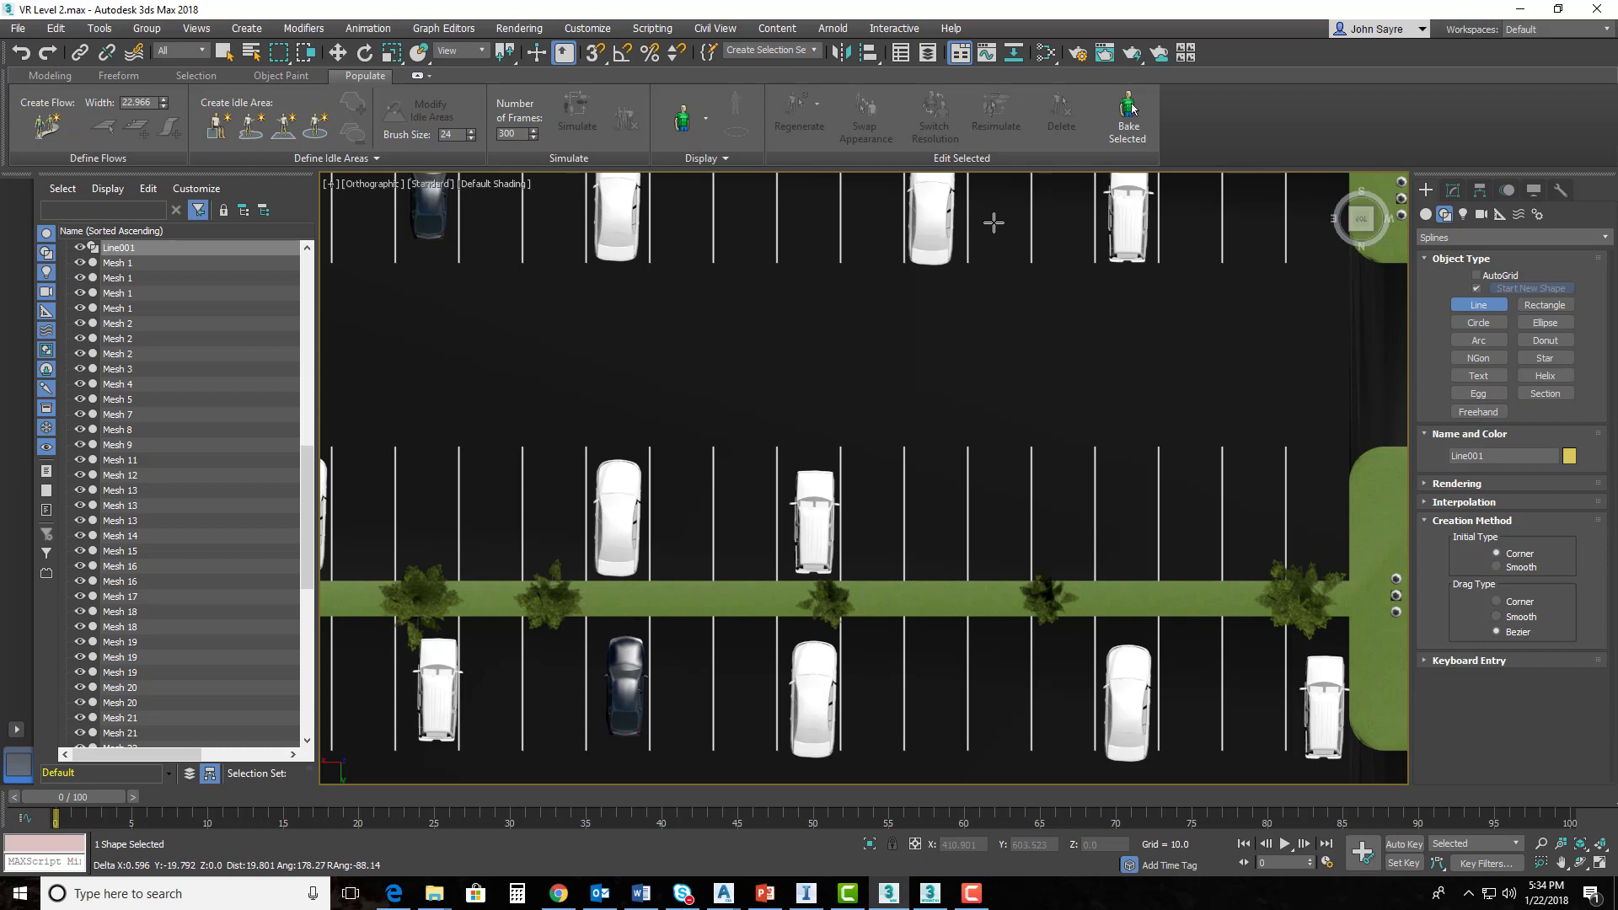
{"action": "middle_click_drag", "start_coordinate": [993, 260], "coordinate": [978, 343]}
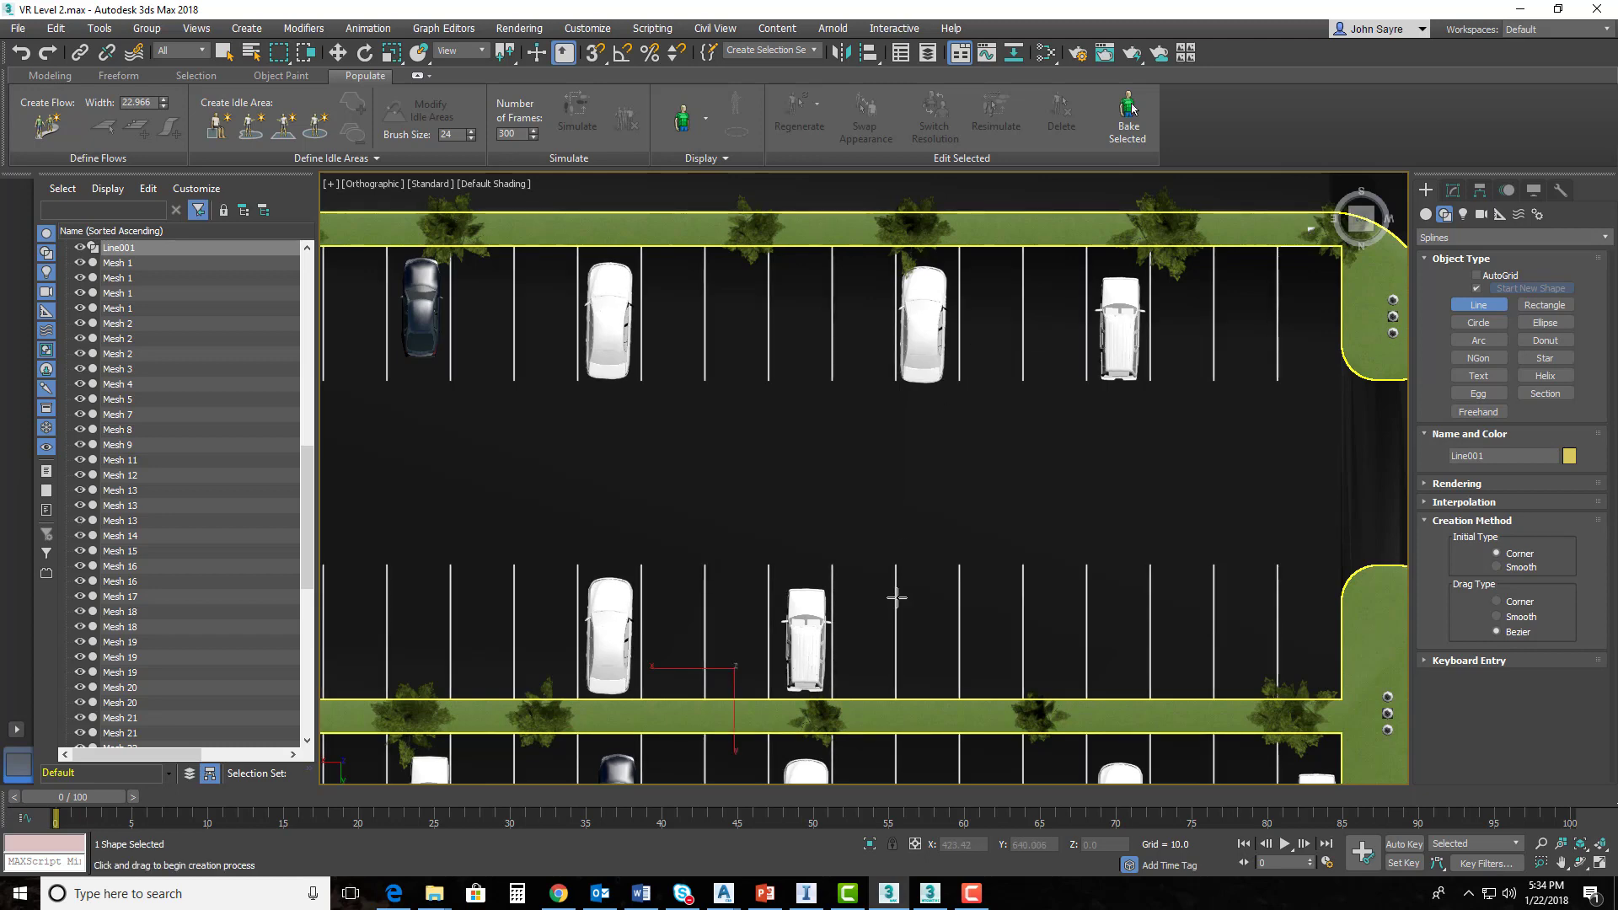
- Change the viewport to Perspective and orbit to check how the drawn line sits relative to the site
{"action": "scroll", "coordinate": [896, 598], "scroll_direction": "down", "scroll_amount": 3}
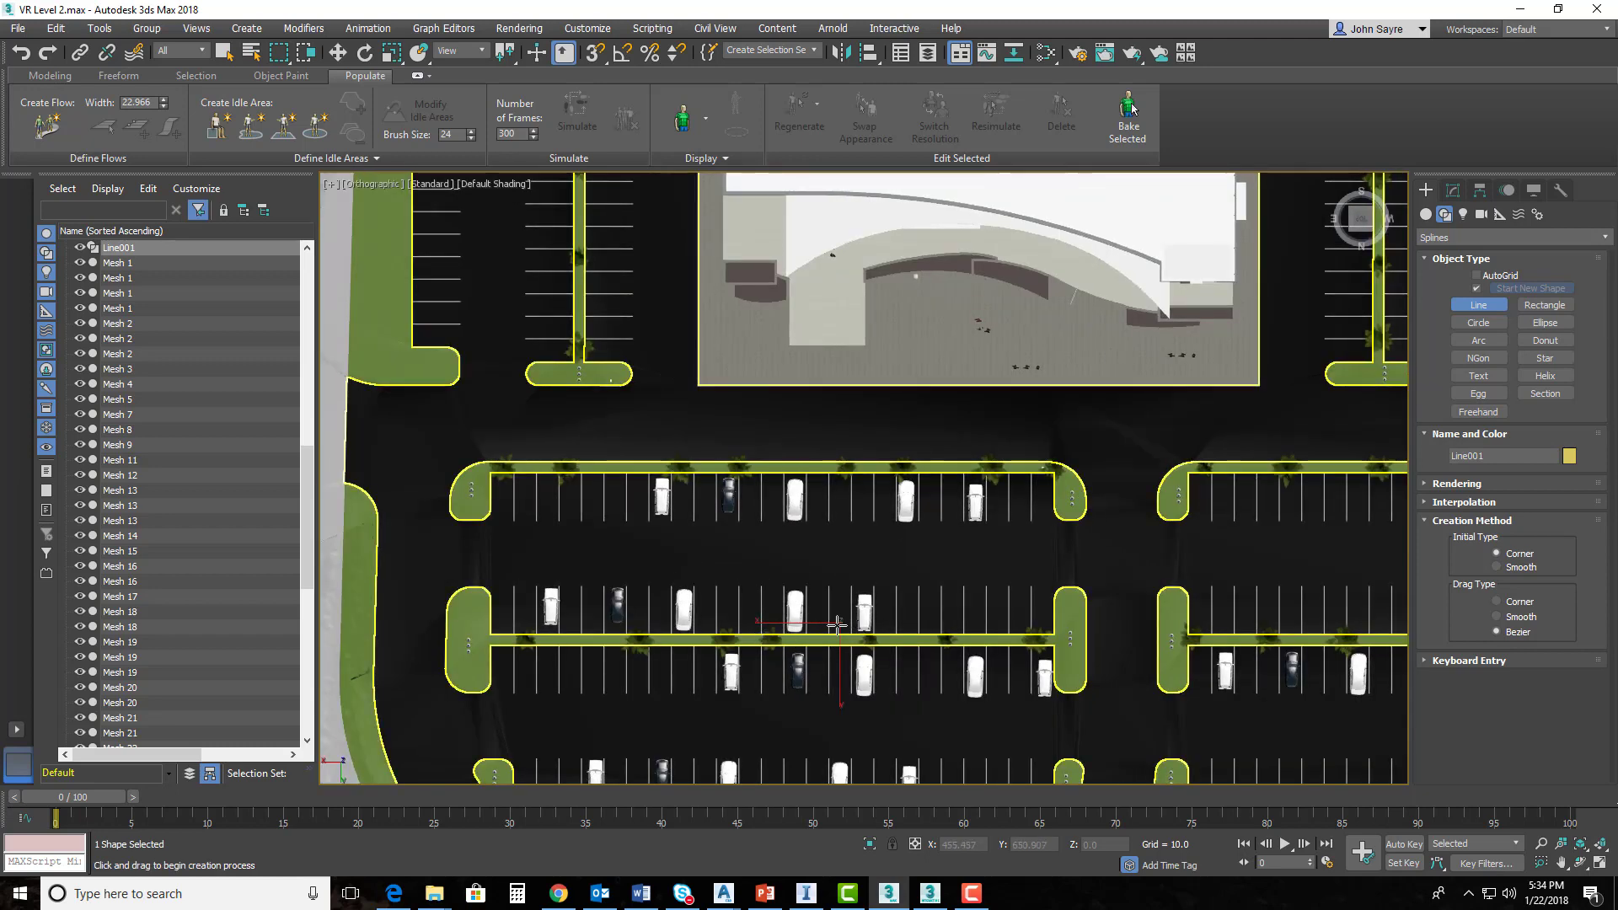
{"action": "scroll", "coordinate": [848, 687], "scroll_direction": "down", "scroll_amount": 5}
{"action": "middle_click_drag", "start_coordinate": [851, 683], "coordinate": [687, 441]}
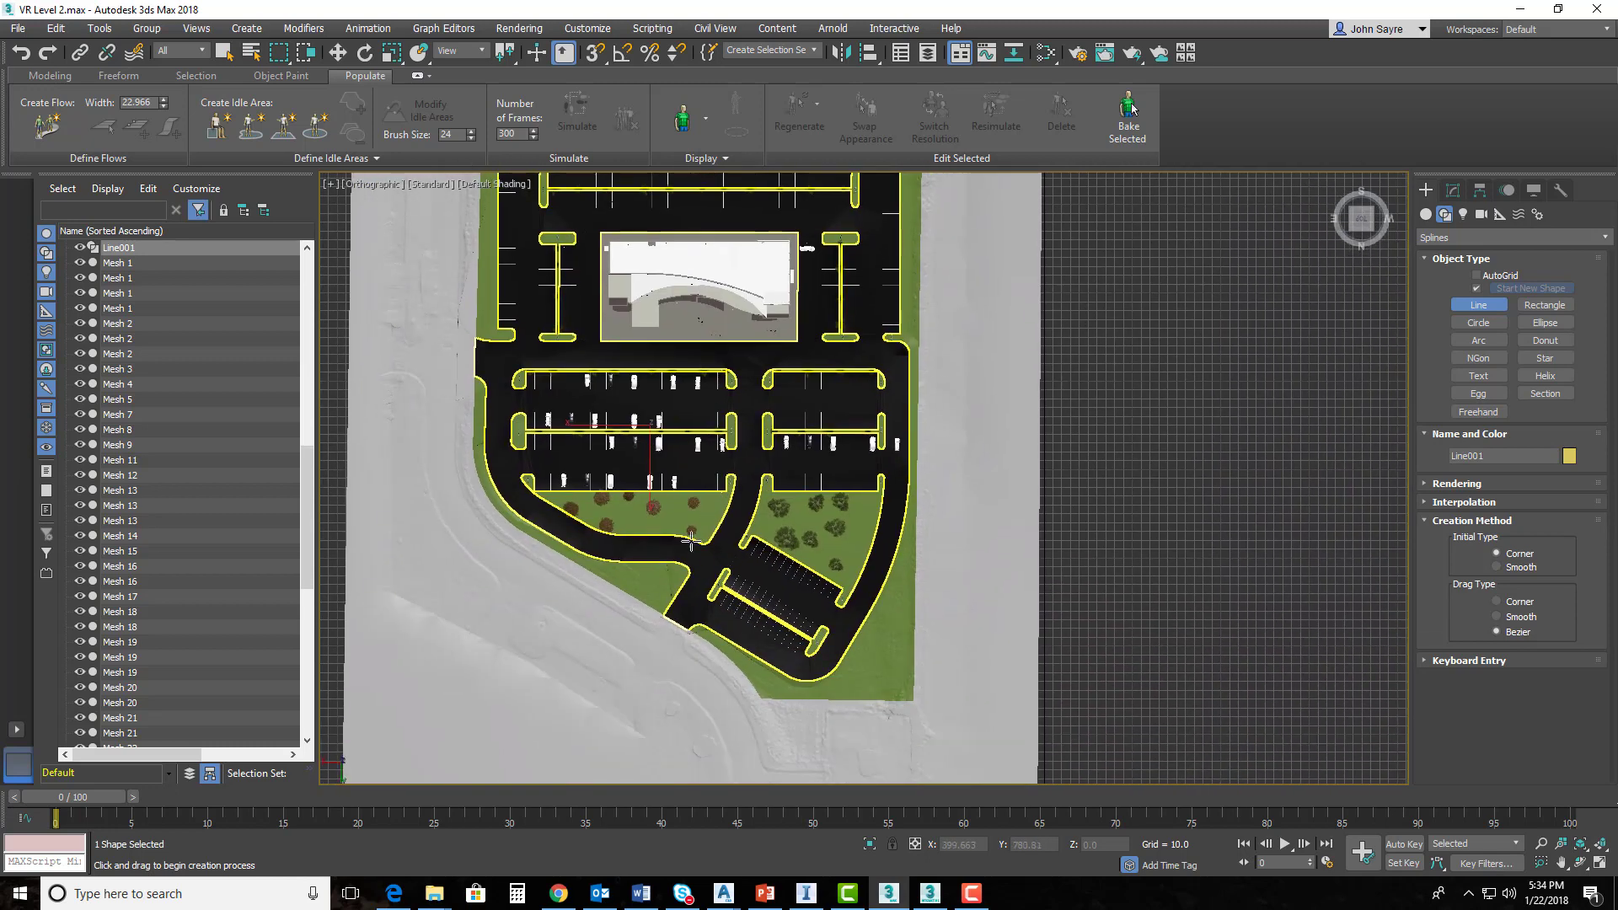
{"action": "left_click", "coordinate": [372, 185]}
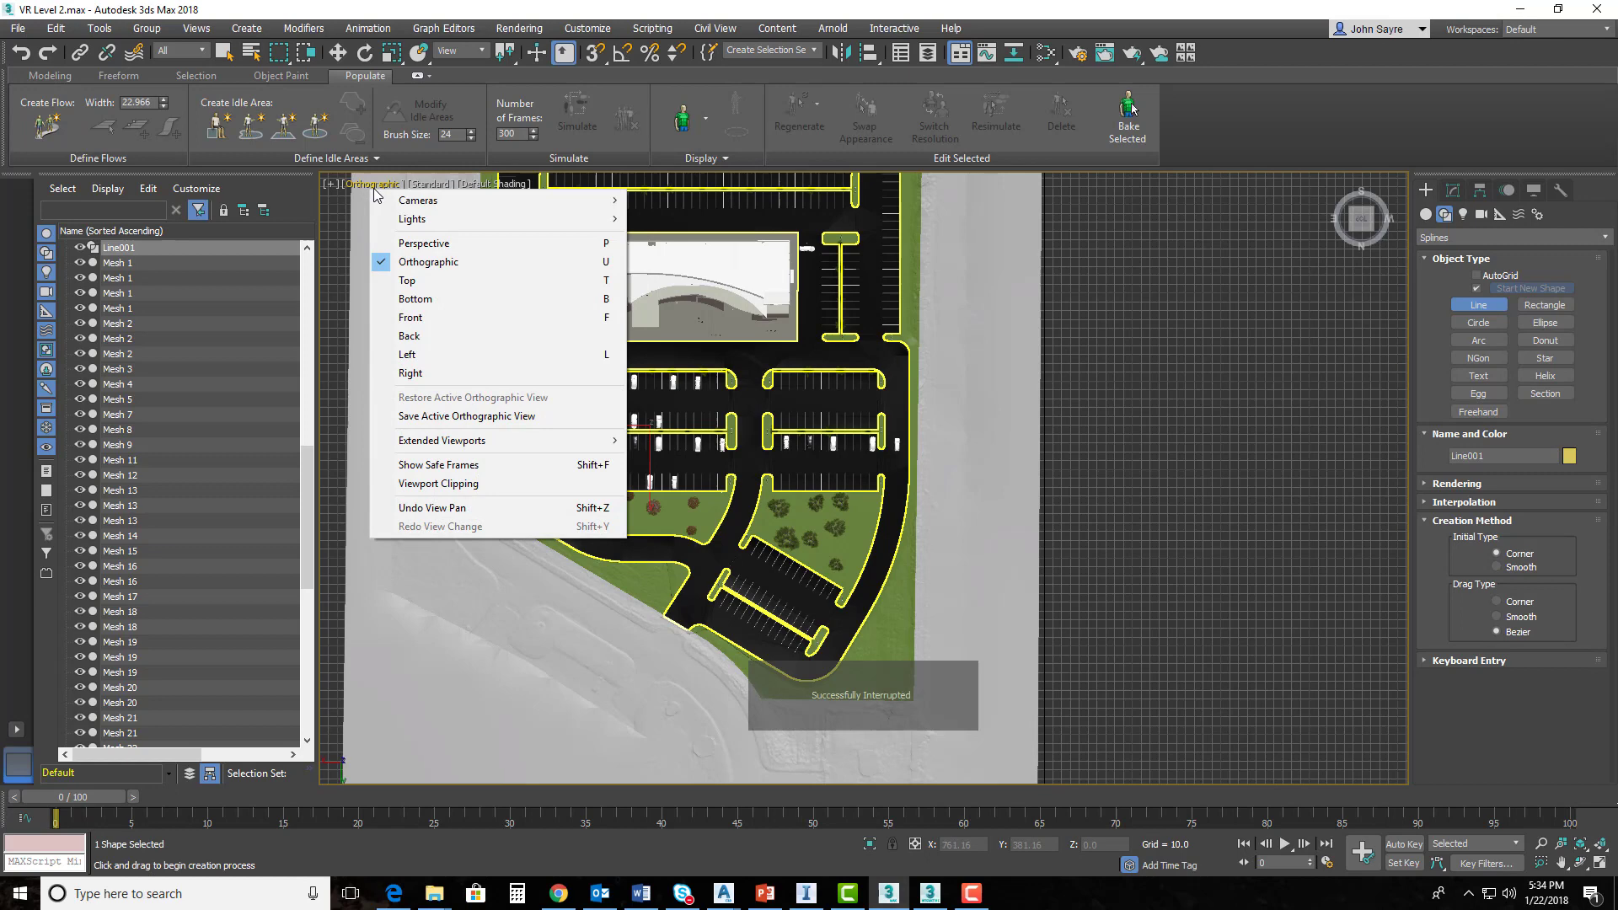
{"action": "left_click", "coordinate": [425, 243]}
{"action": "scroll", "coordinate": [728, 592], "scroll_direction": "down", "scroll_amount": 3}
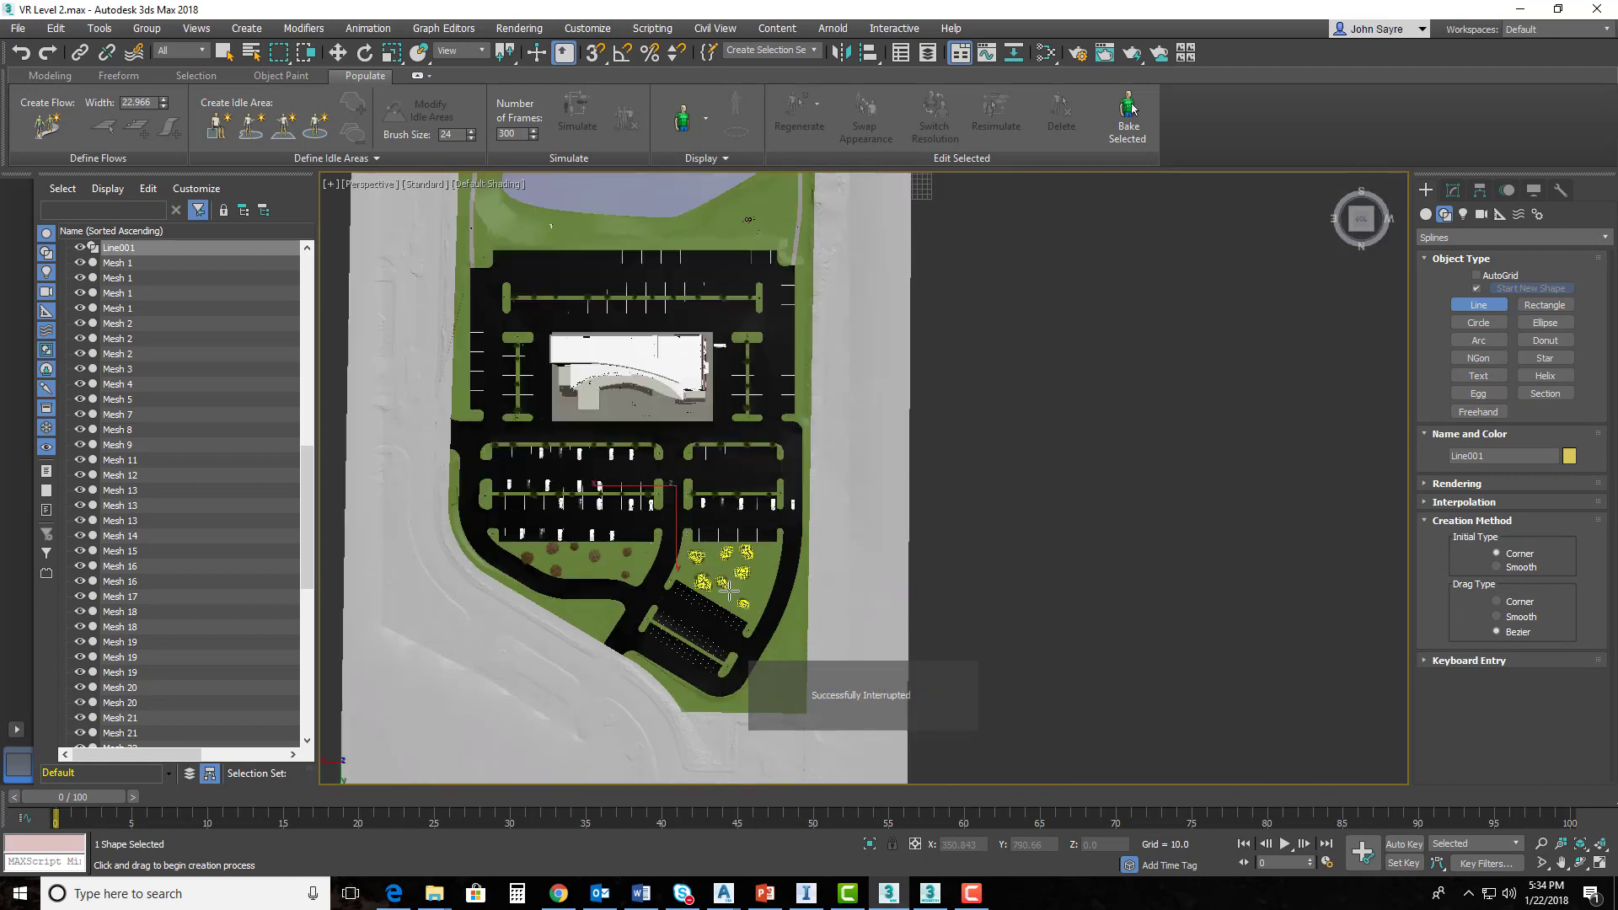
{"action": "middle_click_drag", "start_coordinate": [729, 650], "coordinate": [746, 554]}
{"action": "middle_click_drag", "start_coordinate": [722, 625], "coordinate": [682, 575], "text": "alt"}
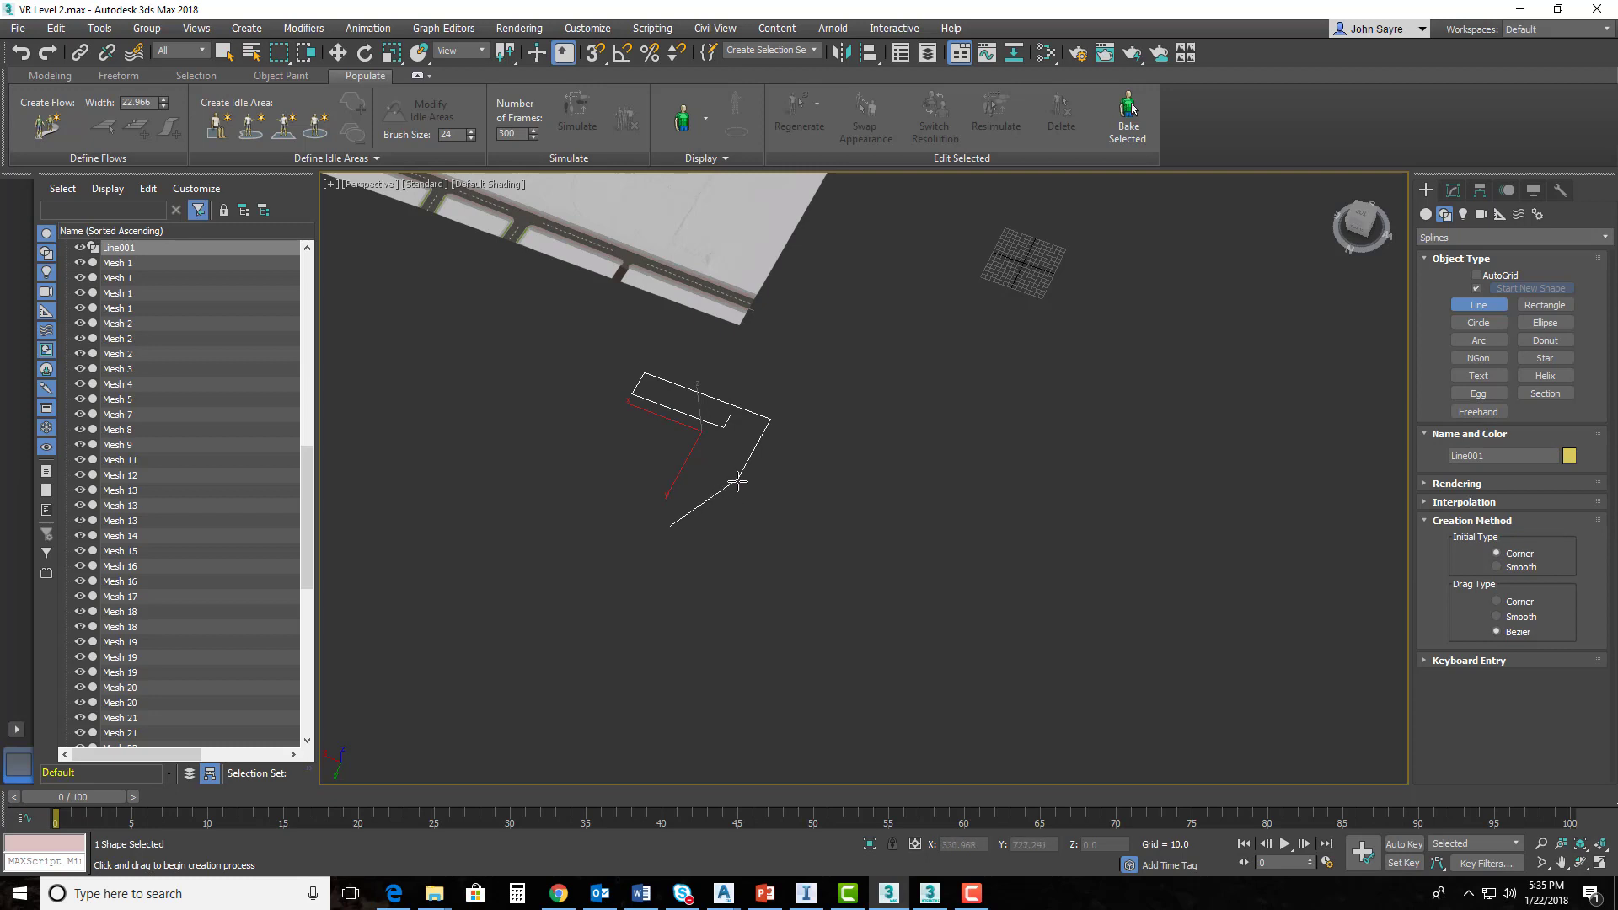
- Move the drawn line vertically onto the parking lot surface, to a Z height of about 1457
{"action": "left_click", "coordinate": [223, 53]}
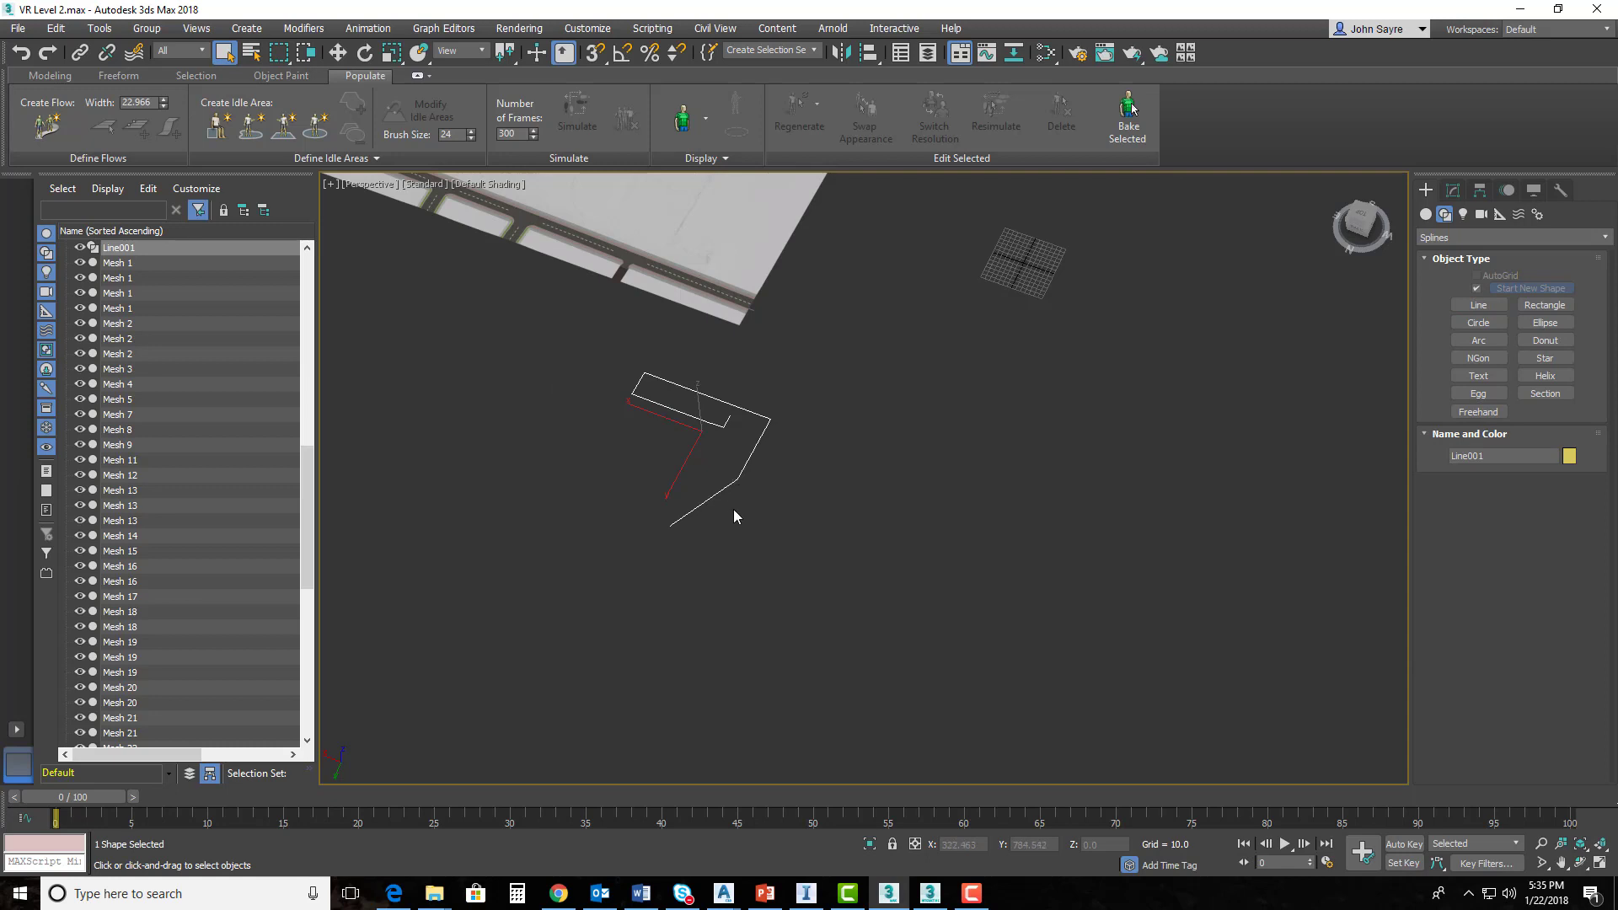
{"action": "left_click", "coordinate": [338, 53]}
{"action": "scroll", "coordinate": [677, 430], "scroll_direction": "down", "scroll_amount": 5}
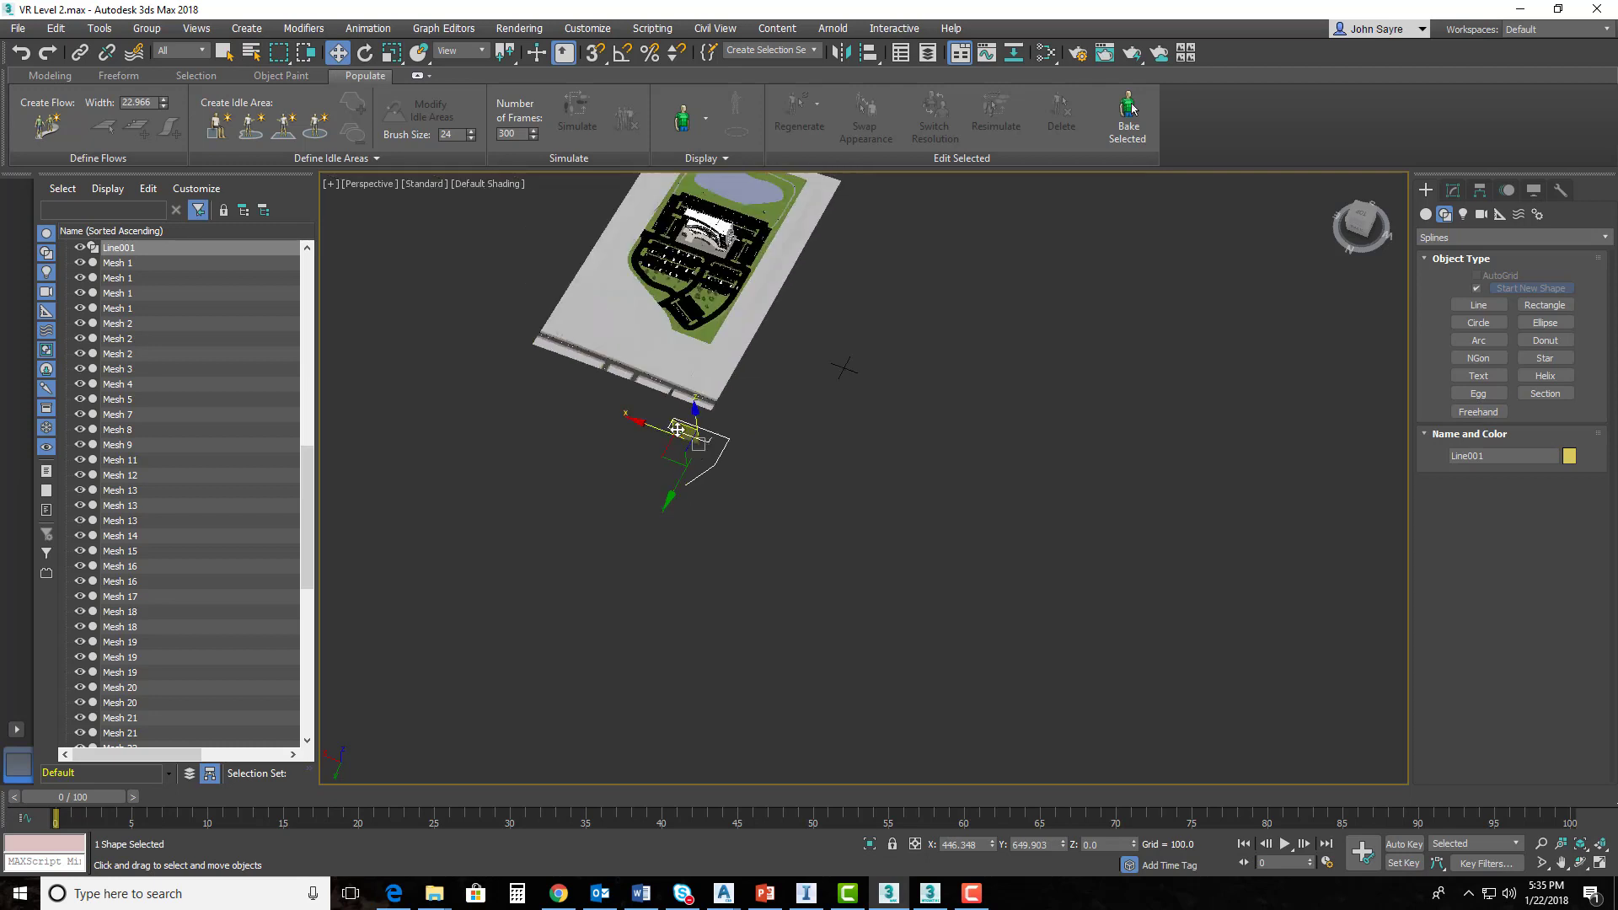
{"action": "left_click_drag", "start_coordinate": [677, 430], "coordinate": [679, 252]}
{"action": "scroll", "coordinate": [797, 600], "scroll_direction": "up", "scroll_amount": 6}
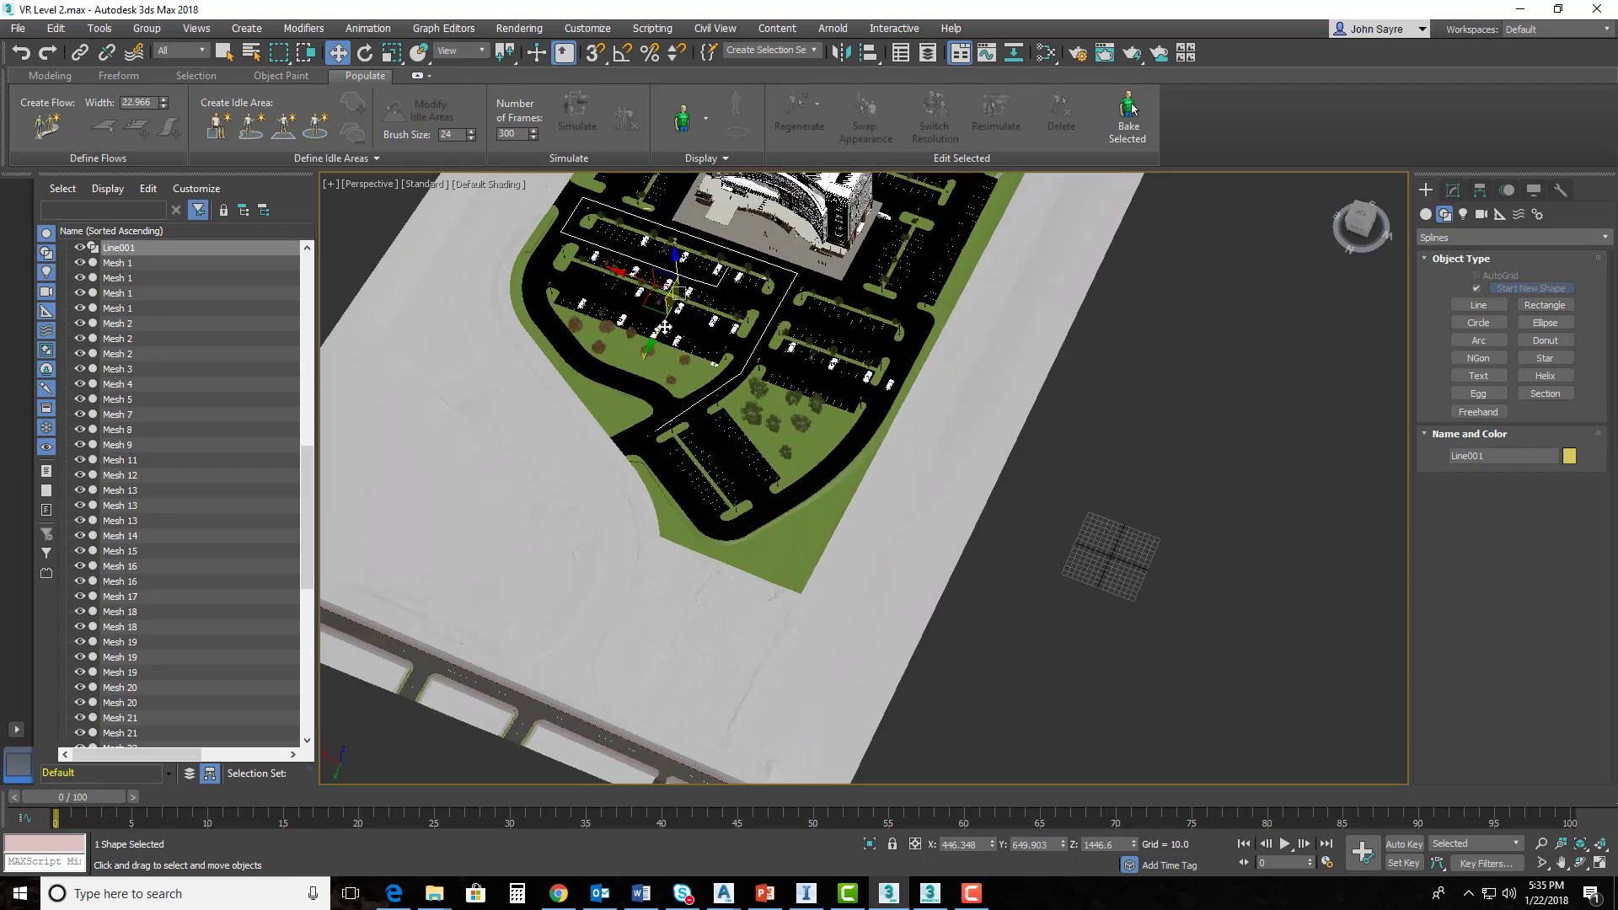
{"action": "scroll", "coordinate": [796, 600], "scroll_direction": "down", "scroll_amount": 3}
{"action": "middle_click_drag", "start_coordinate": [796, 600], "coordinate": [835, 438], "text": "alt"}
{"action": "scroll", "coordinate": [835, 429], "scroll_direction": "up", "scroll_amount": 3}
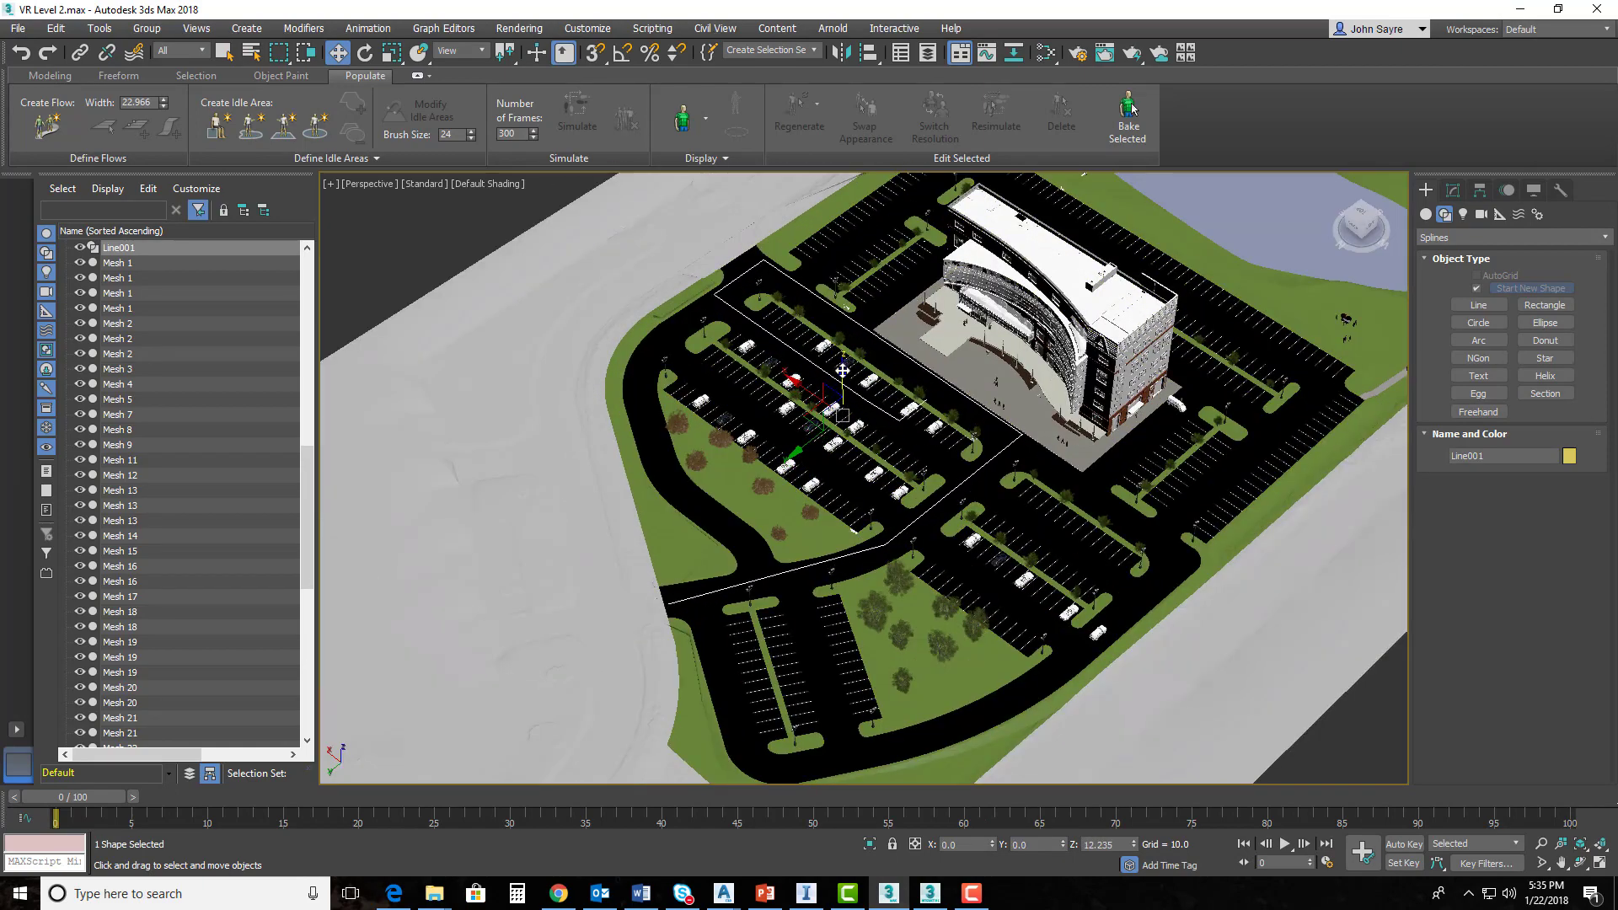
{"action": "left_click_drag", "start_coordinate": [842, 370], "coordinate": [841, 370]}
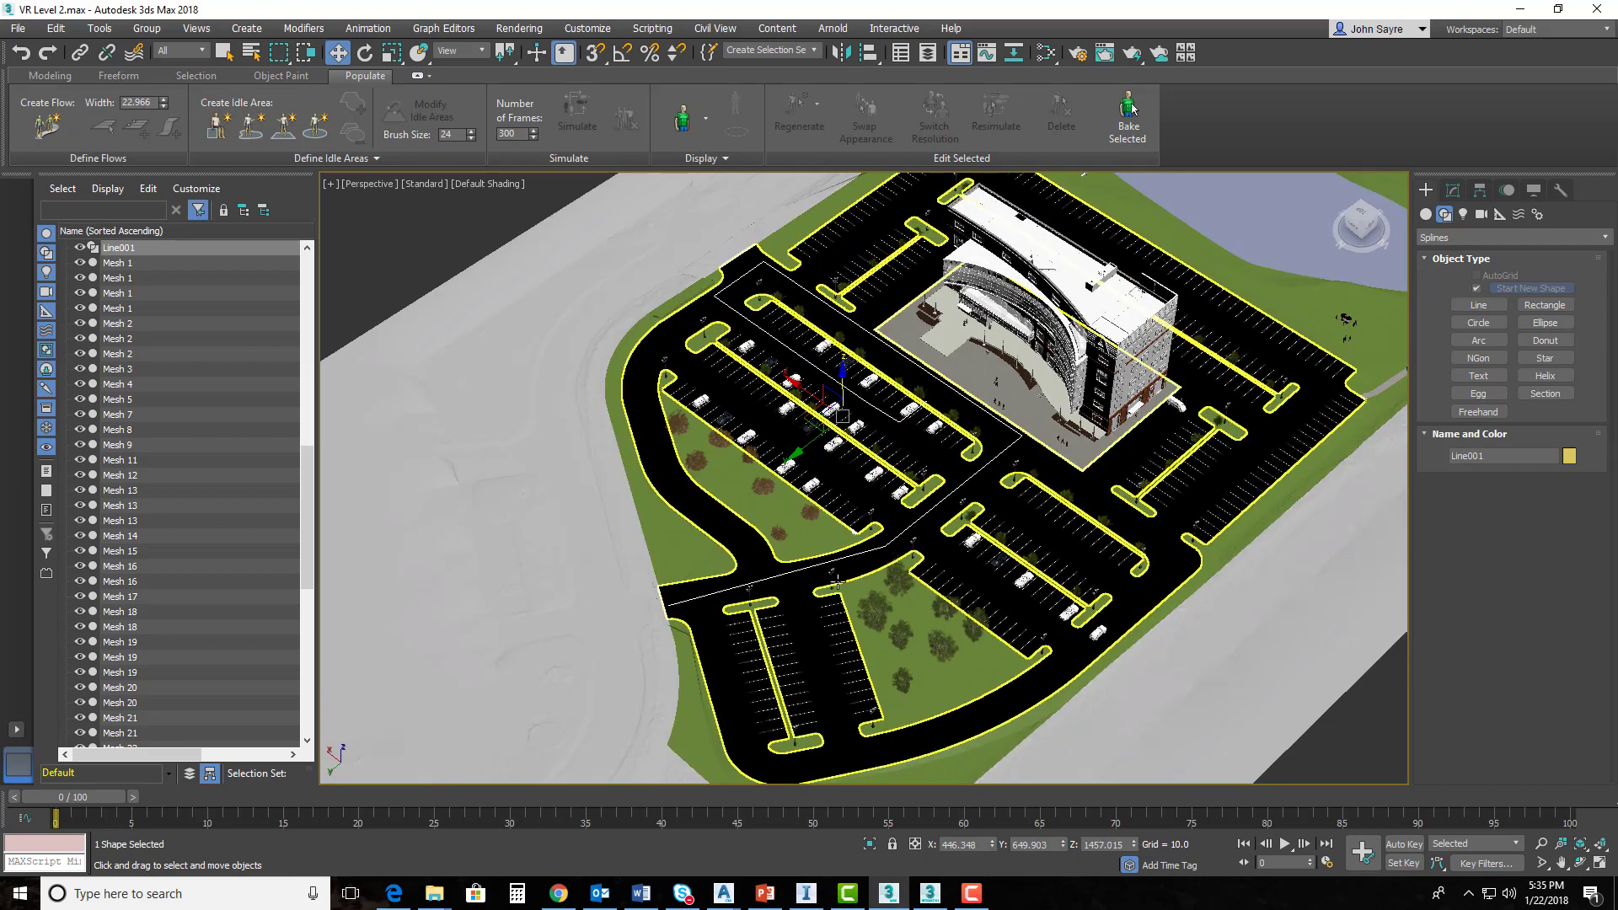
- Switch back to a straight-down Orthographic view with the building above the parking lots, framing the raised line
{"action": "middle_click_drag", "start_coordinate": [821, 618], "coordinate": [438, 304], "text": "alt"}
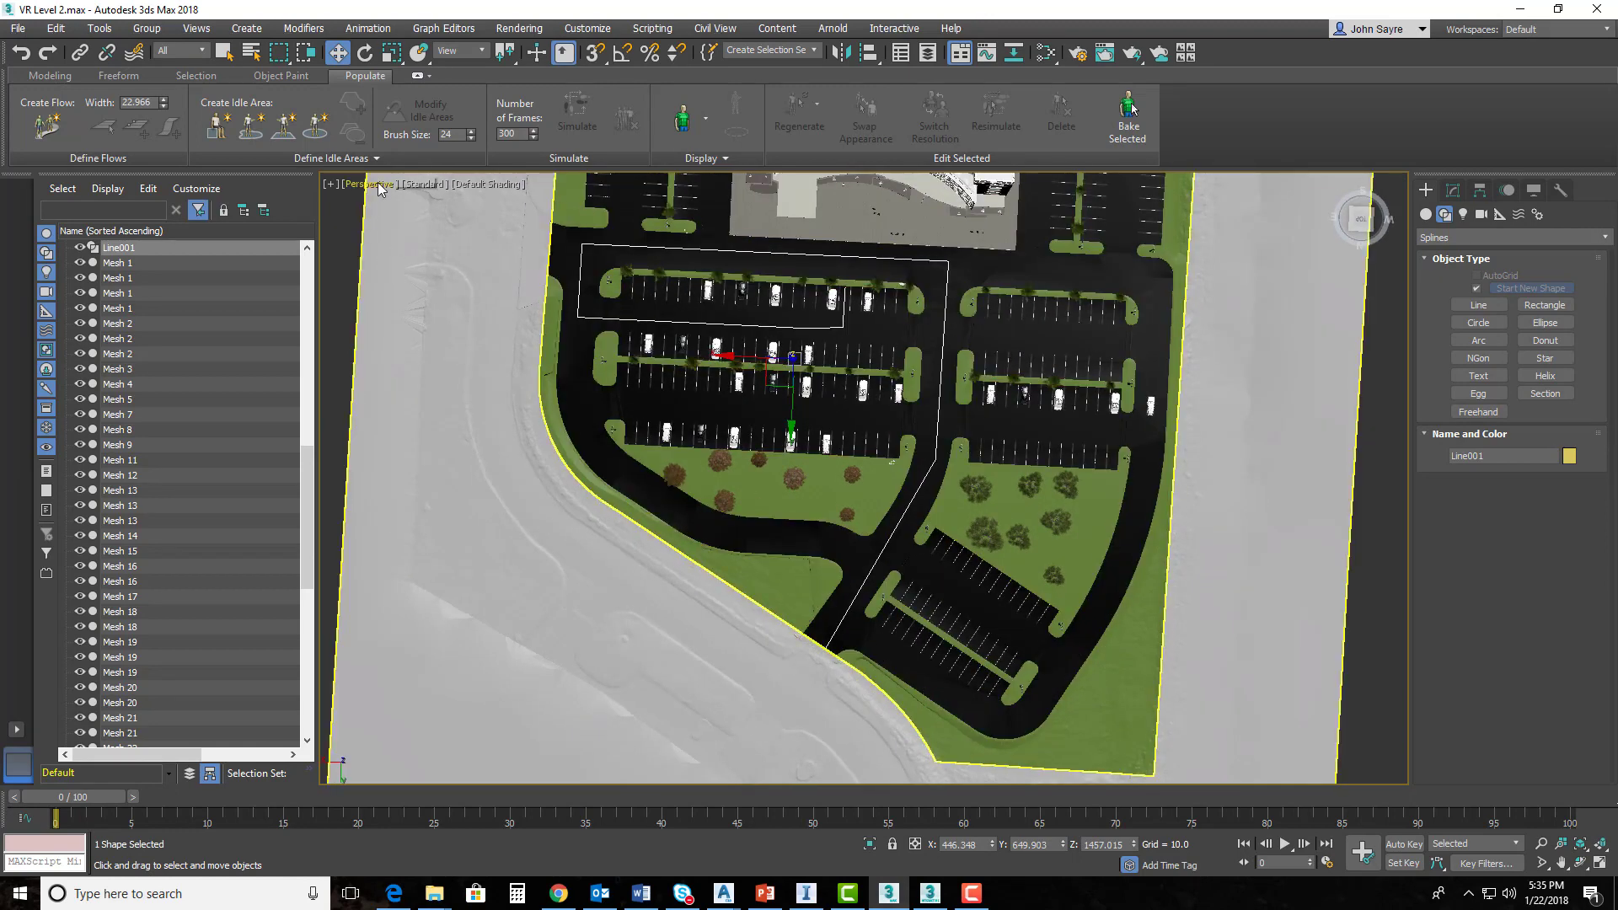
{"action": "key", "text": "q"}
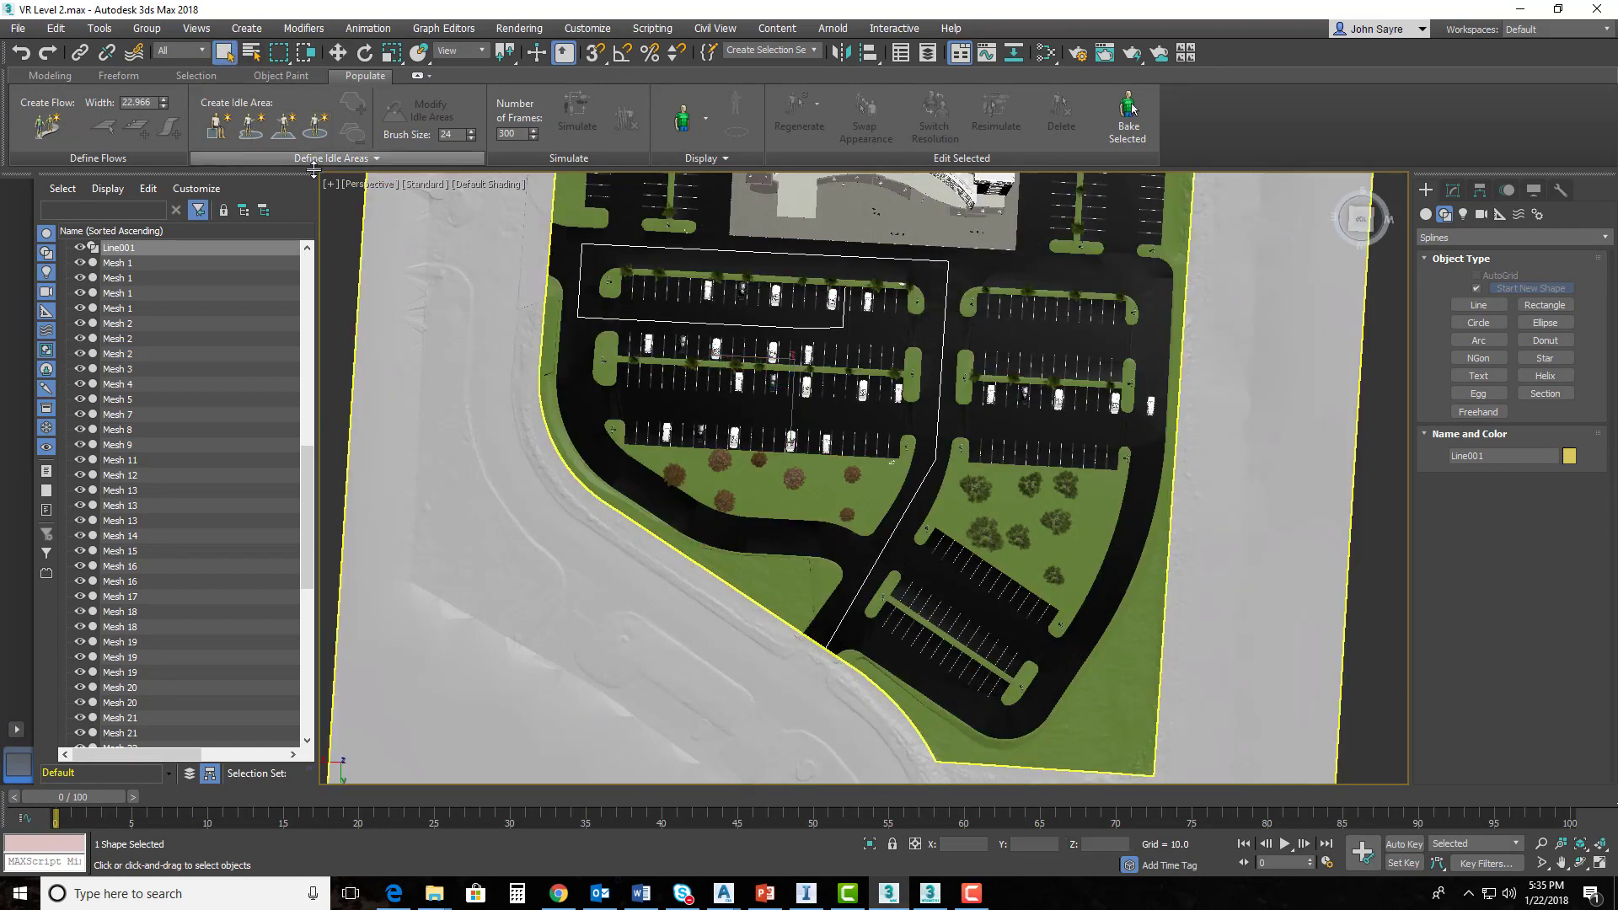
{"action": "left_click", "coordinate": [364, 186]}
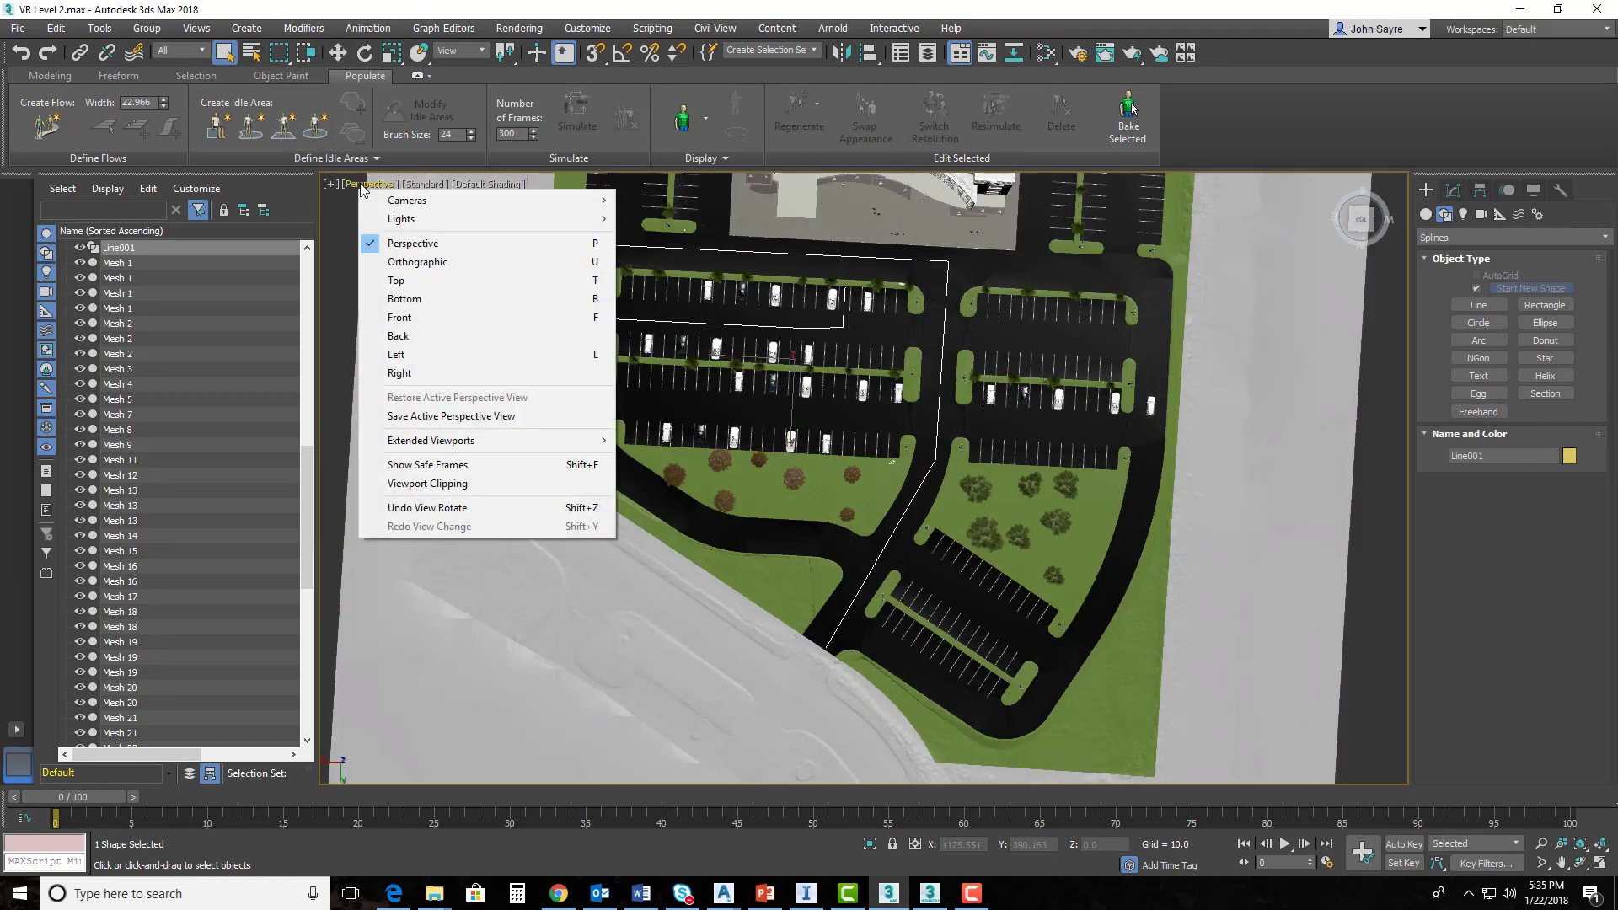
{"action": "left_click", "coordinate": [433, 262]}
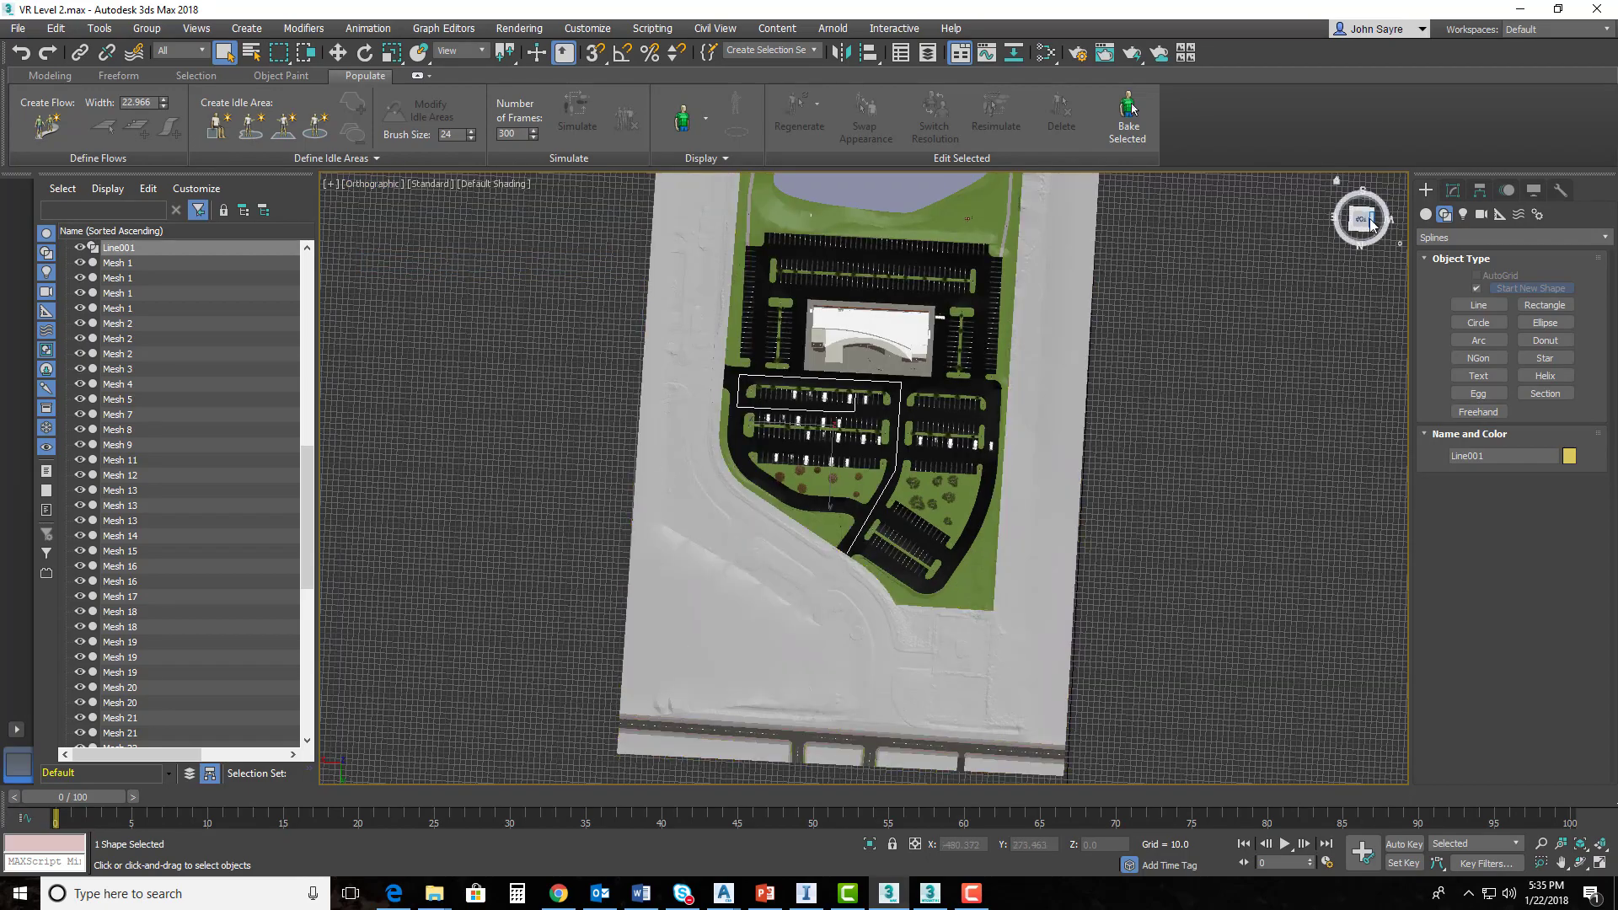
{"action": "left_click", "coordinate": [1361, 216]}
{"action": "left_click", "coordinate": [1360, 215]}
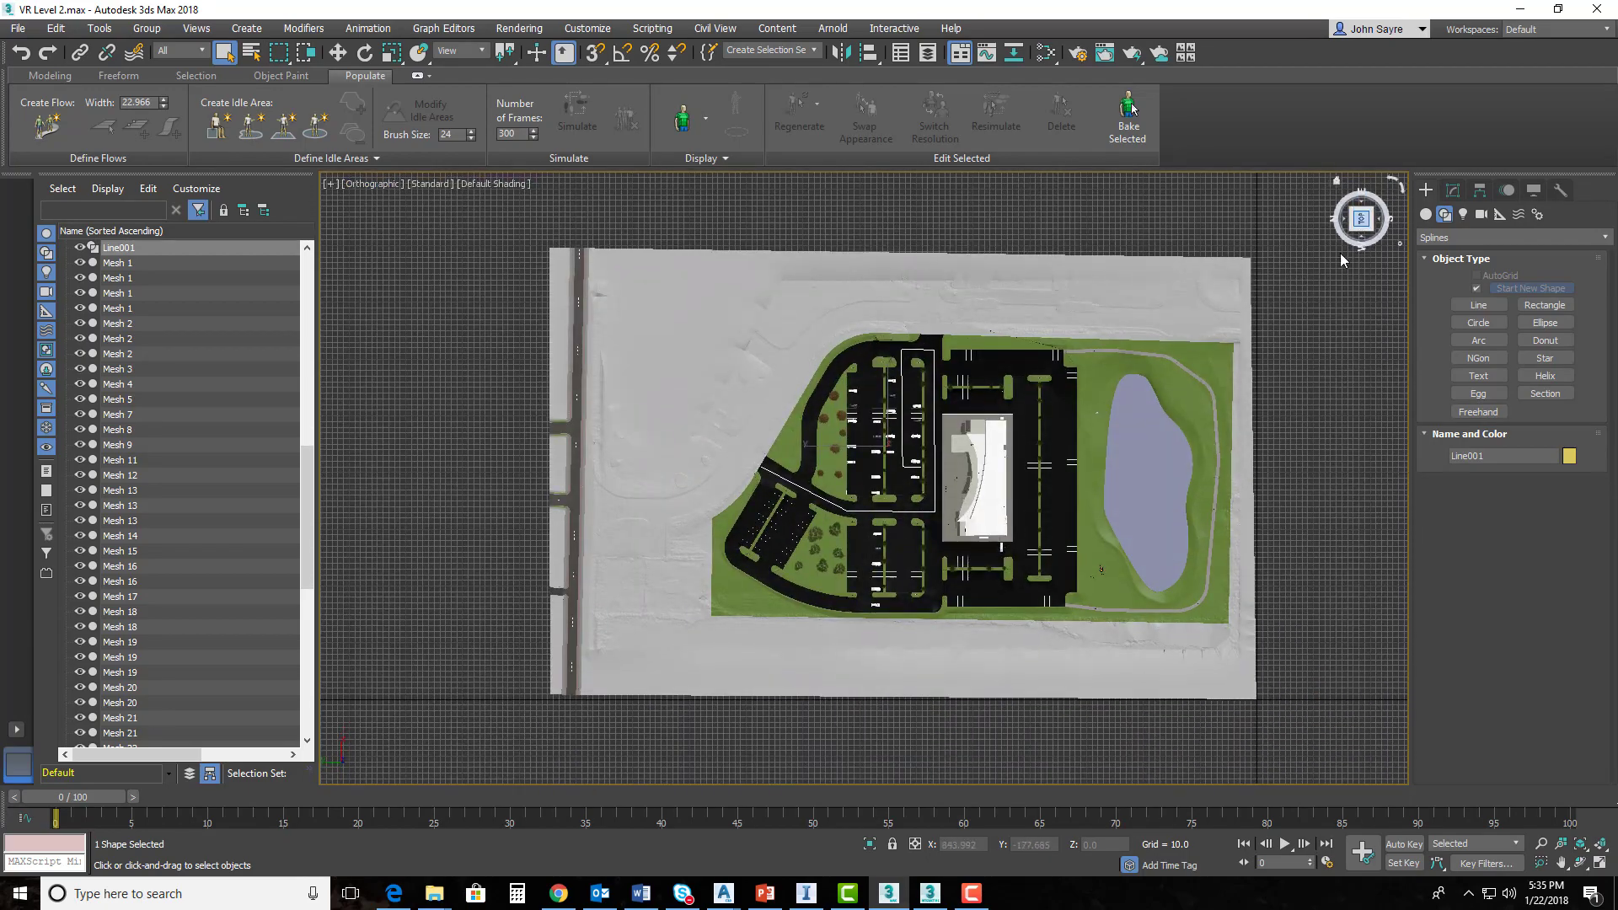
{"action": "left_click", "coordinate": [1395, 184]}
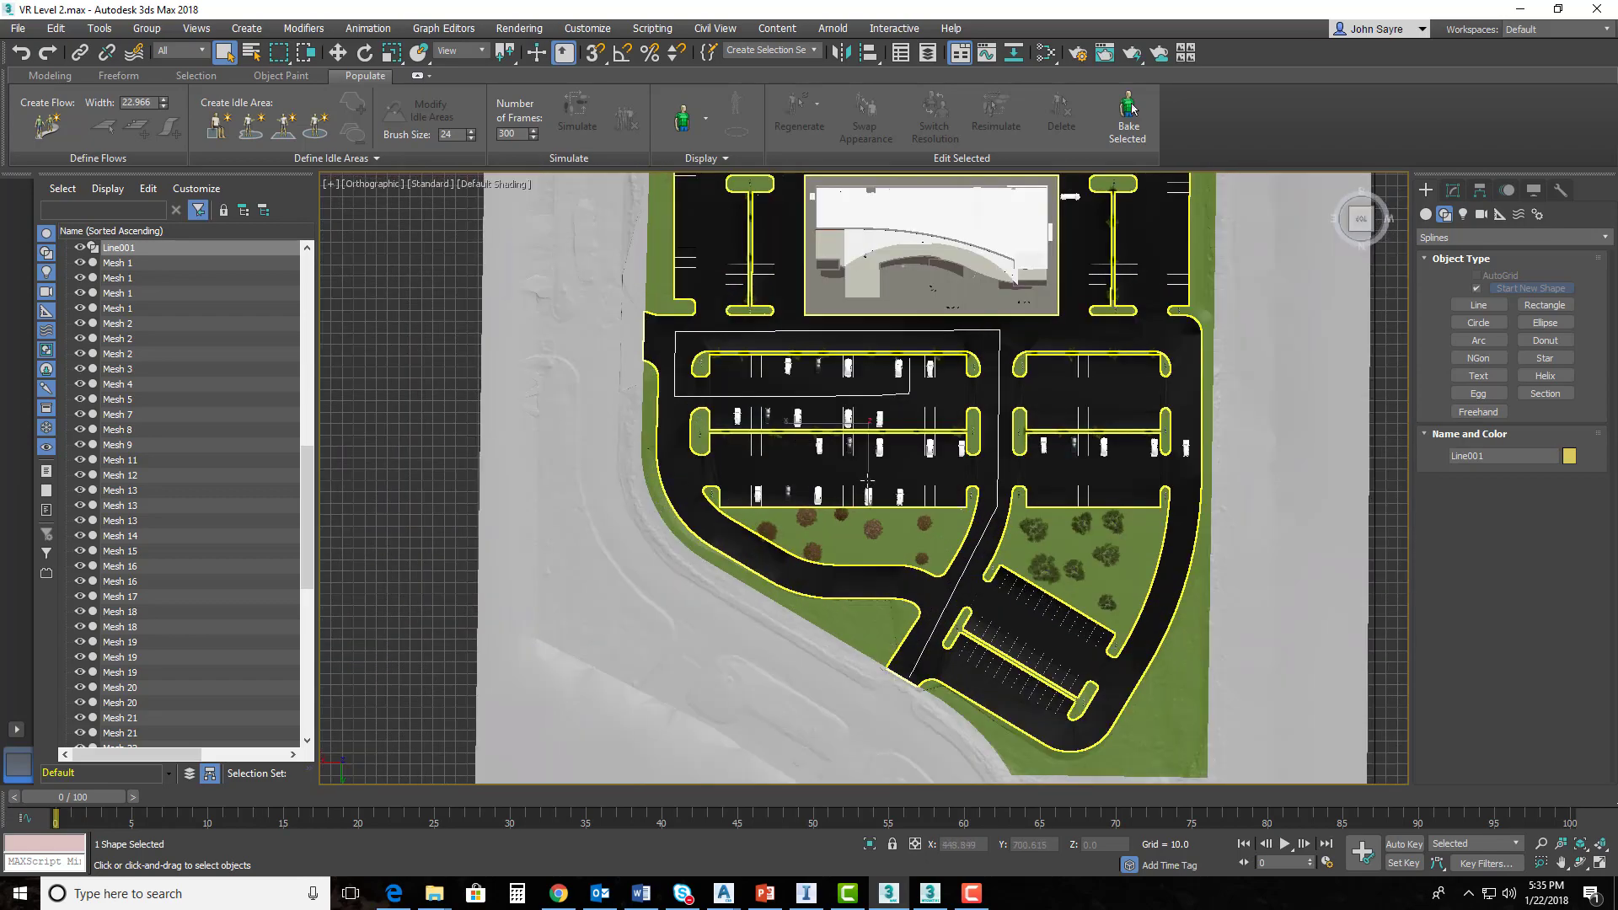
{"action": "scroll", "coordinate": [867, 480], "scroll_direction": "up", "scroll_amount": 3}
{"action": "middle_click_drag", "start_coordinate": [924, 572], "coordinate": [874, 516]}
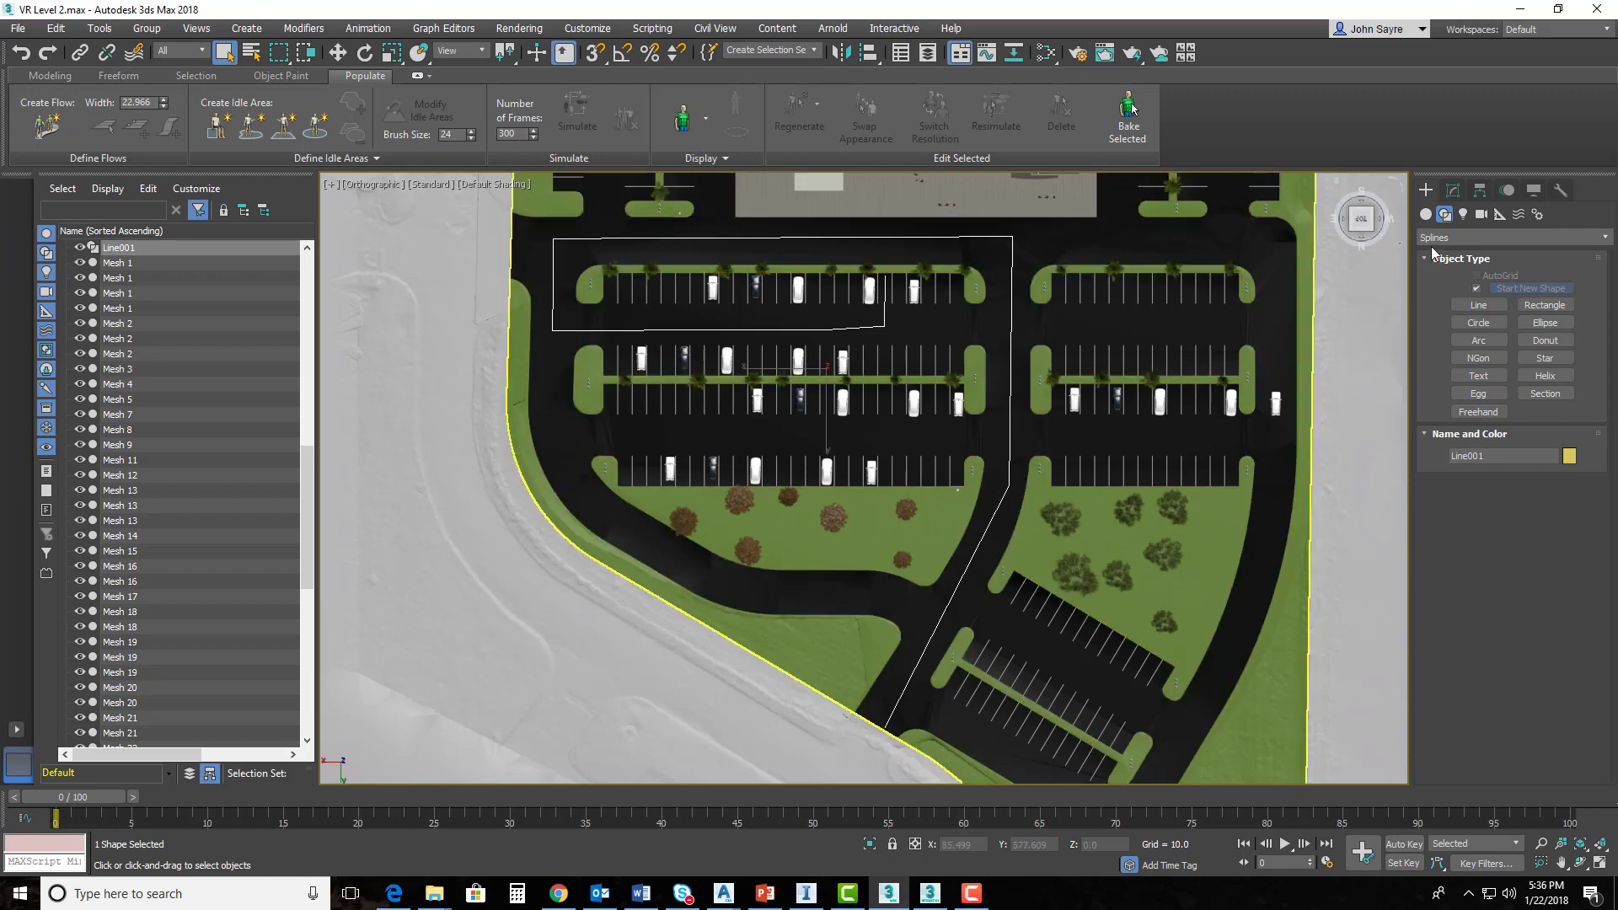
- Fillet all six vertices between the line's two endpoints so the path's turns become rounded curves
{"action": "left_click", "coordinate": [1452, 193]}
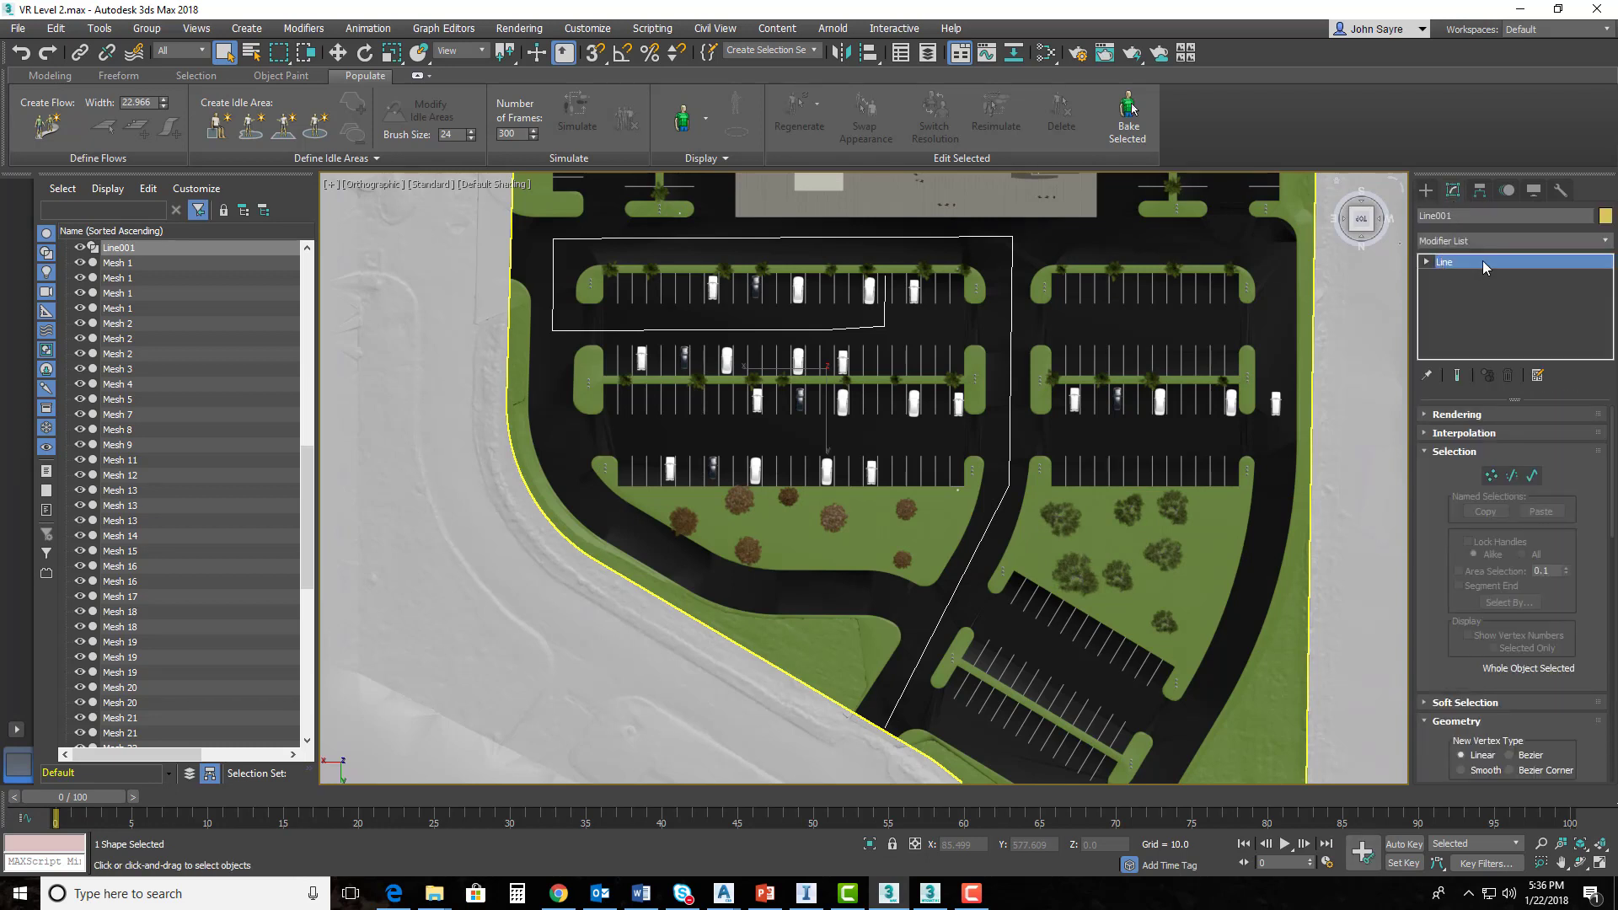
{"action": "key", "text": "1"}
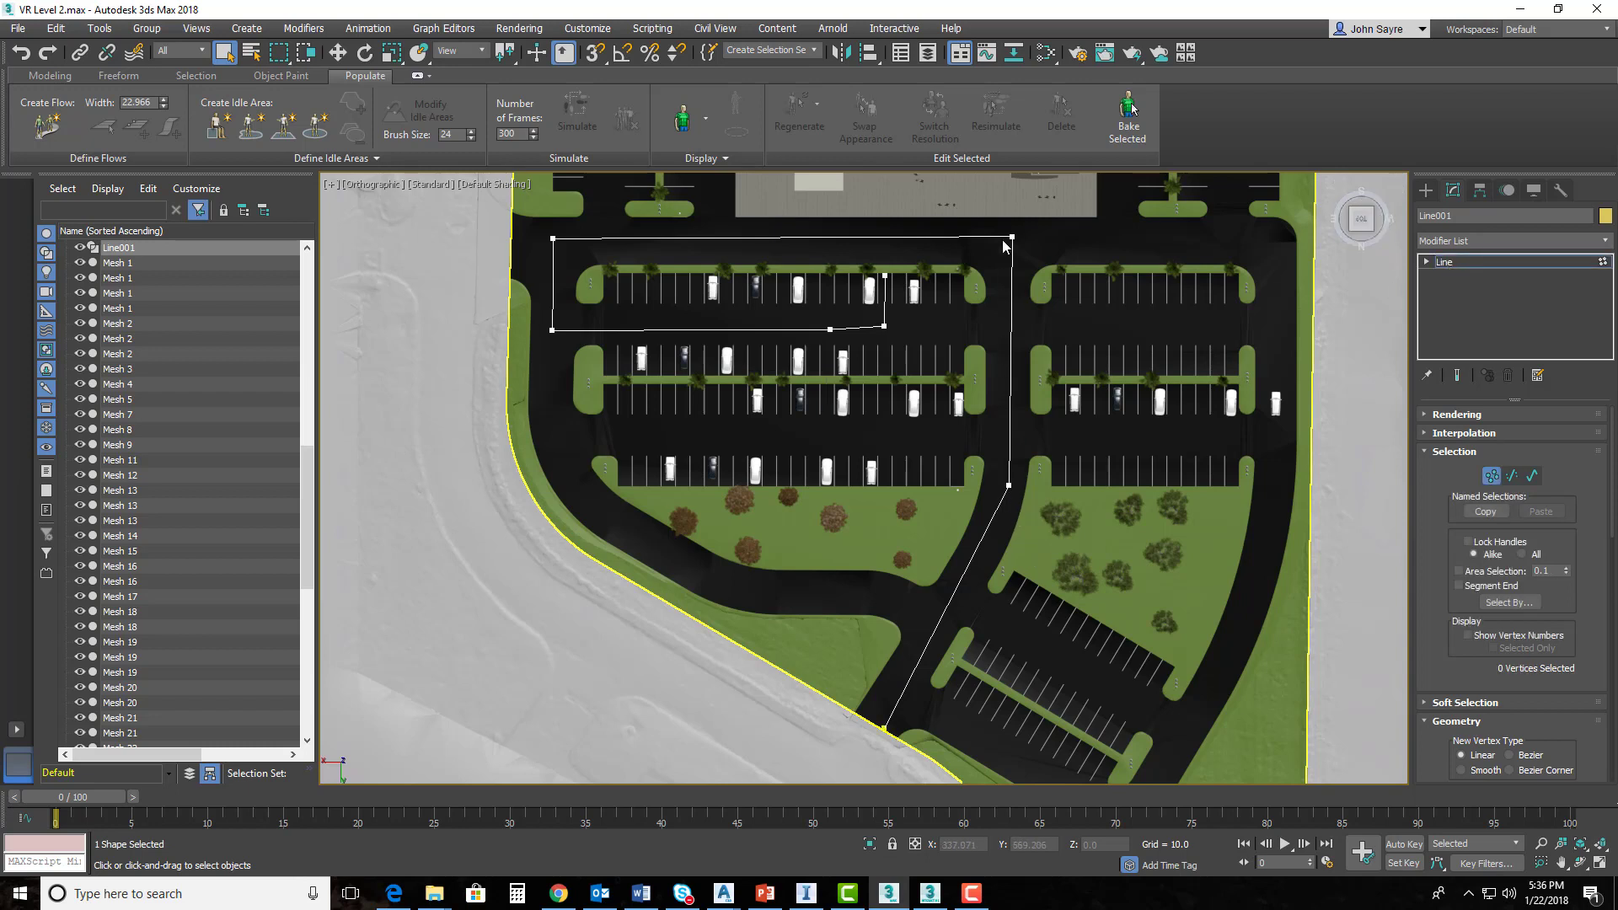
{"action": "left_click", "coordinate": [1008, 485]}
{"action": "left_click", "coordinate": [1012, 238], "text": "ctrl"}
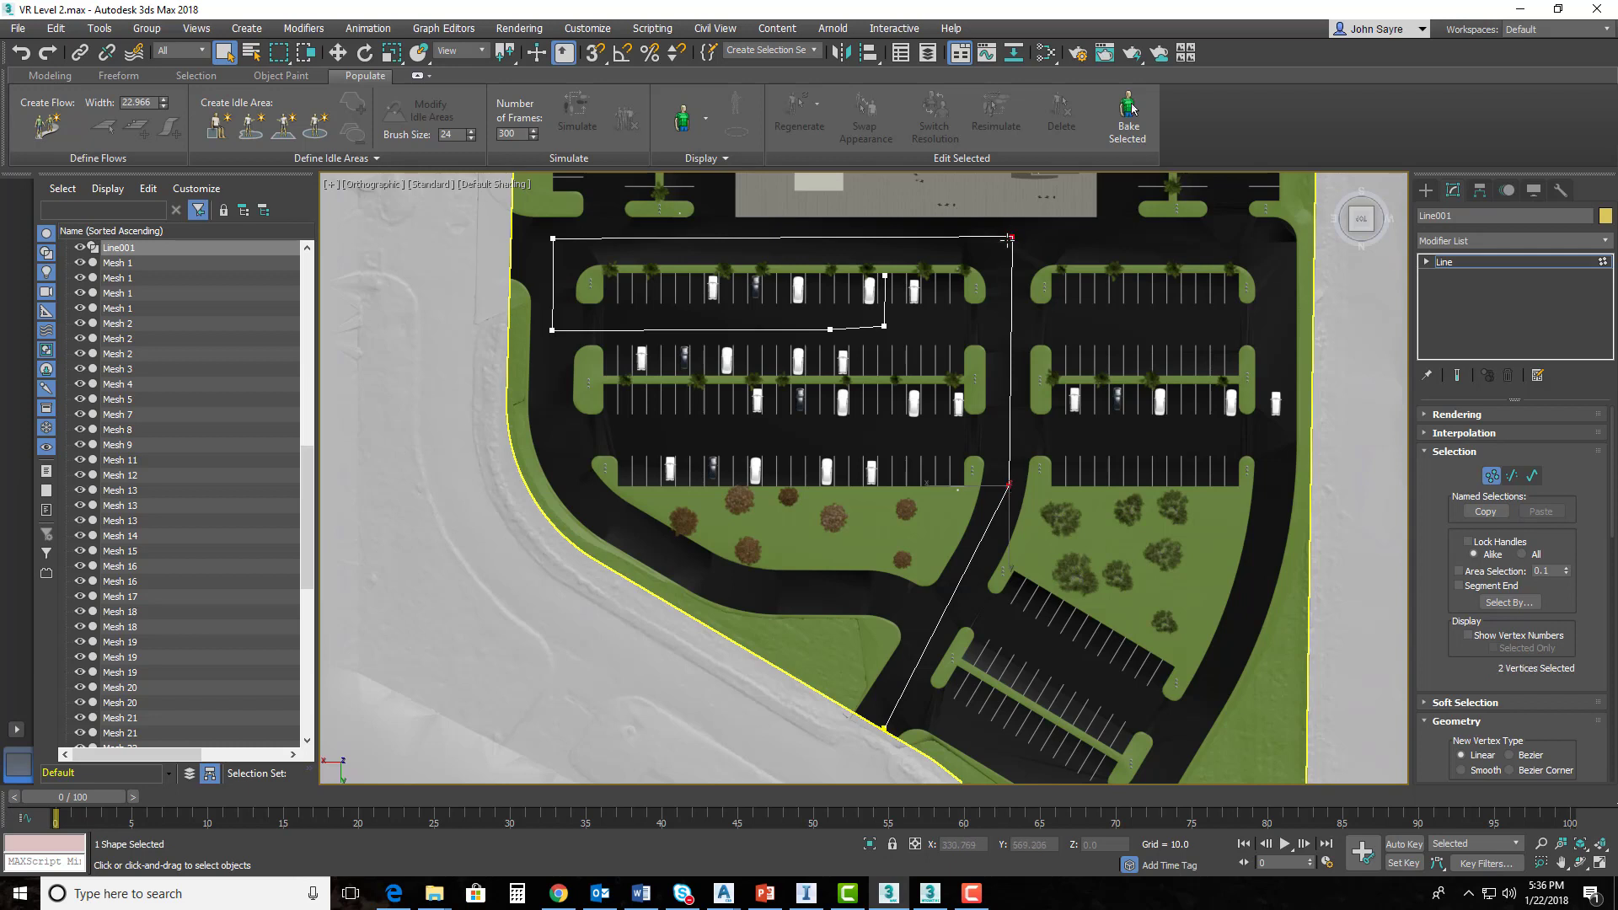
{"action": "left_click", "coordinate": [552, 240], "text": "ctrl"}
{"action": "left_click", "coordinate": [552, 331], "text": "ctrl"}
{"action": "left_click_drag", "start_coordinate": [1613, 504], "coordinate": [1613, 582]}
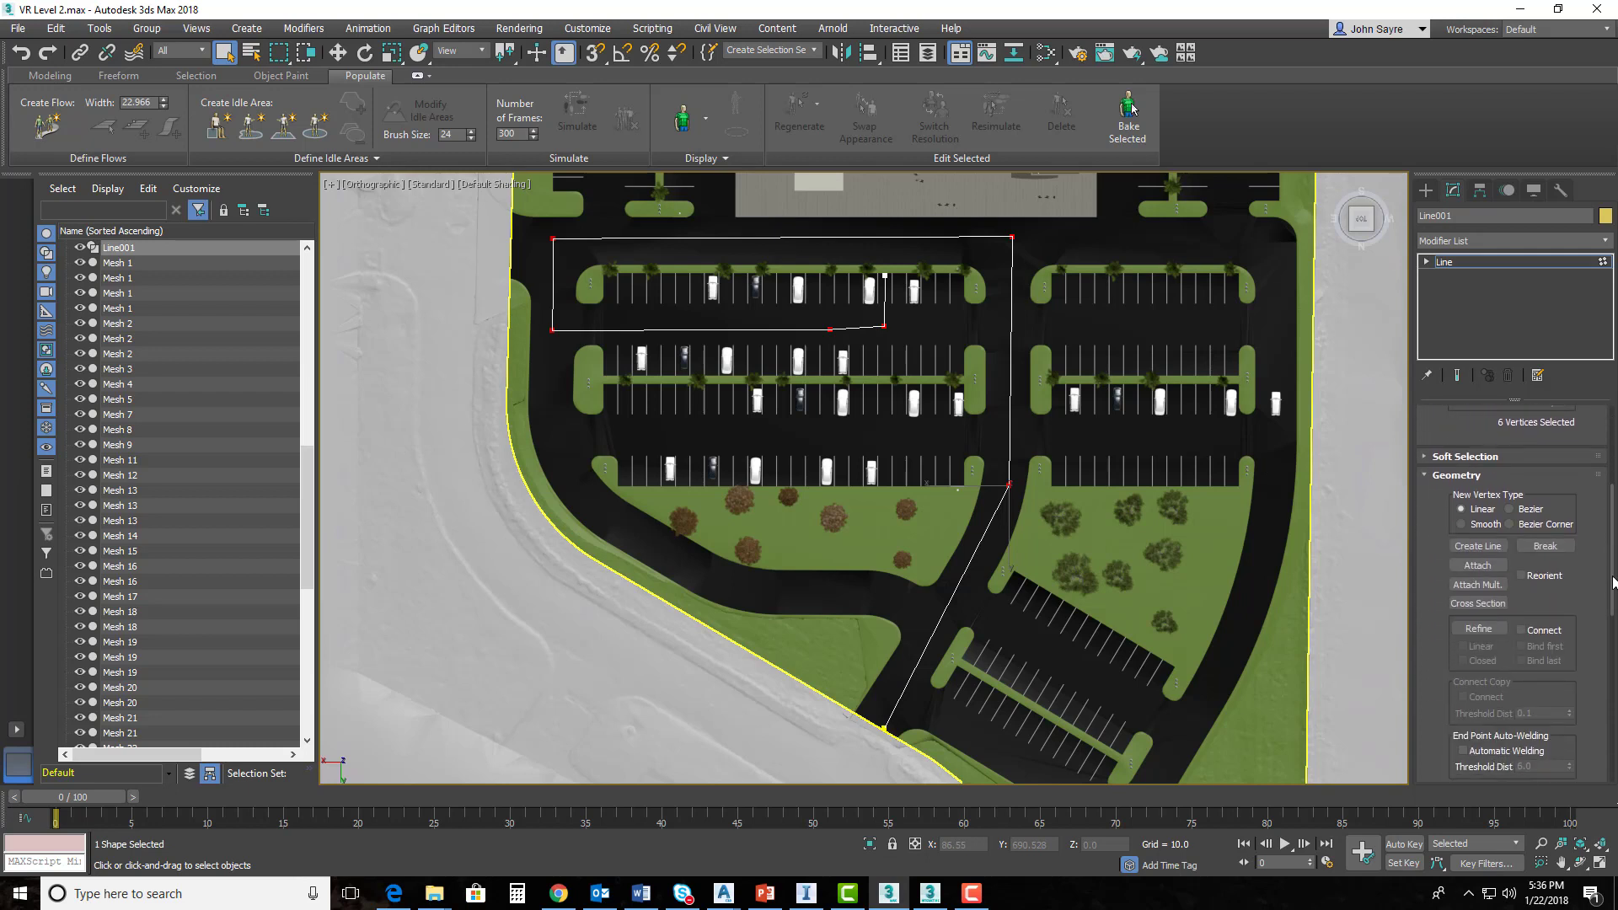
{"action": "scroll", "coordinate": [1483, 623], "scroll_direction": "down", "scroll_amount": 10}
{"action": "left_click", "coordinate": [1475, 622]}
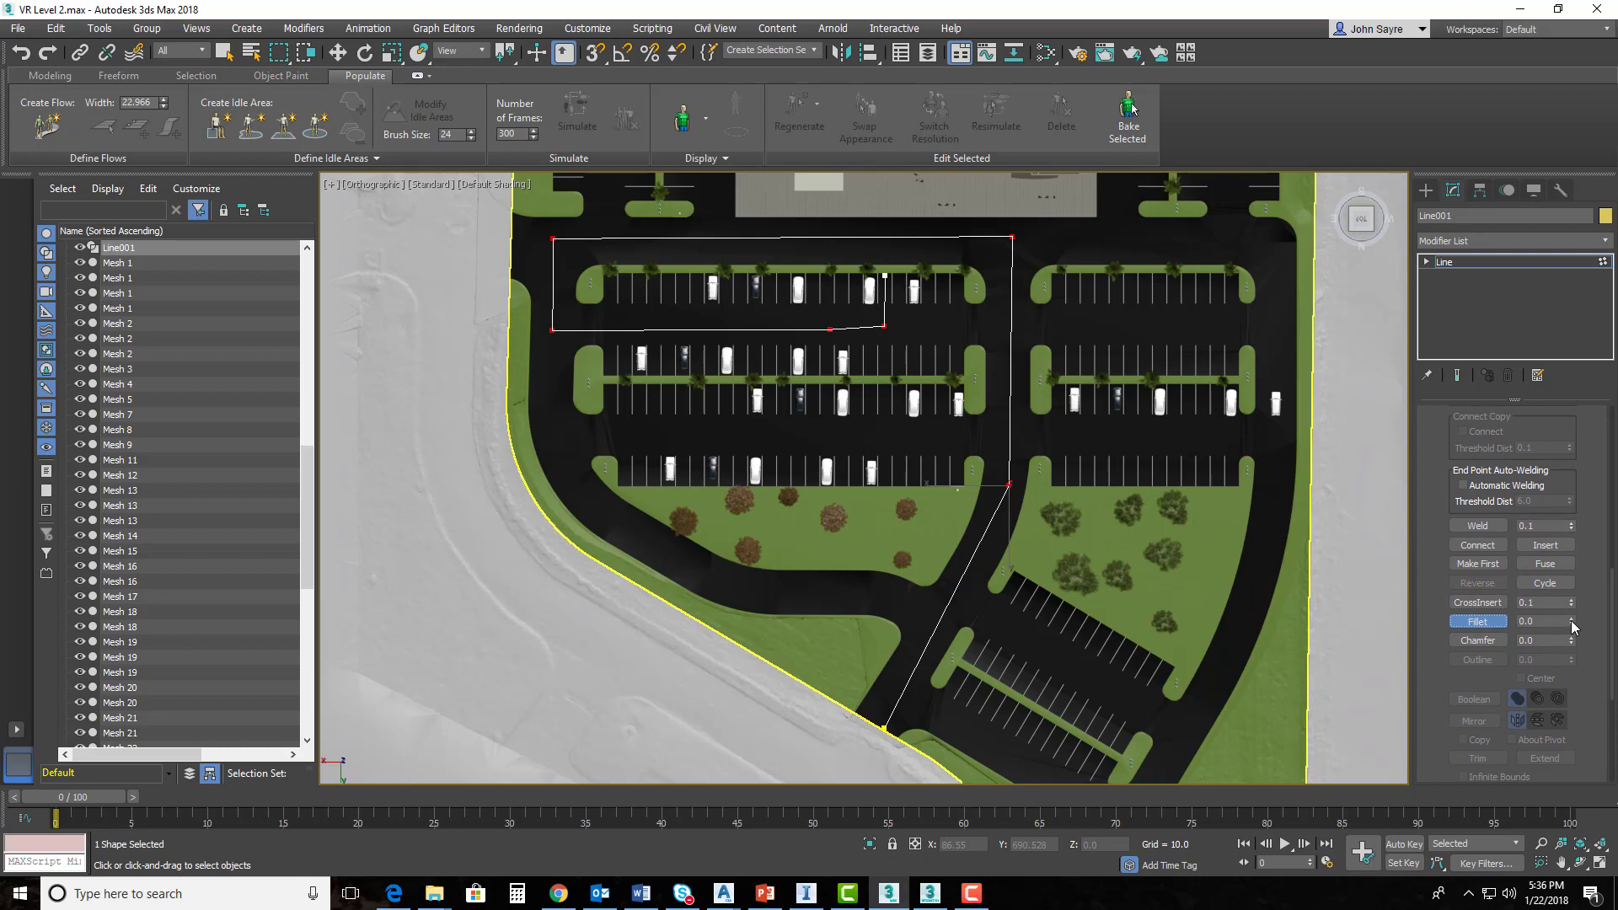
{"action": "left_click_drag", "start_coordinate": [1572, 625], "coordinate": [1573, 606]}
{"action": "left_click", "coordinate": [1428, 192]}
{"action": "key", "text": "w"}
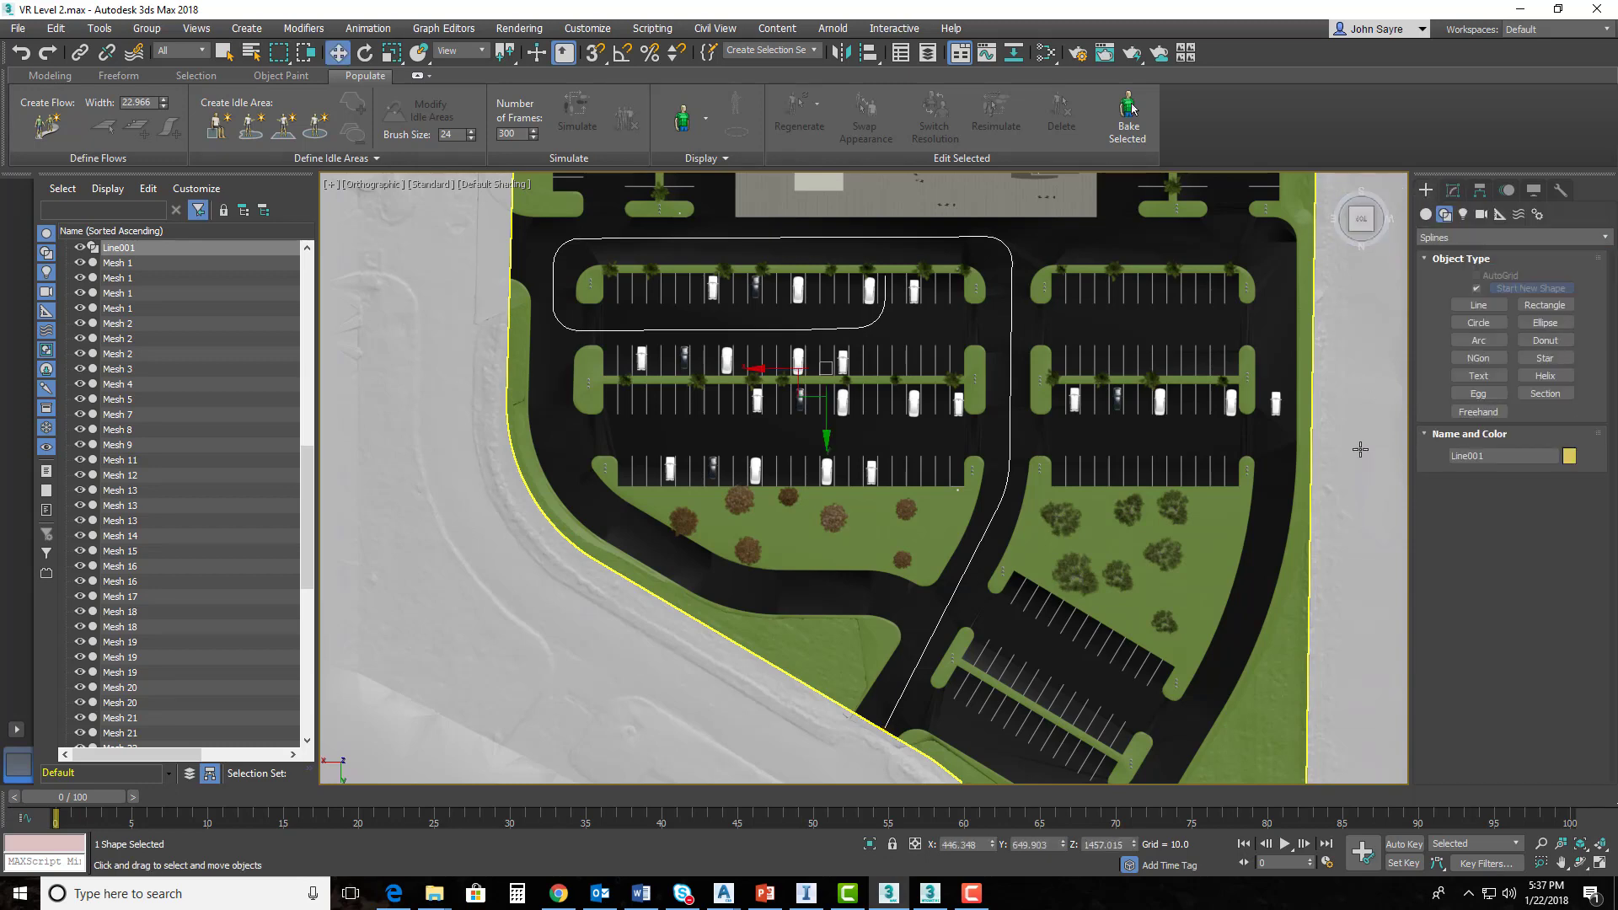
- Save the scene with the rounded parking lot path
{"action": "scroll", "coordinate": [838, 401], "scroll_direction": "down", "scroll_amount": 2}
{"action": "middle_click_drag", "start_coordinate": [838, 401], "coordinate": [816, 447]}
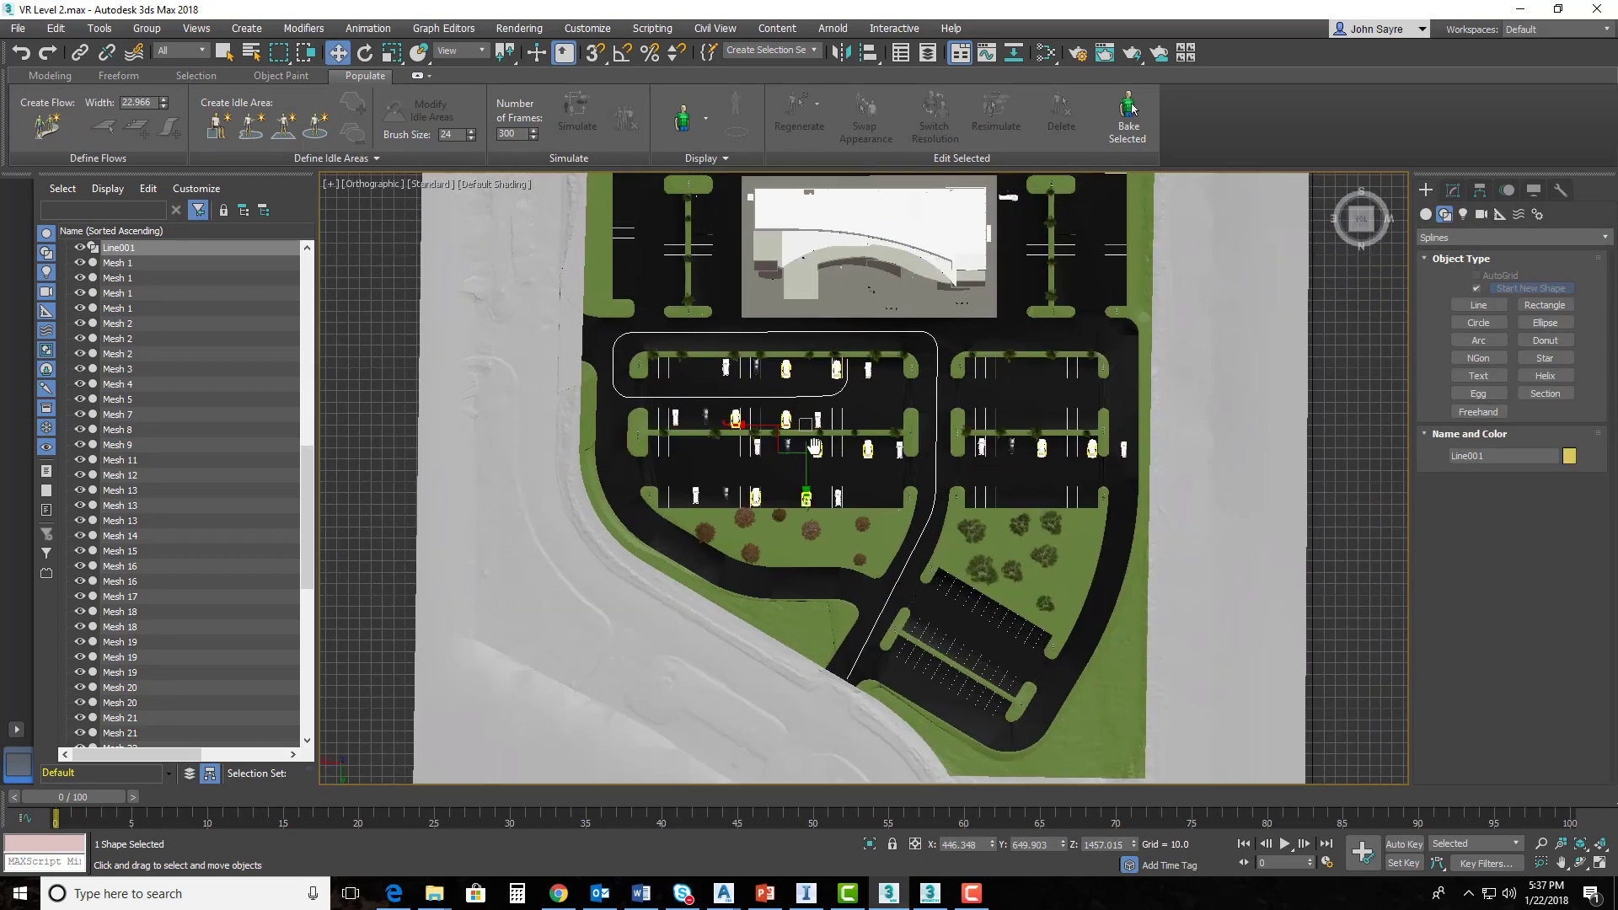
{"action": "left_click", "coordinate": [18, 28]}
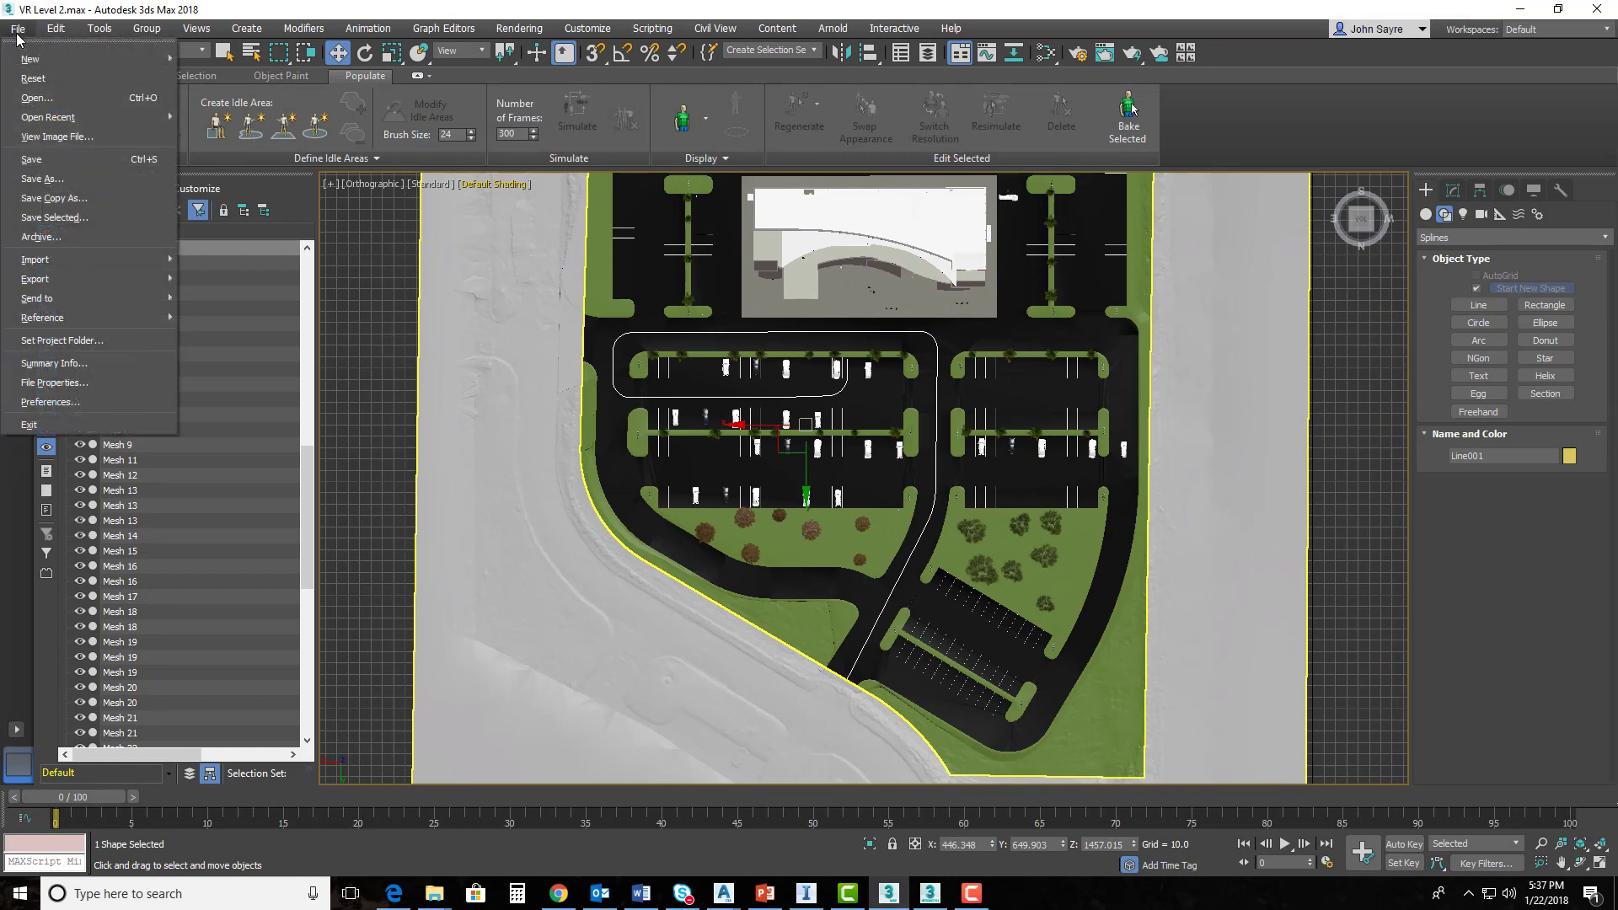
{"action": "left_click", "coordinate": [79, 164]}
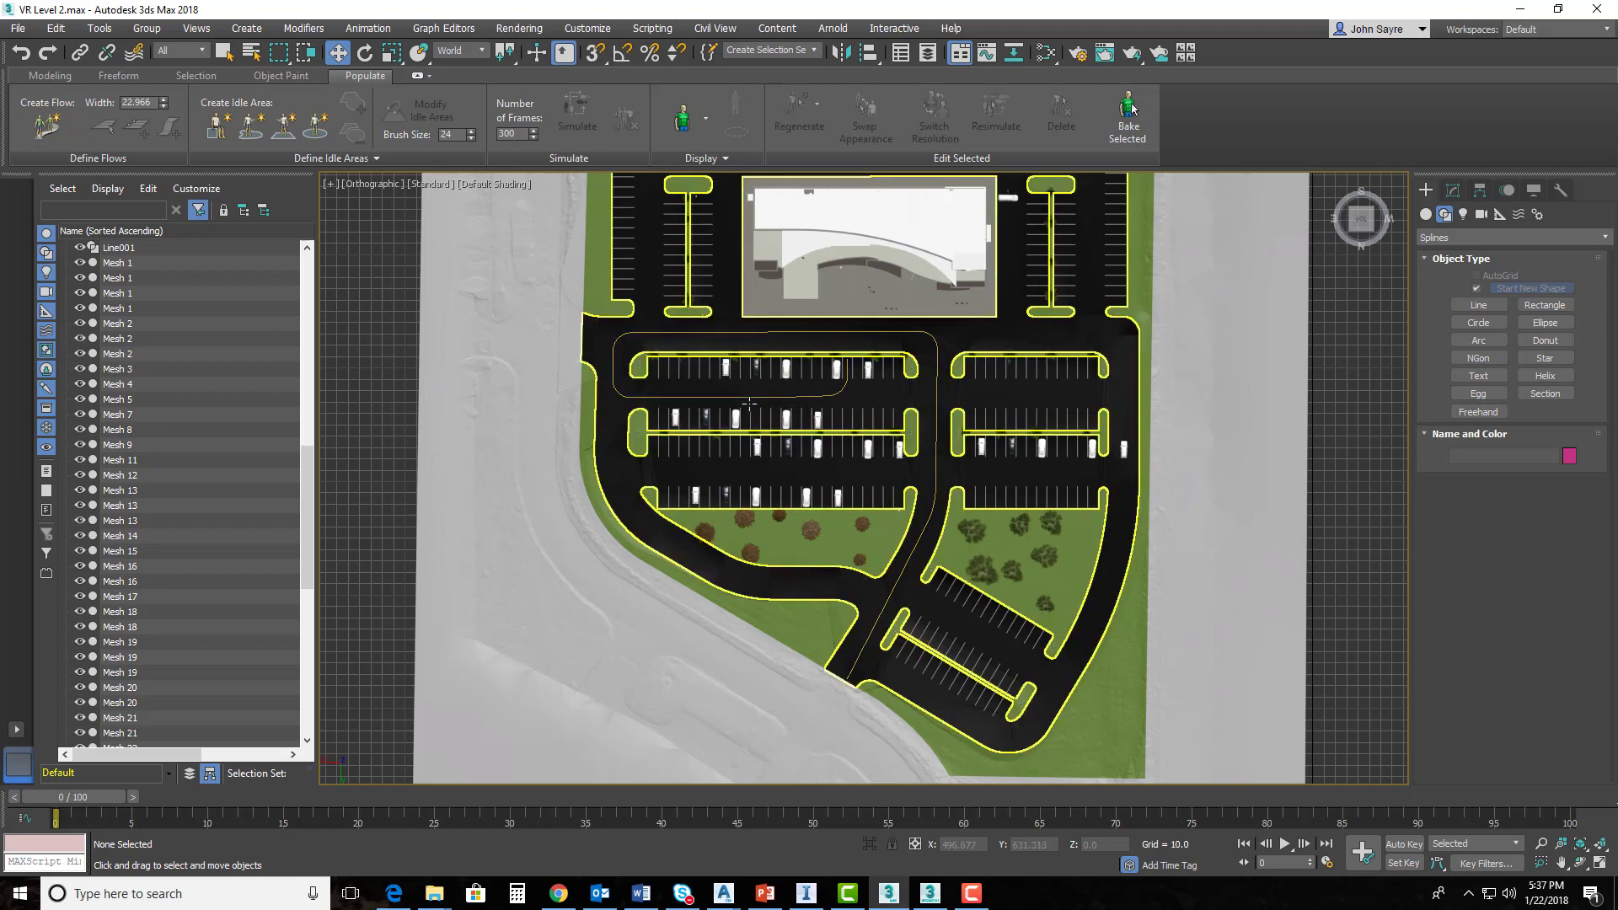
- Open Civil View's Object Placement Style Editor and place it clear of the parking lot path
{"action": "left_click", "coordinate": [725, 34]}
{"action": "mouse_move", "coordinate": [732, 58]}
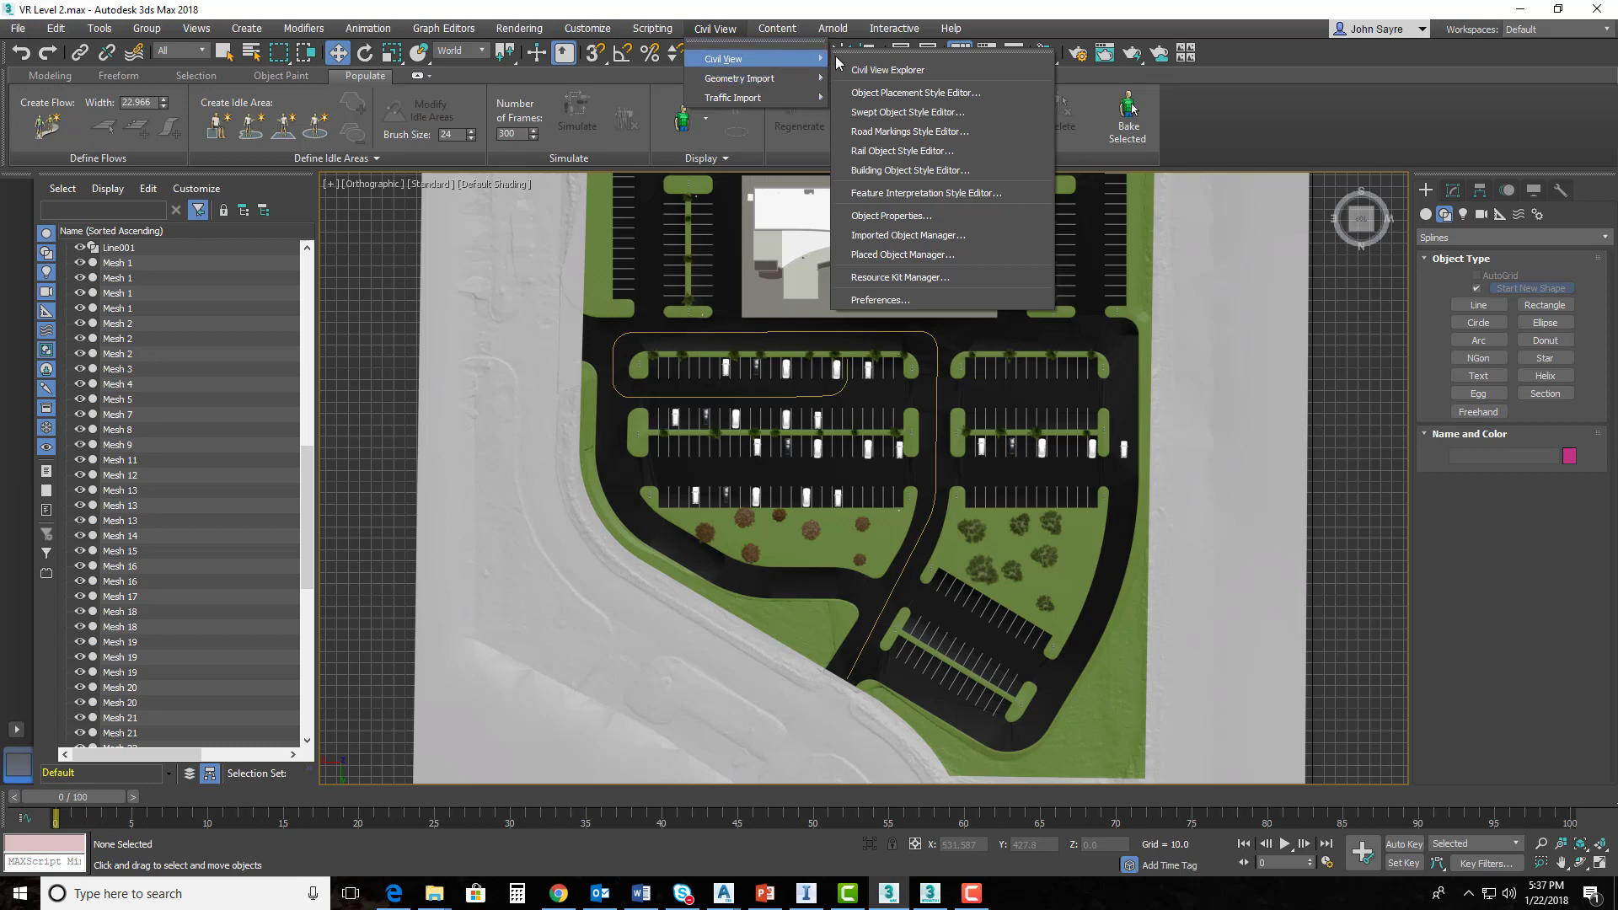
{"action": "left_click", "coordinate": [900, 94]}
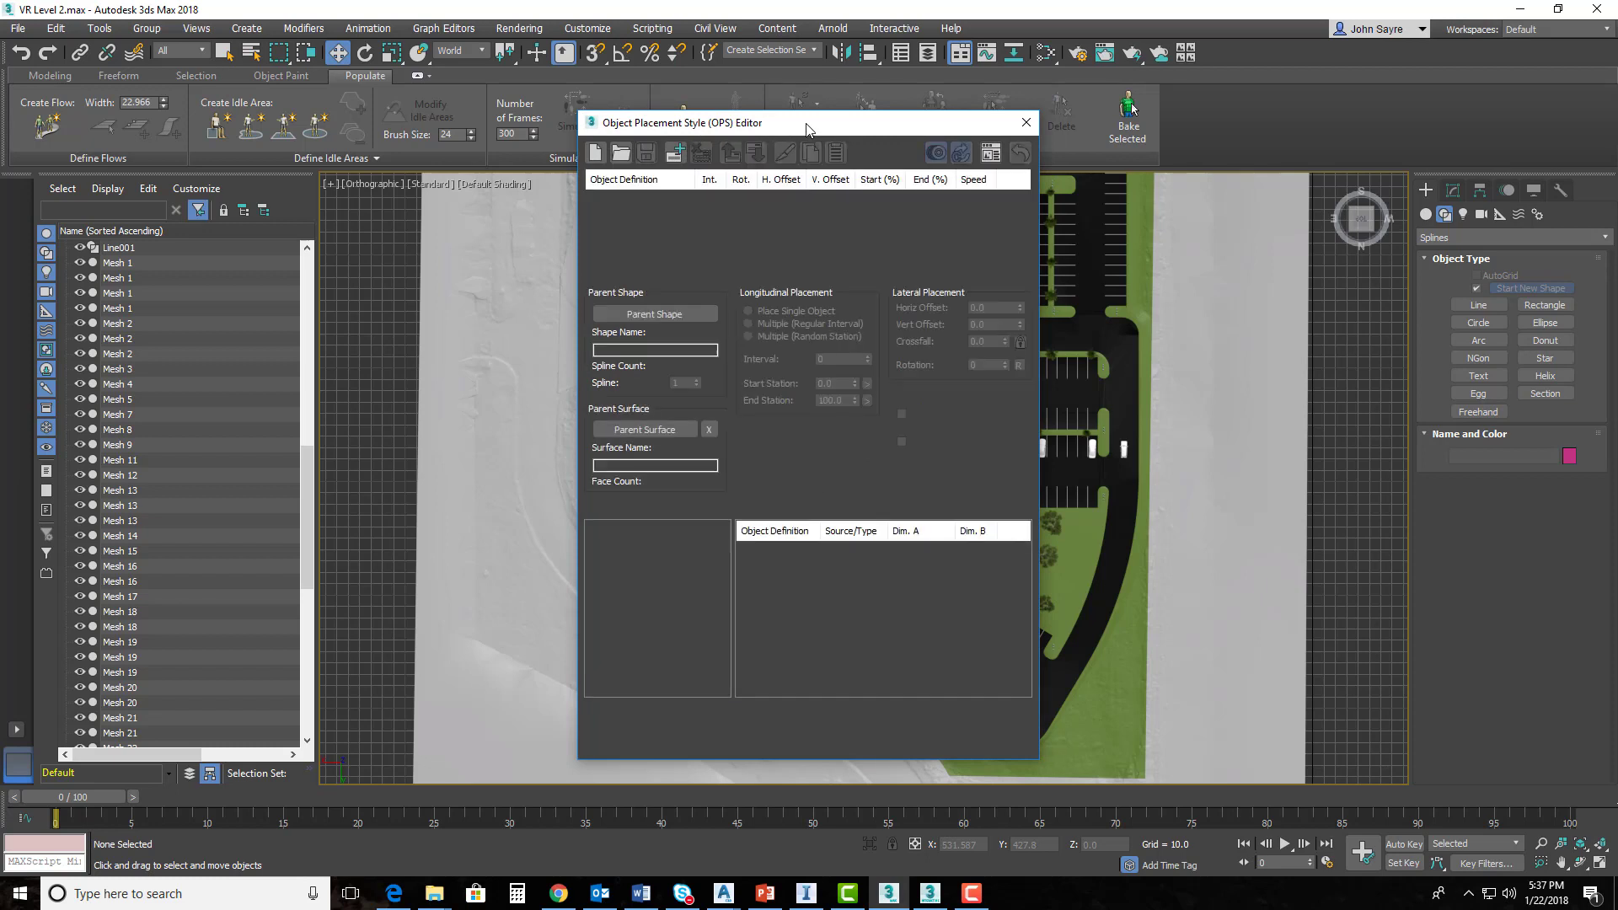
{"action": "left_click_drag", "start_coordinate": [807, 128], "coordinate": [337, 118]}
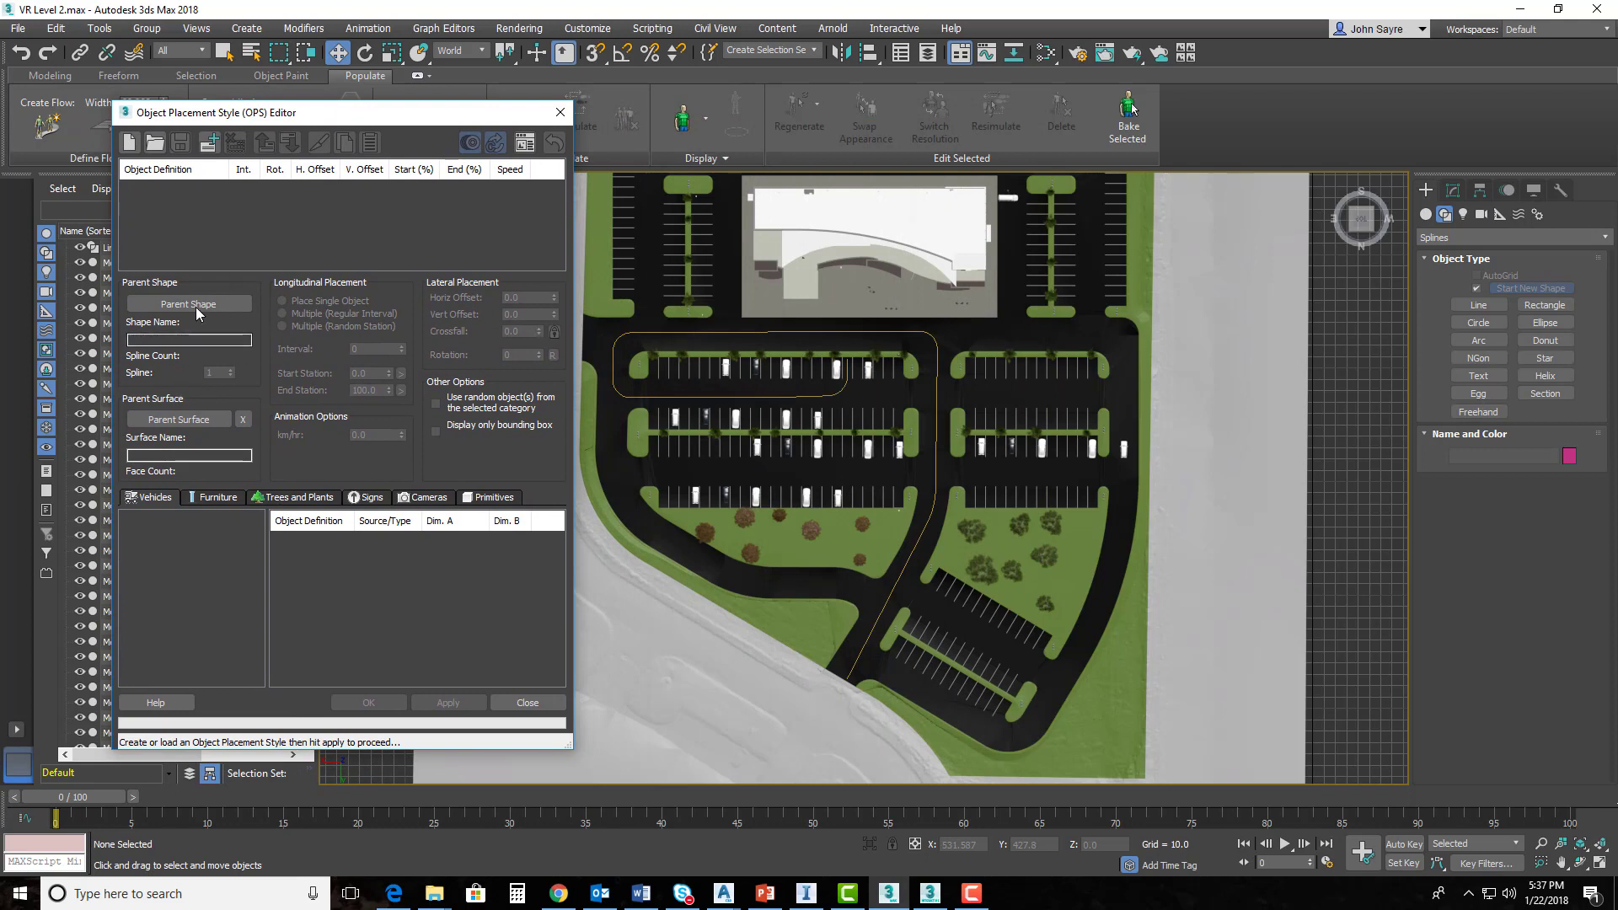
- Assign Line001 as the placement style's parent shape and the asphalt01_ns pavement as its parent surface
{"action": "left_click", "coordinate": [171, 305]}
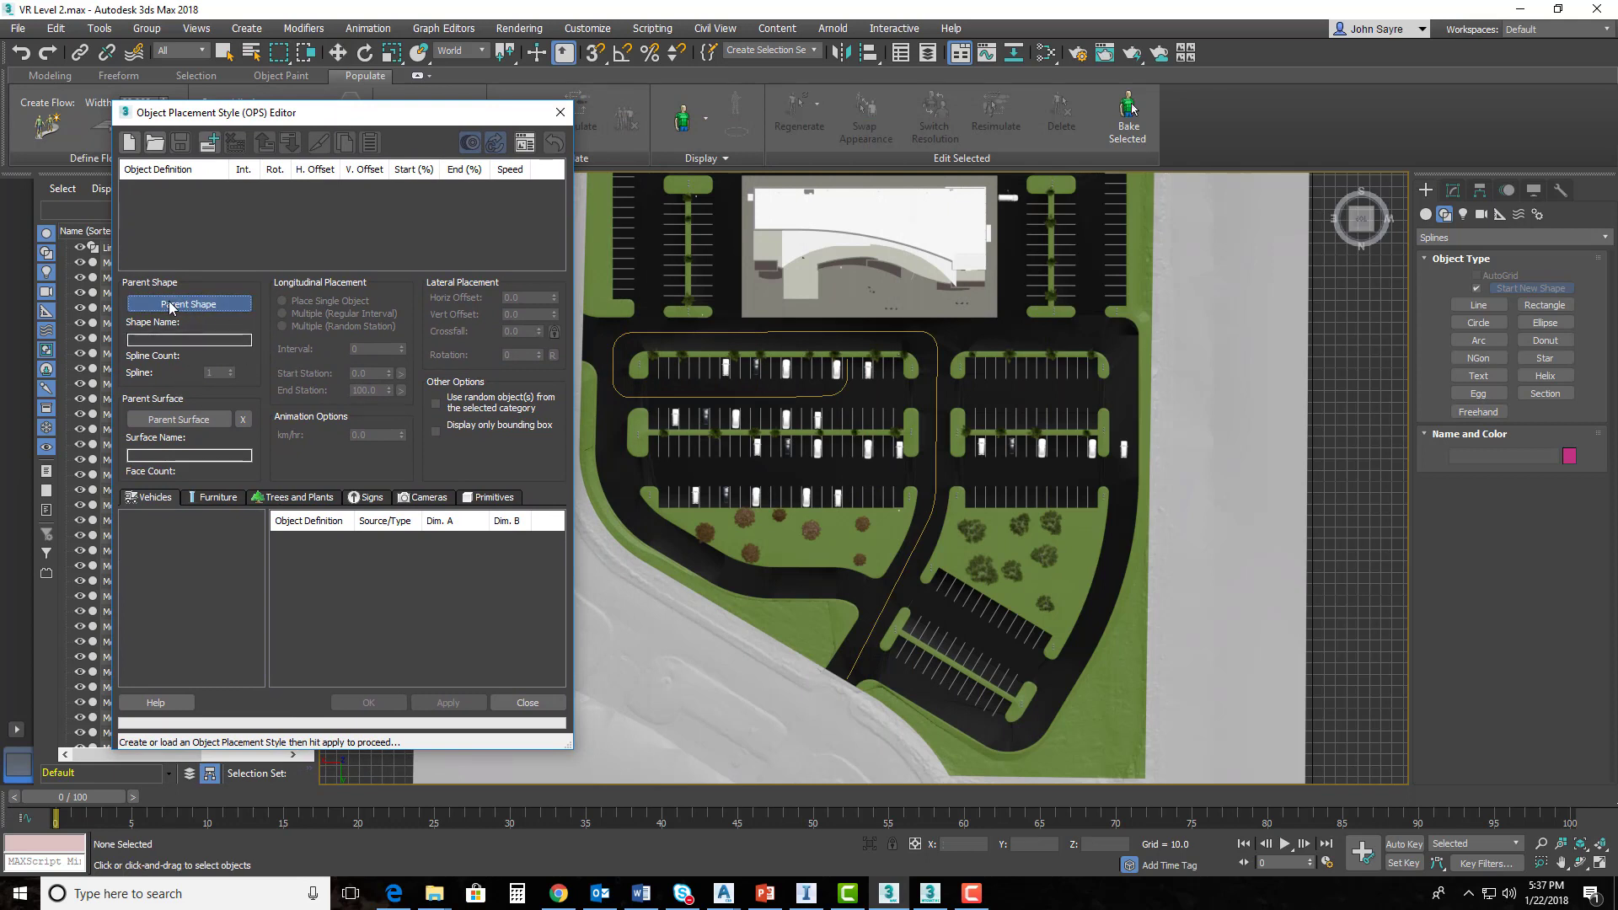
{"action": "left_click", "coordinate": [812, 395]}
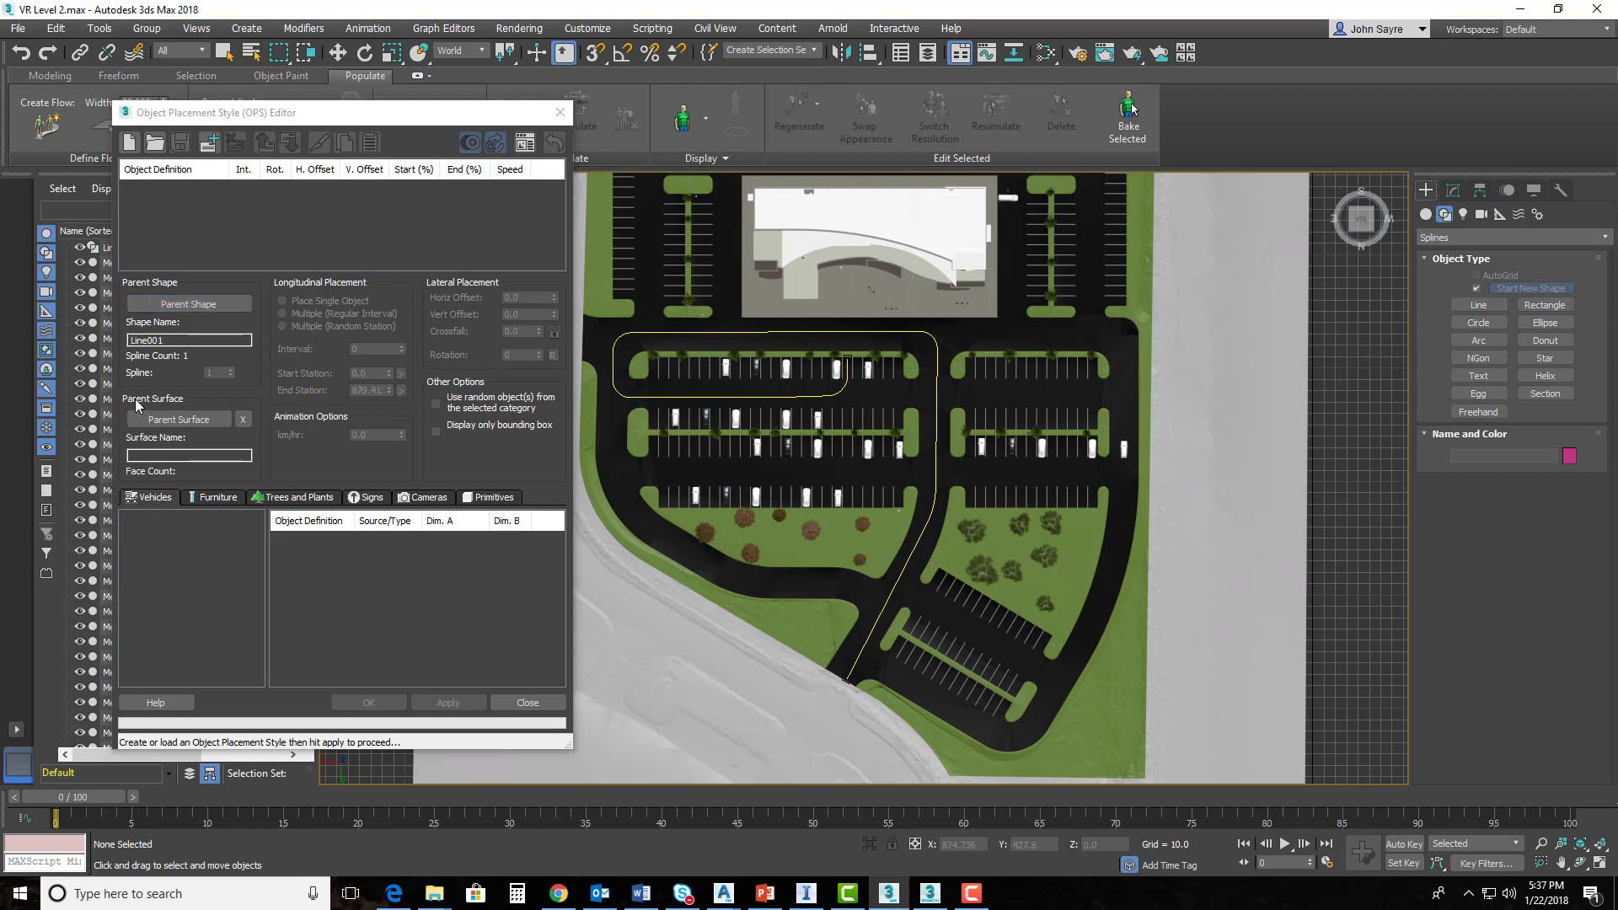
{"action": "double_click", "coordinate": [162, 341]}
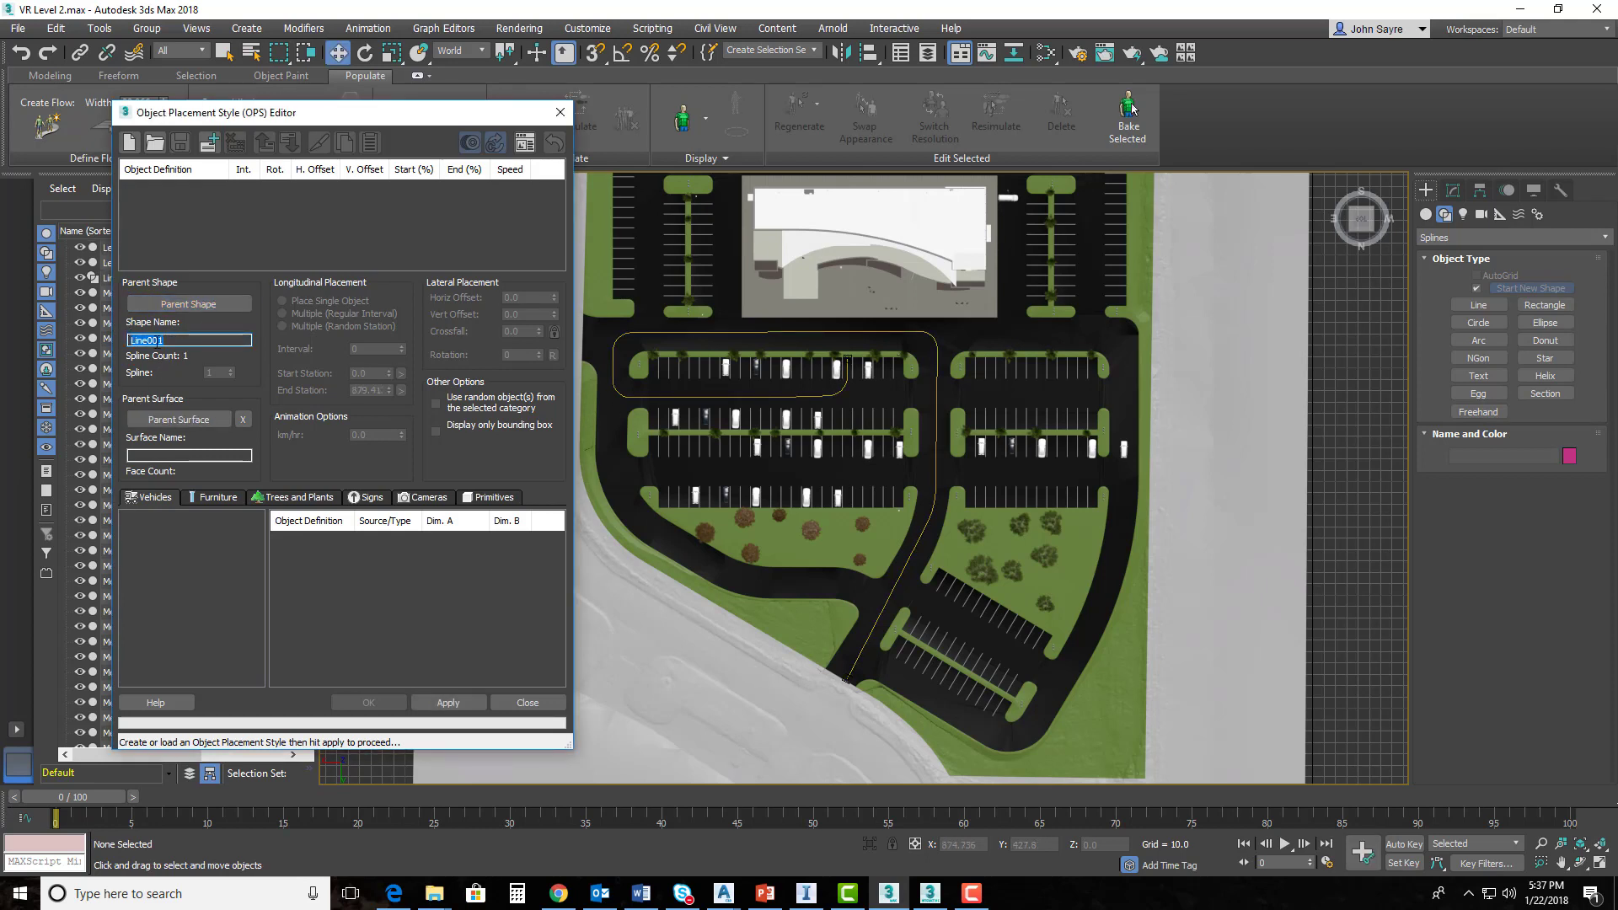
{"action": "left_click", "coordinate": [179, 420]}
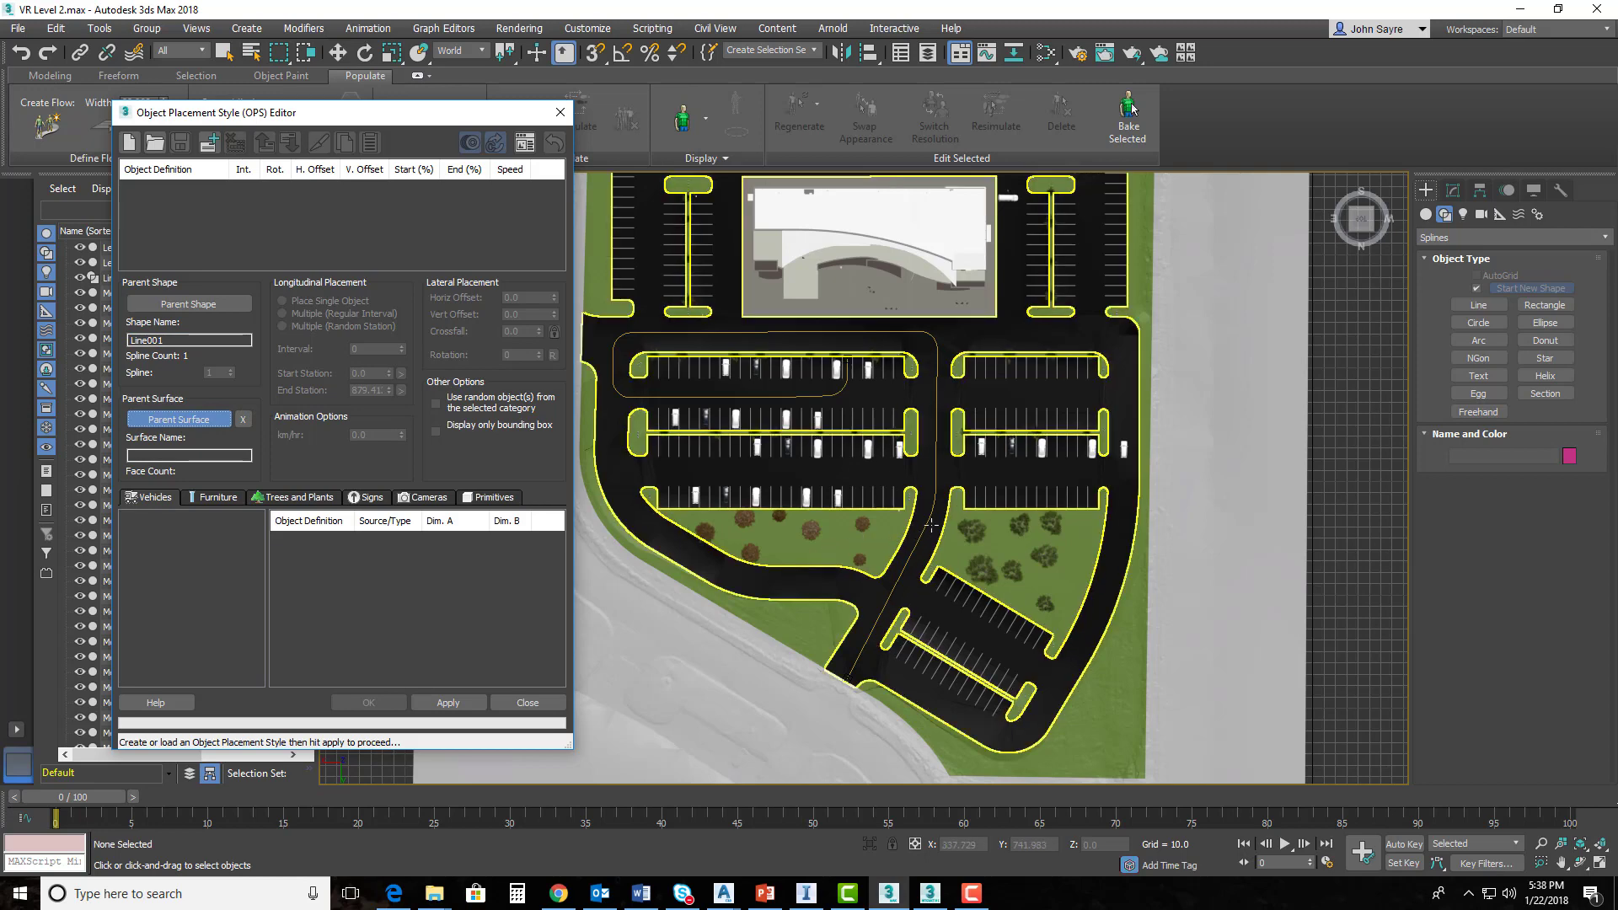
{"action": "left_click", "coordinate": [944, 480]}
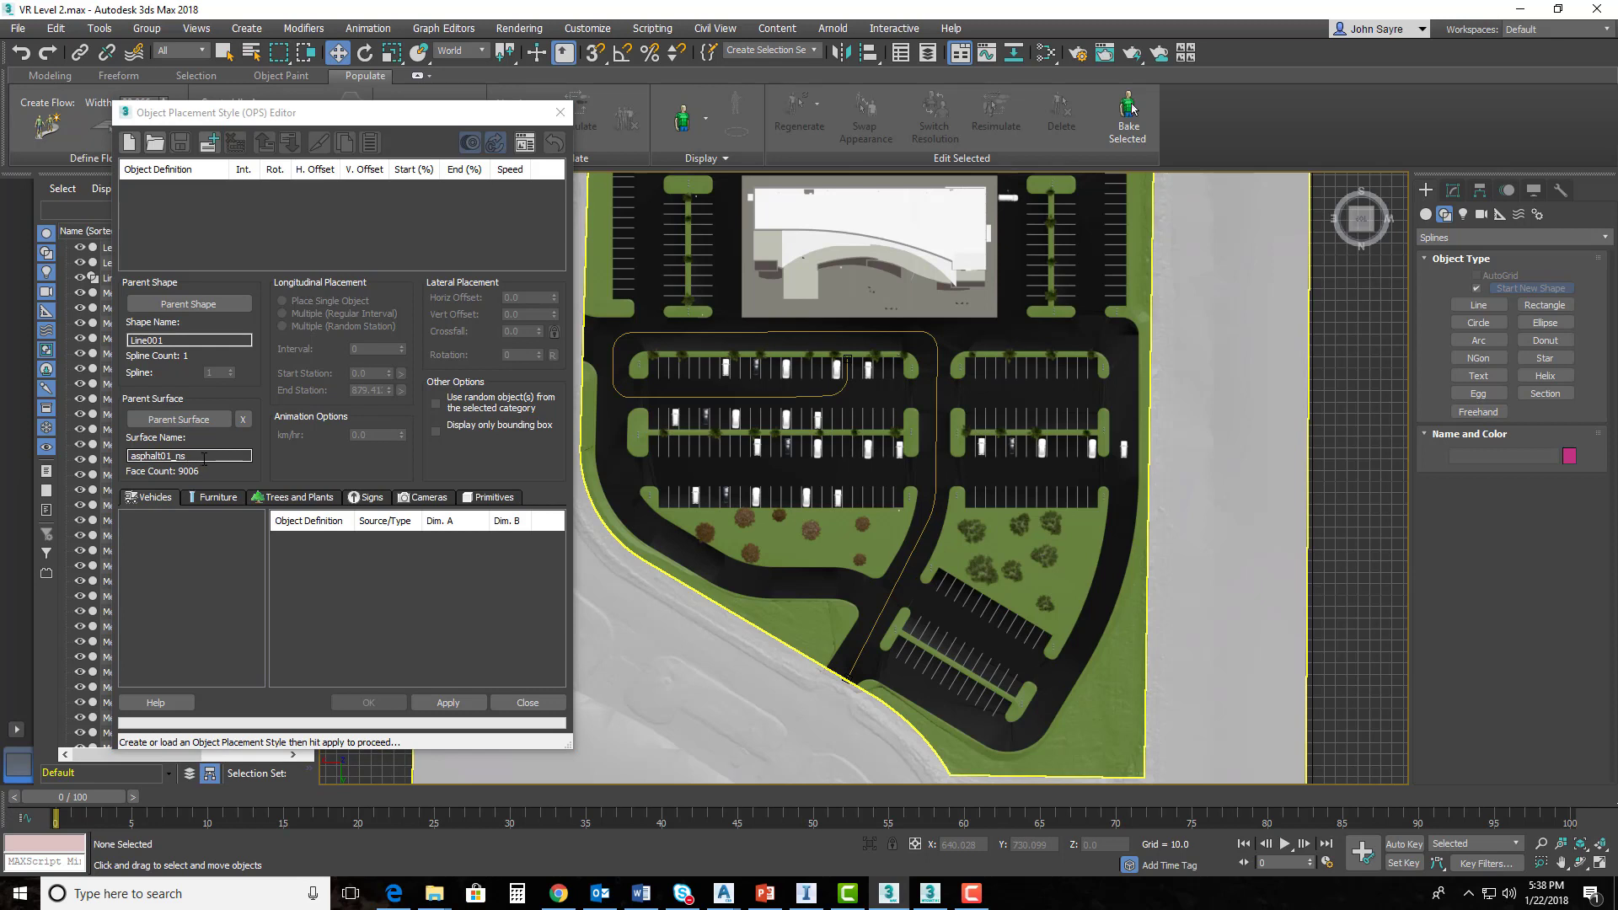
- Add a vehicle object to the placement style and choose the Cadillac CTS from the Cars category
{"action": "left_click", "coordinate": [212, 148]}
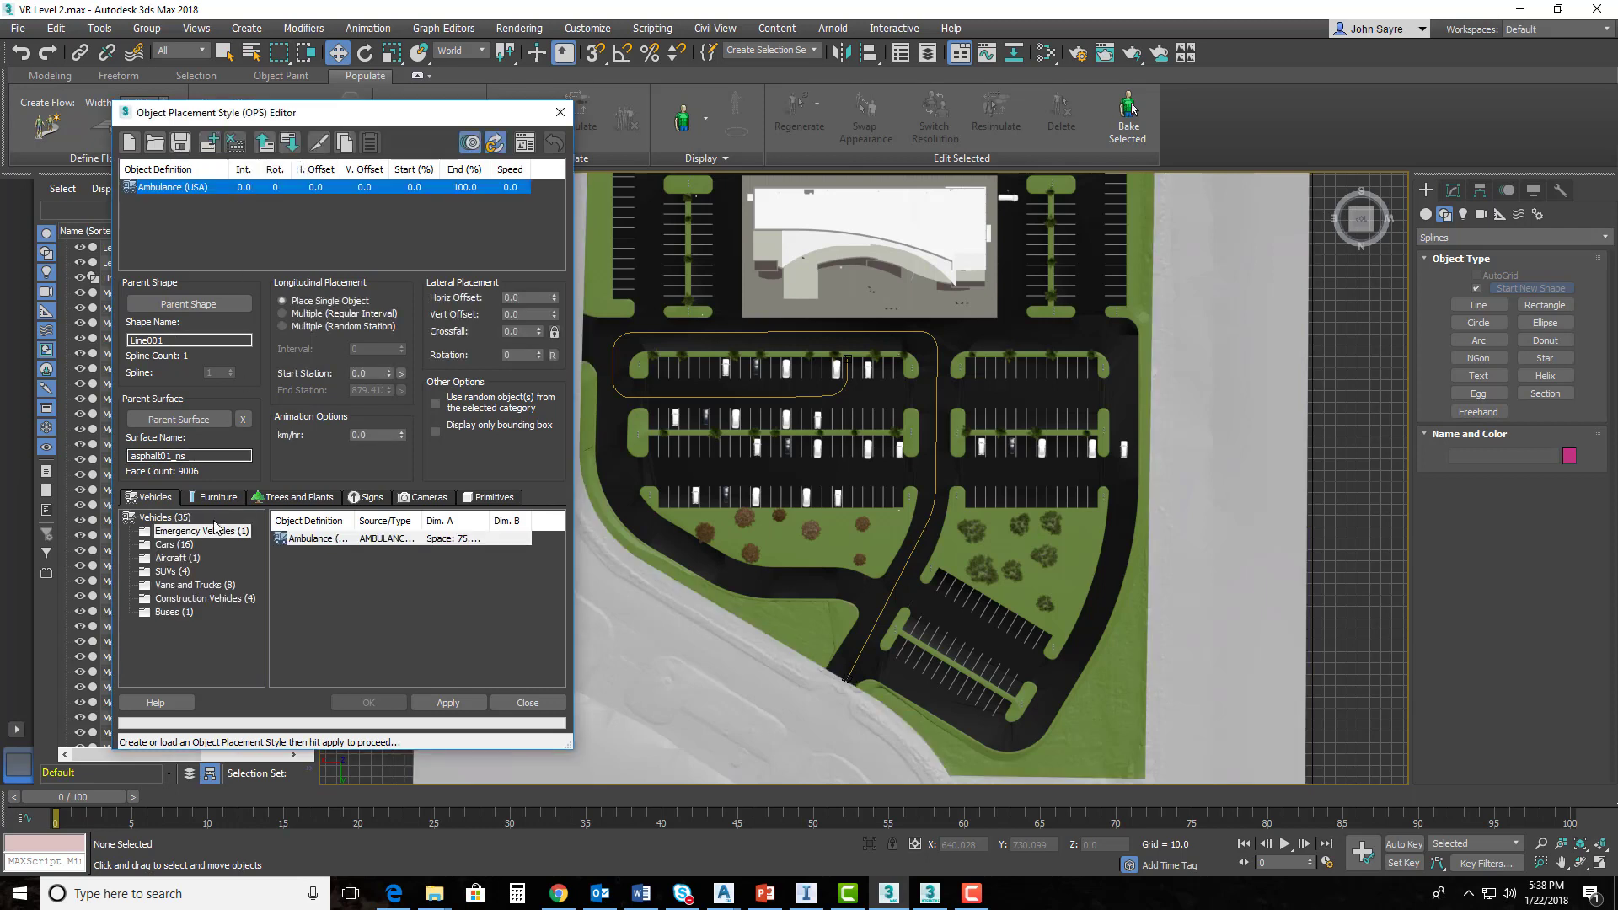
{"action": "left_click", "coordinate": [189, 544]}
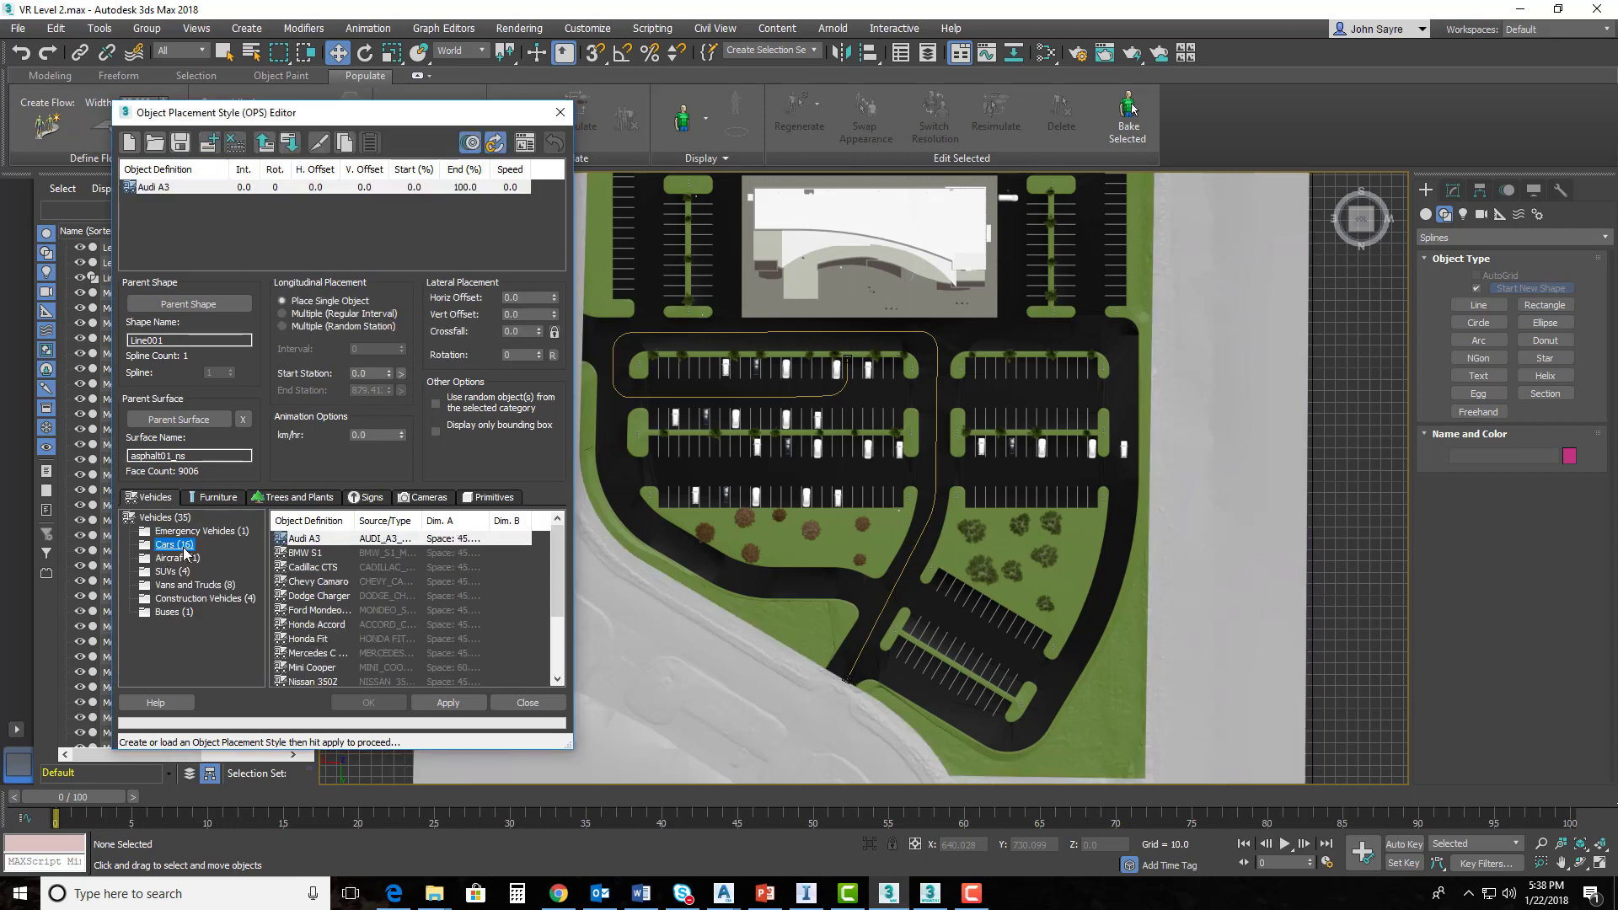
{"action": "left_click", "coordinate": [330, 569]}
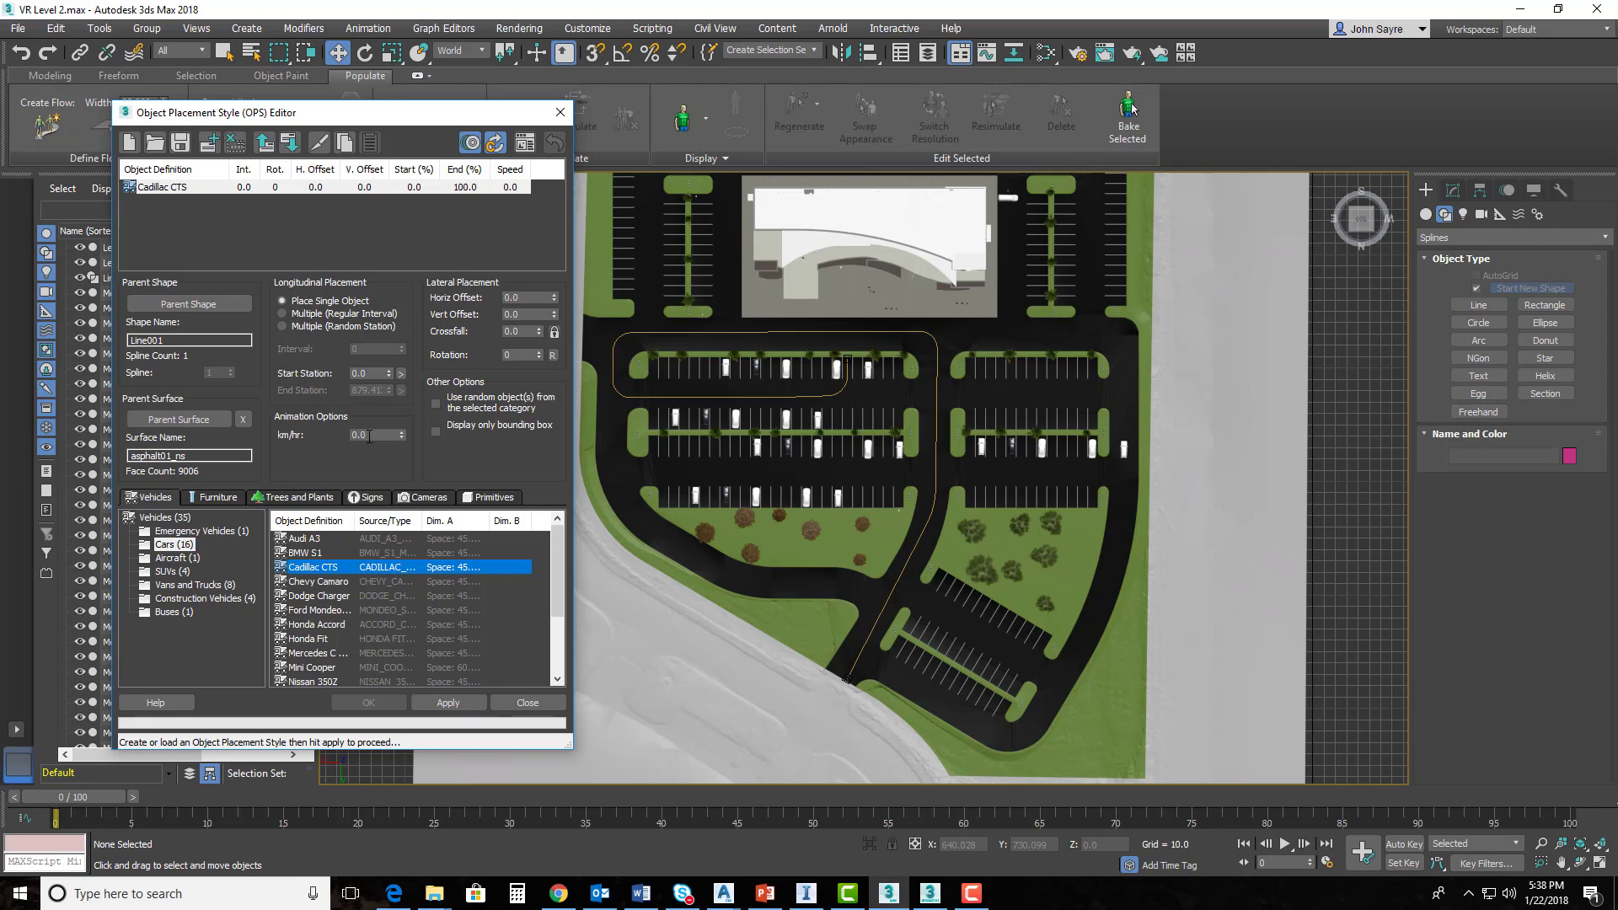
- Set the car's animation speed to 50 km/hr and apply the style, extending the scene animation length to fit
{"action": "left_click_drag", "start_coordinate": [371, 435], "coordinate": [340, 438]}
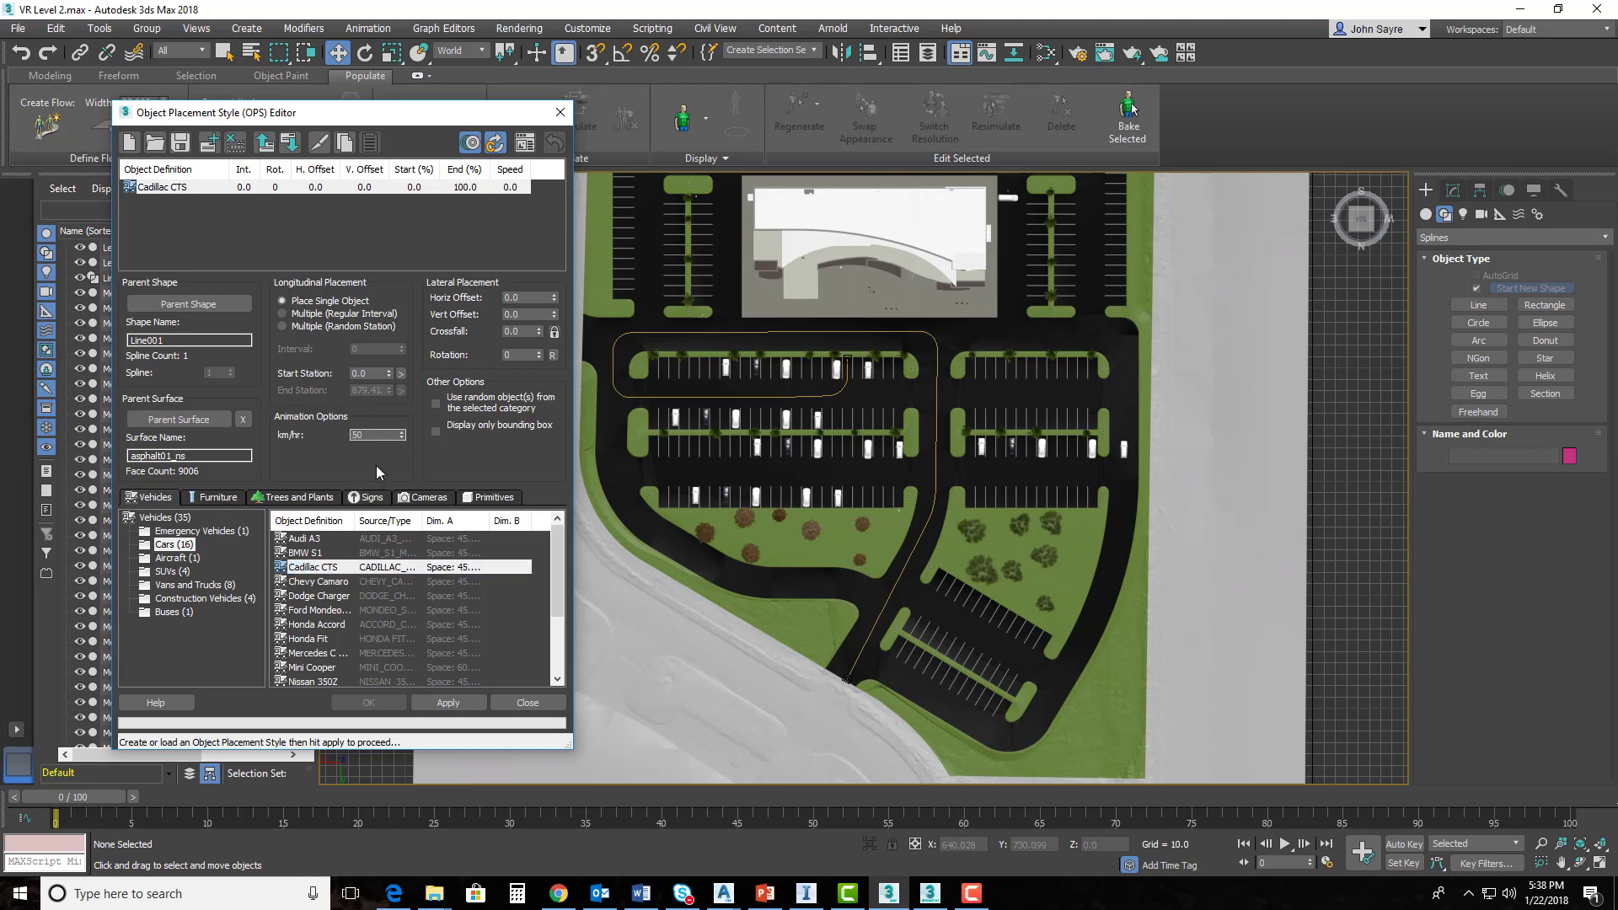
{"action": "left_click", "coordinate": [452, 701]}
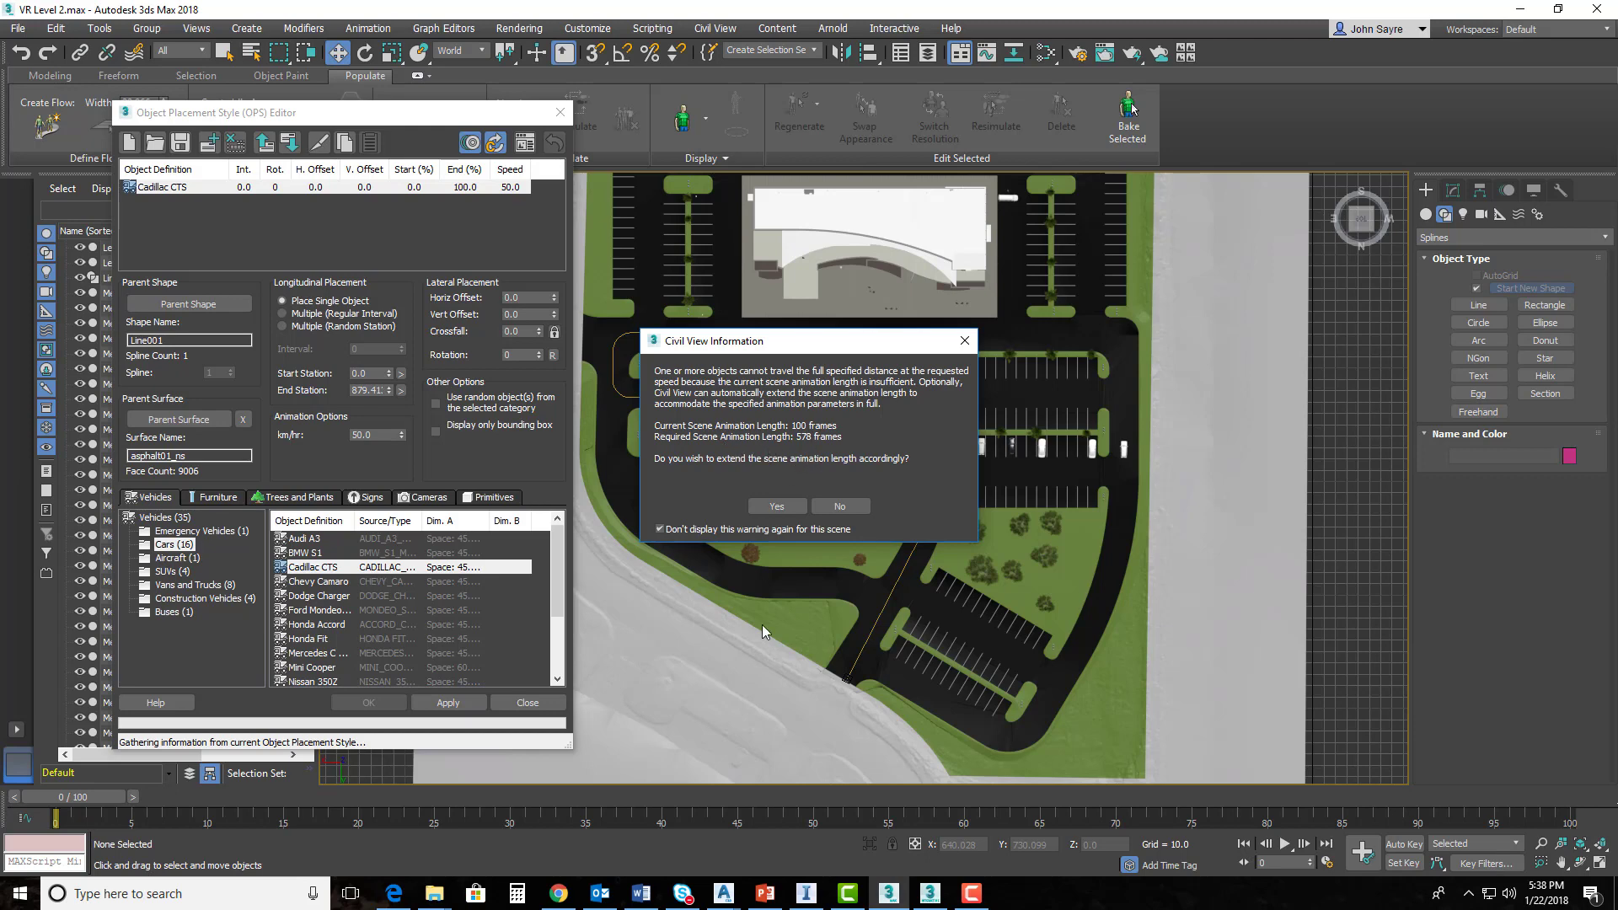
{"action": "left_click", "coordinate": [778, 508]}
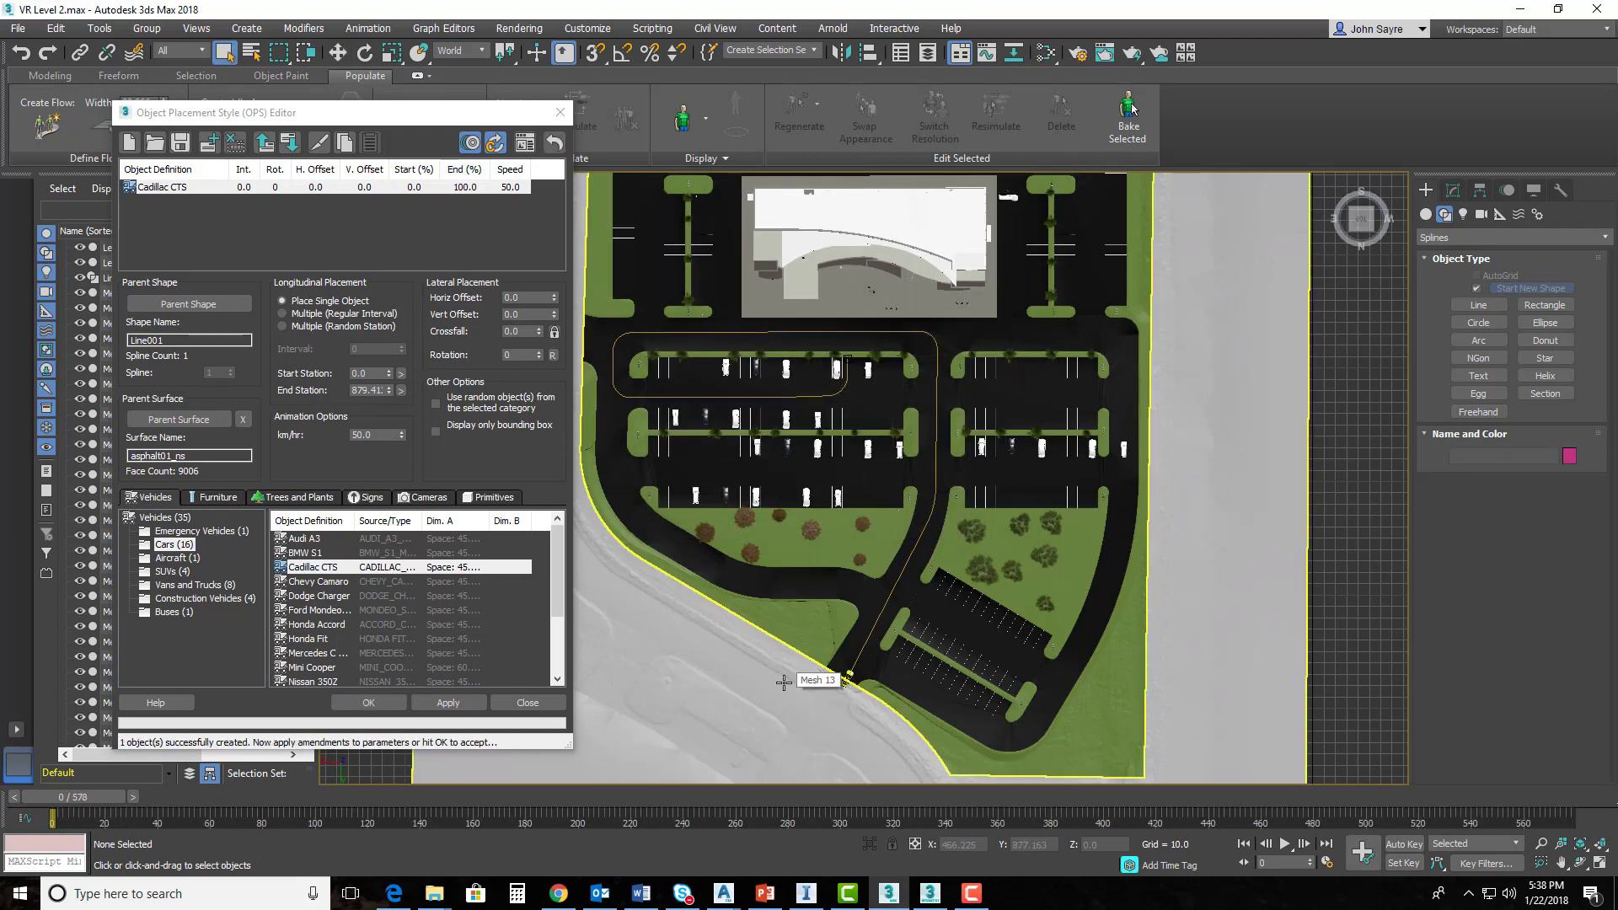
- Play the car's animation along the path by scrubbing from frame 0 to the last frame, 578
{"action": "scroll", "coordinate": [848, 686], "scroll_direction": "up", "scroll_amount": 3}
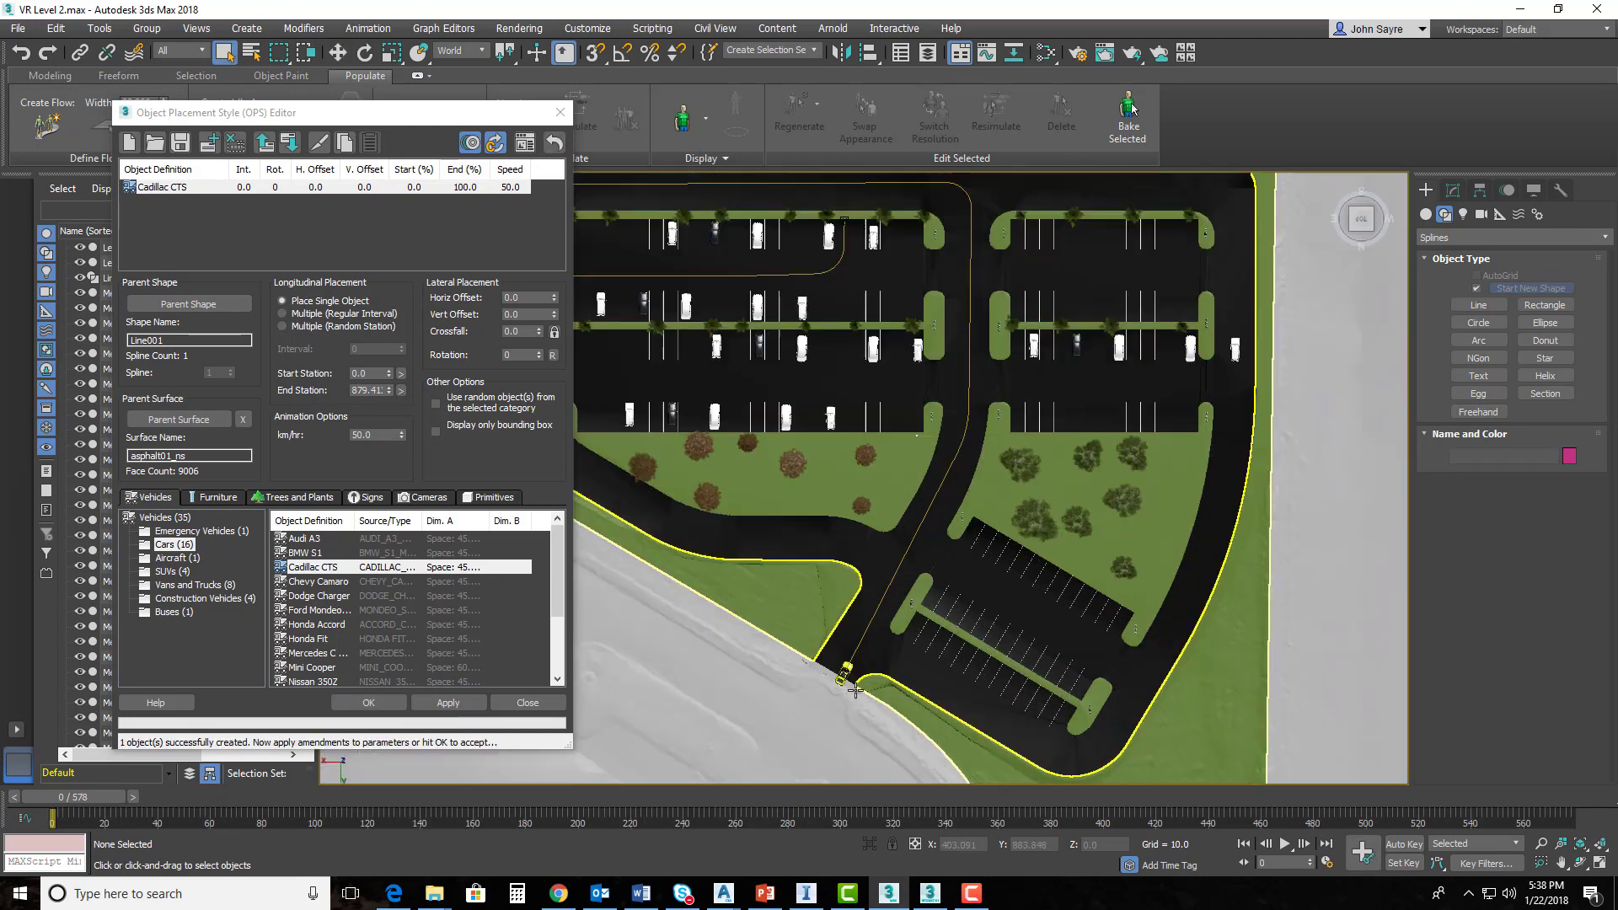
{"action": "scroll", "coordinate": [854, 690], "scroll_direction": "down", "scroll_amount": 3}
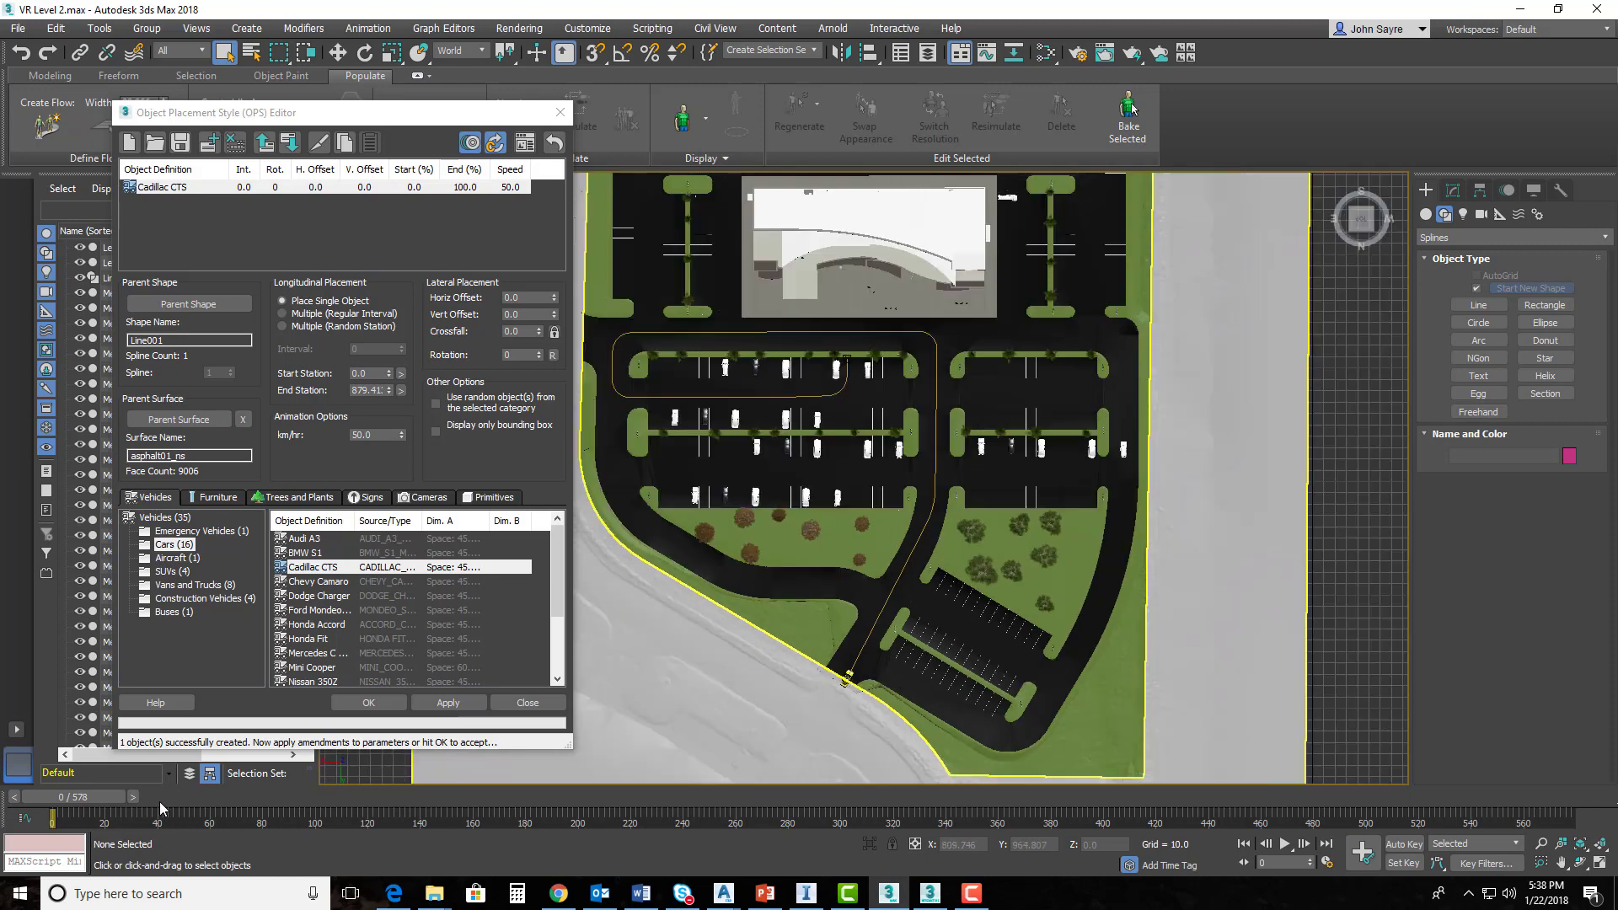
{"action": "left_click_drag", "start_coordinate": [96, 804], "coordinate": [1611, 777]}
{"action": "key", "text": "q"}
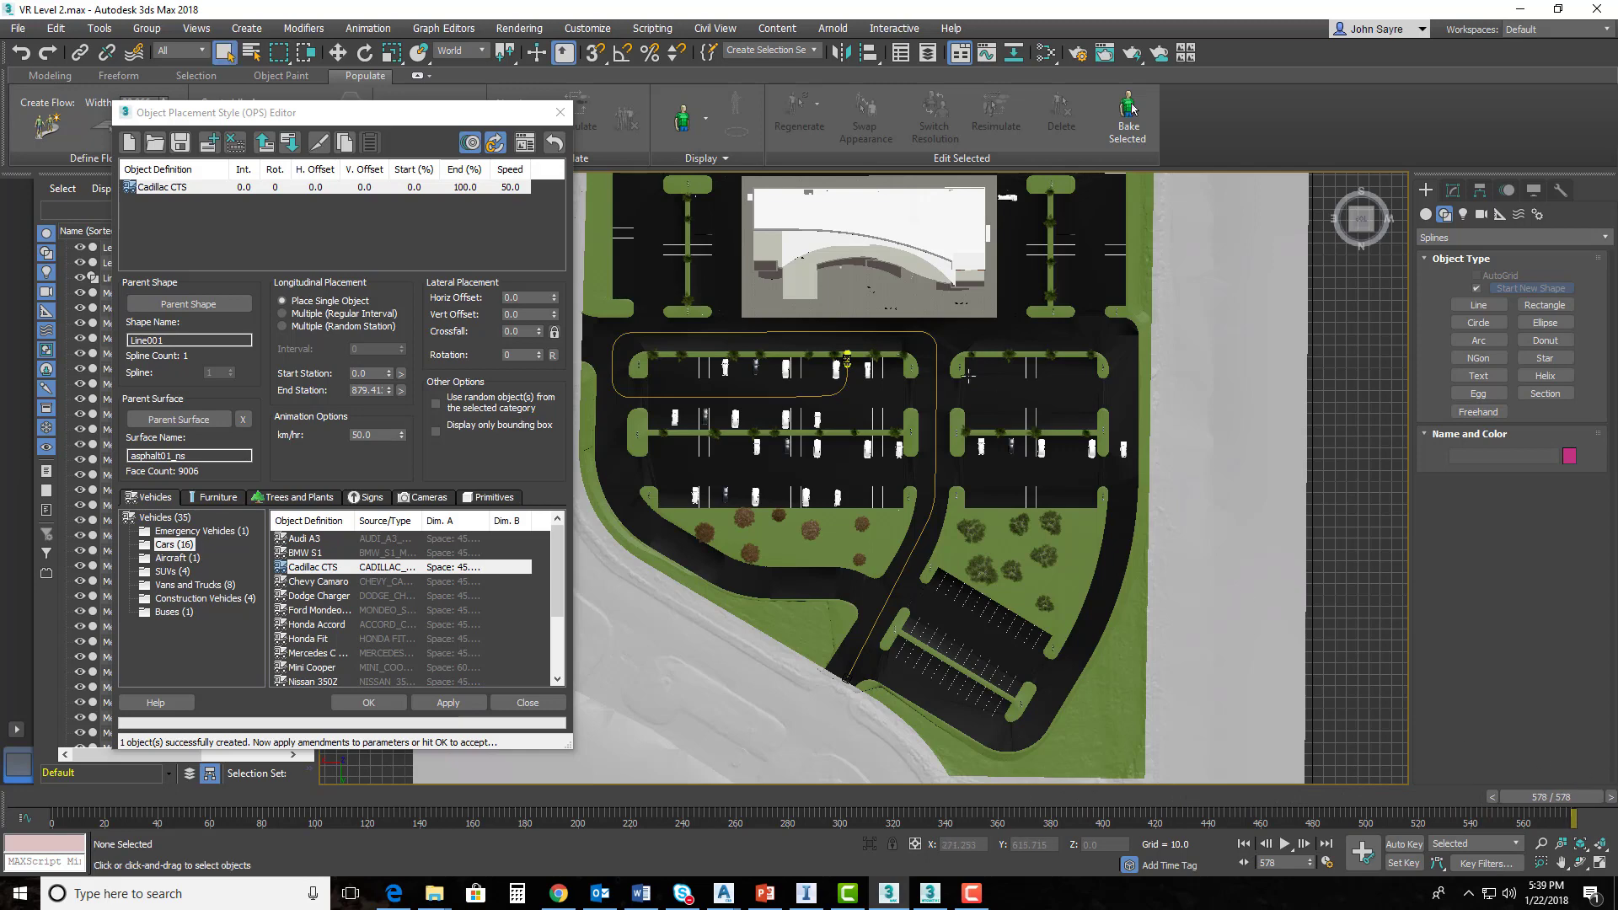
- Go back to frame 574, where the car fits inside its stall, and close the placement style editor without saving the style
{"action": "scroll", "coordinate": [850, 359], "scroll_direction": "up", "scroll_amount": 8}
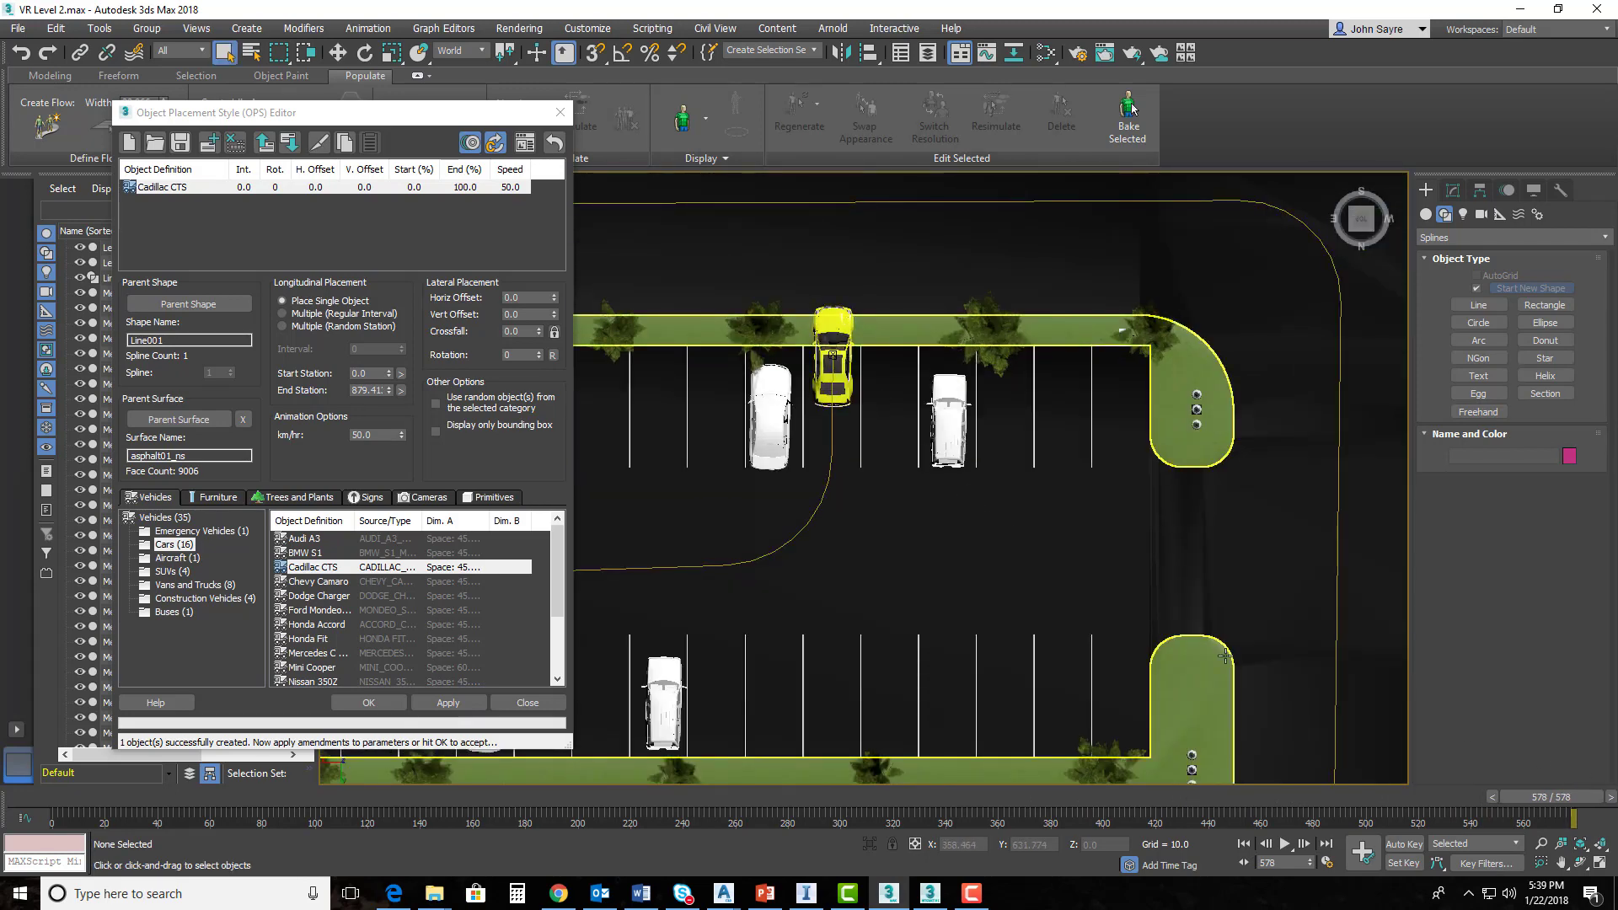
{"action": "left_click_drag", "start_coordinate": [1581, 797], "coordinate": [1567, 801]}
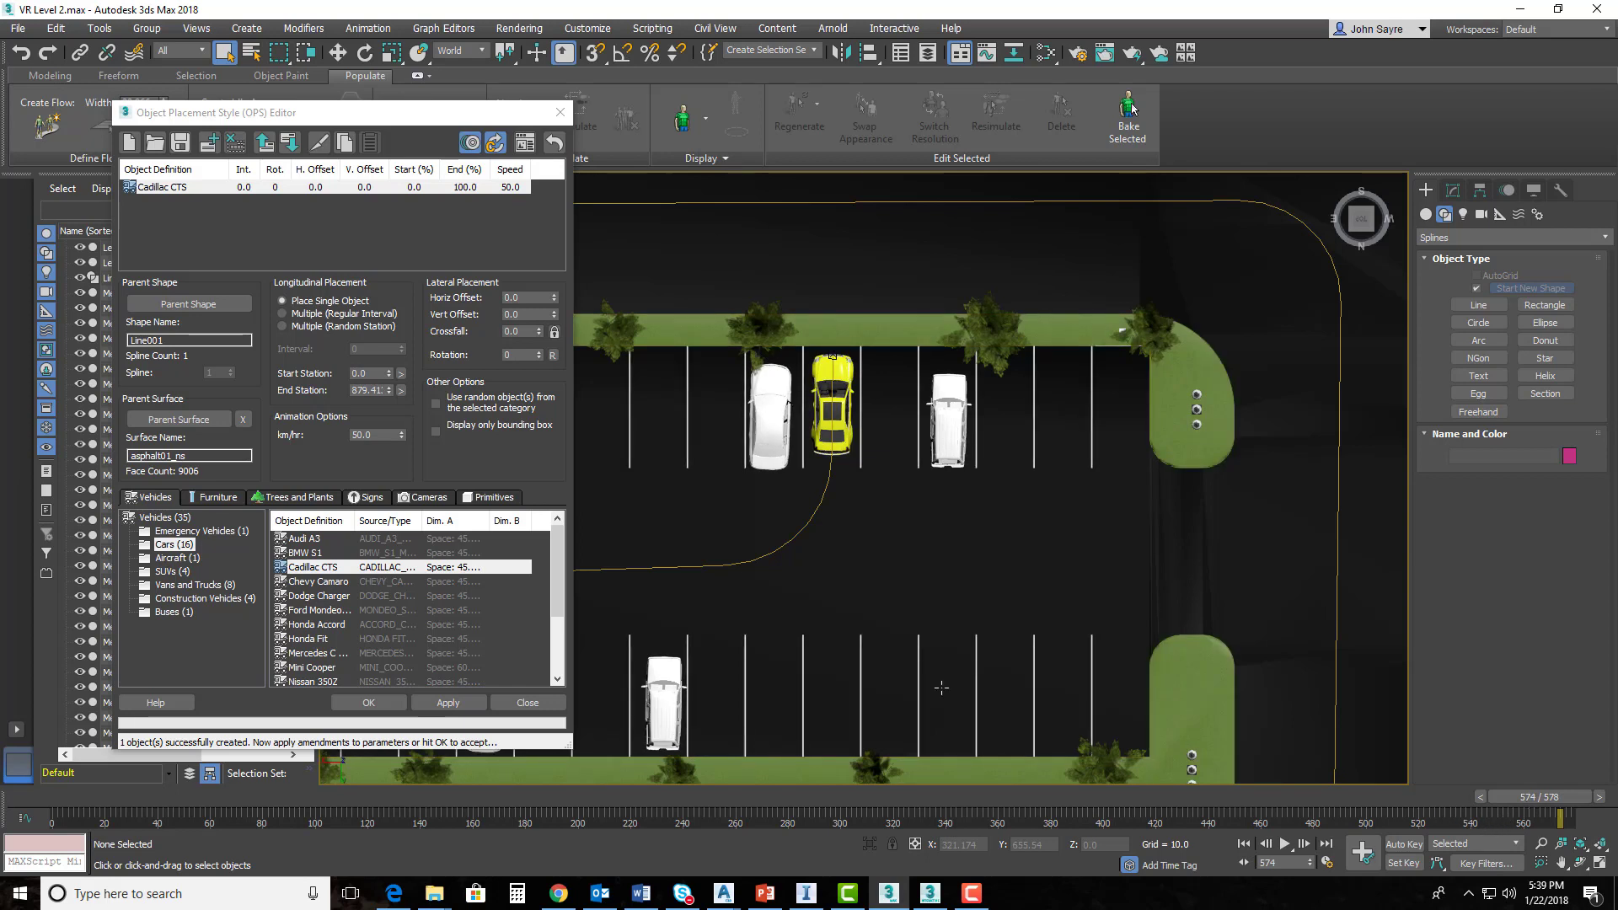
{"action": "left_click", "coordinate": [386, 704]}
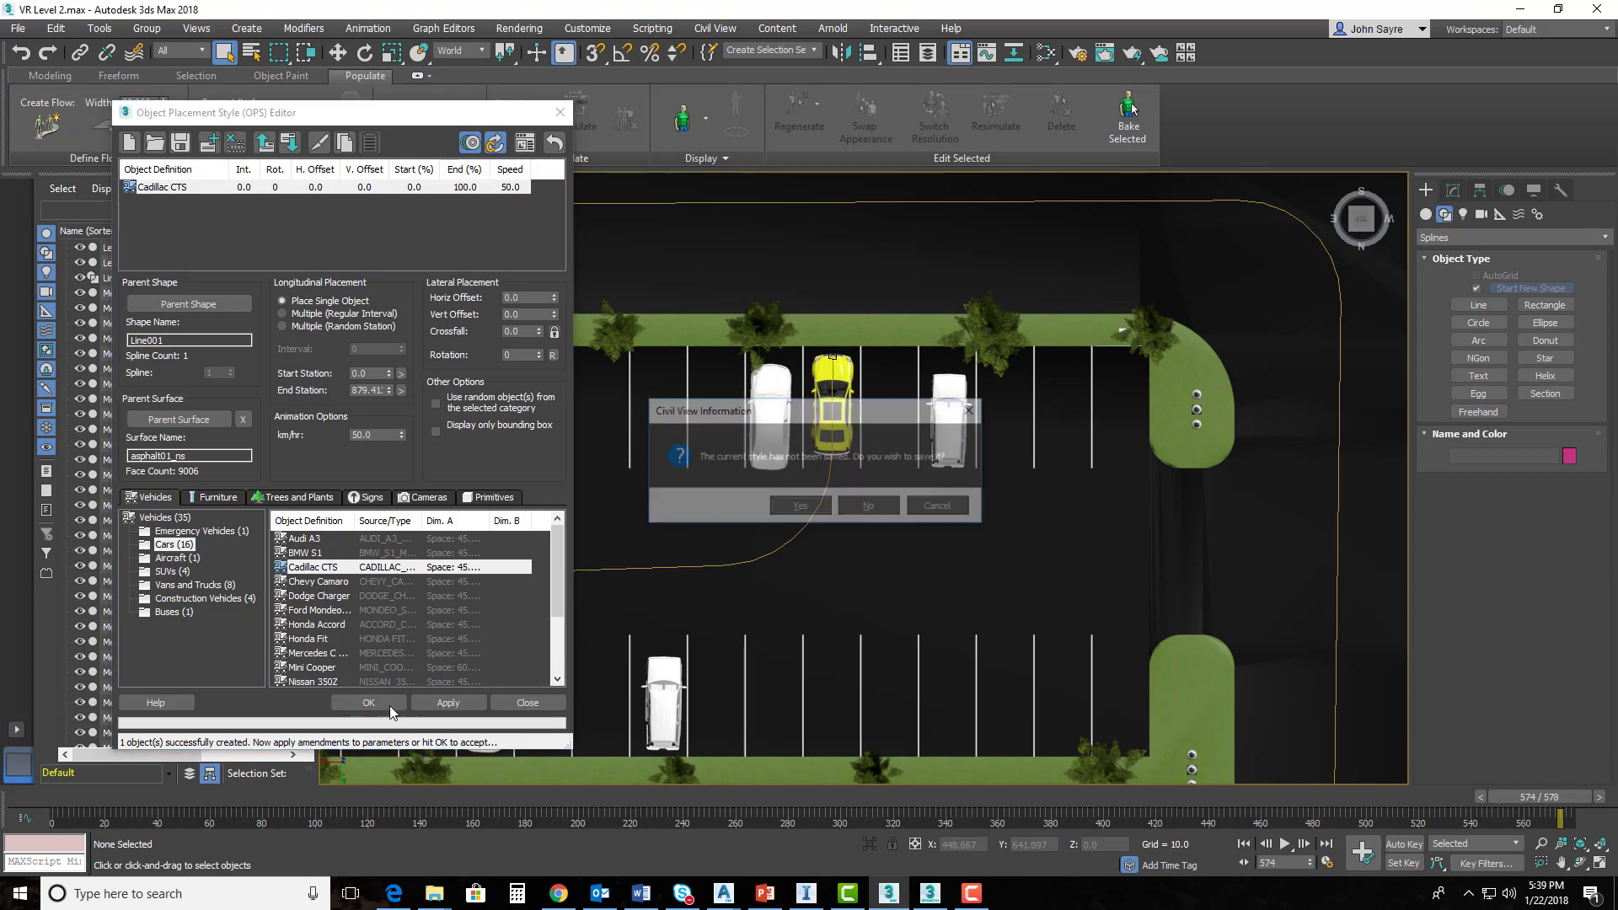
{"action": "left_click", "coordinate": [876, 507]}
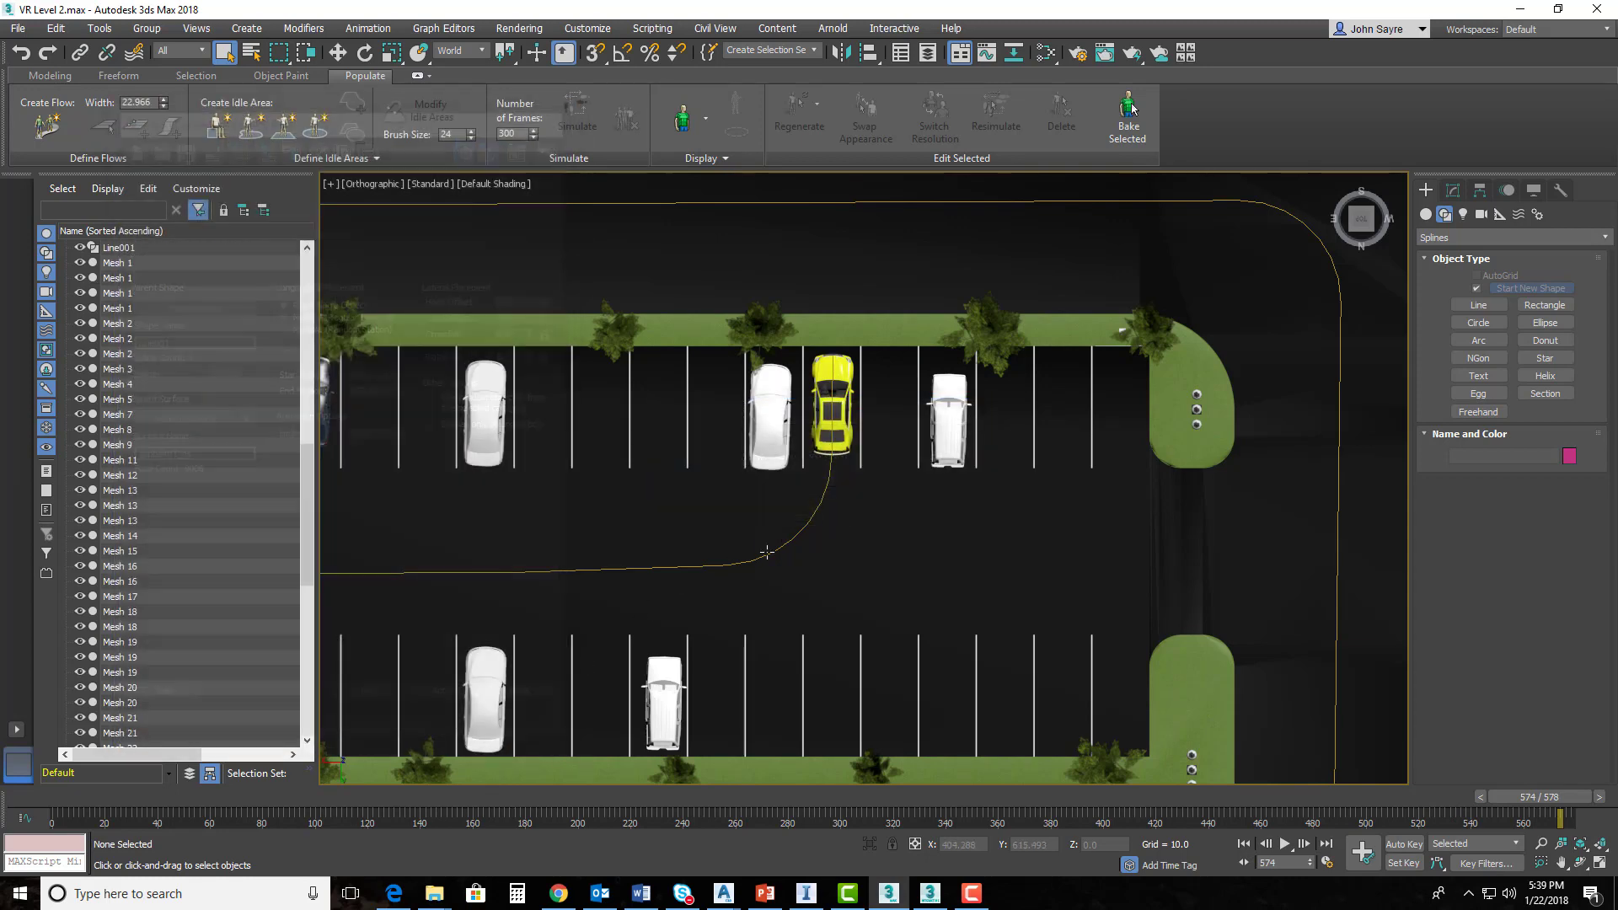
- Set the animation's end time to frame 574 in the time configuration and check the car's final position
{"action": "left_click", "coordinate": [1328, 863]}
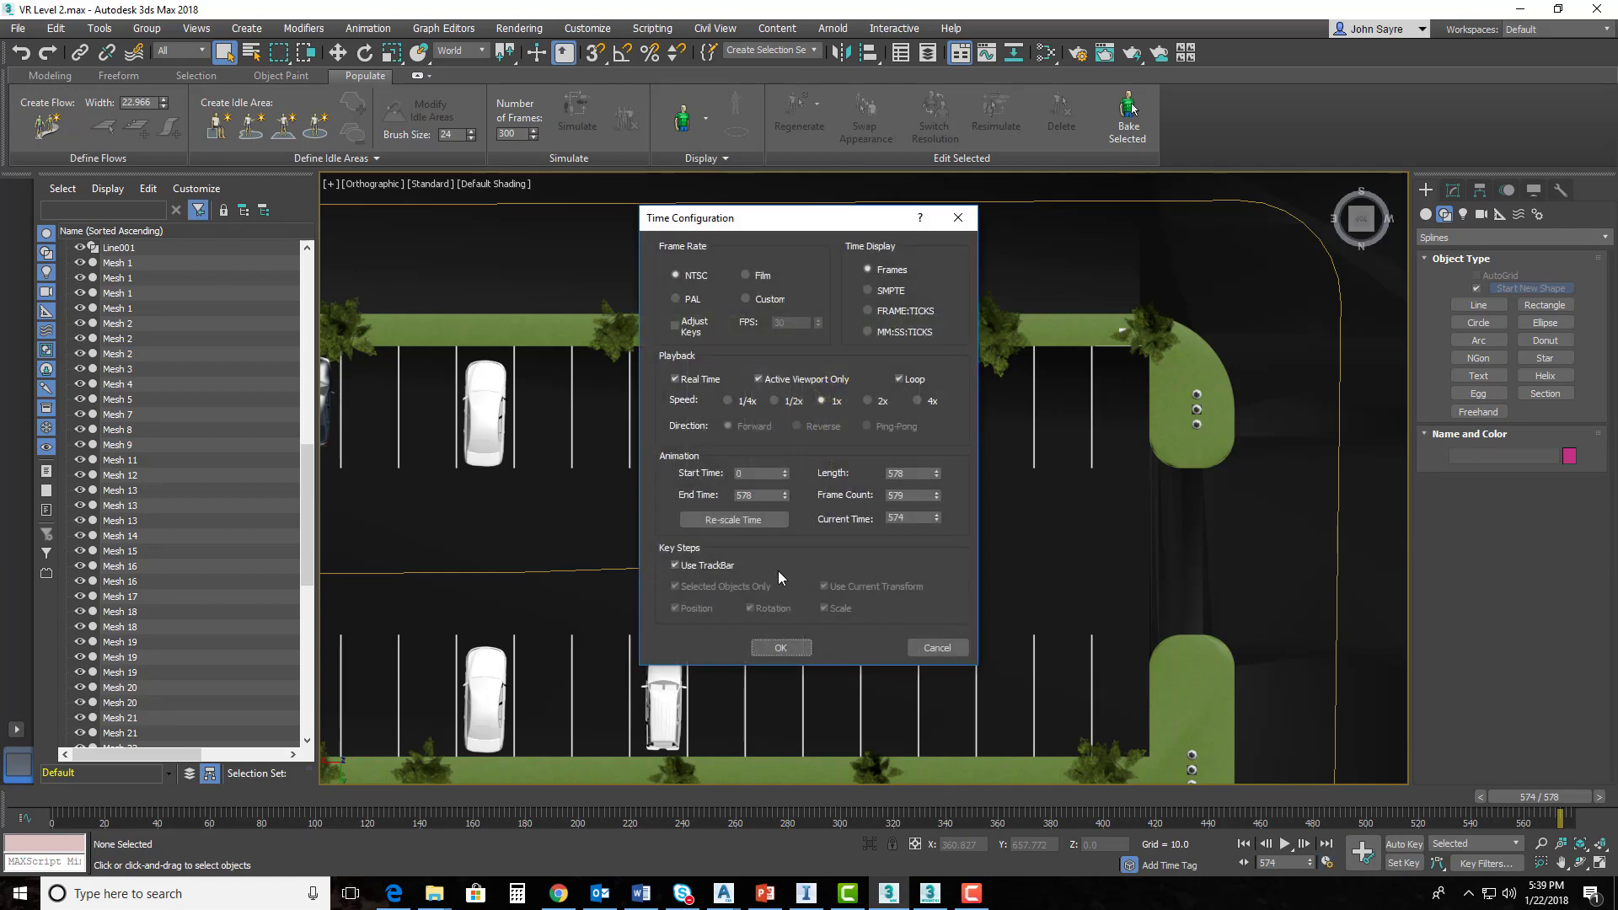
{"action": "double_click", "coordinate": [765, 495]}
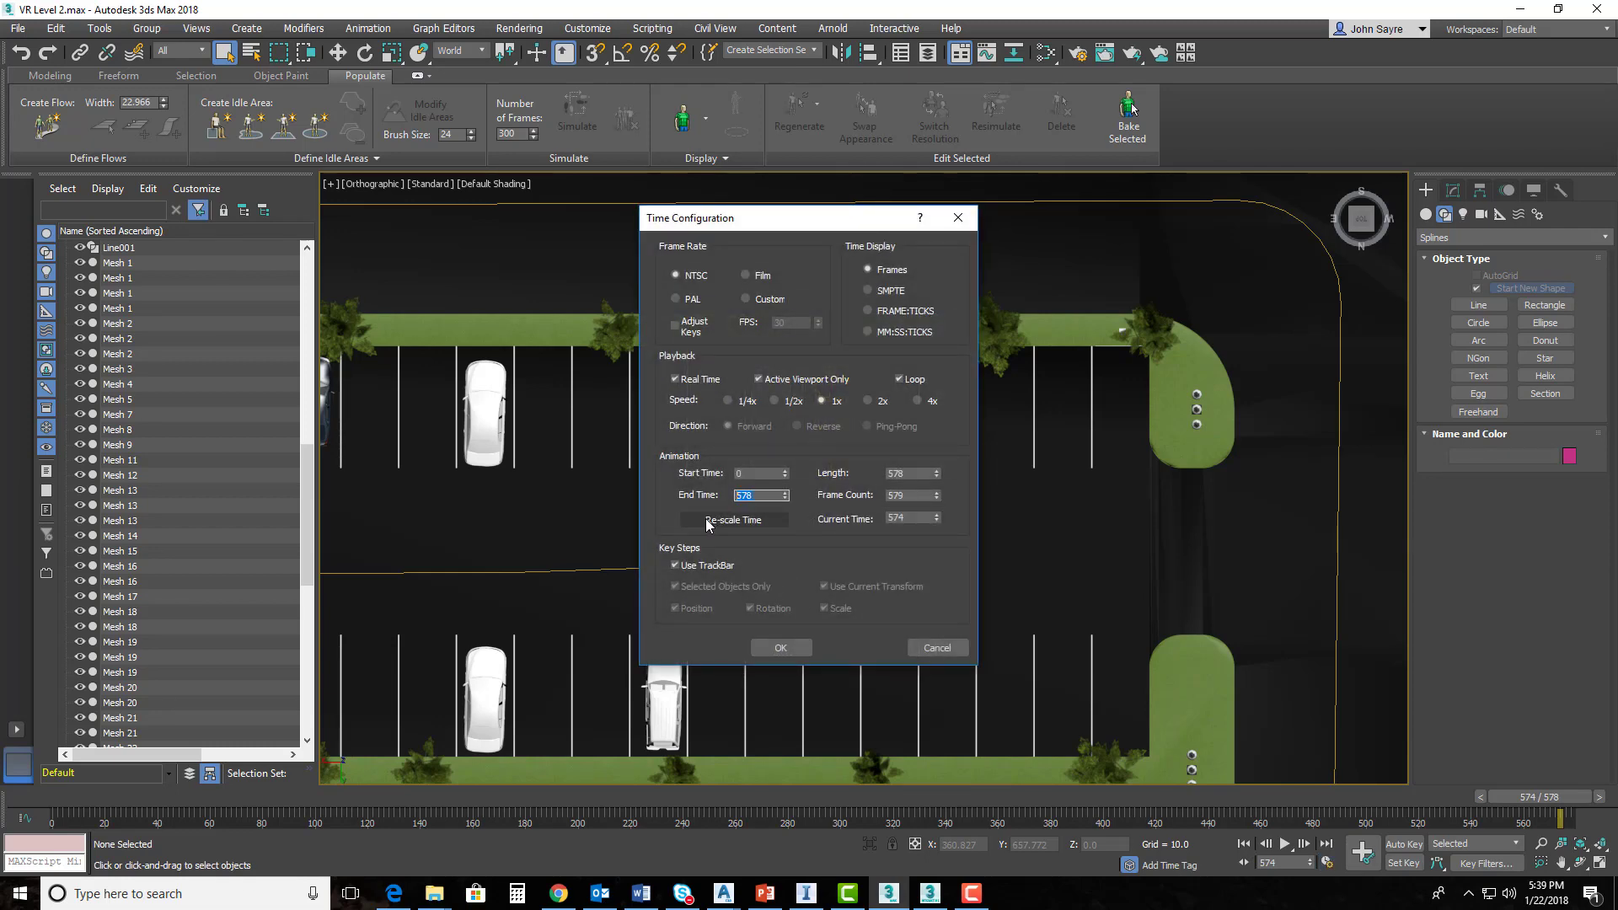
{"action": "left_click", "coordinate": [781, 649]}
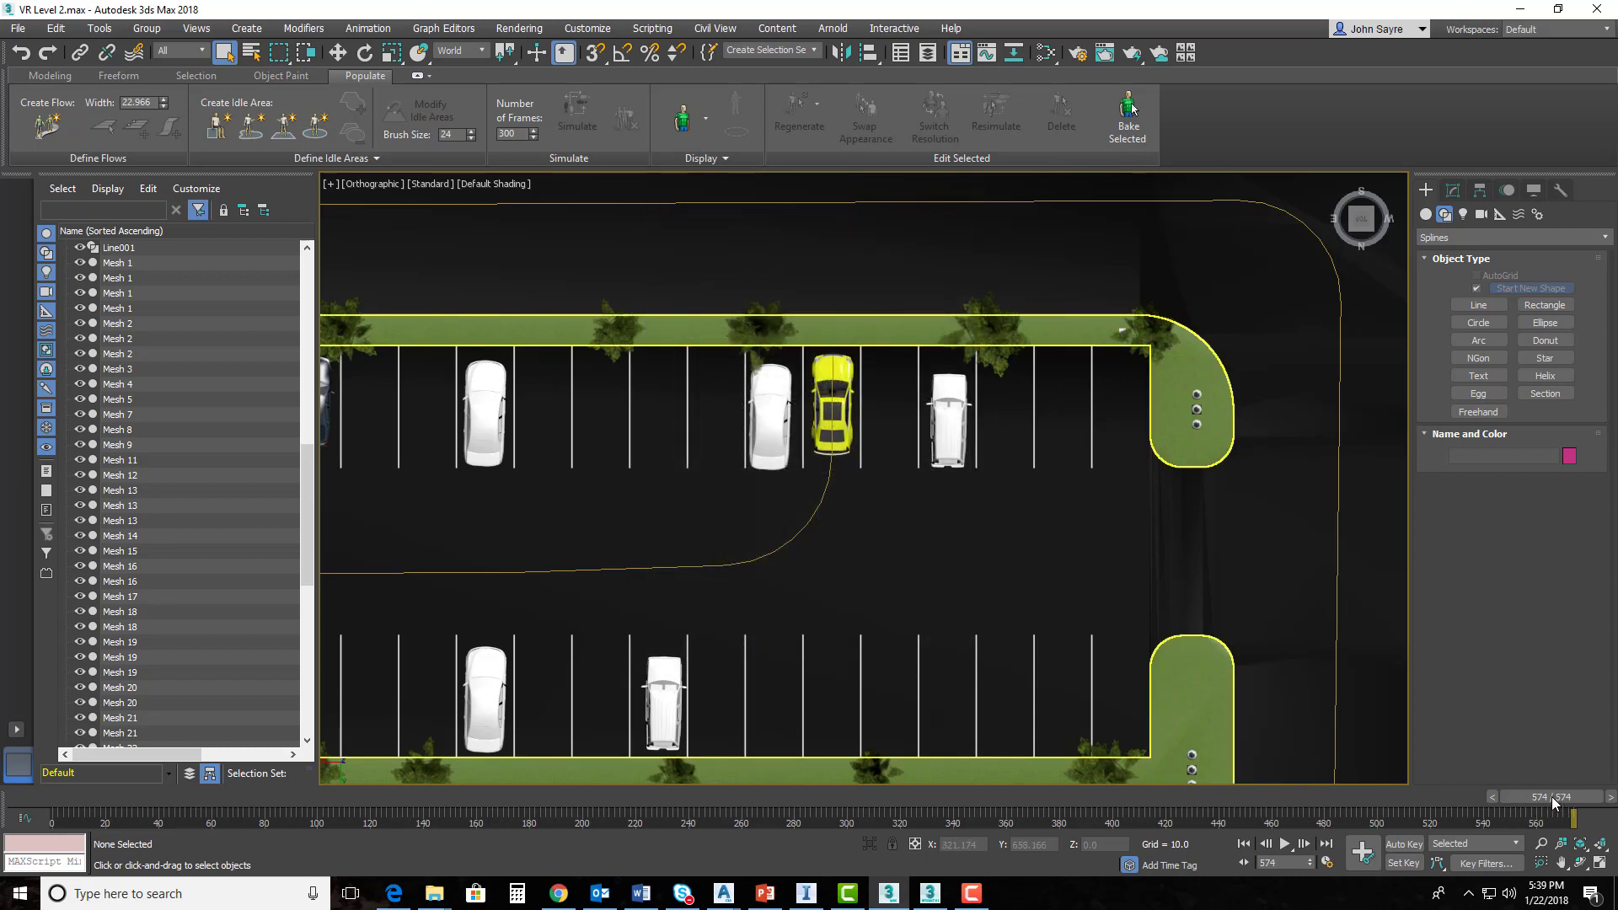
{"action": "mouse_move", "coordinate": [1546, 802]}
{"action": "left_mouse_down"}
{"action": "mouse_move", "coordinate": [1385, 804]}
{"action": "mouse_move", "coordinate": [1573, 800]}
{"action": "left_mouse_up"}
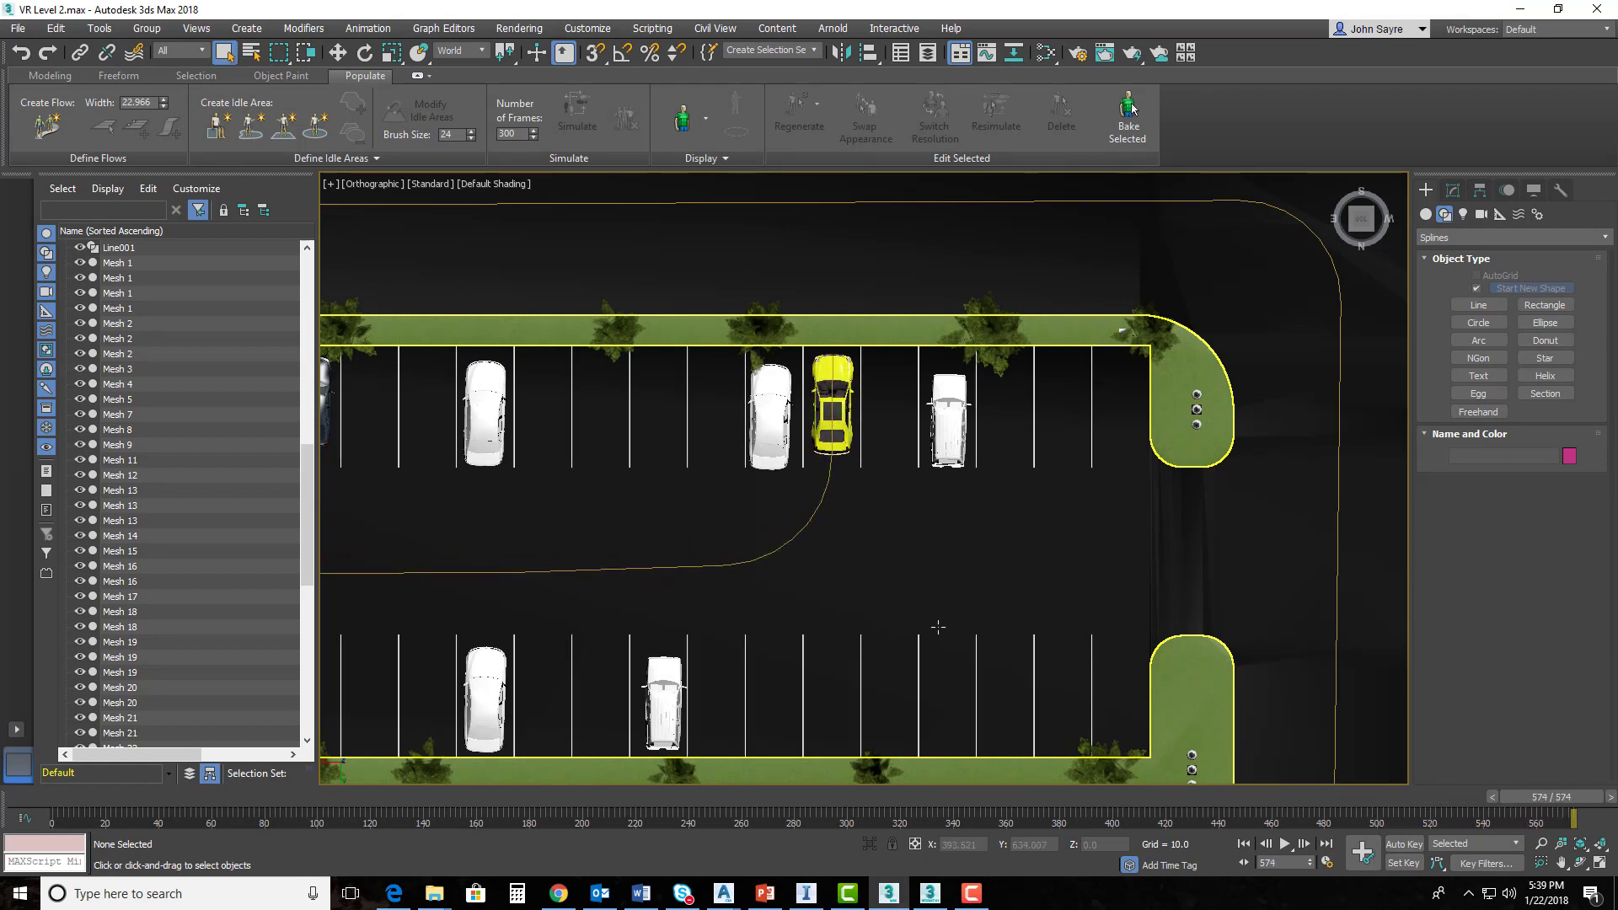
- Switch the viewport to Perspective and frame the yellow Cadillac in its stall from a close, angled viewpoint
{"action": "scroll", "coordinate": [860, 571], "scroll_direction": "down", "scroll_amount": 3}
{"action": "middle_click_drag", "start_coordinate": [916, 616], "coordinate": [731, 549]}
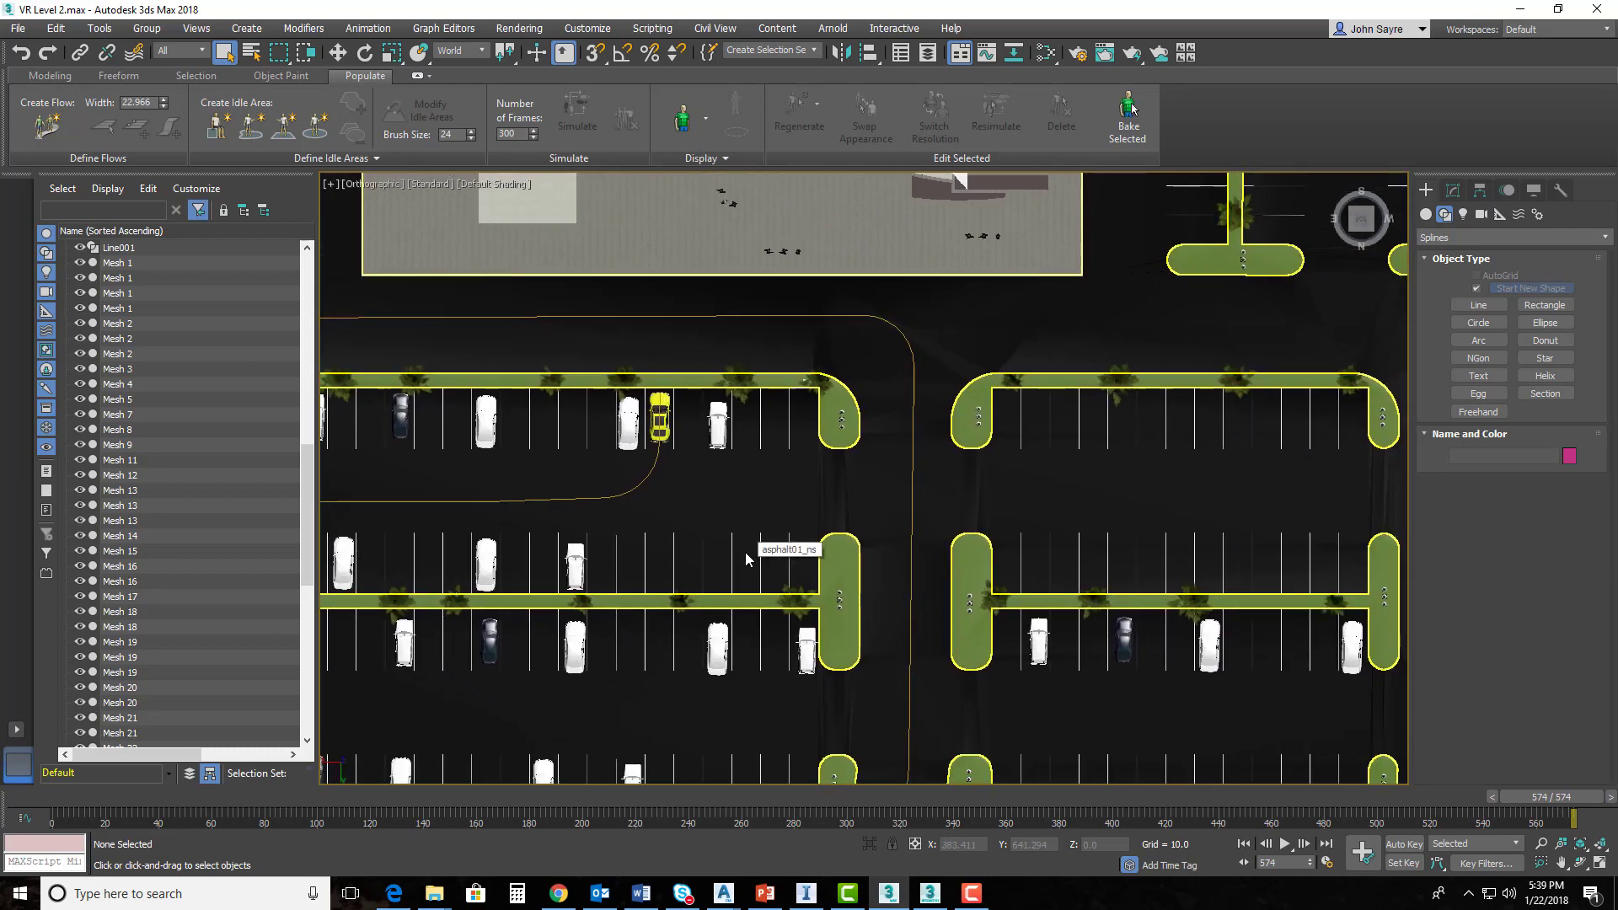
{"action": "left_click", "coordinate": [382, 183]}
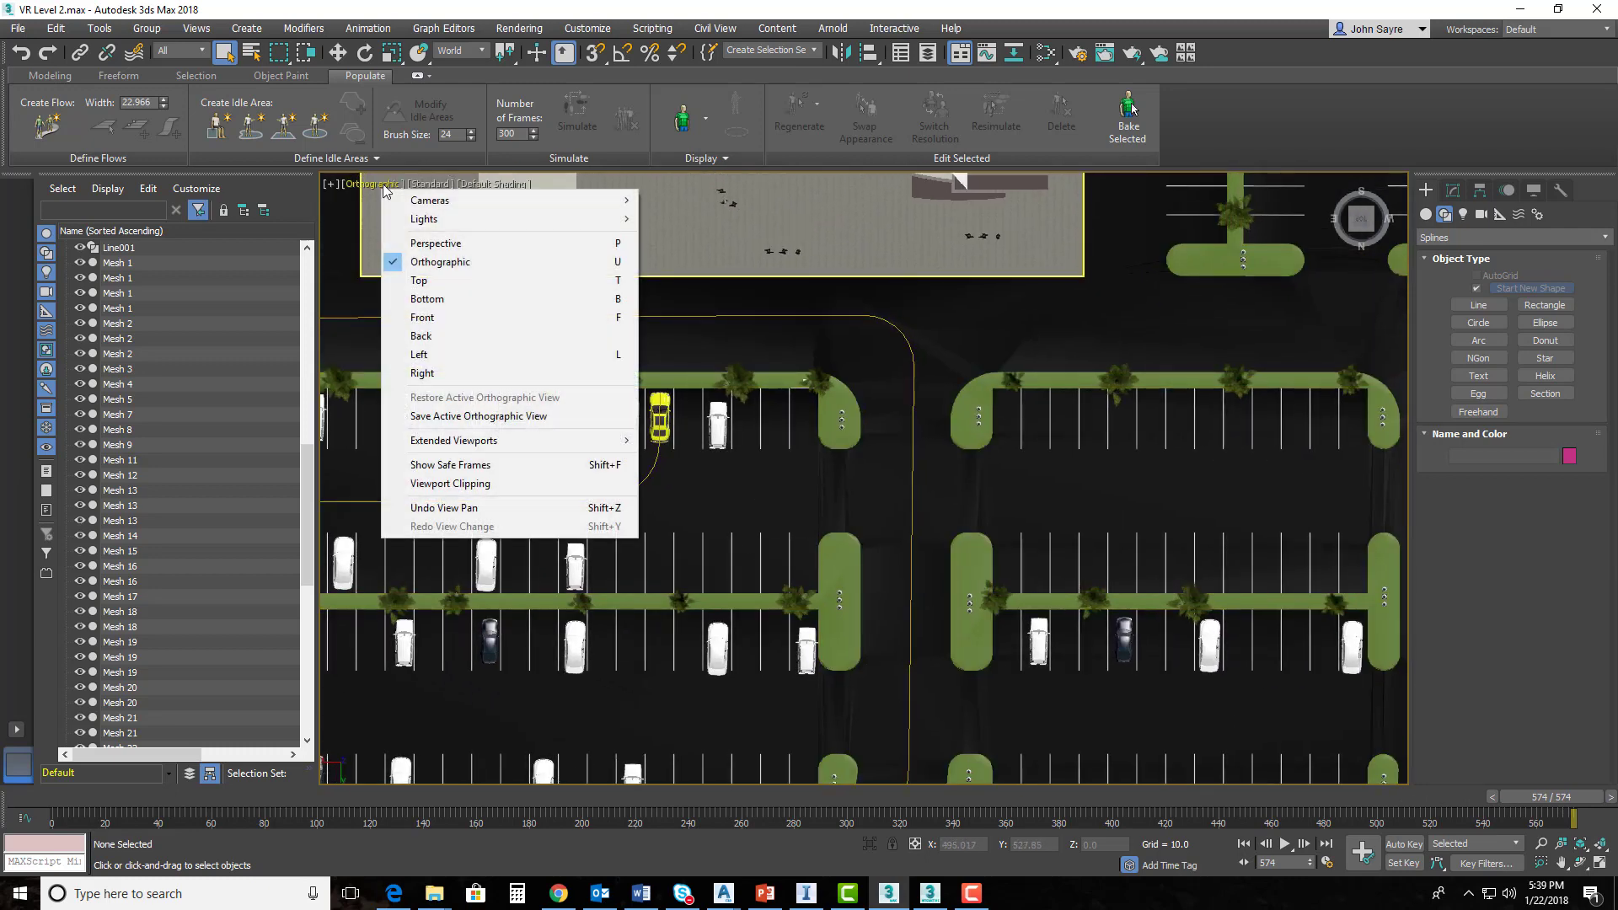
{"action": "left_click", "coordinate": [422, 243]}
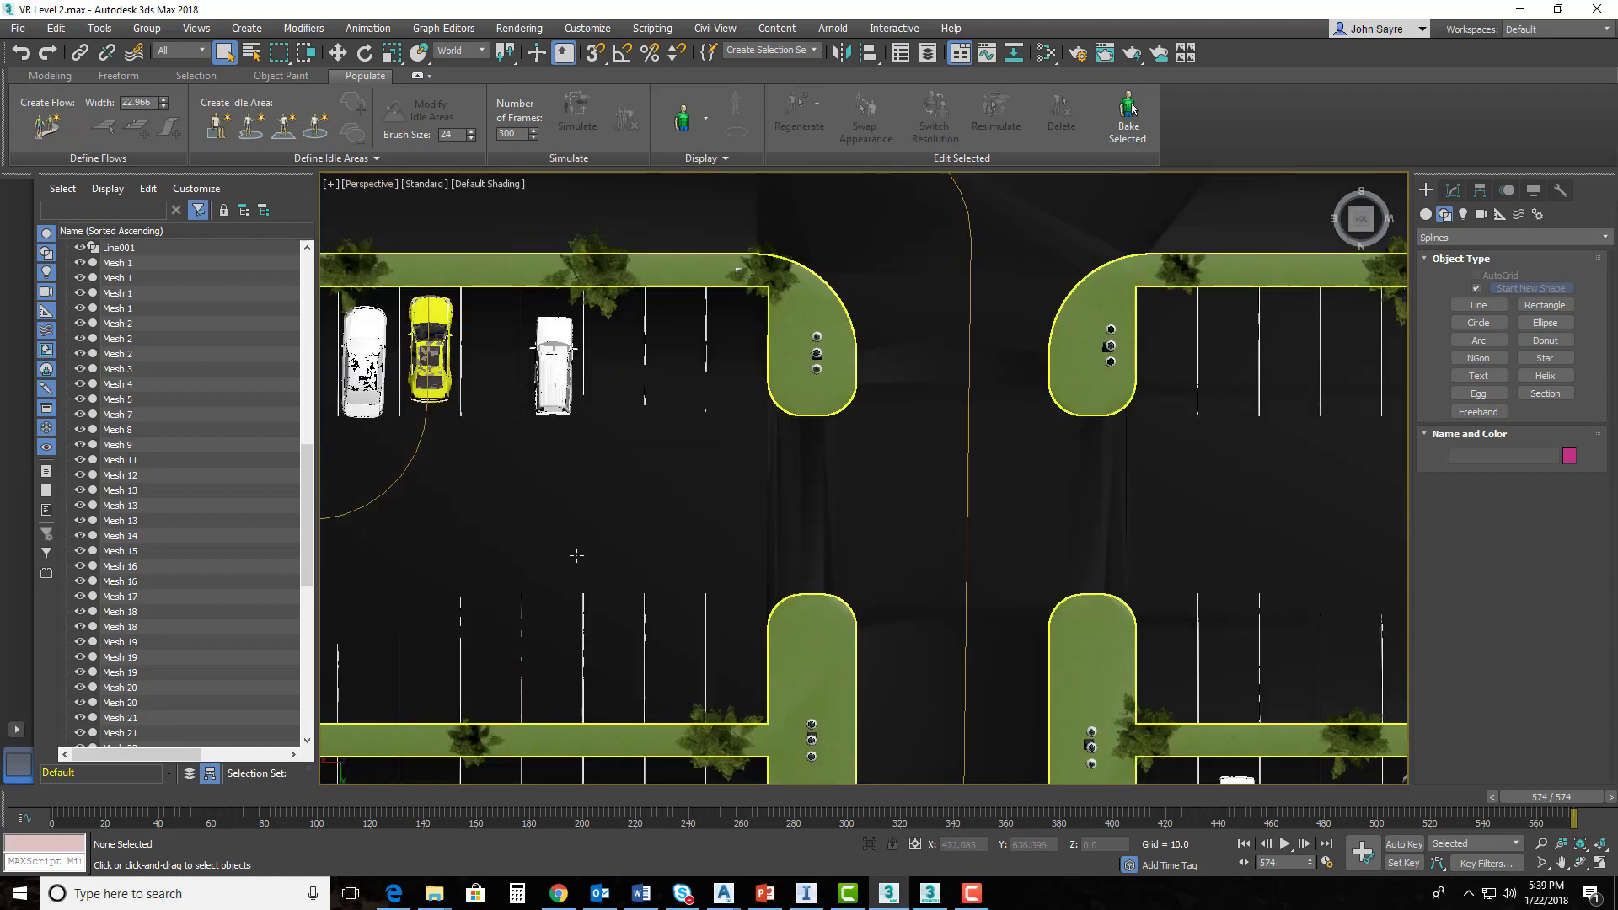
{"action": "scroll", "coordinate": [568, 544], "scroll_direction": "up", "scroll_amount": 10}
{"action": "scroll", "coordinate": [635, 603], "scroll_direction": "down", "scroll_amount": 12}
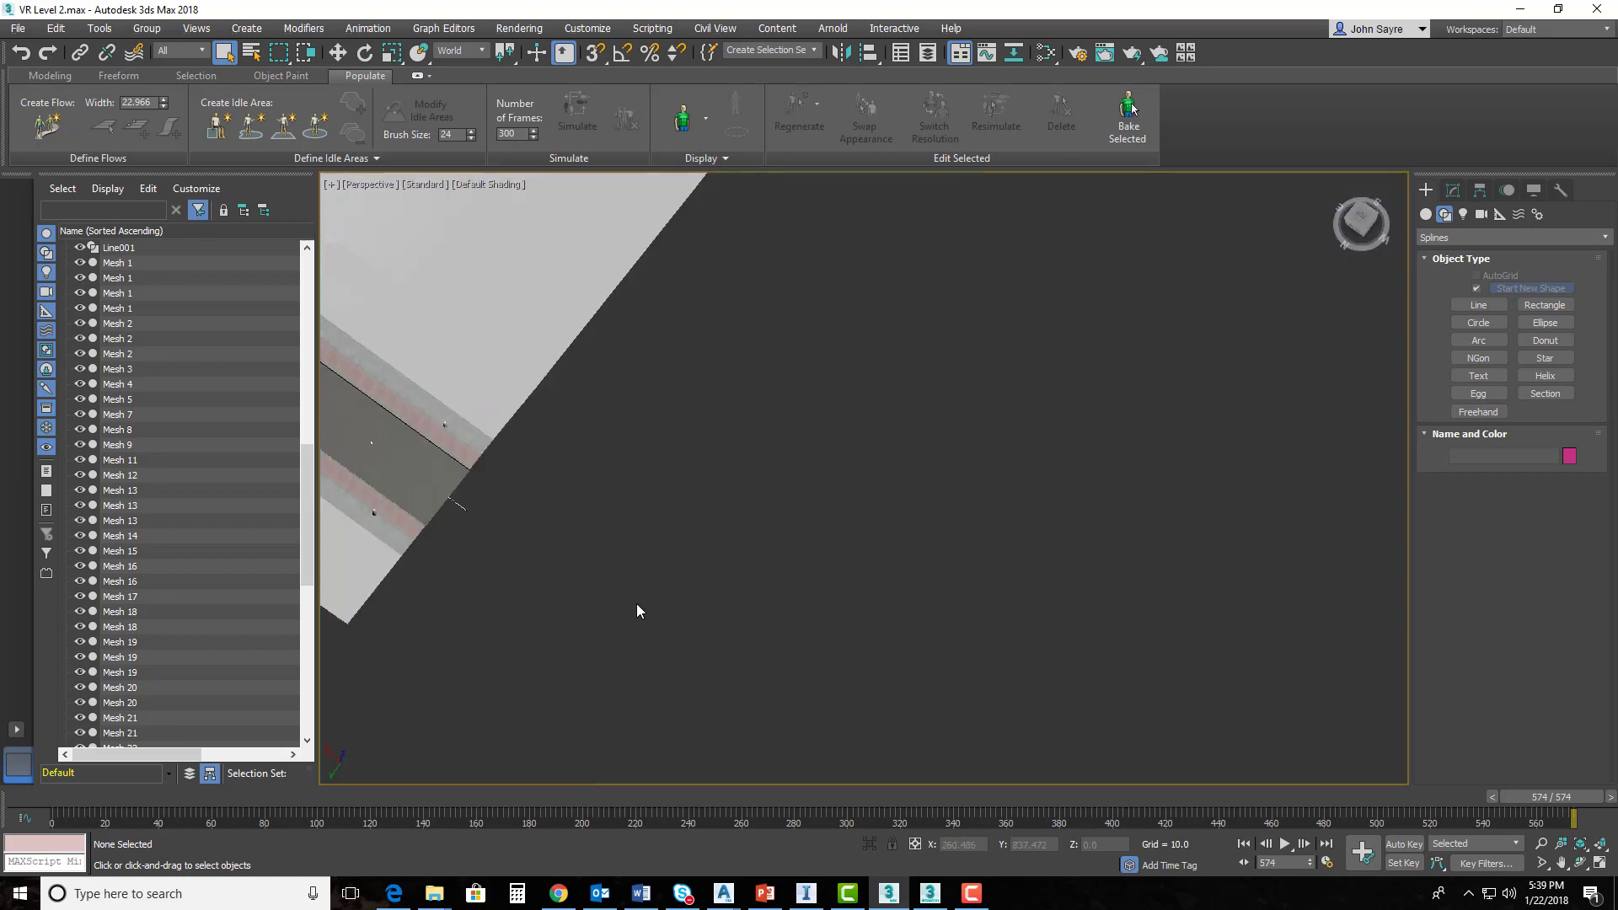
{"action": "middle_click_drag", "start_coordinate": [661, 648], "coordinate": [615, 610], "text": "alt"}
{"action": "middle_click_drag", "start_coordinate": [622, 396], "coordinate": [710, 700]}
{"action": "middle_click_drag", "start_coordinate": [649, 641], "coordinate": [687, 604], "text": "alt"}
{"action": "scroll", "coordinate": [566, 455], "scroll_direction": "up", "scroll_amount": 15}
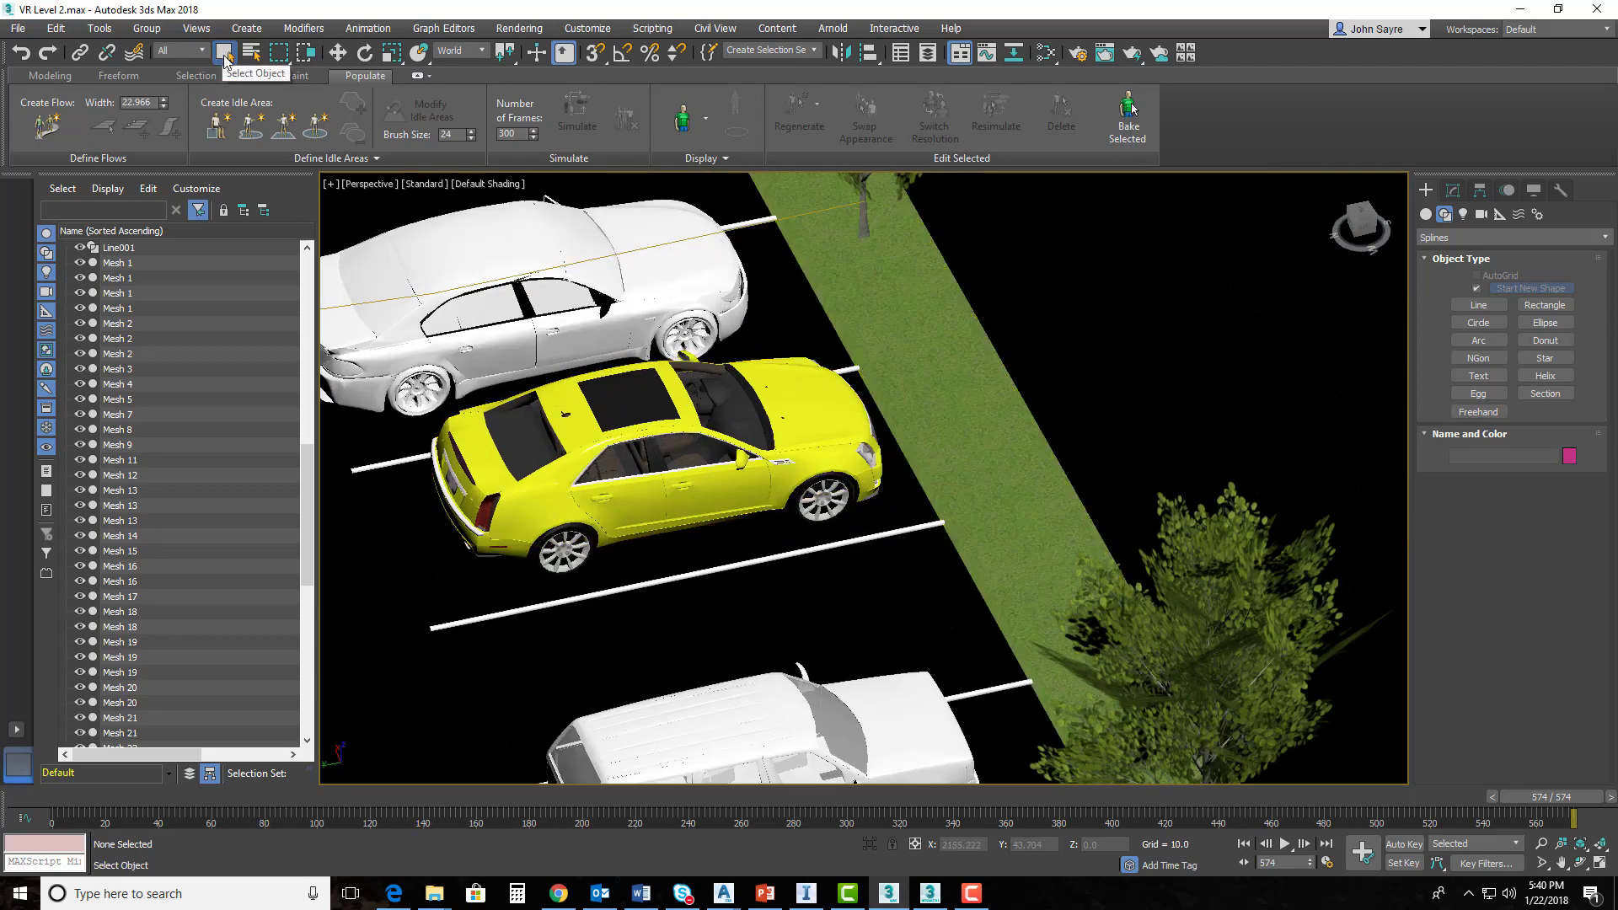
- Select the Cadillac's body together with its rear and front wheels
{"action": "left_click", "coordinate": [689, 498]}
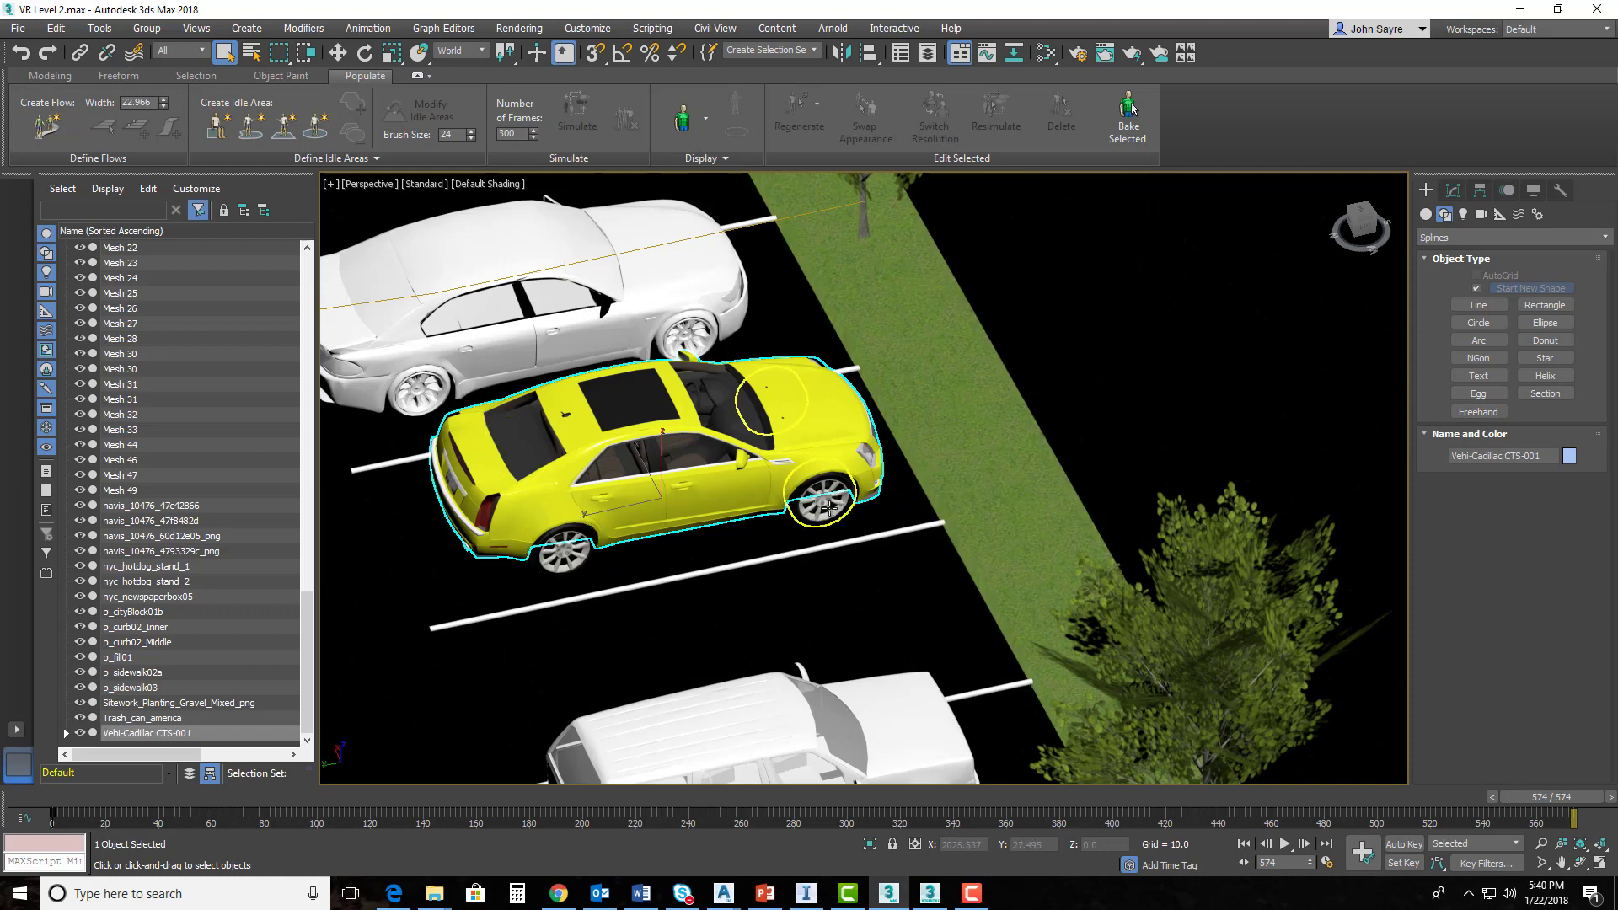
{"action": "left_click", "coordinate": [573, 558], "text": "ctrl"}
{"action": "left_click", "coordinate": [822, 502], "text": "ctrl"}
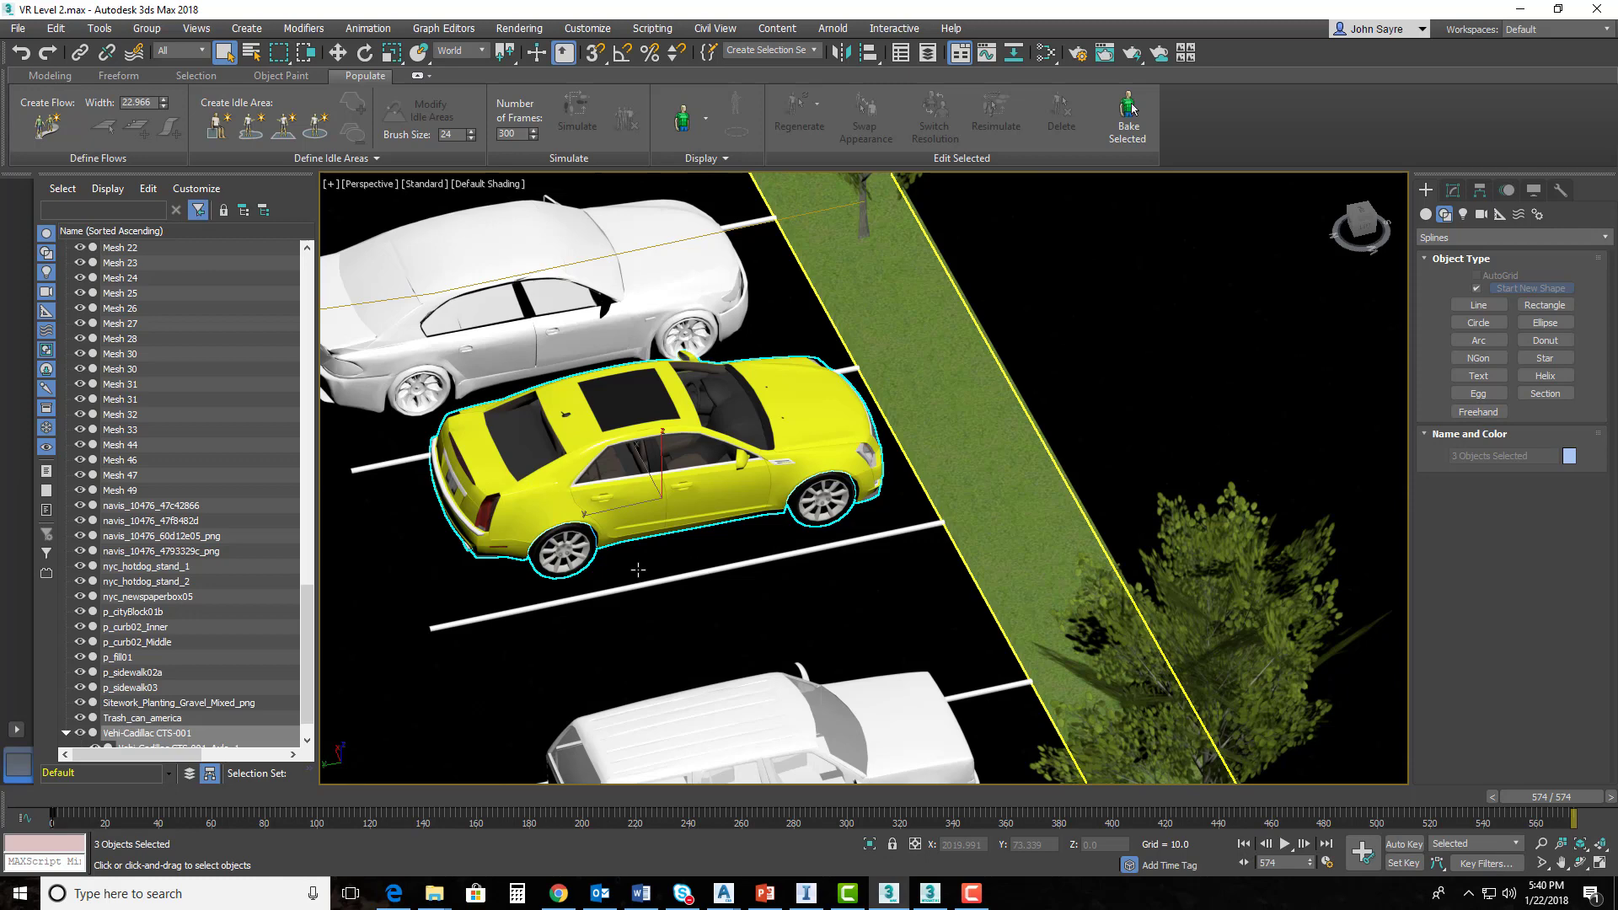
- Open the Scene Converter and start a new, empty conversion preset for editing
{"action": "left_click", "coordinate": [519, 29]}
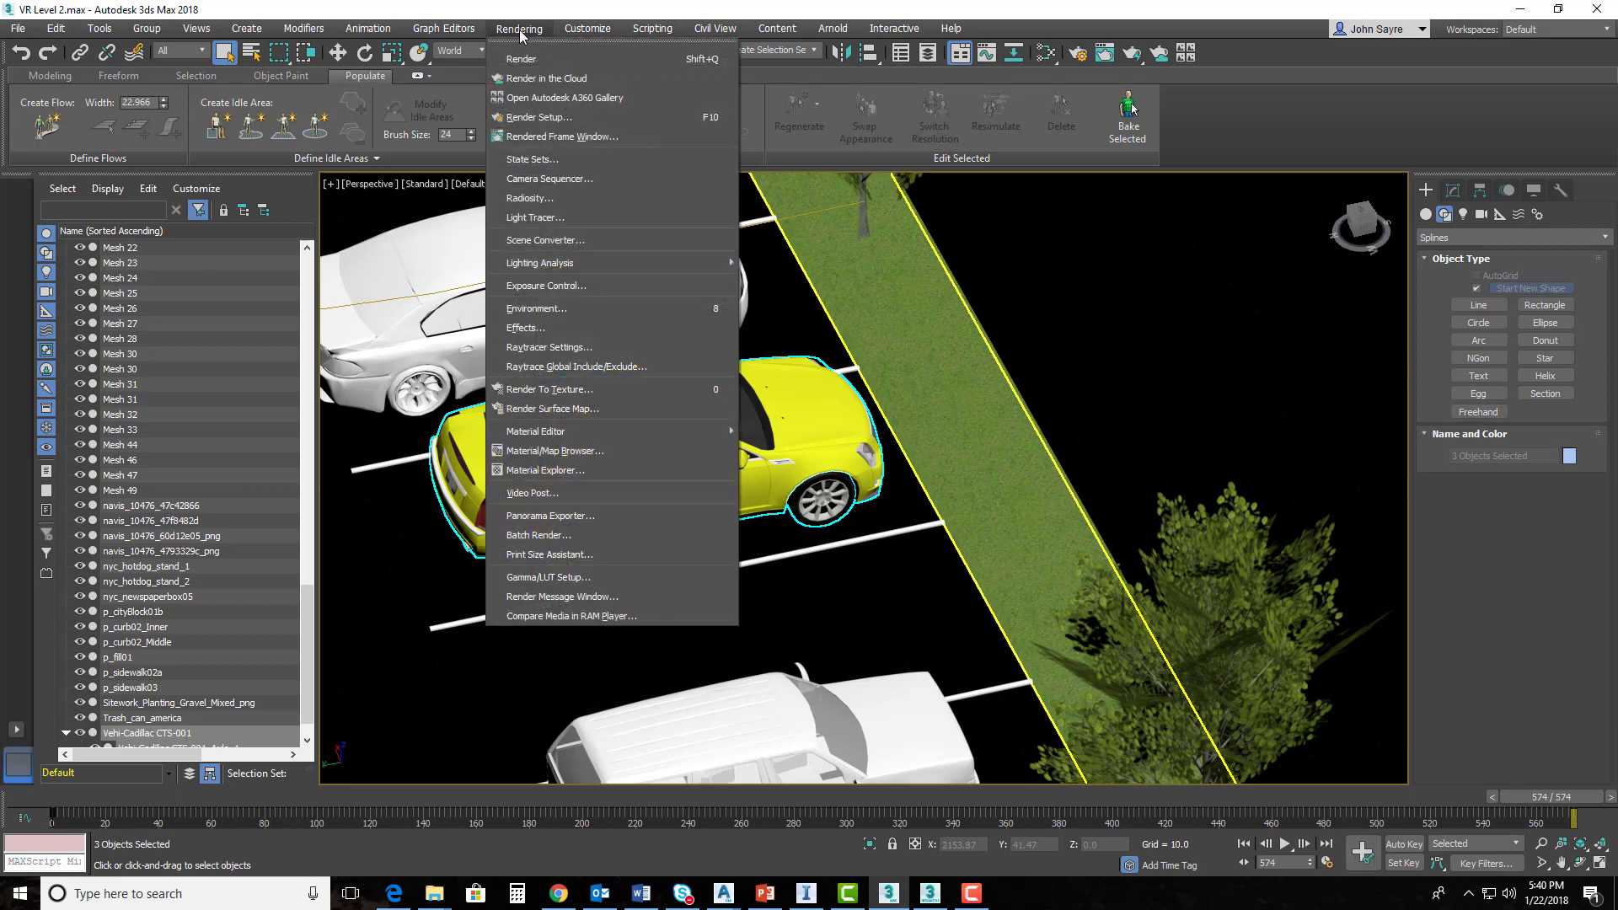
{"action": "left_click", "coordinate": [557, 240]}
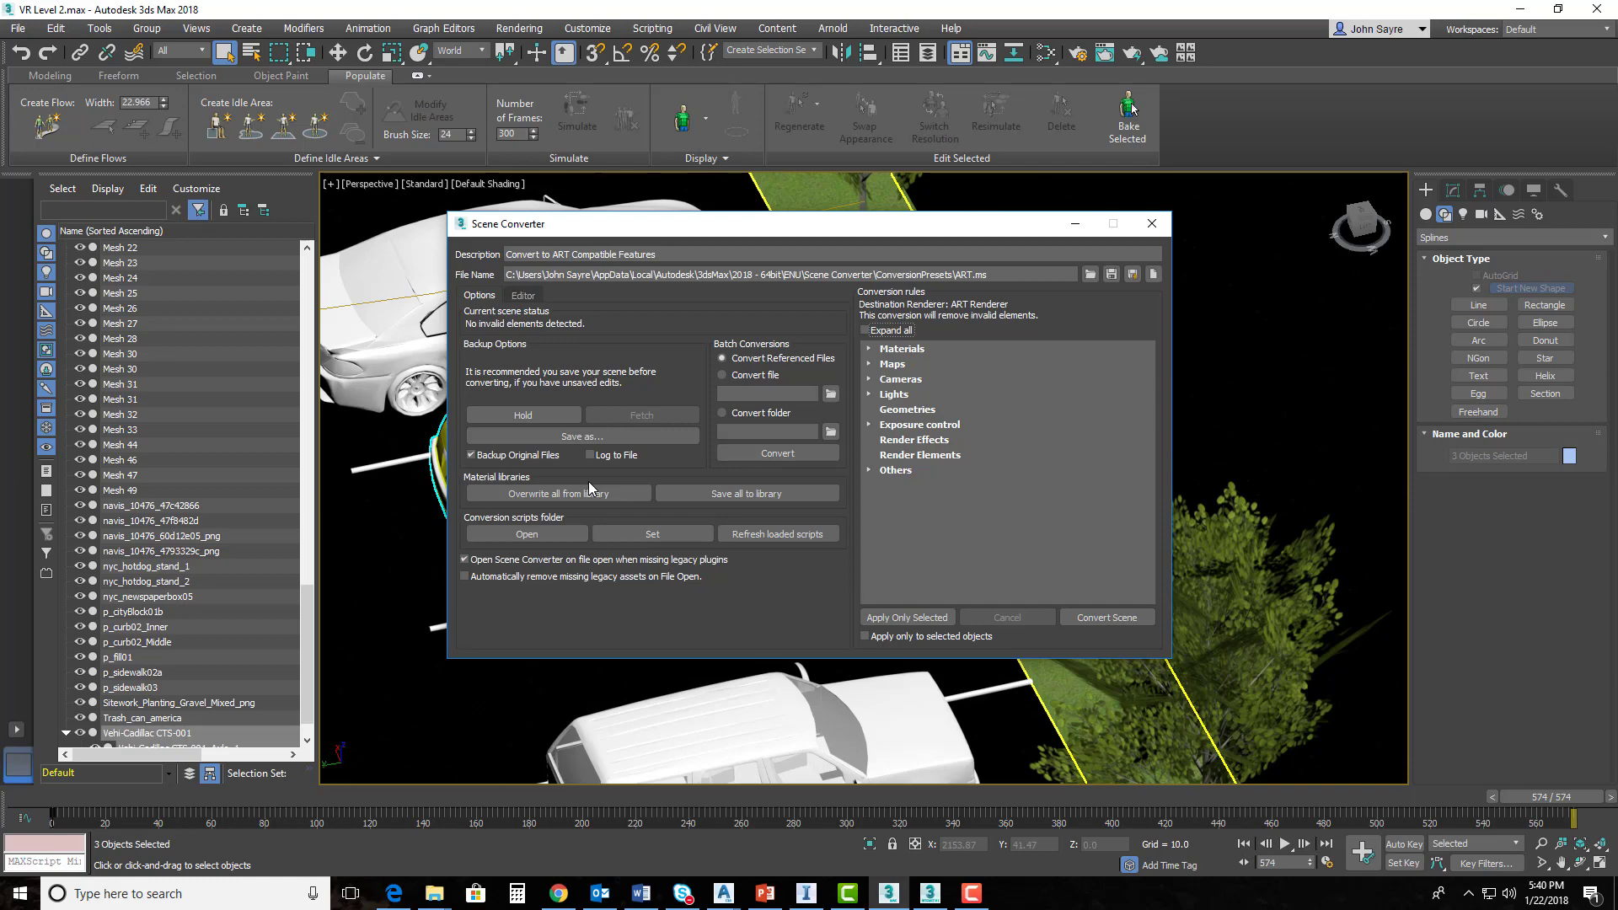
{"action": "left_click", "coordinate": [1154, 276]}
{"action": "left_click", "coordinate": [1133, 108]}
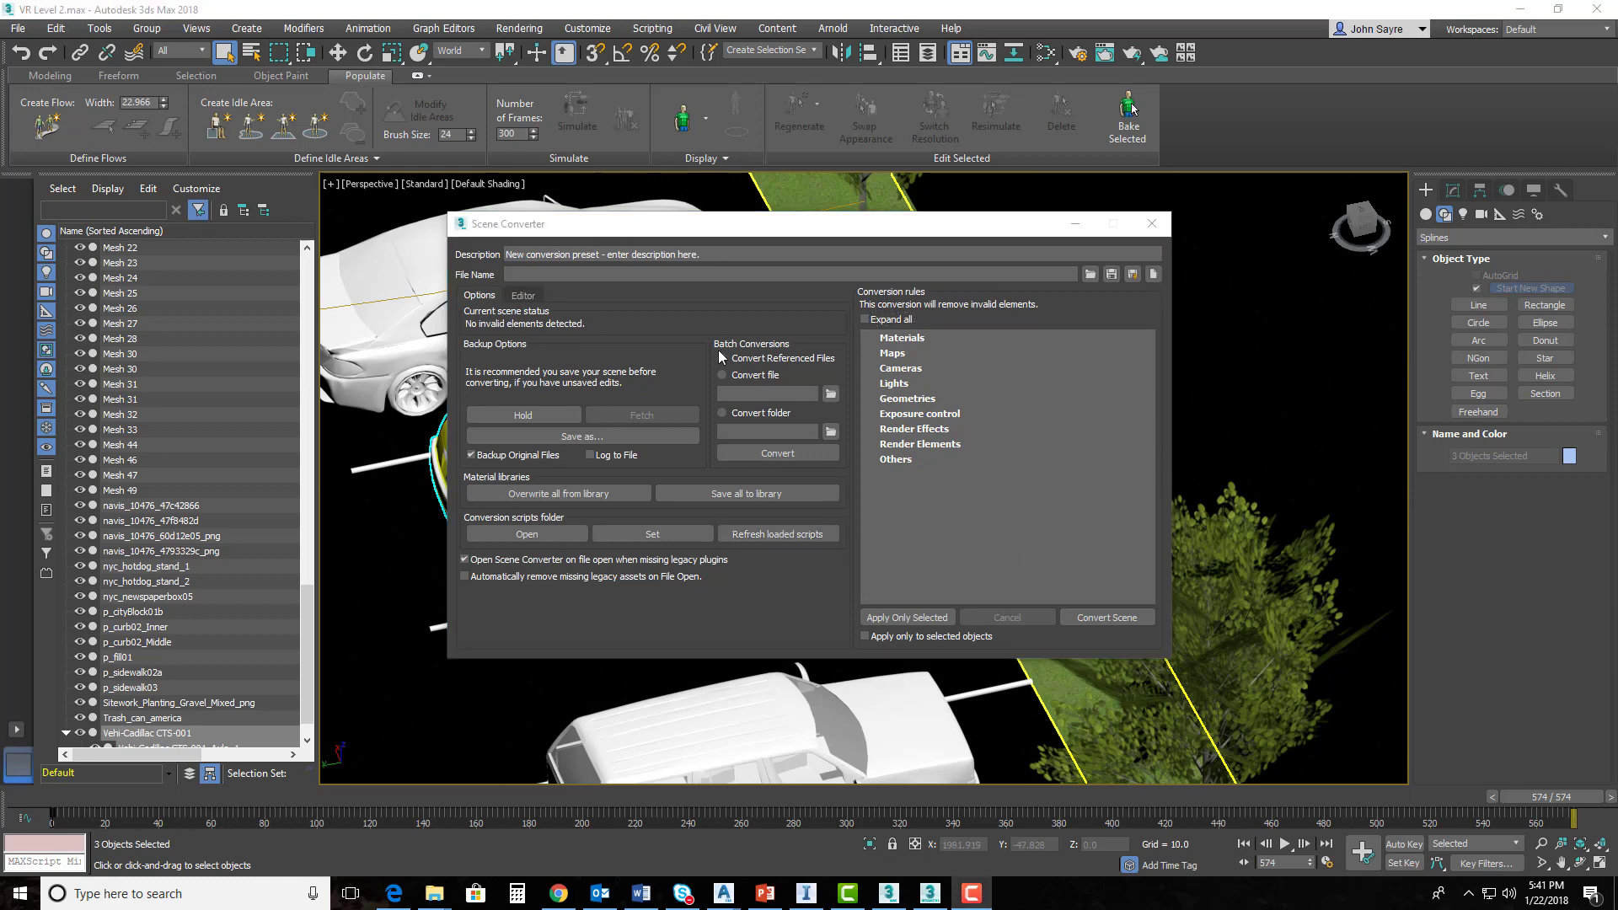
{"action": "left_click", "coordinate": [531, 296]}
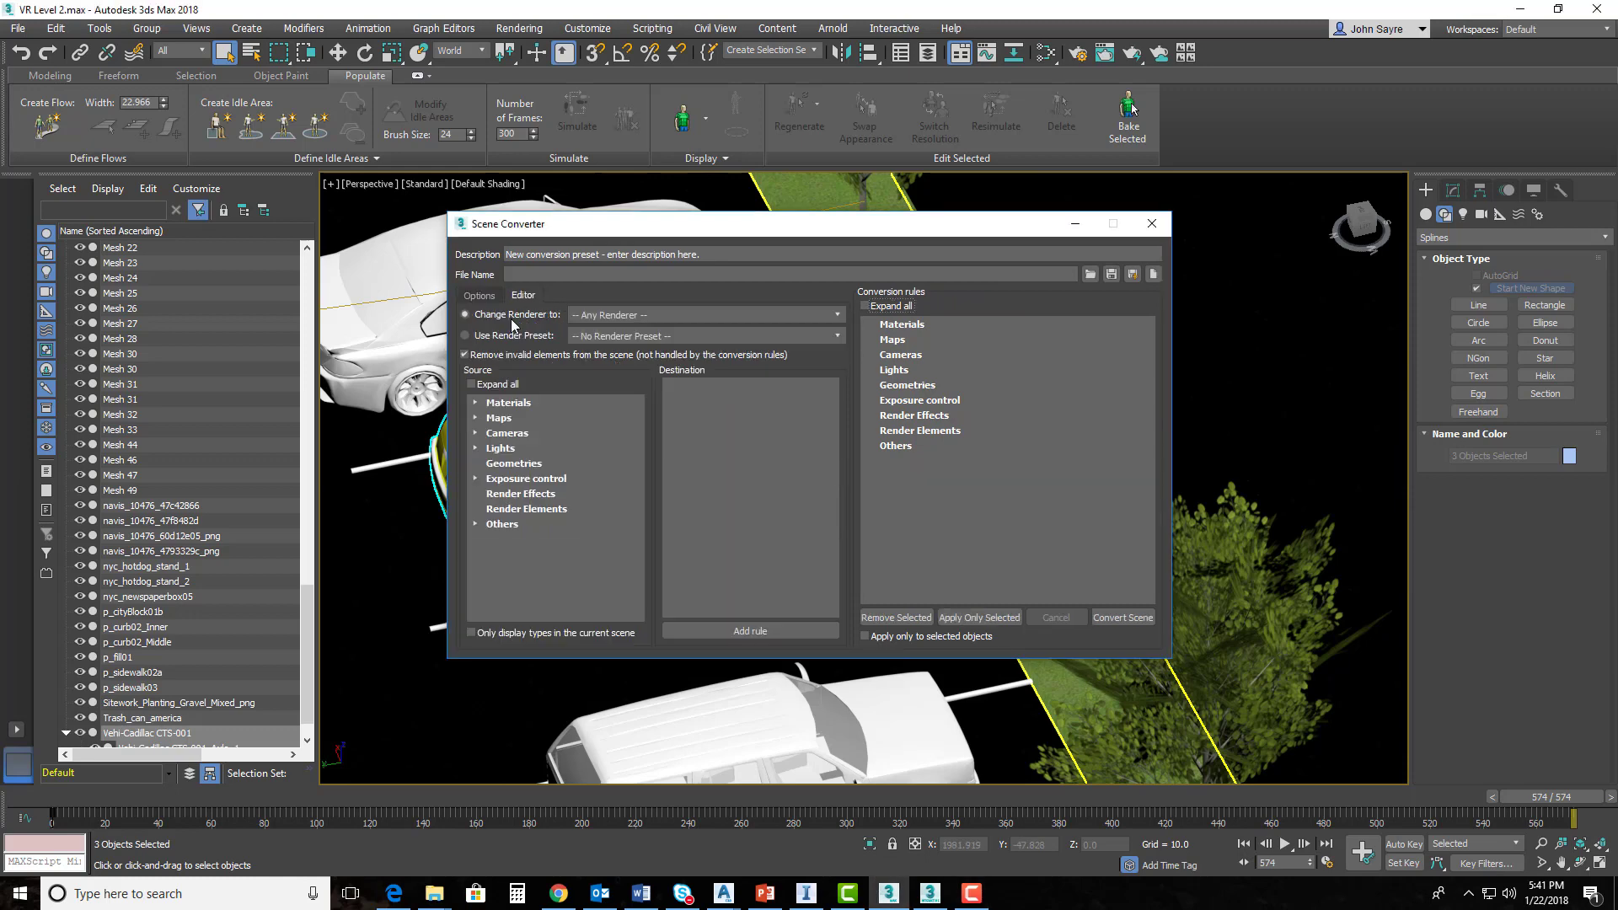
- Add a materials conversion rule from mental ray Arch and Design to Standard Material
{"action": "left_click", "coordinate": [475, 402]}
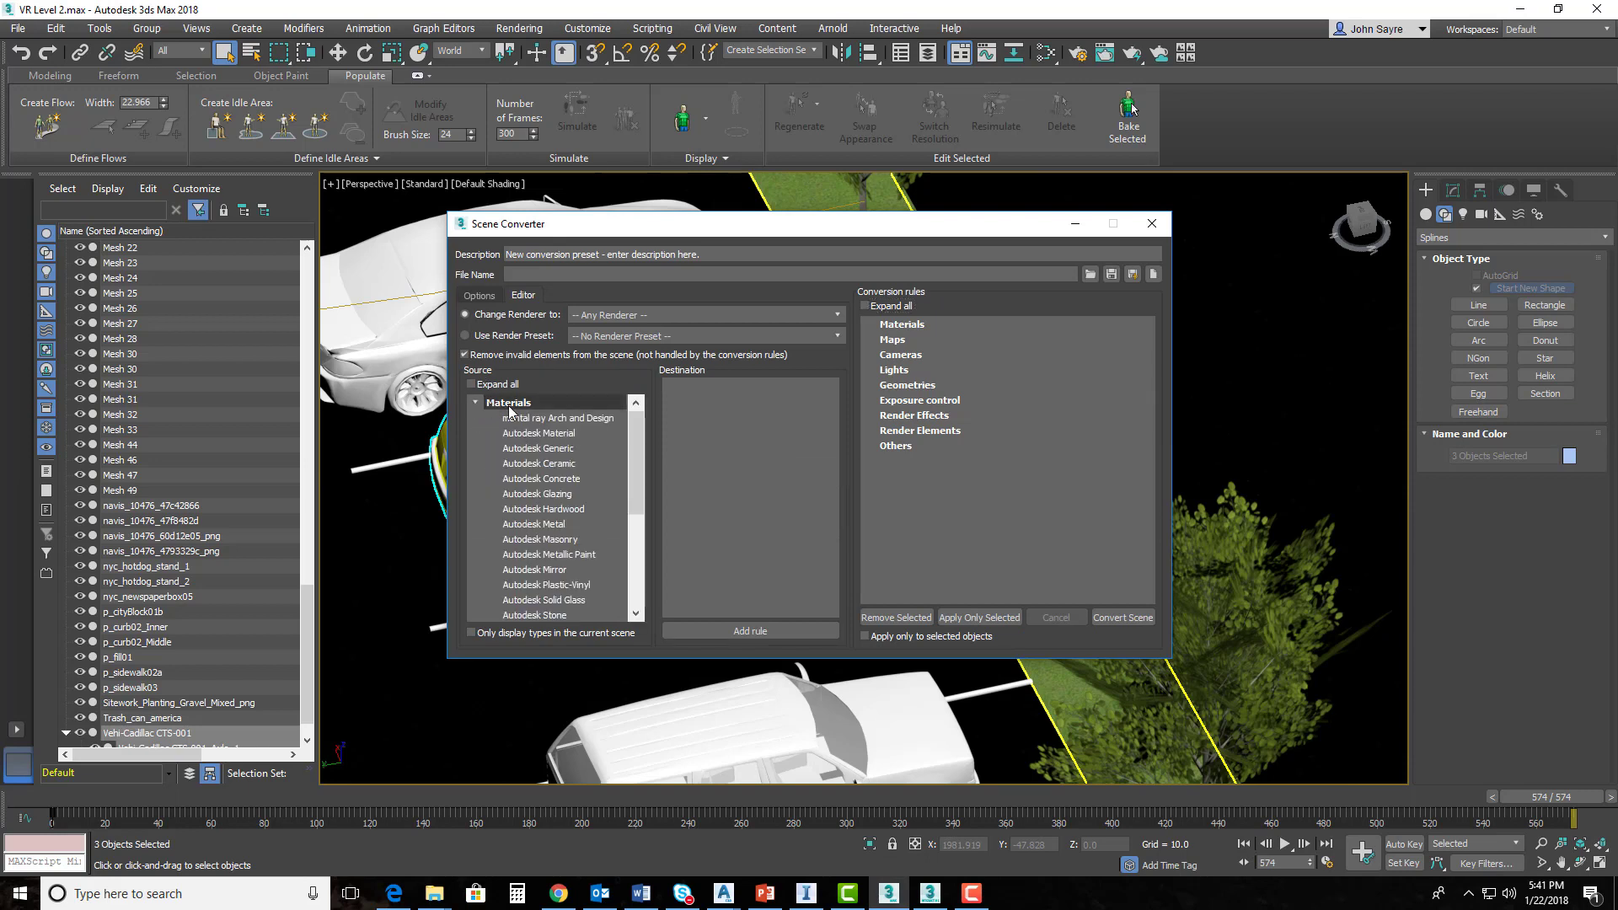
{"action": "left_click", "coordinate": [571, 420]}
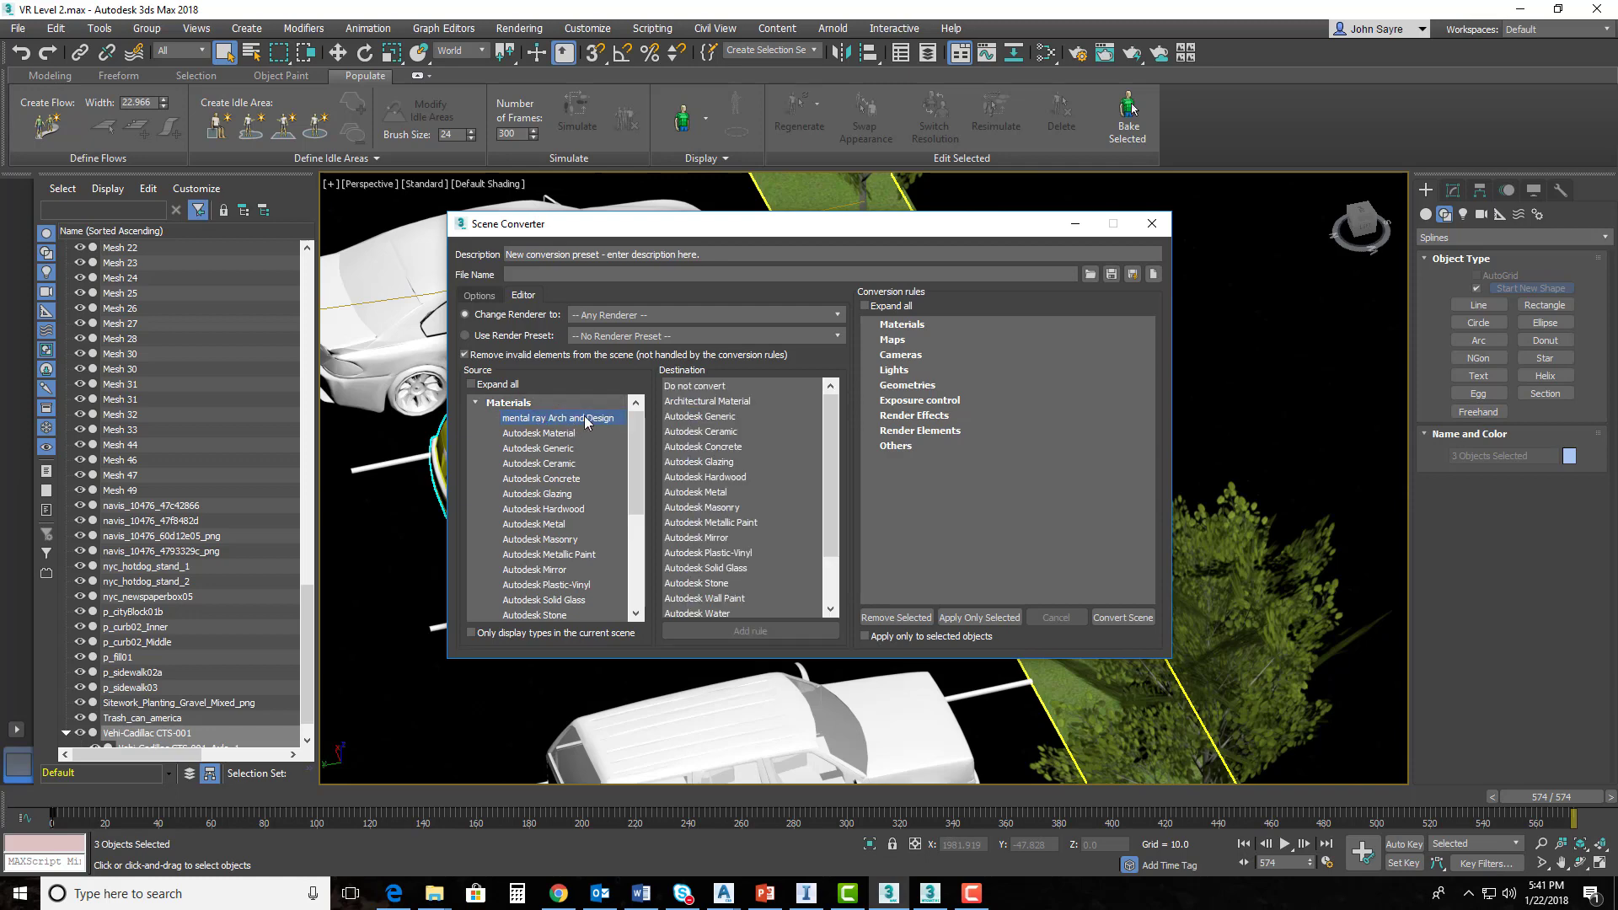
{"action": "scroll", "coordinate": [823, 518], "scroll_direction": "down", "scroll_amount": 2}
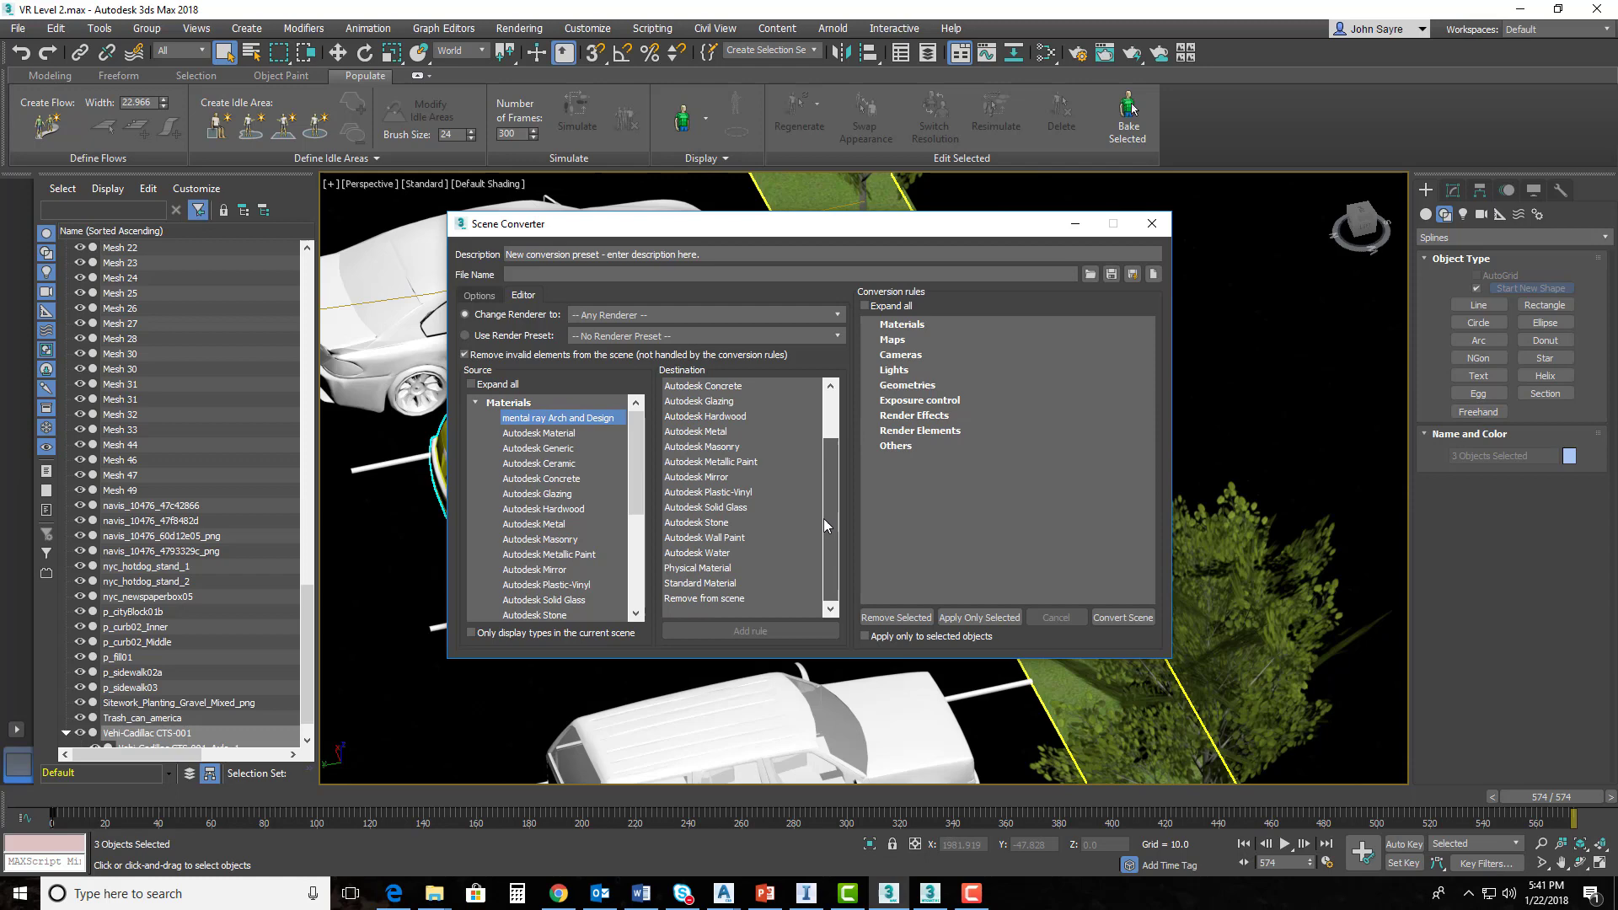
{"action": "left_click", "coordinate": [733, 583]}
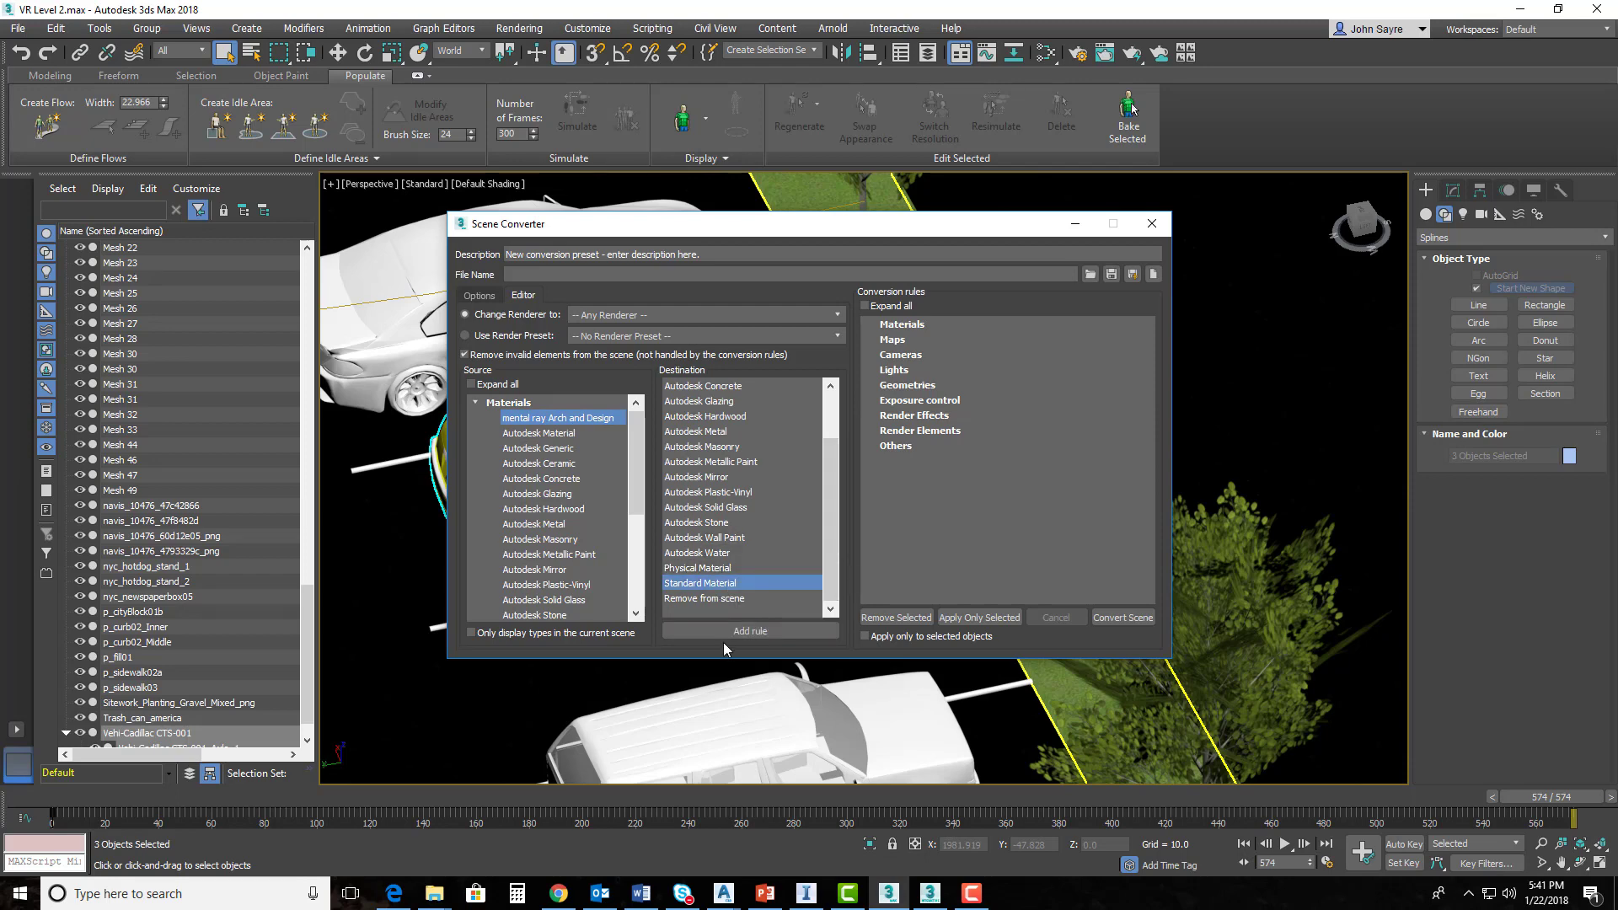
{"action": "left_click", "coordinate": [750, 631]}
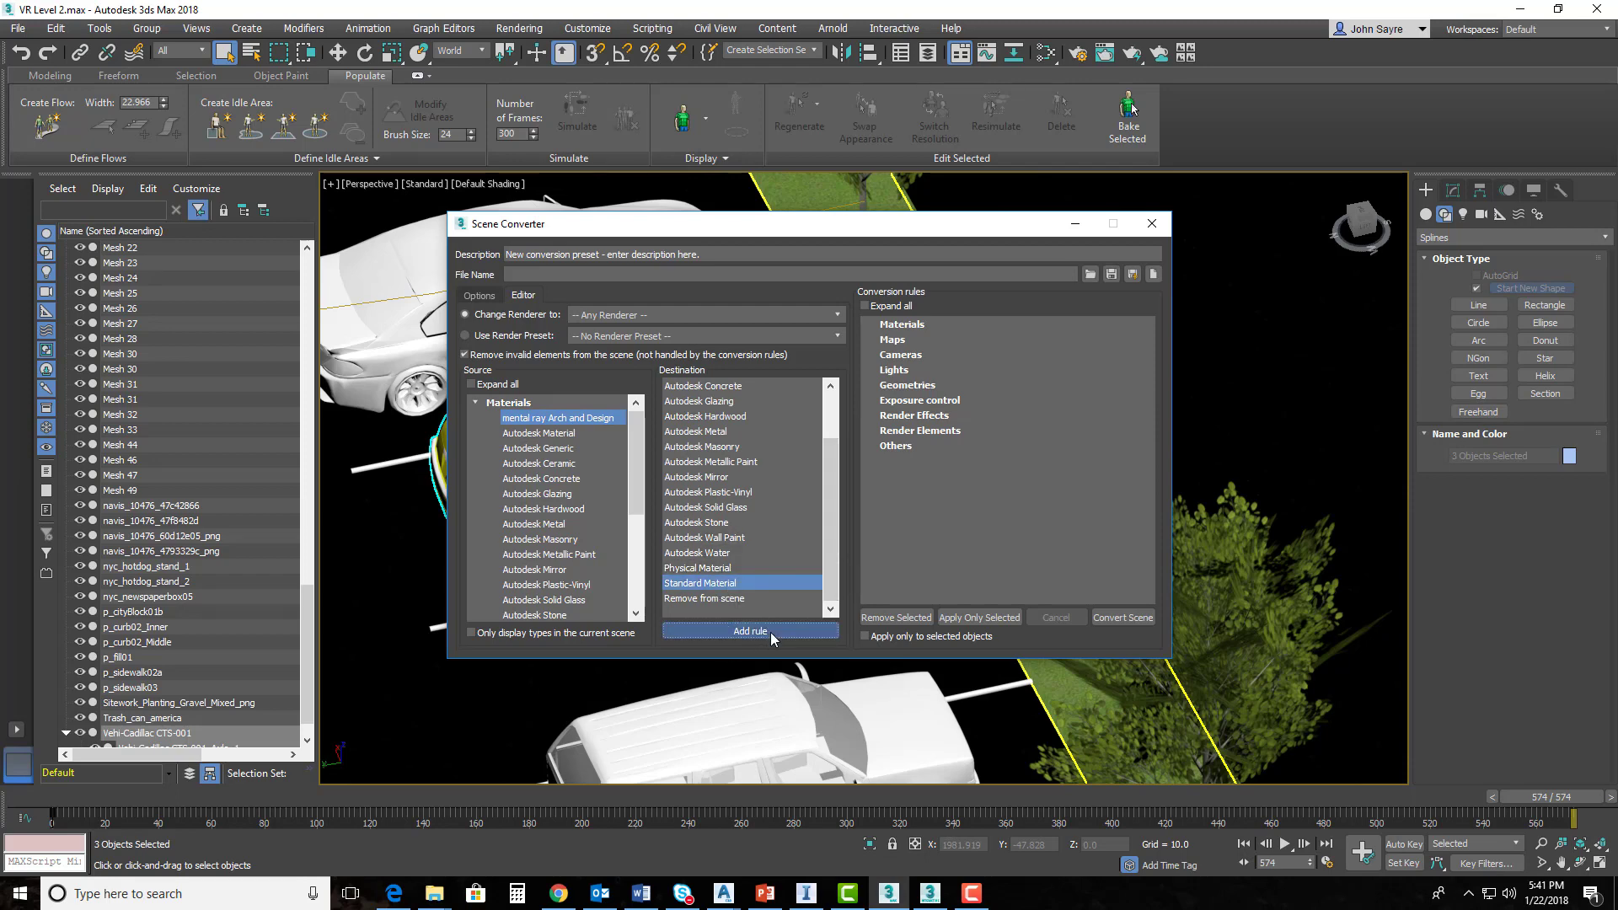
{"action": "left_click", "coordinate": [868, 325]}
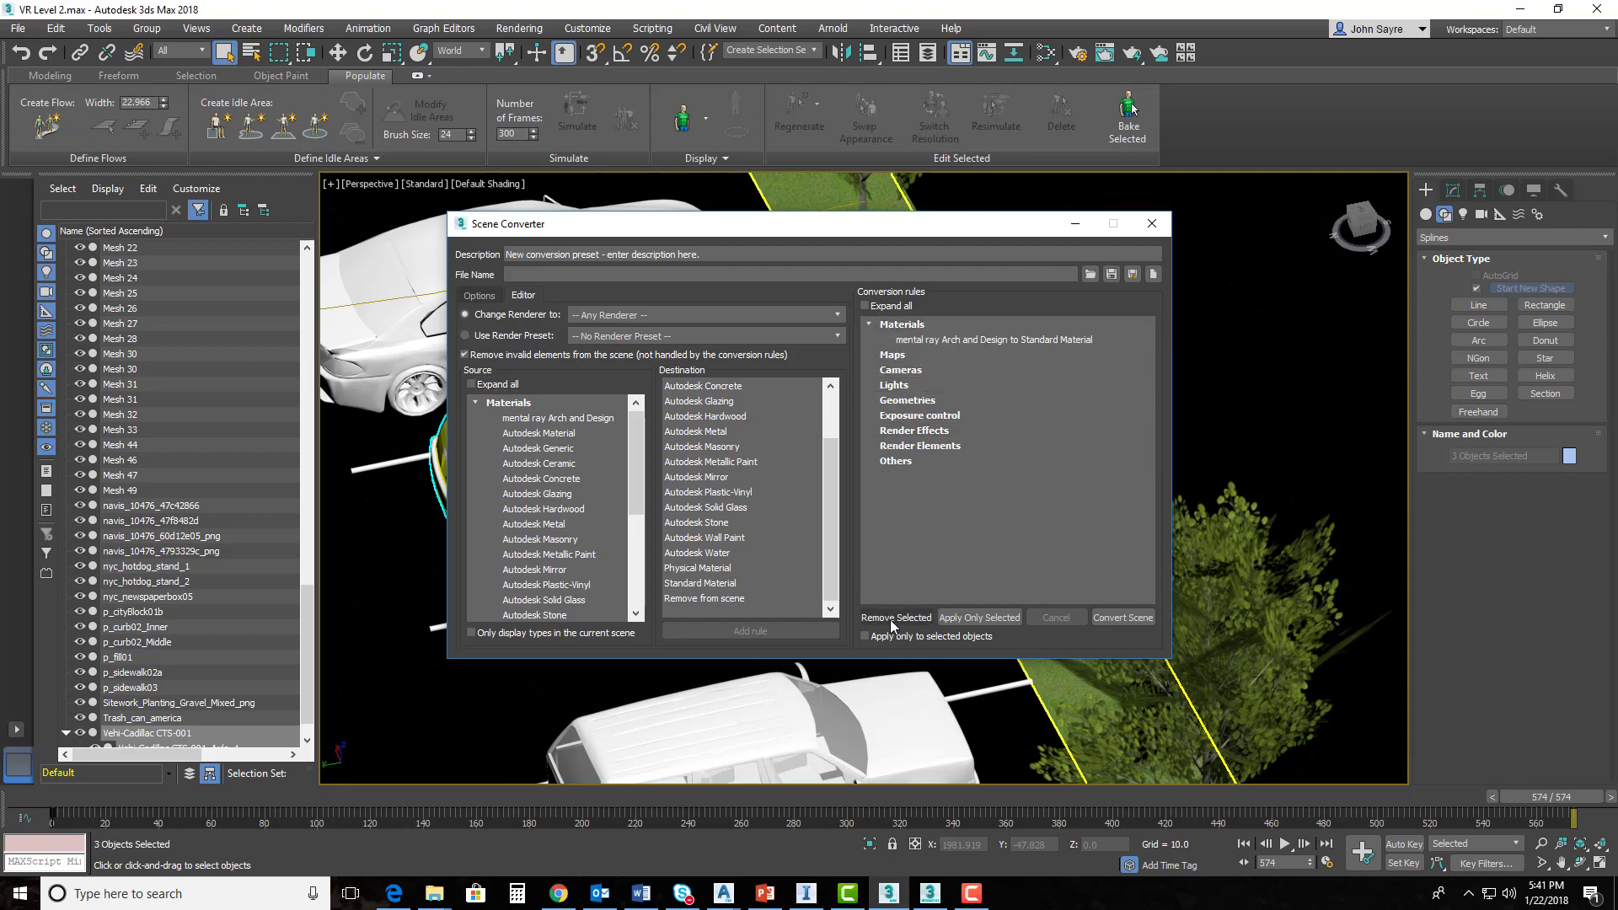
- Run the conversion on the selected car objects only and close the Scene Converter without saving the preset
{"action": "left_click", "coordinate": [985, 620]}
{"action": "left_click", "coordinate": [1120, 618]}
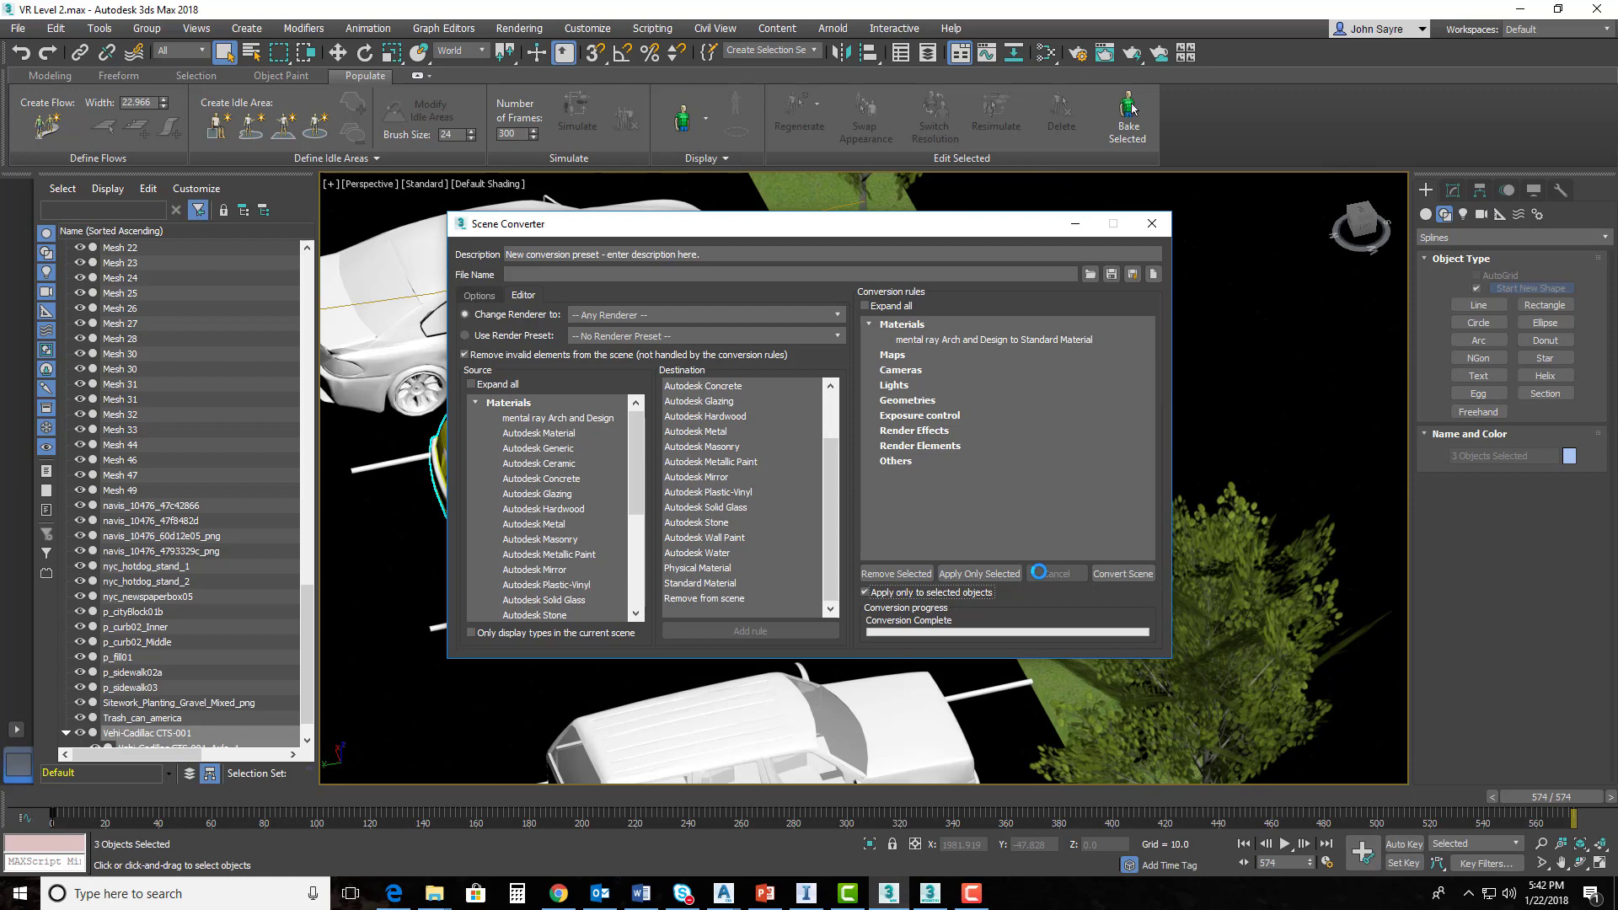
{"action": "left_click", "coordinate": [1151, 226]}
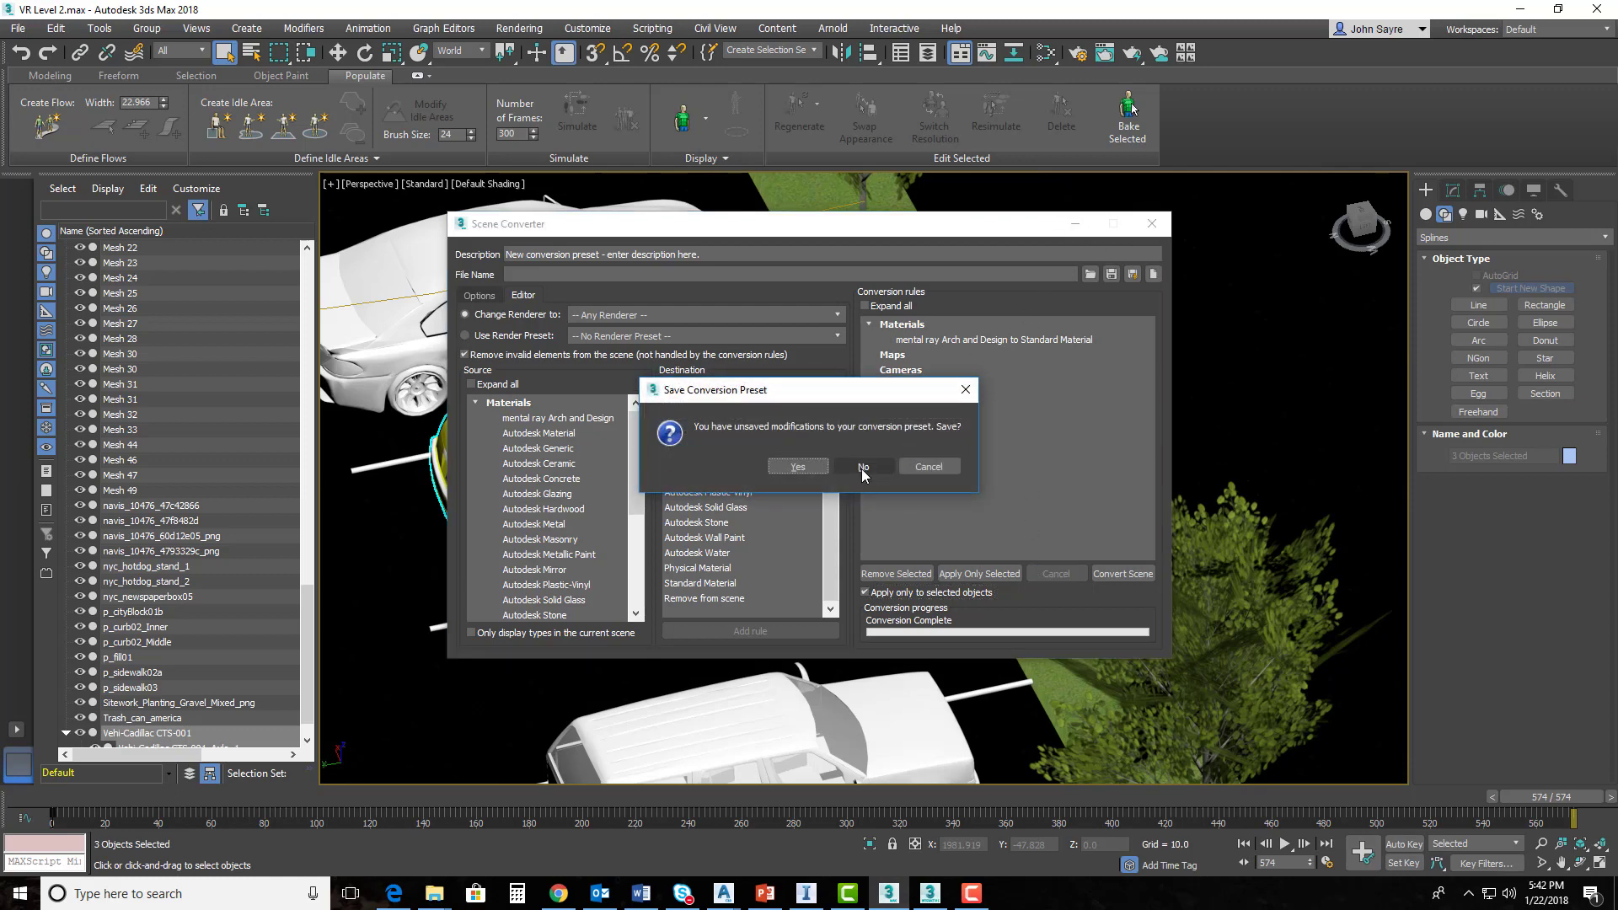
{"action": "left_click", "coordinate": [863, 469]}
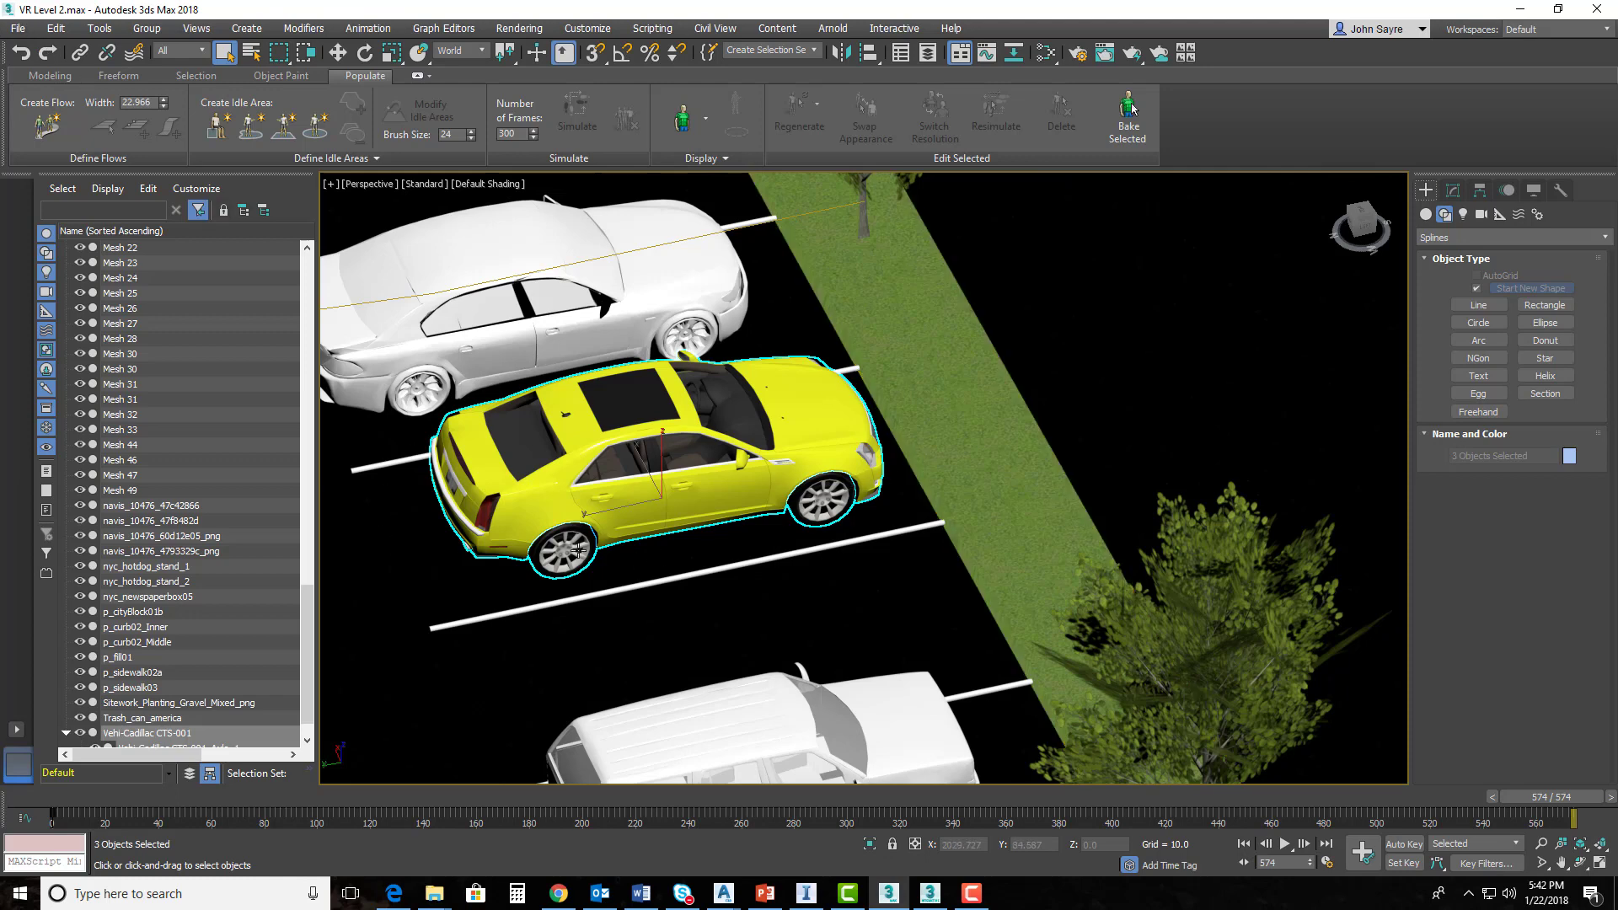
- Start exporting only the selected objects and browse to 20180122 - VR Level 2 Workflow Videos in Projects 2018 on the D: drive
{"action": "left_click", "coordinate": [17, 28]}
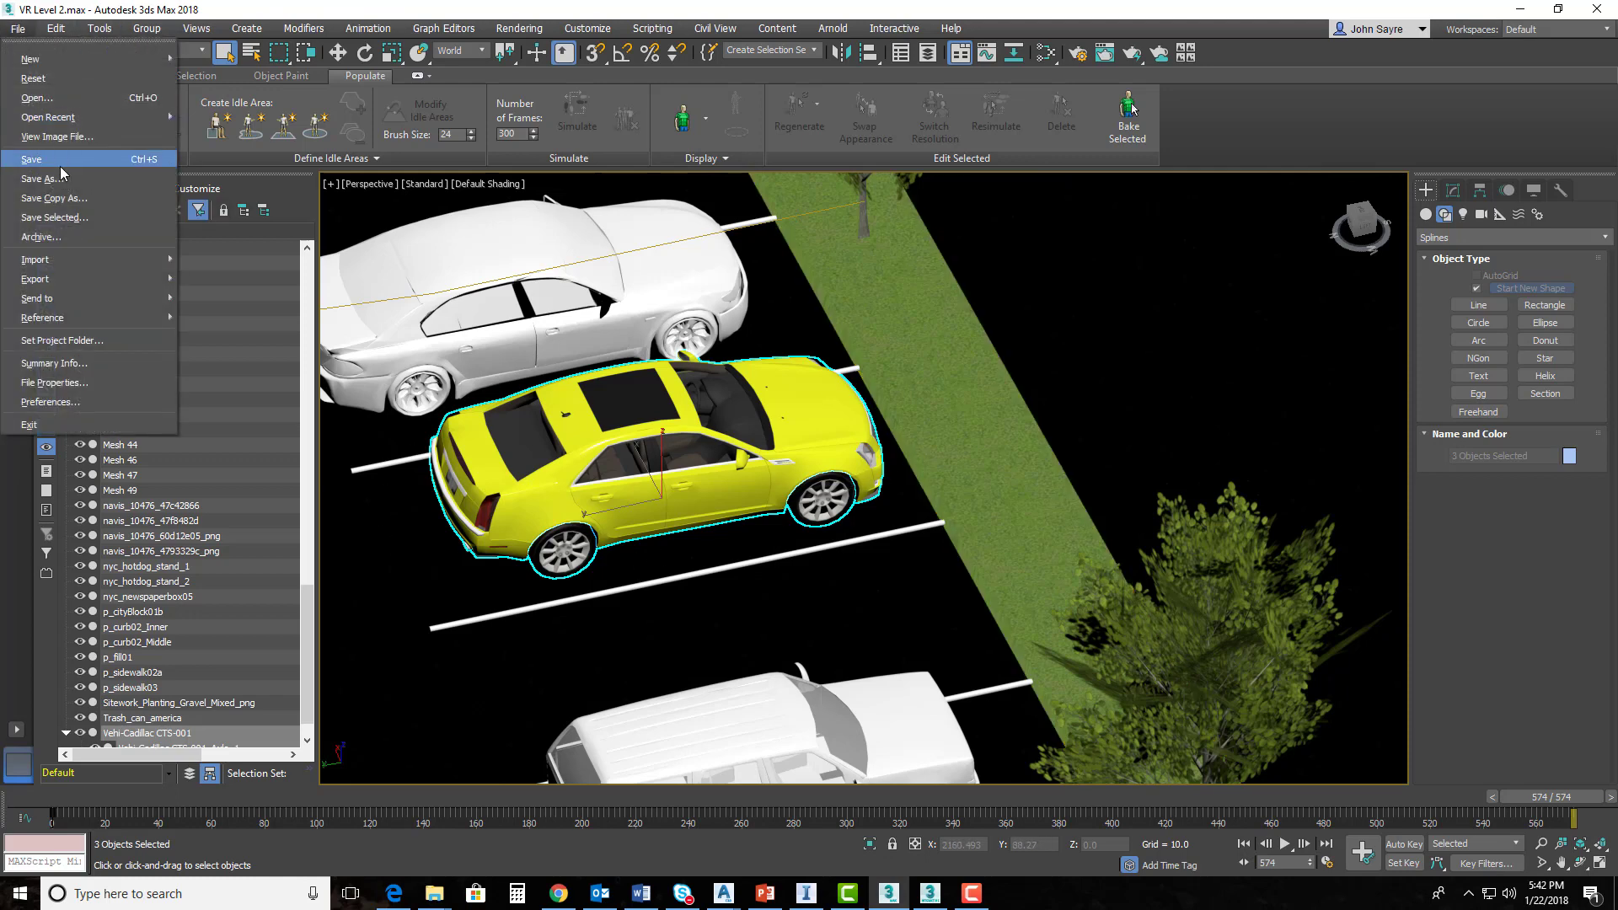
{"action": "mouse_move", "coordinate": [74, 282]}
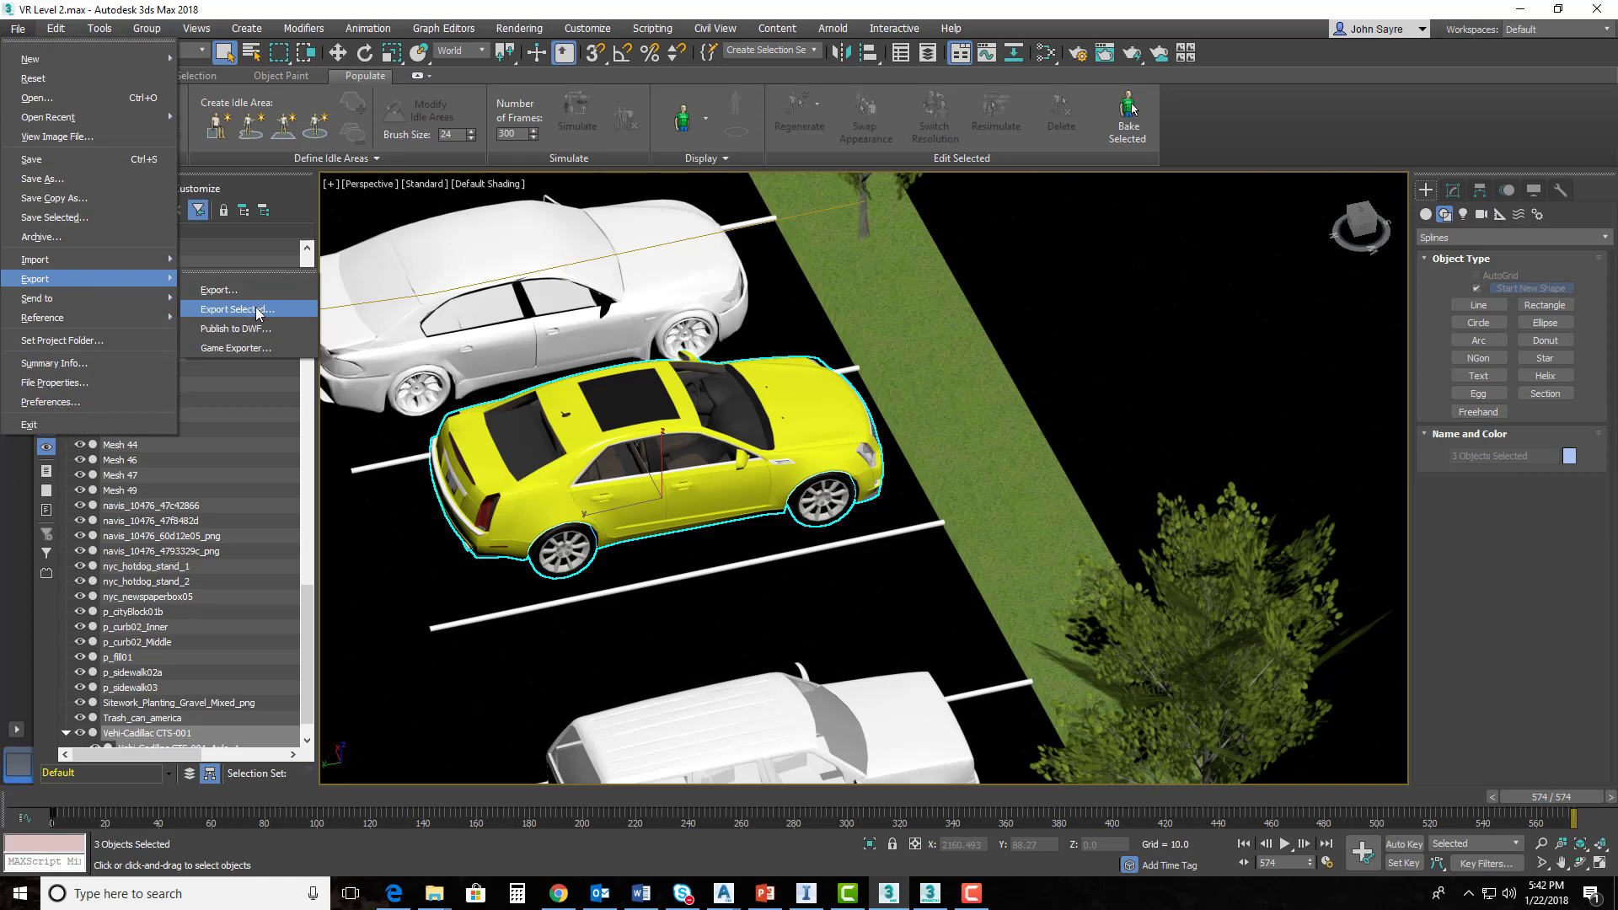
{"action": "left_click", "coordinate": [258, 310]}
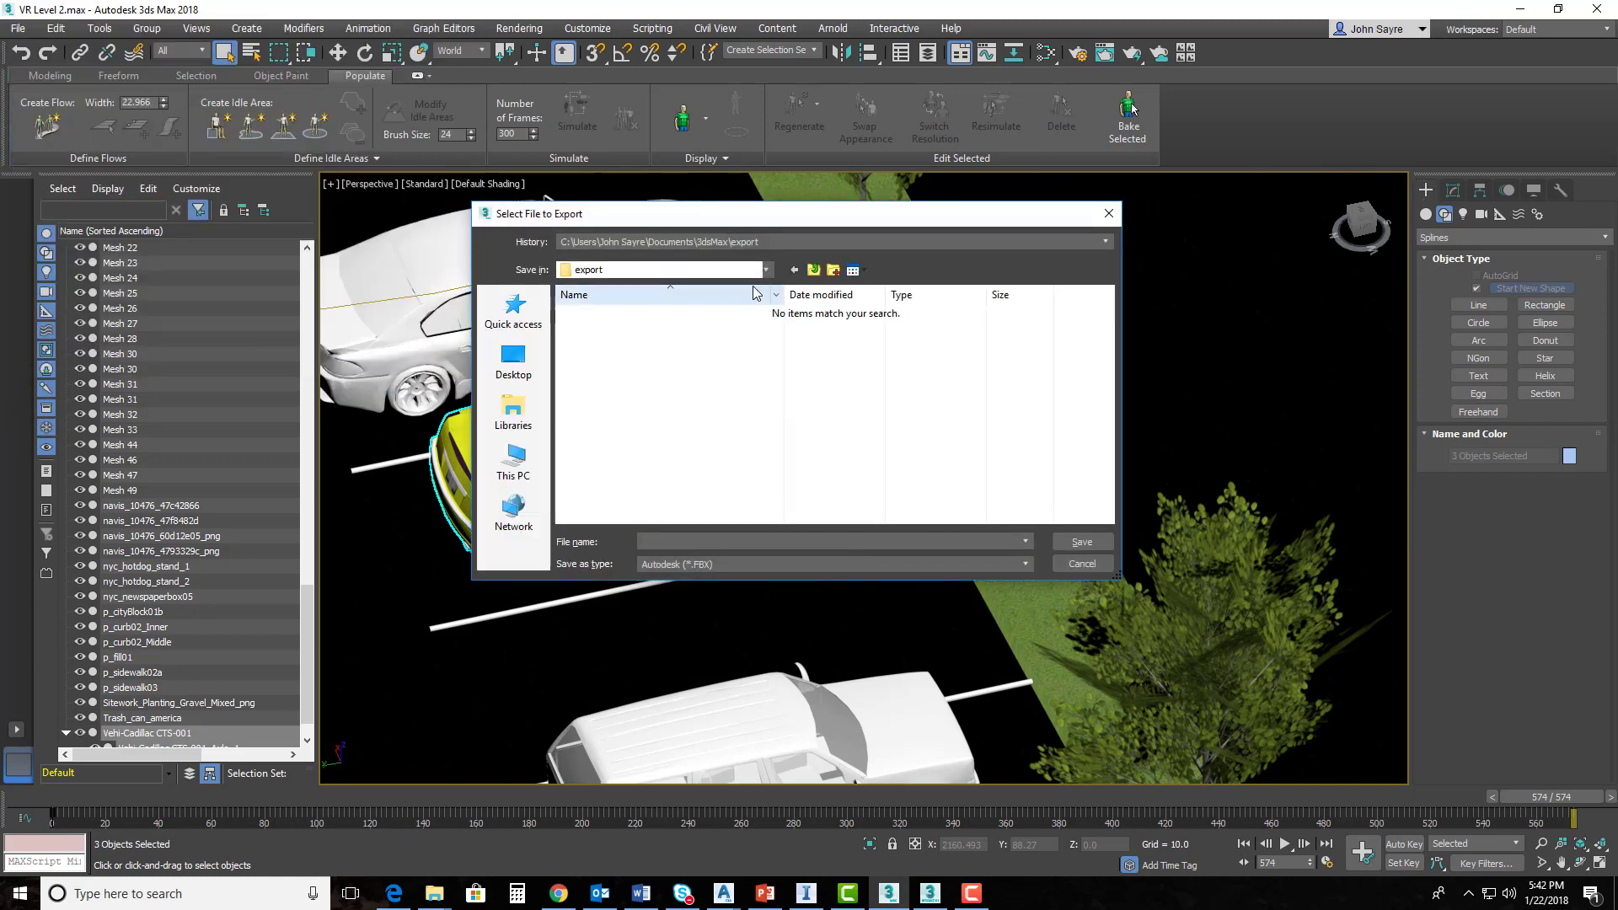
{"action": "left_click", "coordinate": [766, 269]}
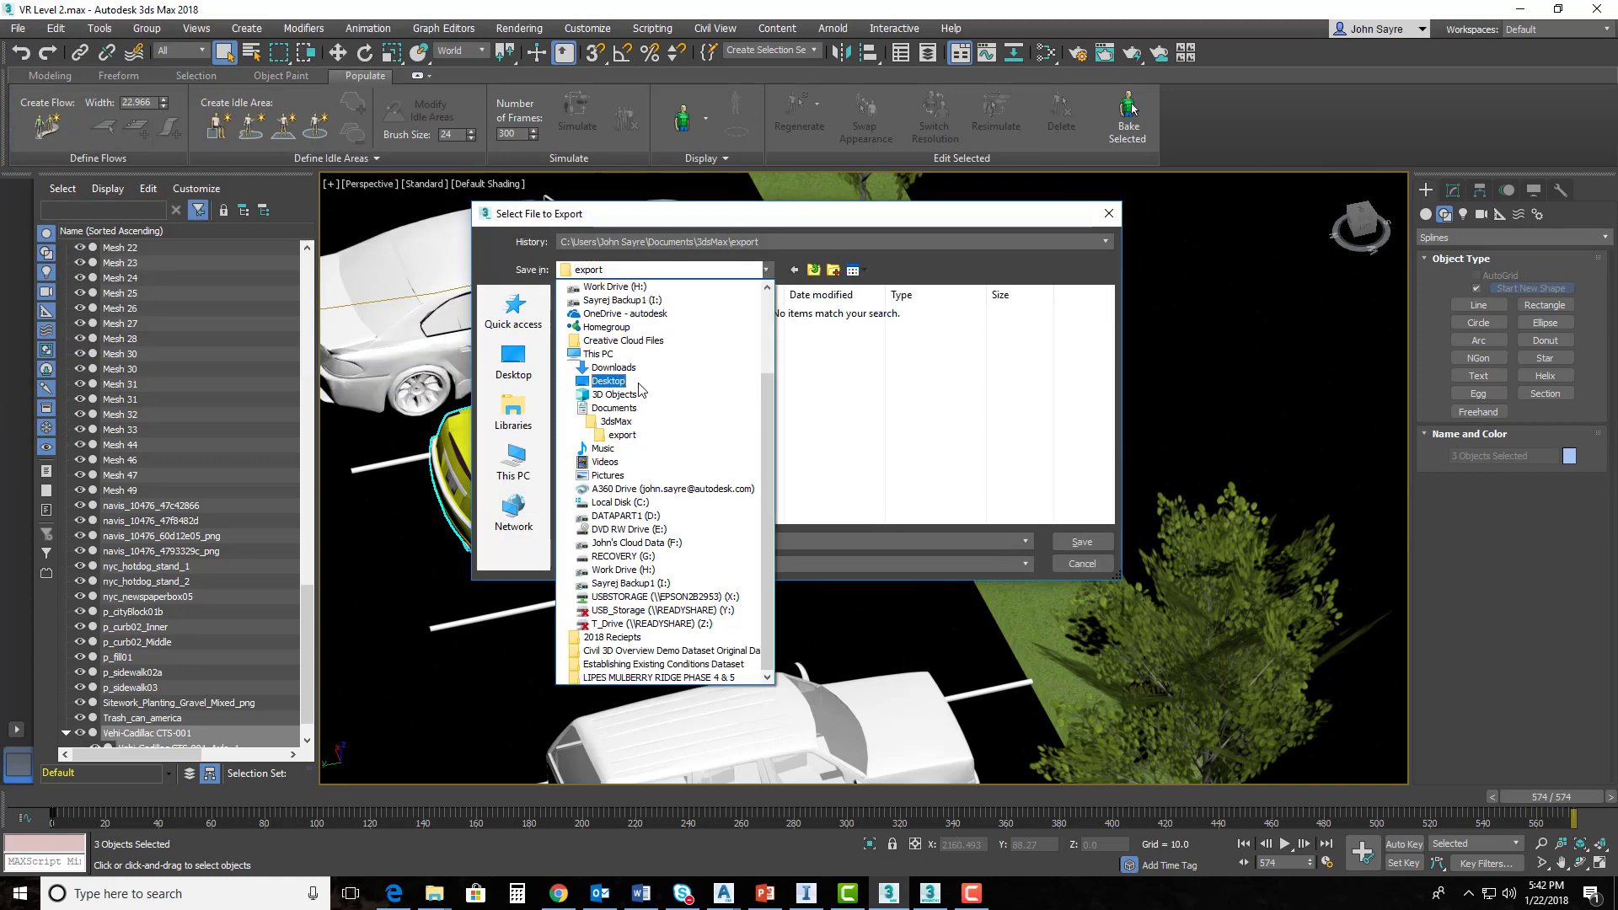
{"action": "left_click", "coordinate": [634, 517]}
{"action": "scroll", "coordinate": [663, 430], "scroll_direction": "down", "scroll_amount": 10}
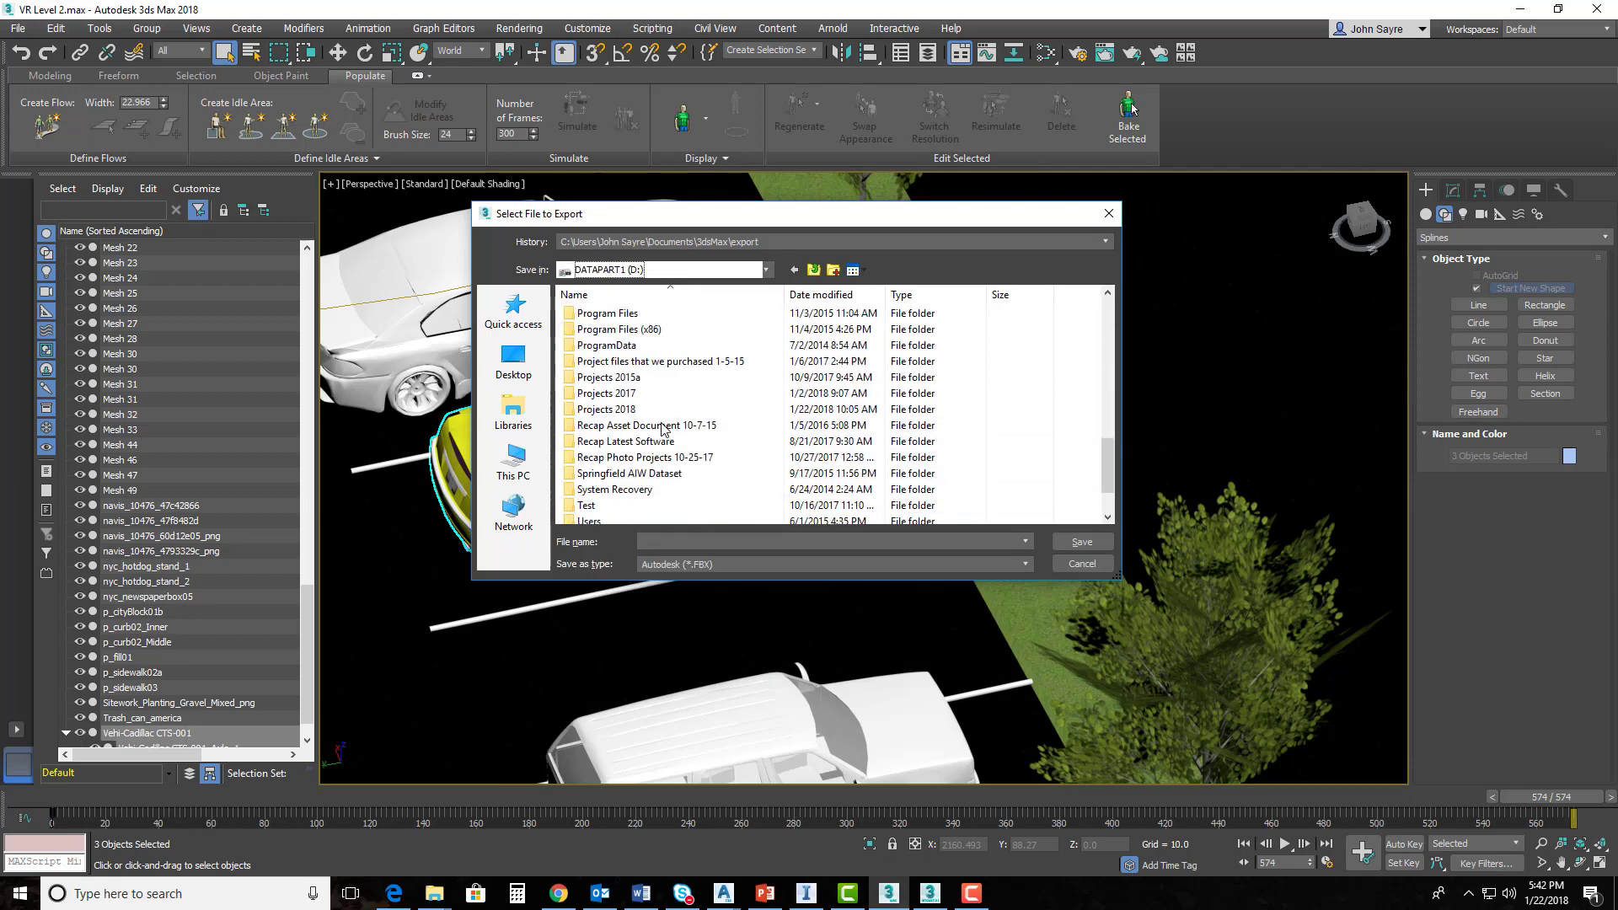
{"action": "double_click", "coordinate": [664, 409]}
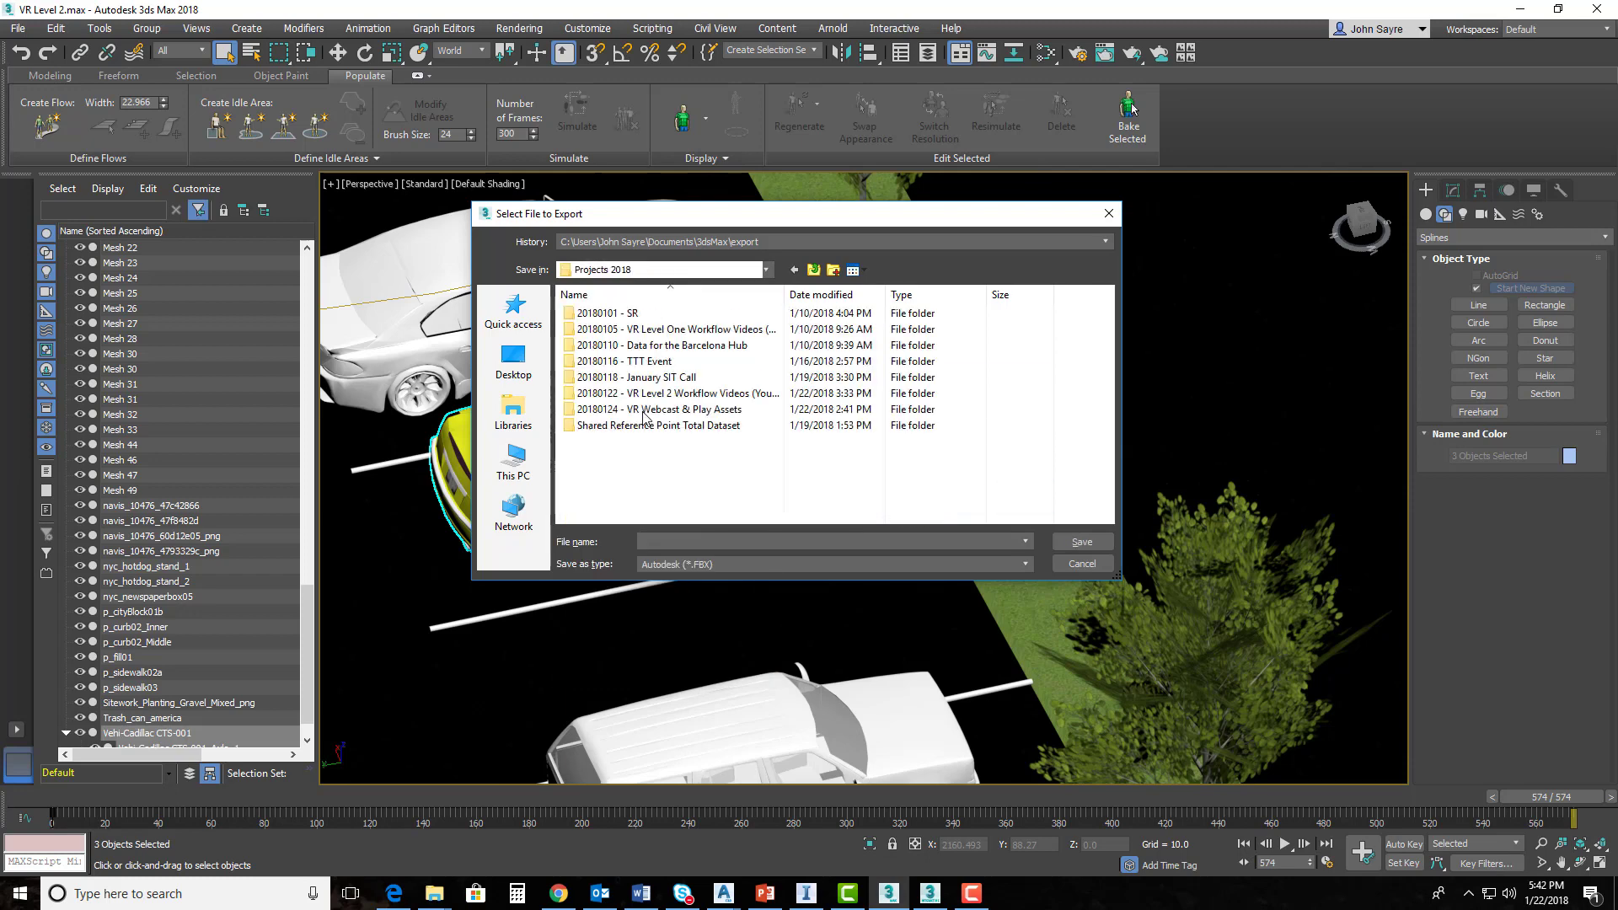
{"action": "double_click", "coordinate": [710, 402]}
- Create a folder named Car in the project folder and save the FBX export inside it as CTS
{"action": "key", "text": "ctrl+shift+n"}
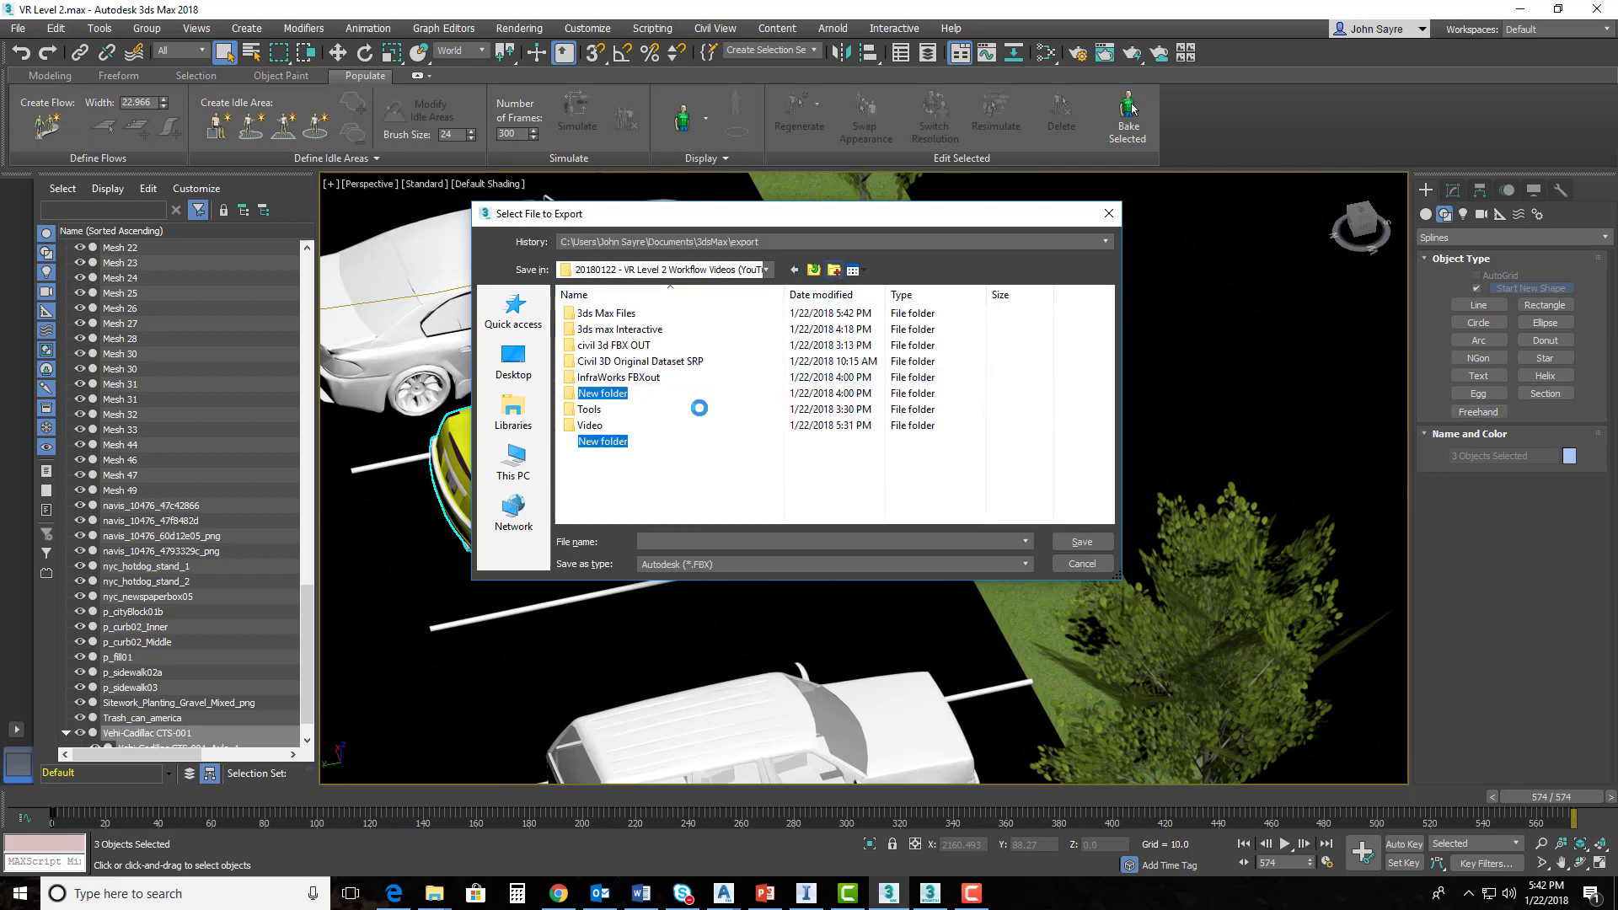
{"action": "type", "text": "Car"}
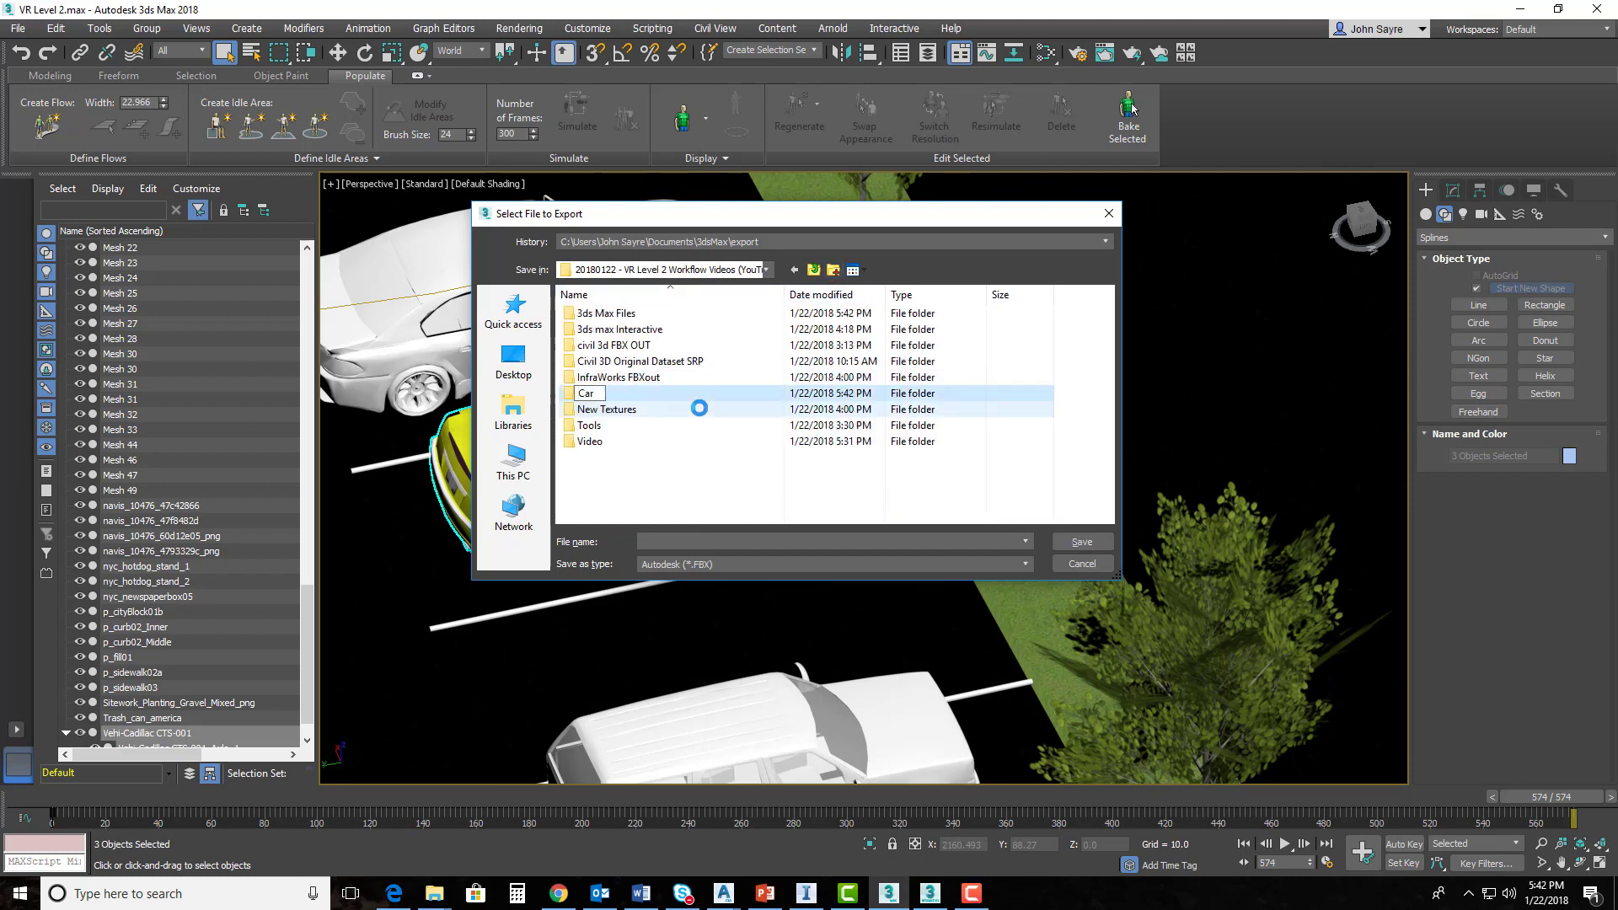
{"action": "key", "text": "Return"}
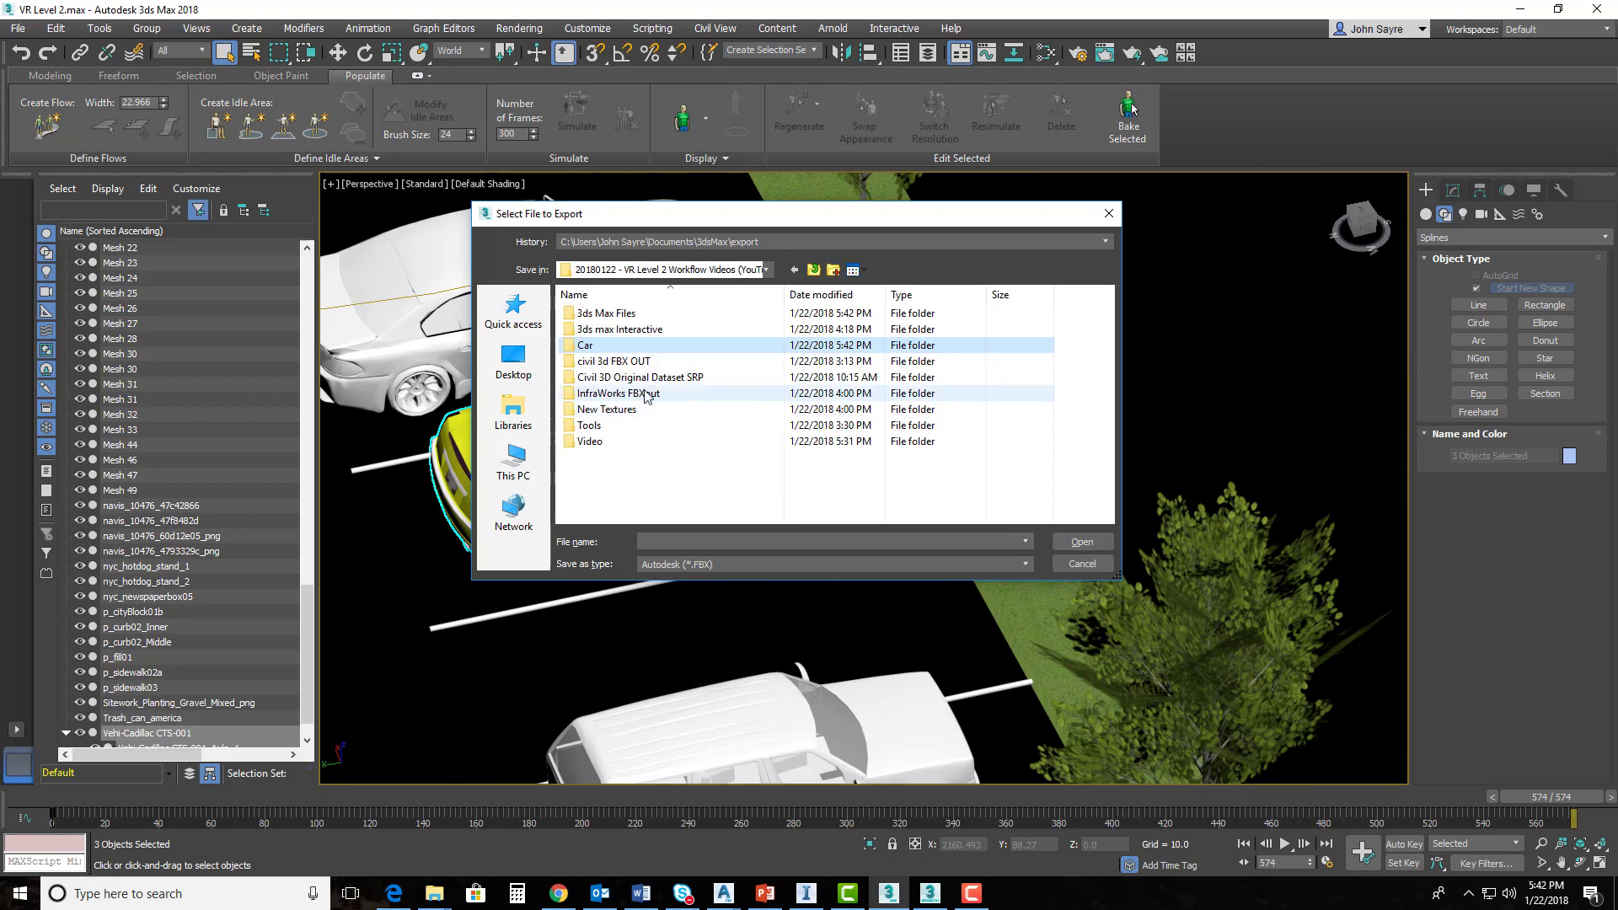
{"action": "double_click", "coordinate": [611, 347]}
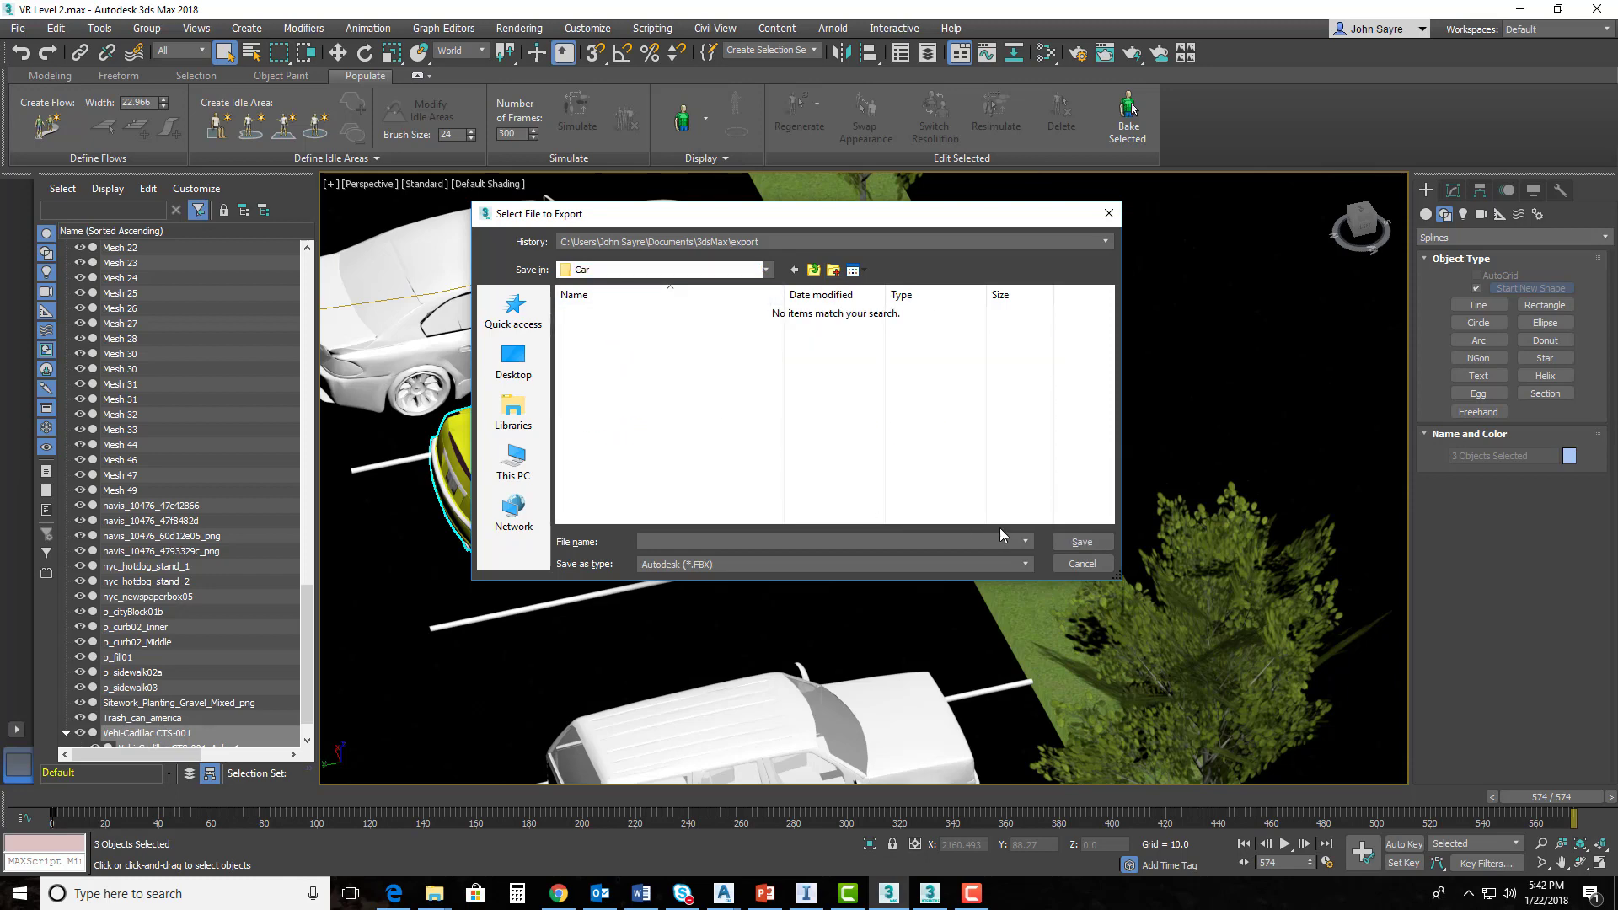
{"action": "left_click", "coordinate": [662, 541]}
{"action": "type", "text": "CTS"}
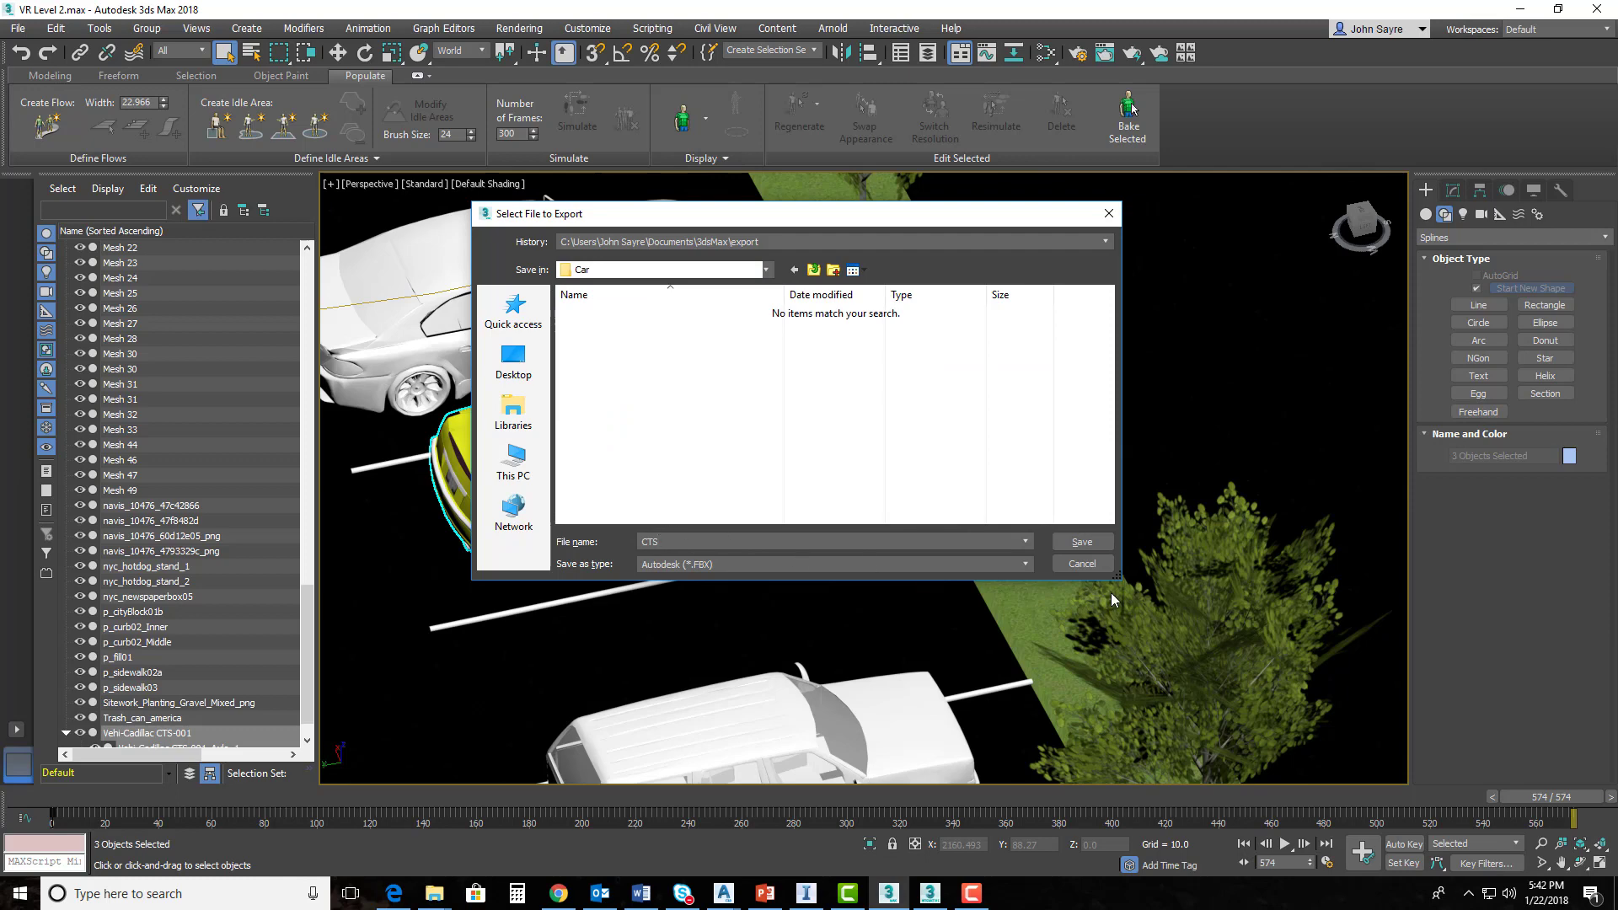
{"action": "left_click", "coordinate": [1085, 546]}
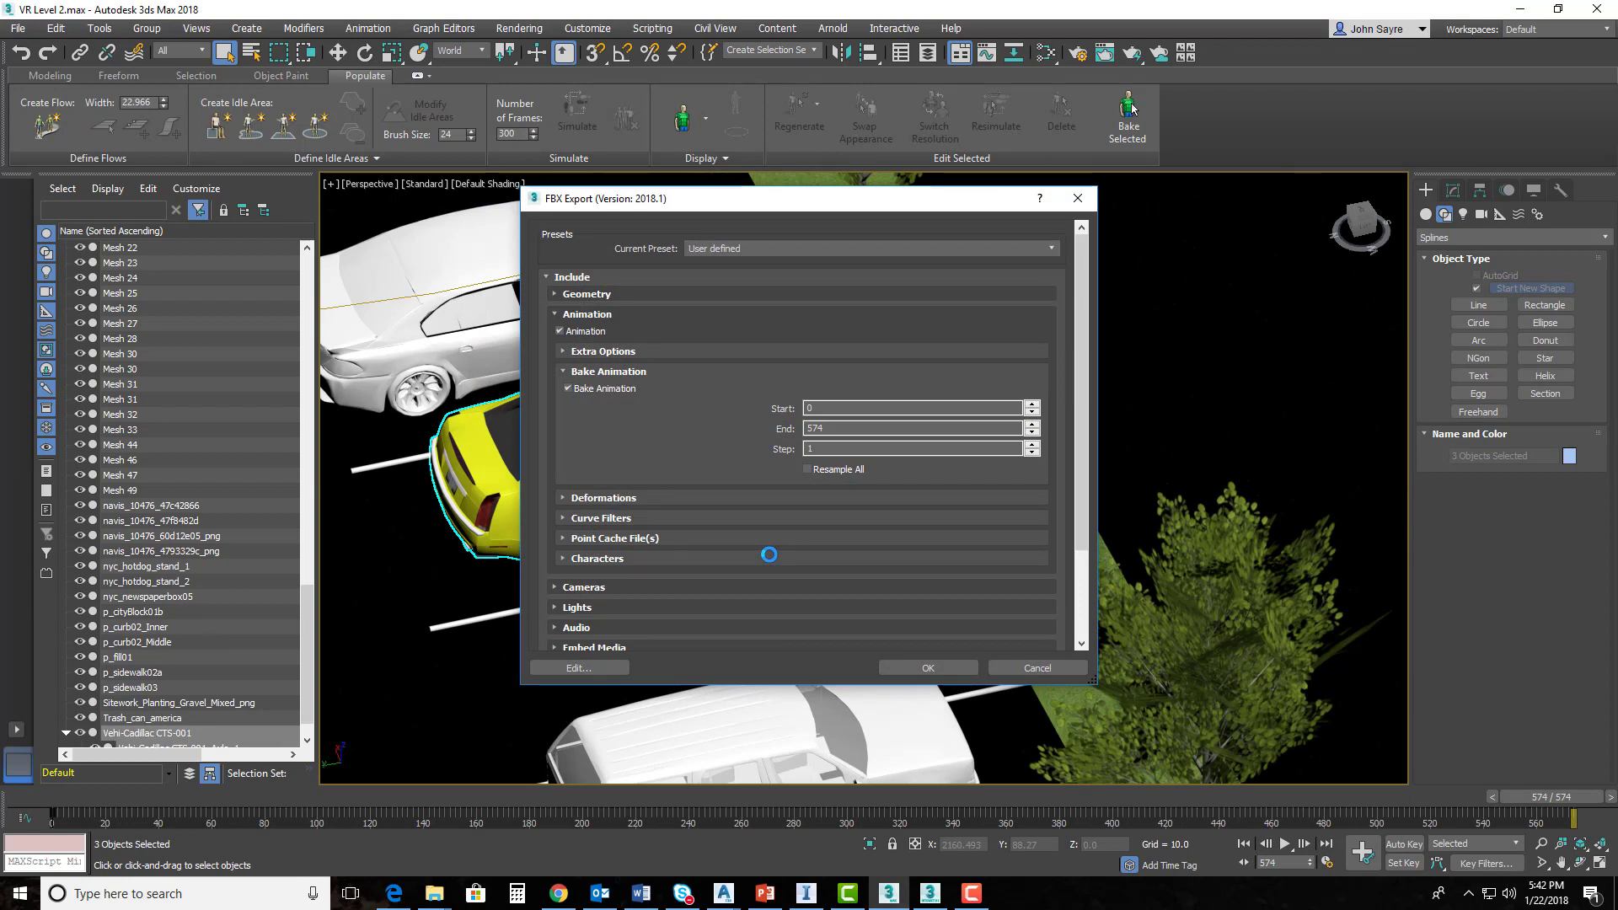
- Complete the FBX export with Animation and Bake Animation enabled for frames 0 to 574, and save the scene
{"action": "left_click", "coordinate": [565, 372]}
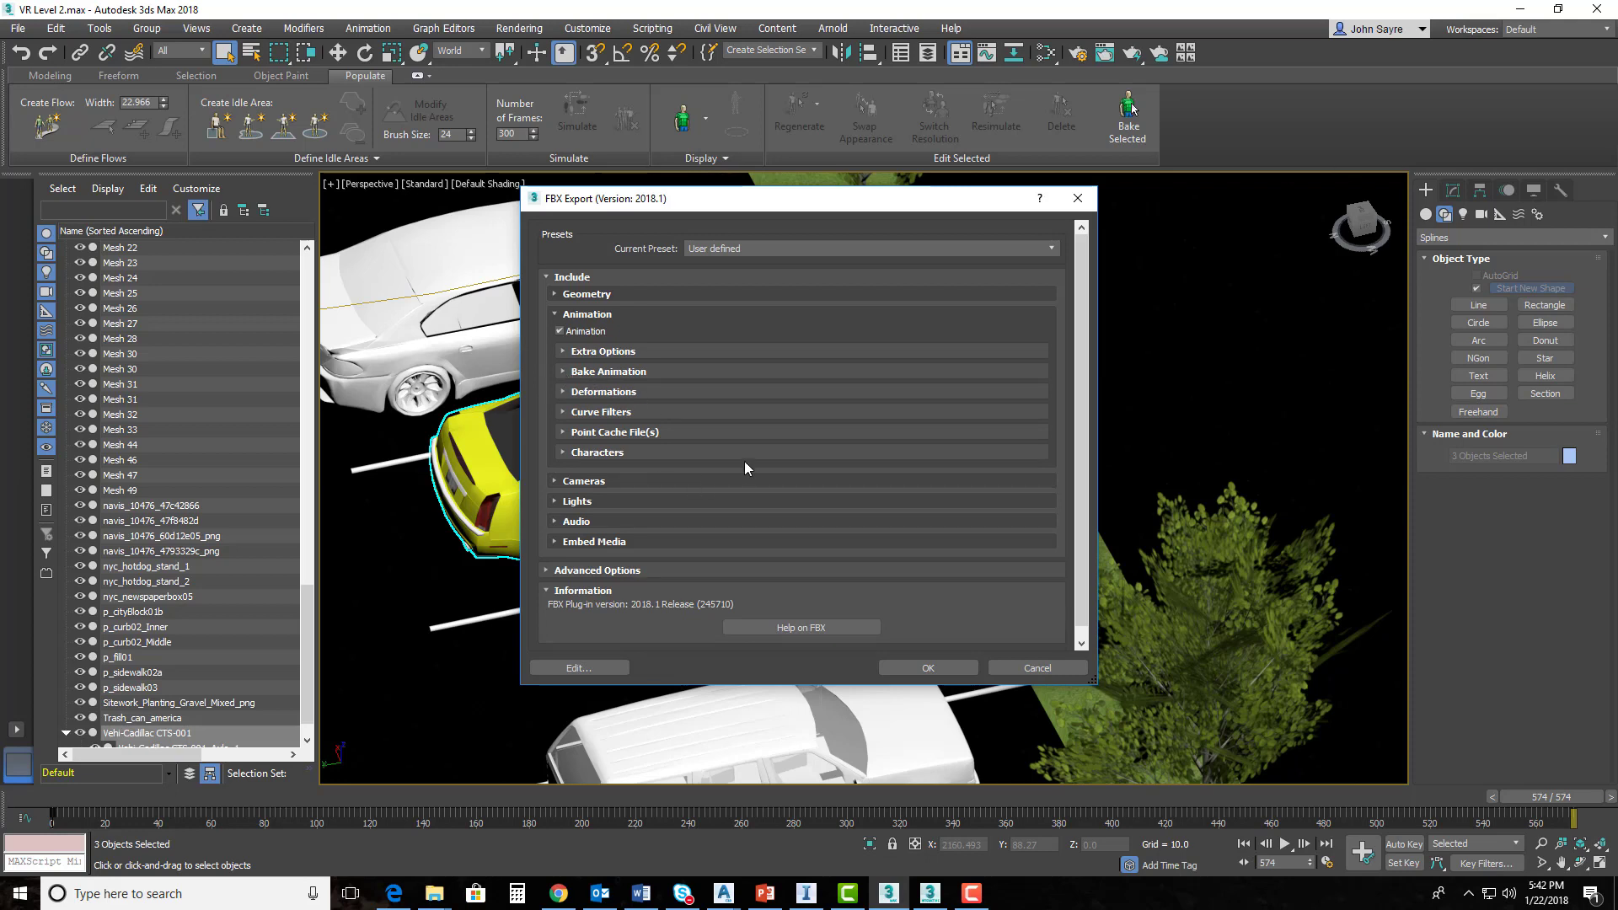
{"action": "left_click", "coordinate": [563, 372]}
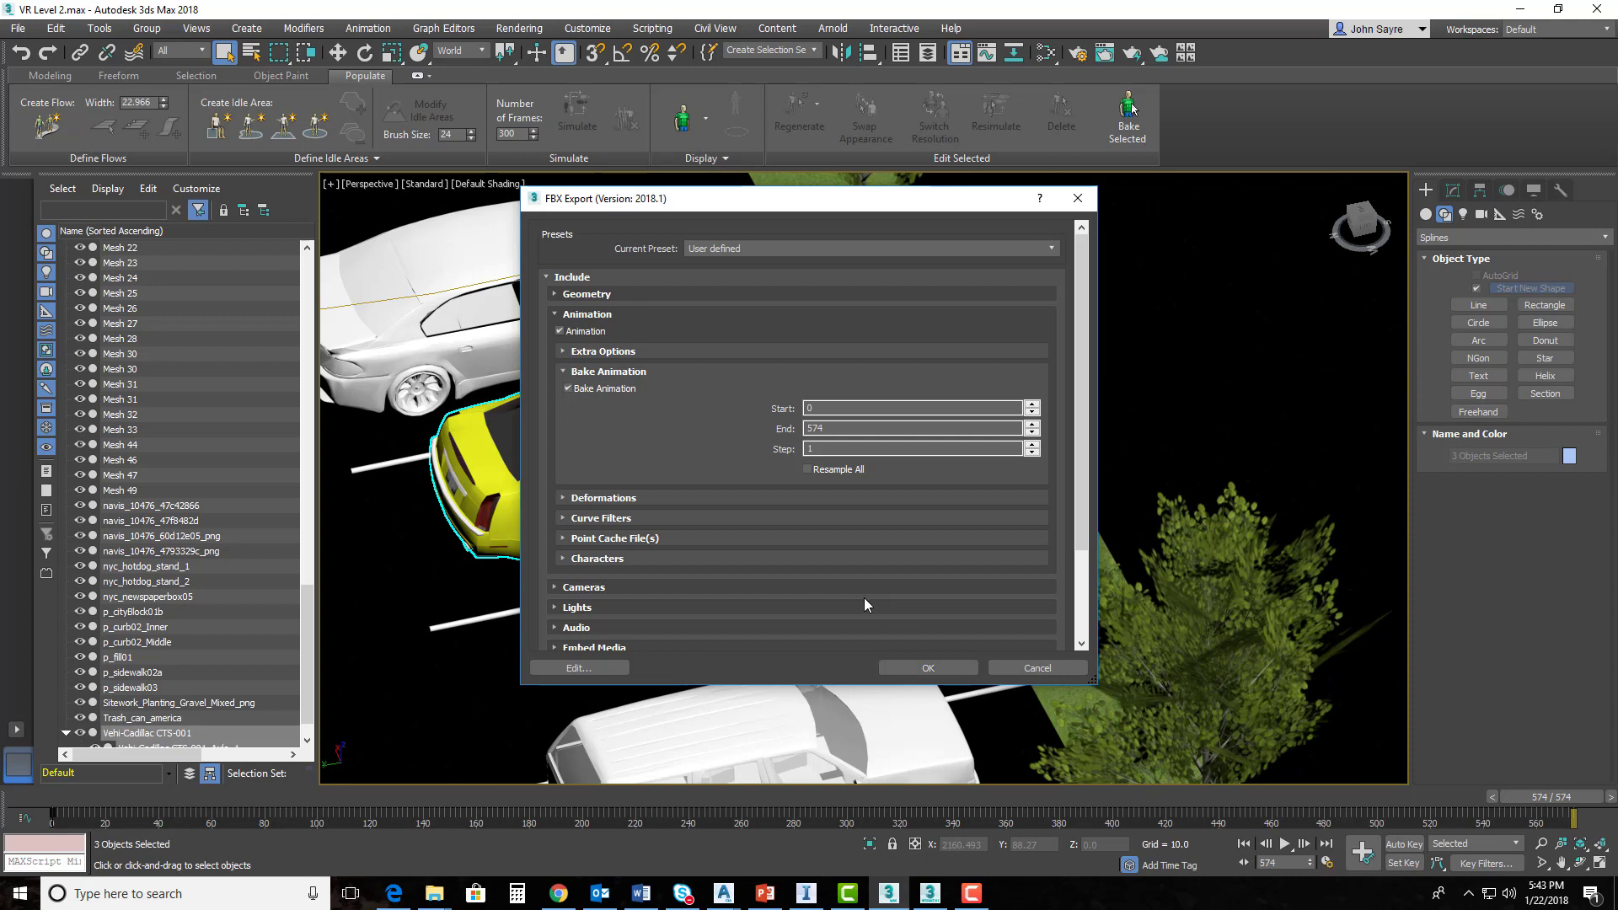
{"action": "left_click", "coordinate": [928, 667]}
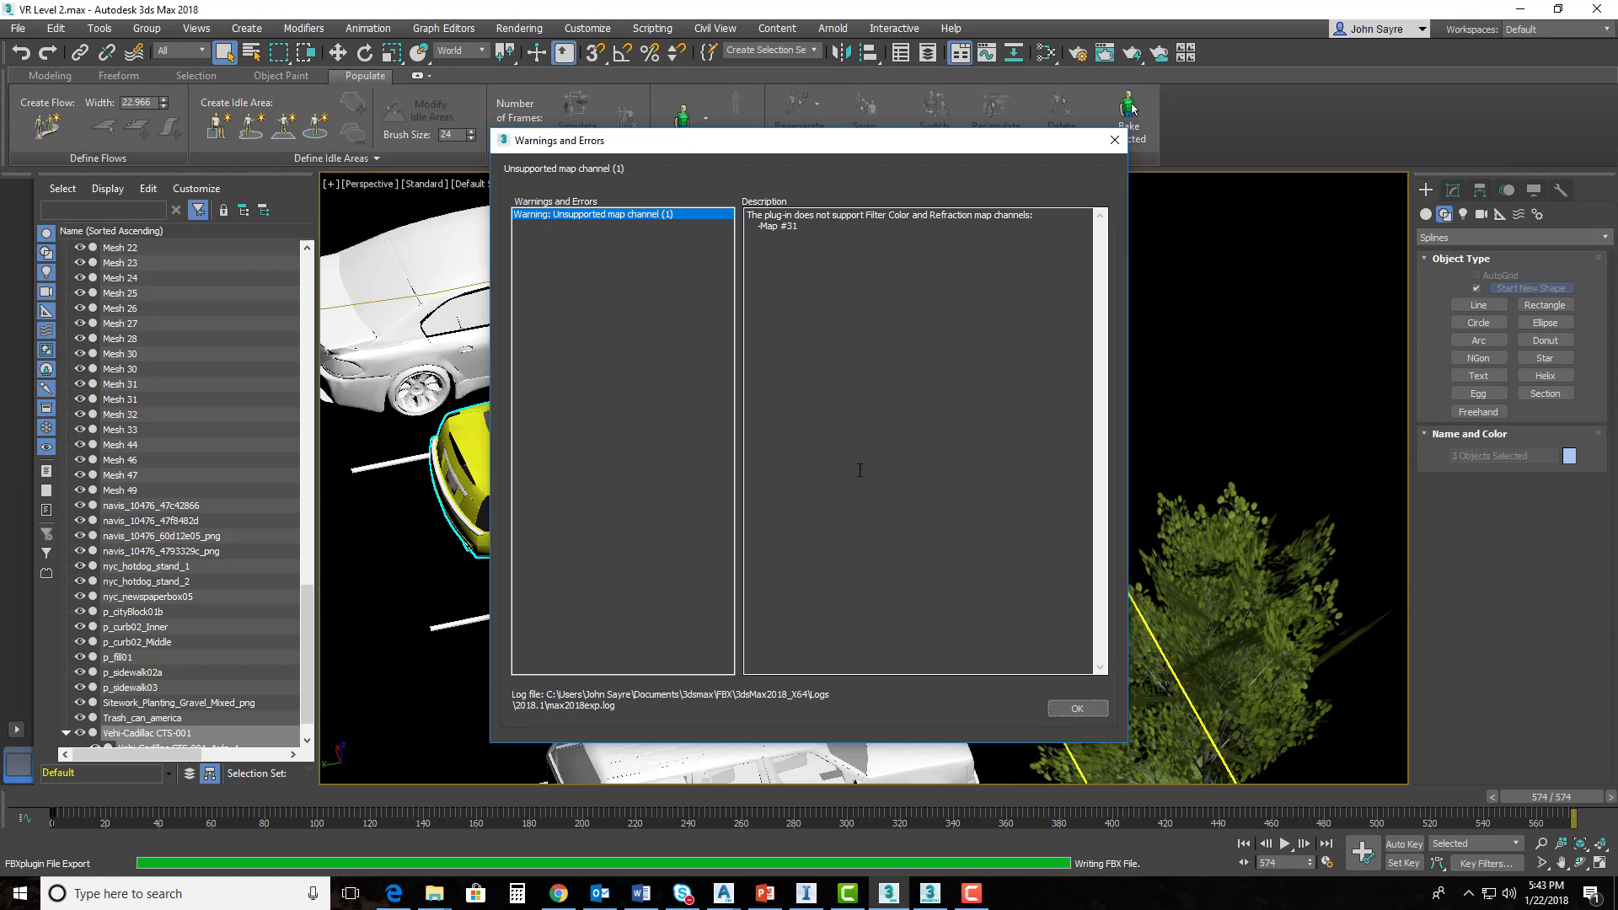
{"action": "left_click", "coordinate": [1077, 708]}
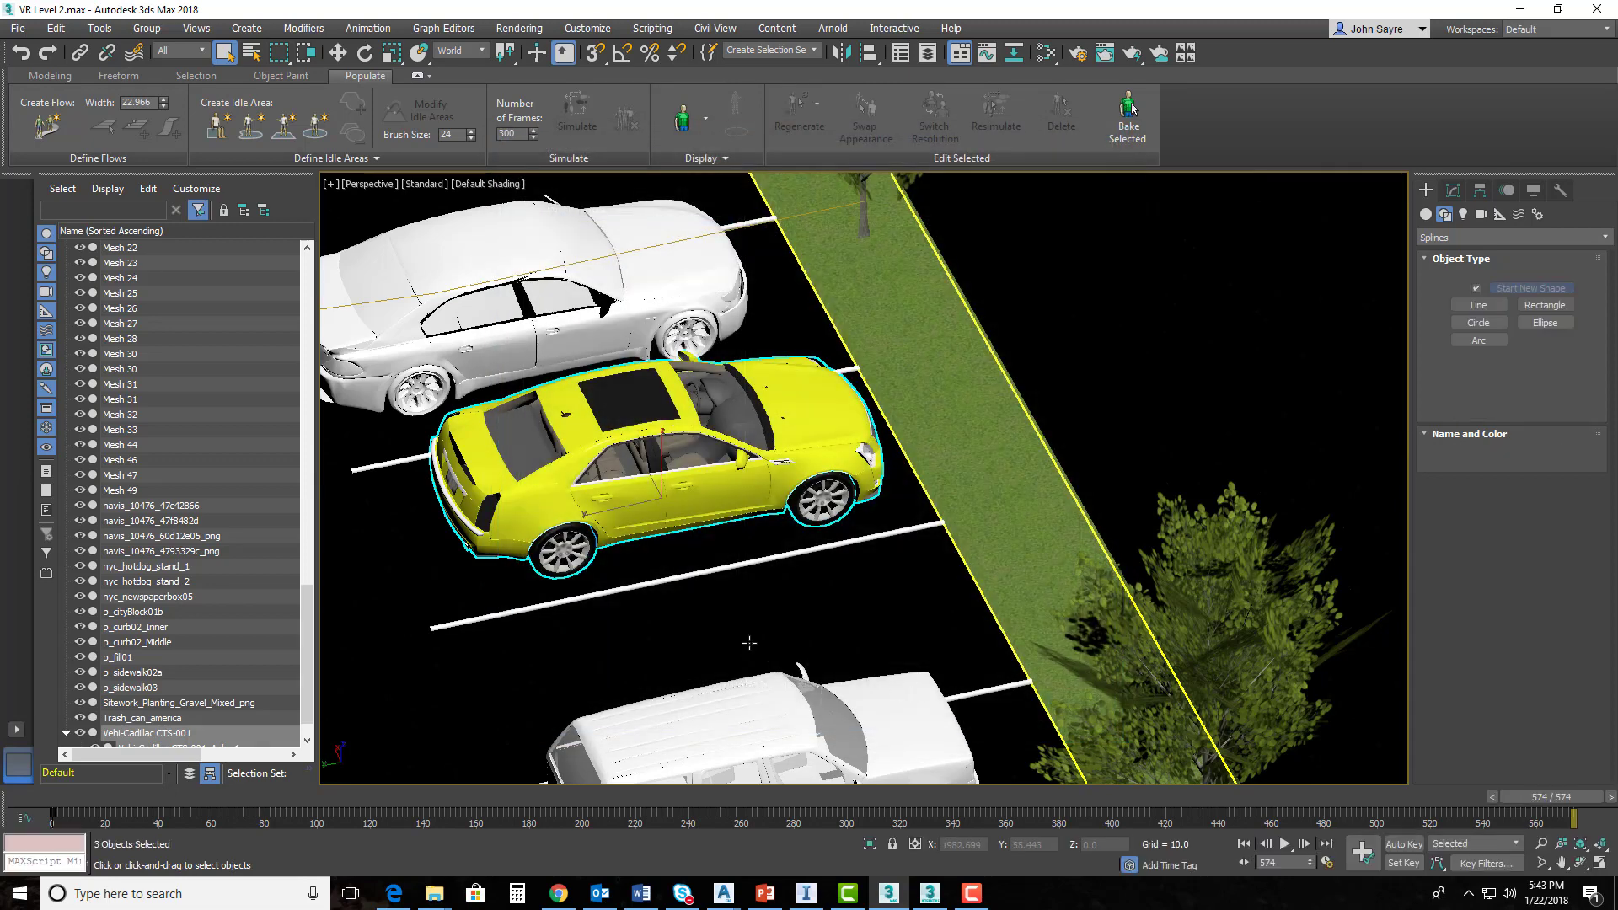
{"action": "left_click", "coordinate": [18, 28]}
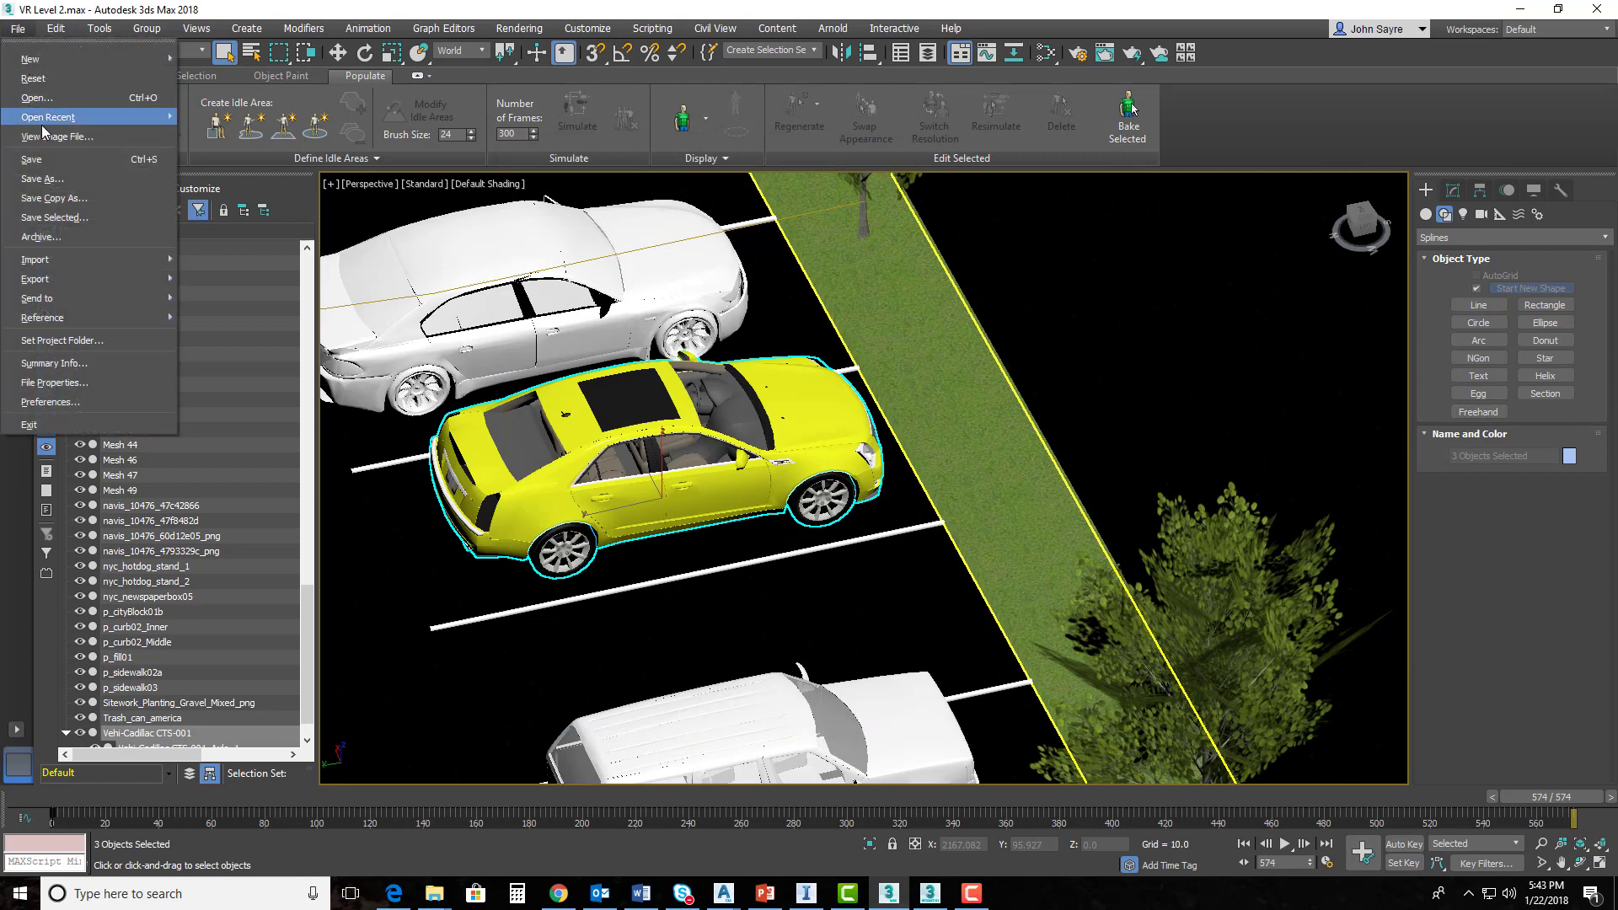
{"action": "left_click", "coordinate": [33, 159]}
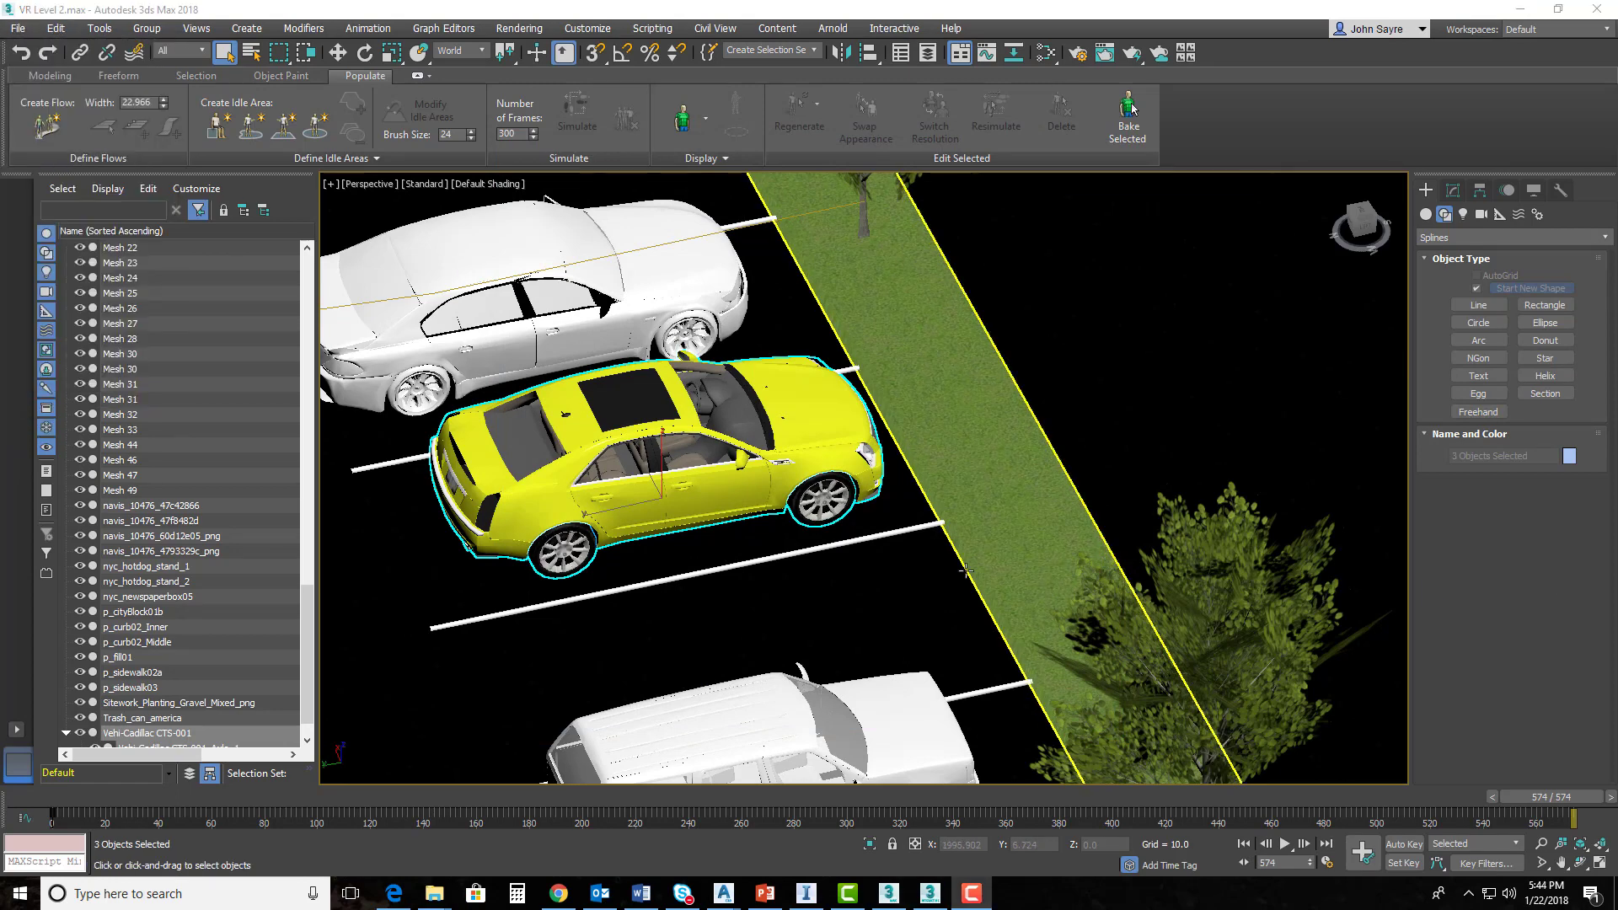
- Switch to 3ds Max Interactive and create a Live Assets folder inside the project's content folder
{"action": "left_click", "coordinate": [931, 894]}
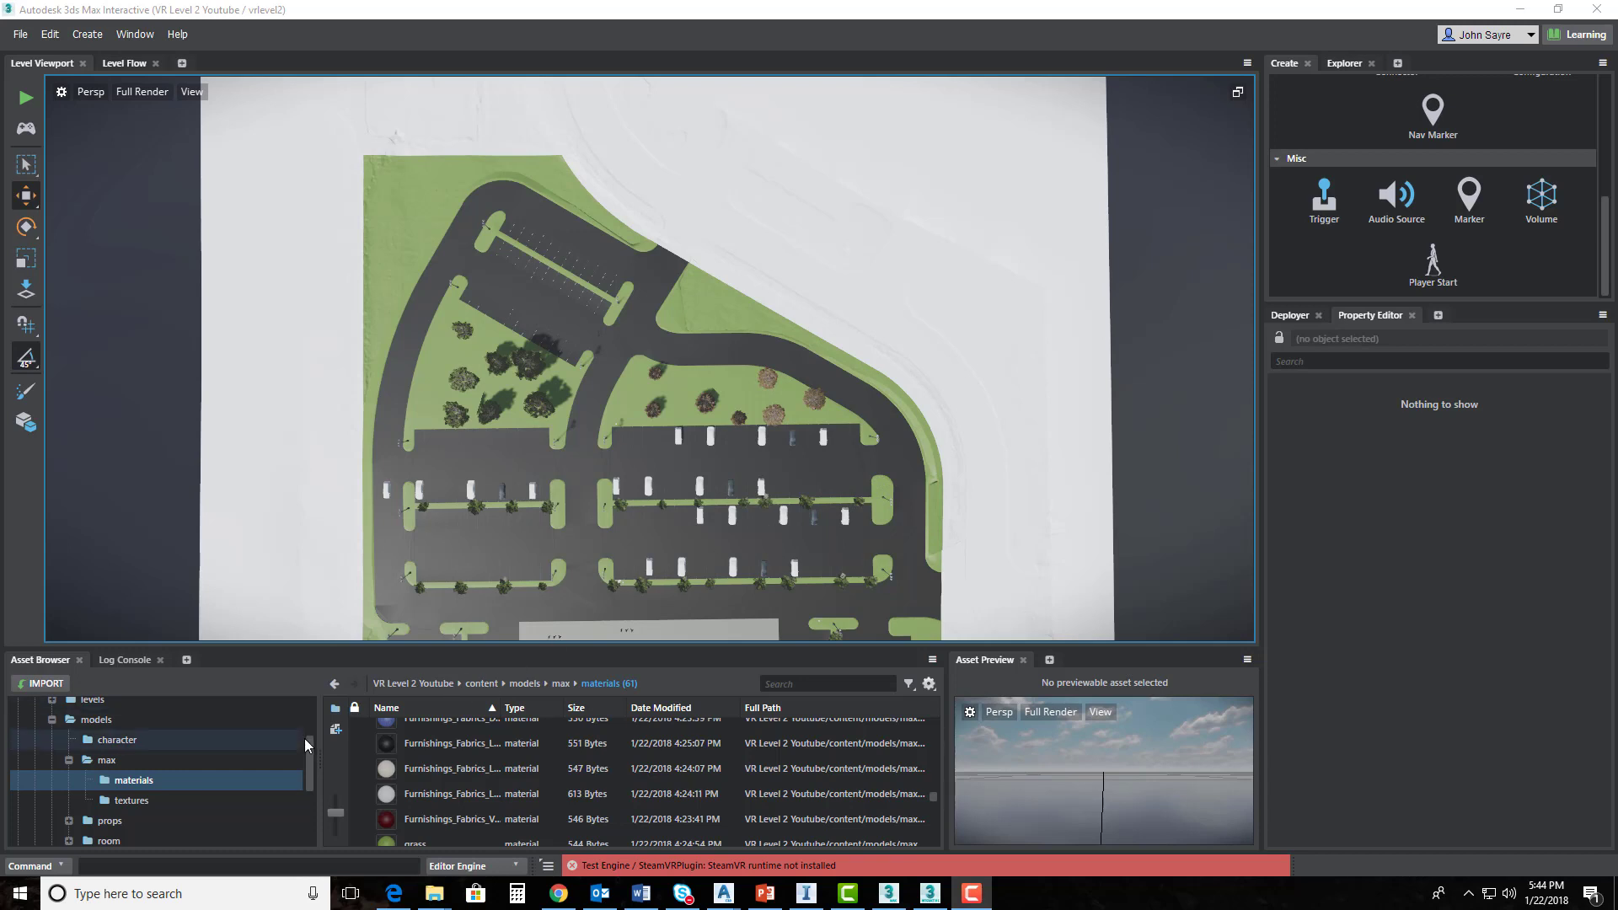
{"action": "left_click_drag", "start_coordinate": [310, 750], "coordinate": [299, 696]}
{"action": "left_click", "coordinate": [52, 810]}
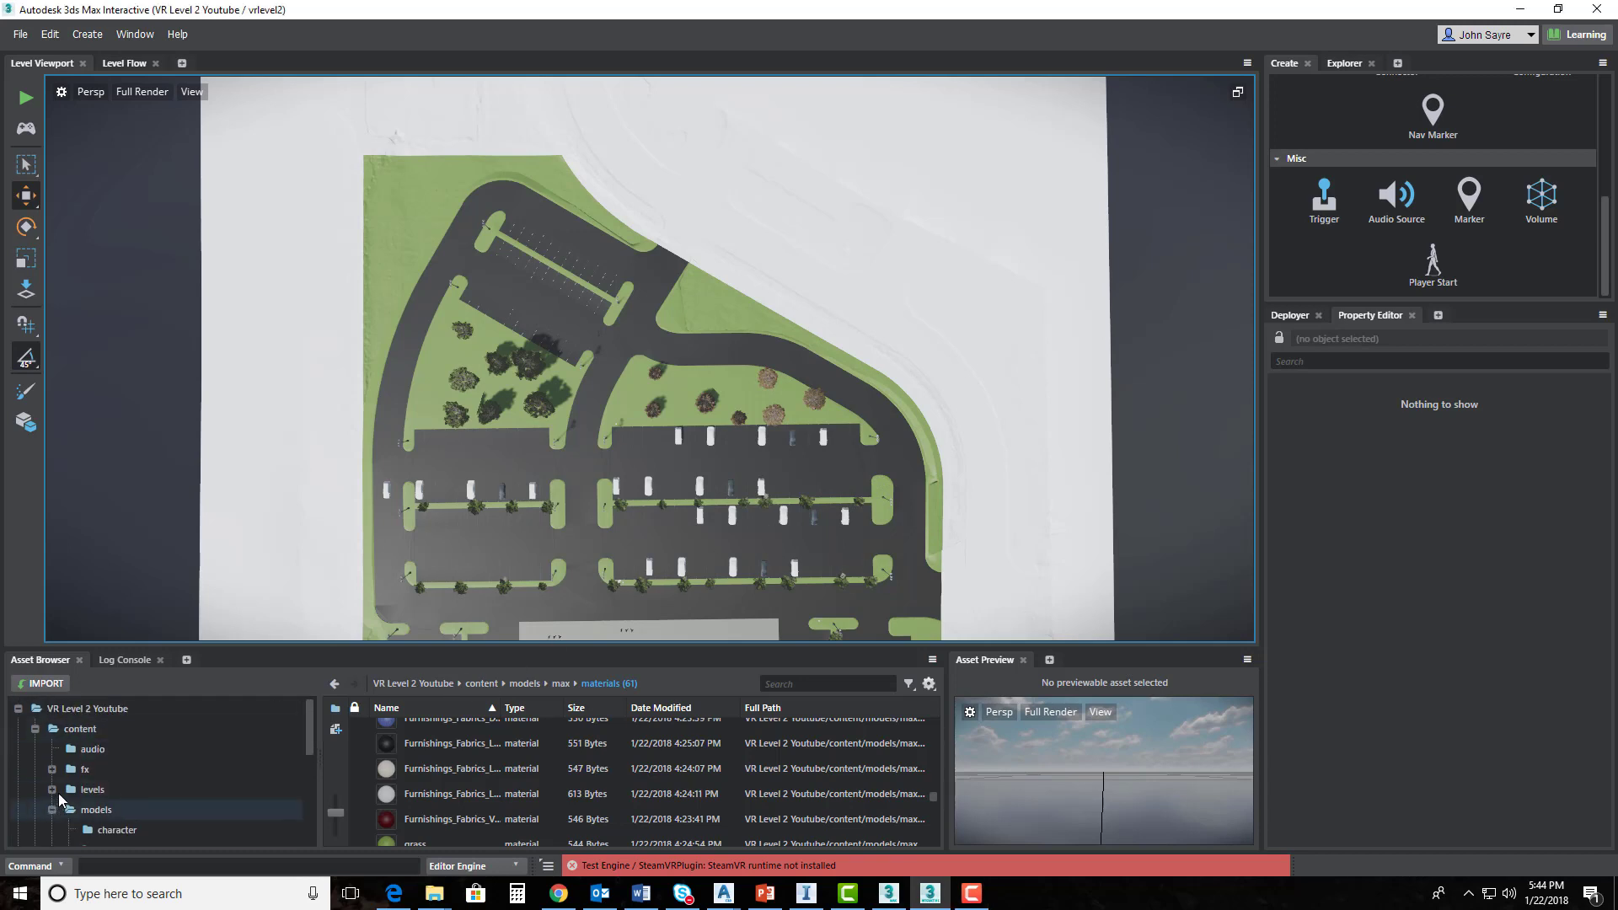
{"action": "left_click", "coordinate": [35, 728]}
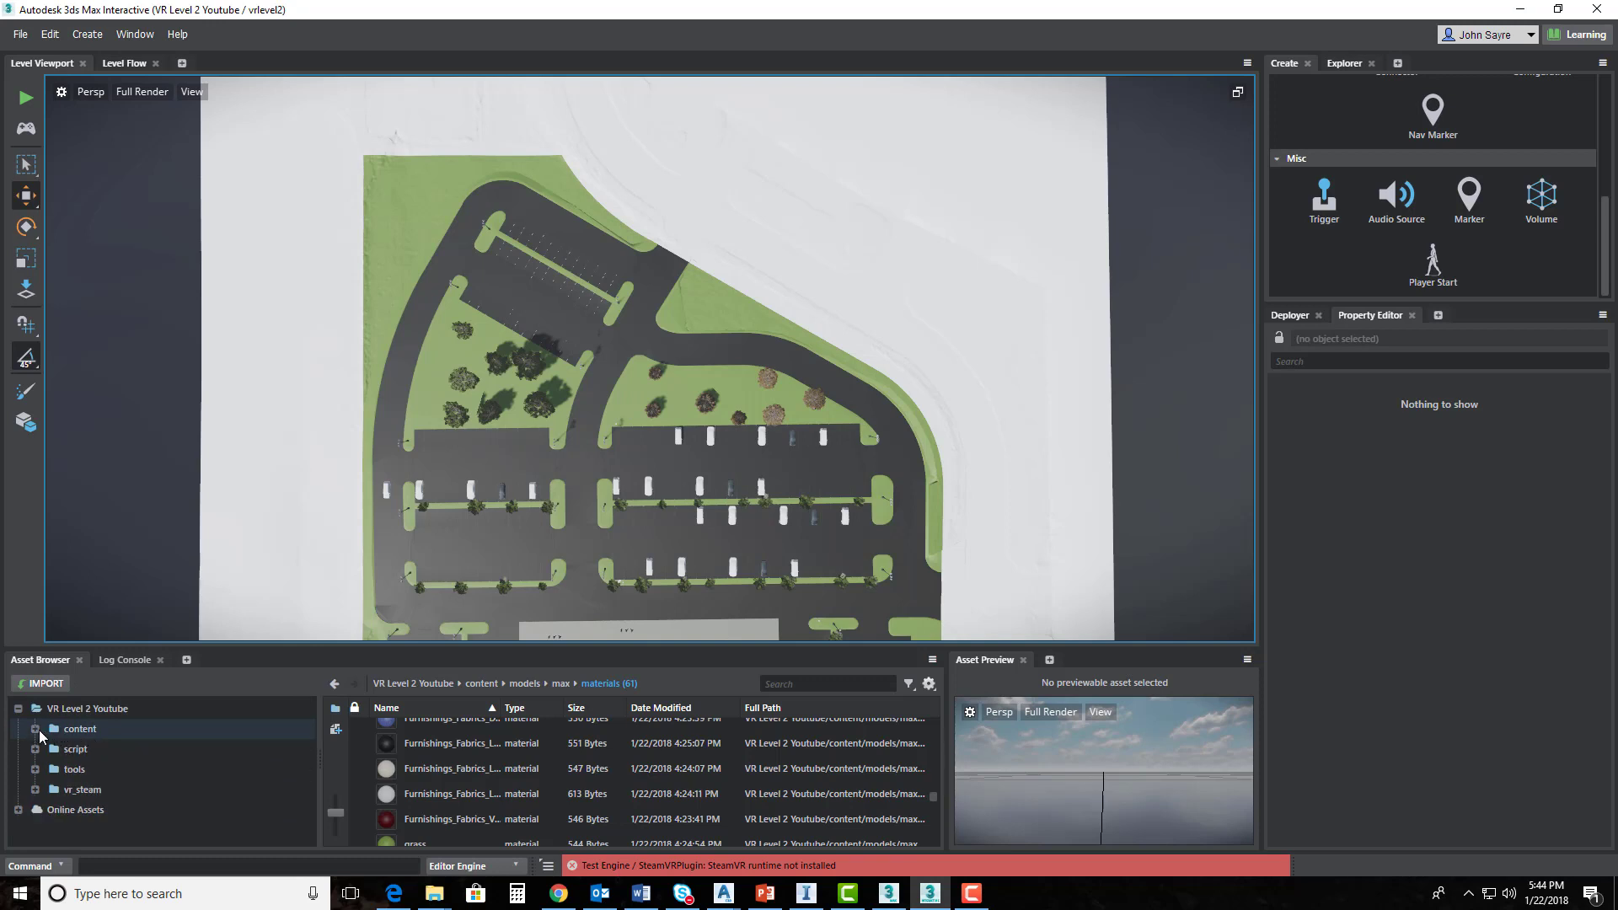
{"action": "left_click", "coordinate": [35, 729]}
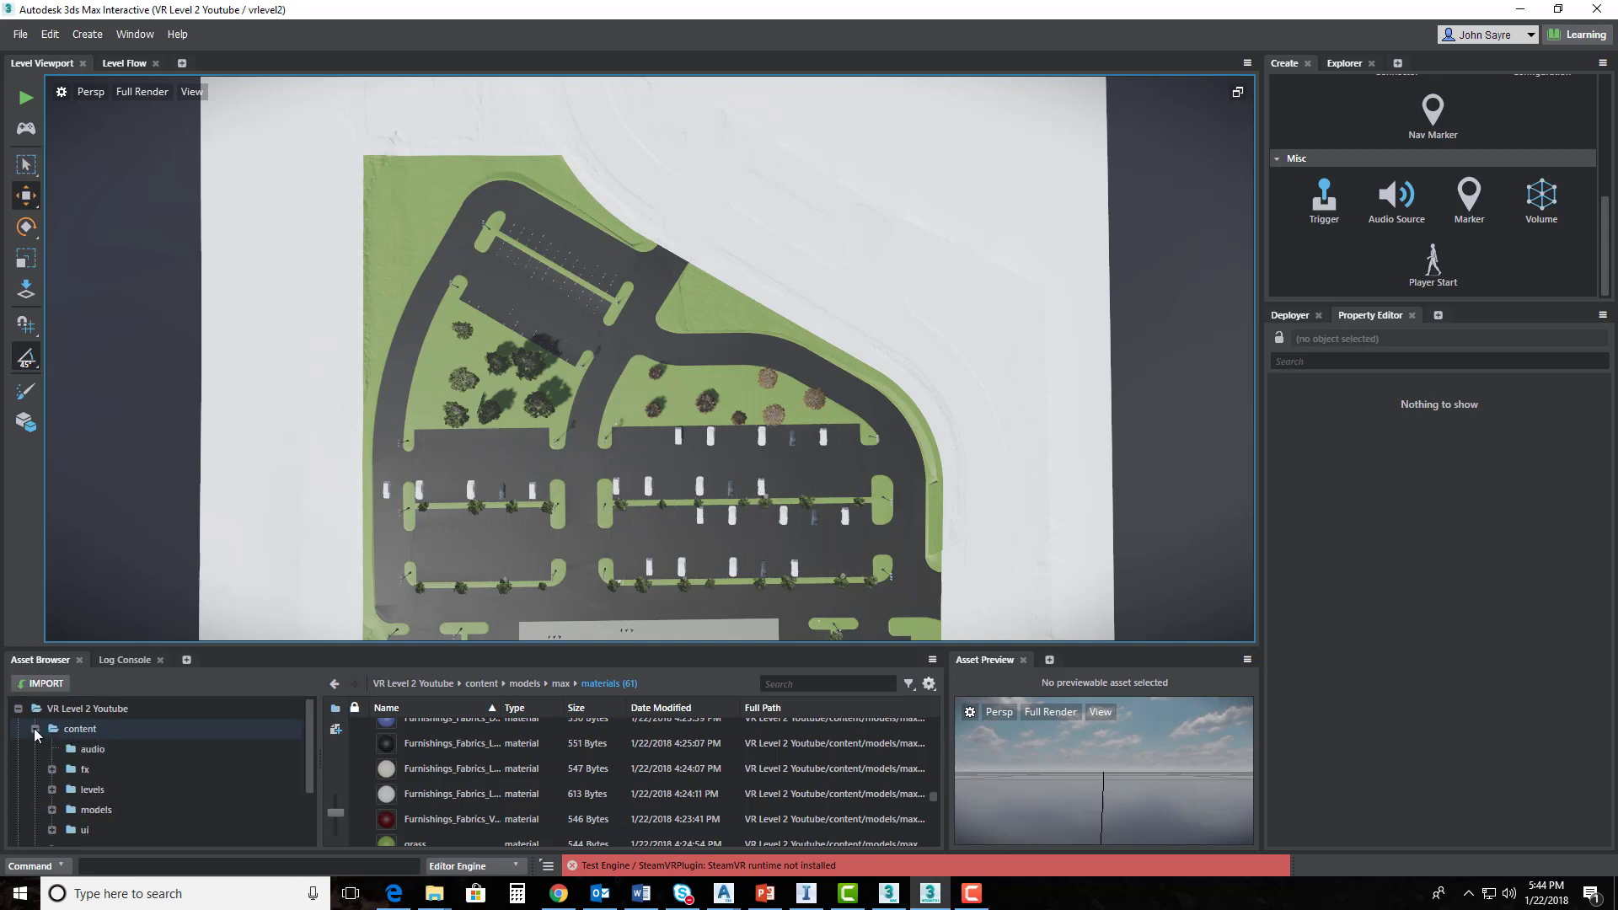
{"action": "right_click", "coordinate": [118, 729]}
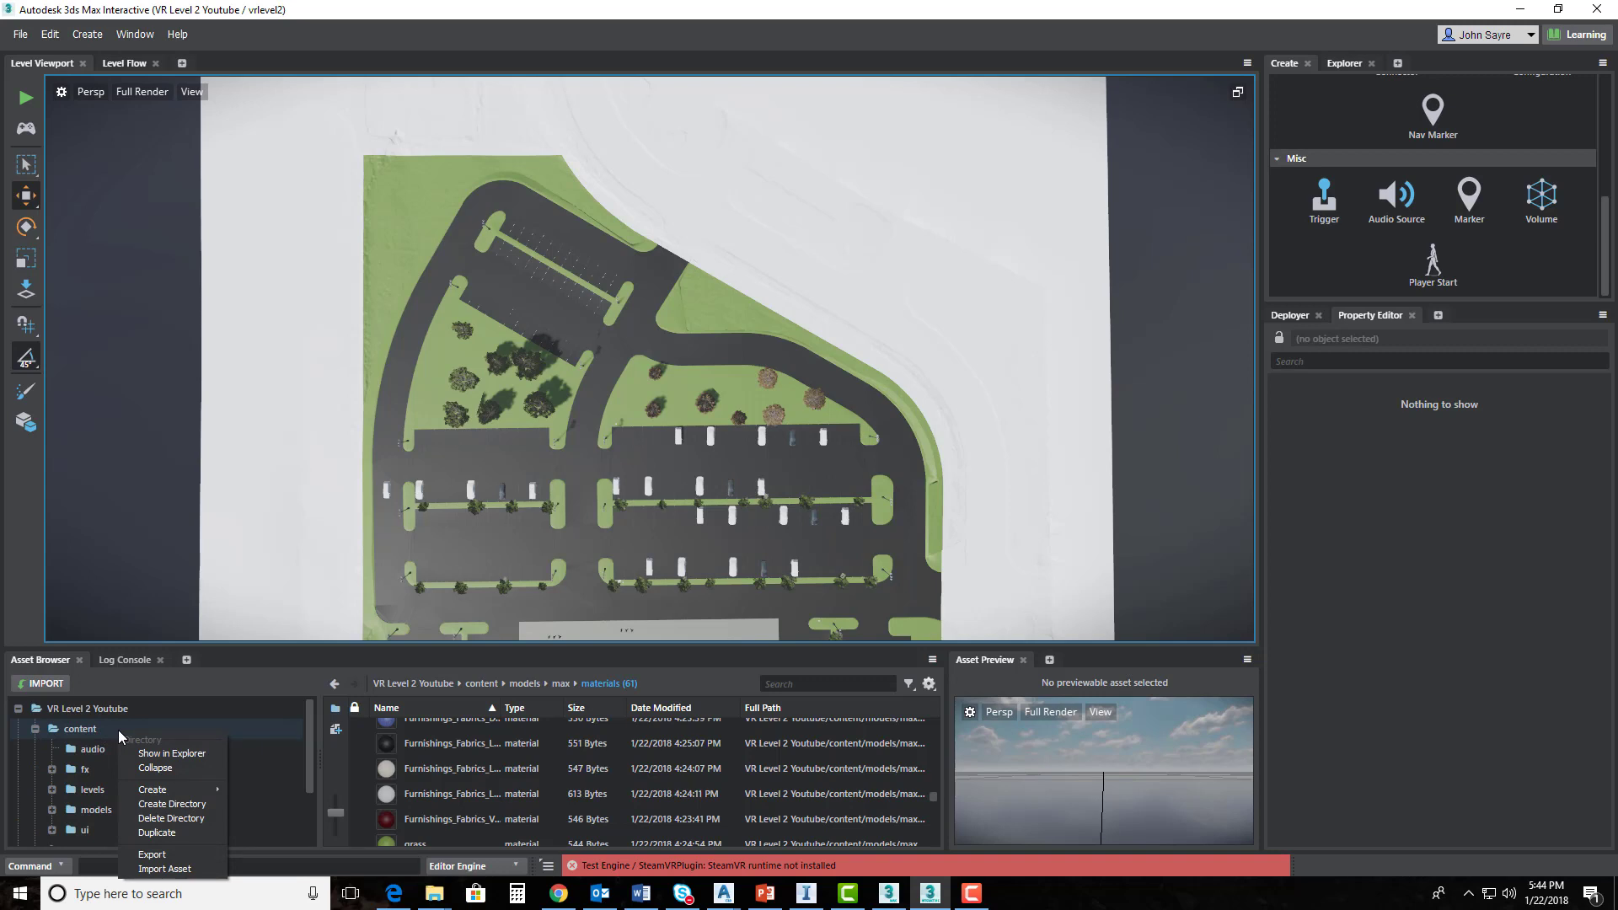
{"action": "left_click", "coordinate": [185, 805]}
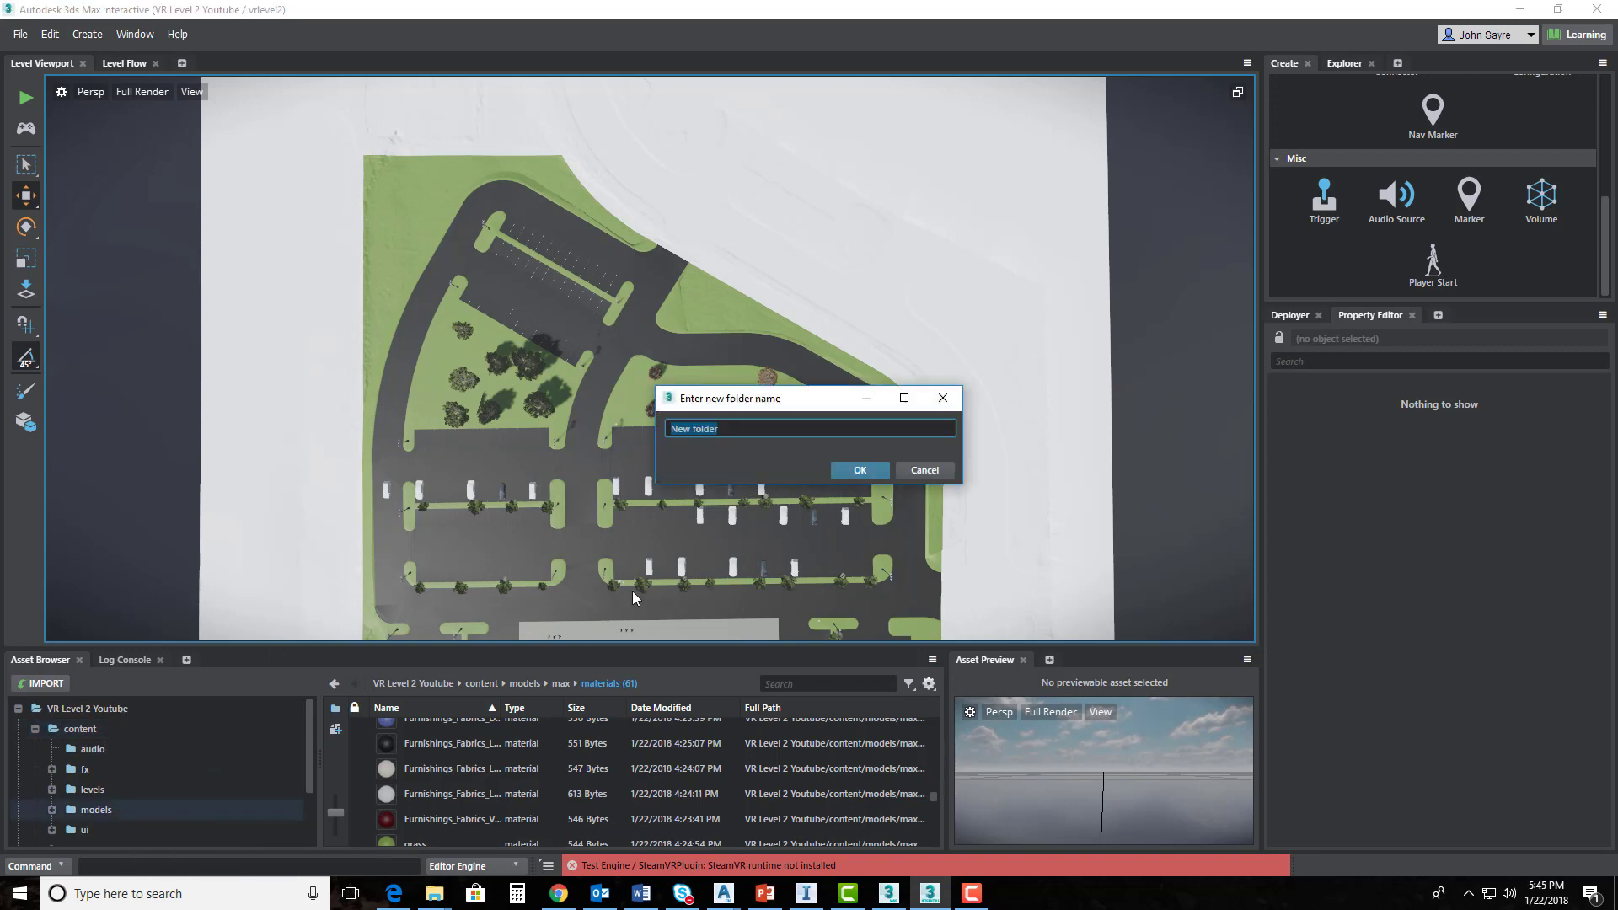
{"action": "type", "text": "Live Assets"}
{"action": "left_click", "coordinate": [852, 473]}
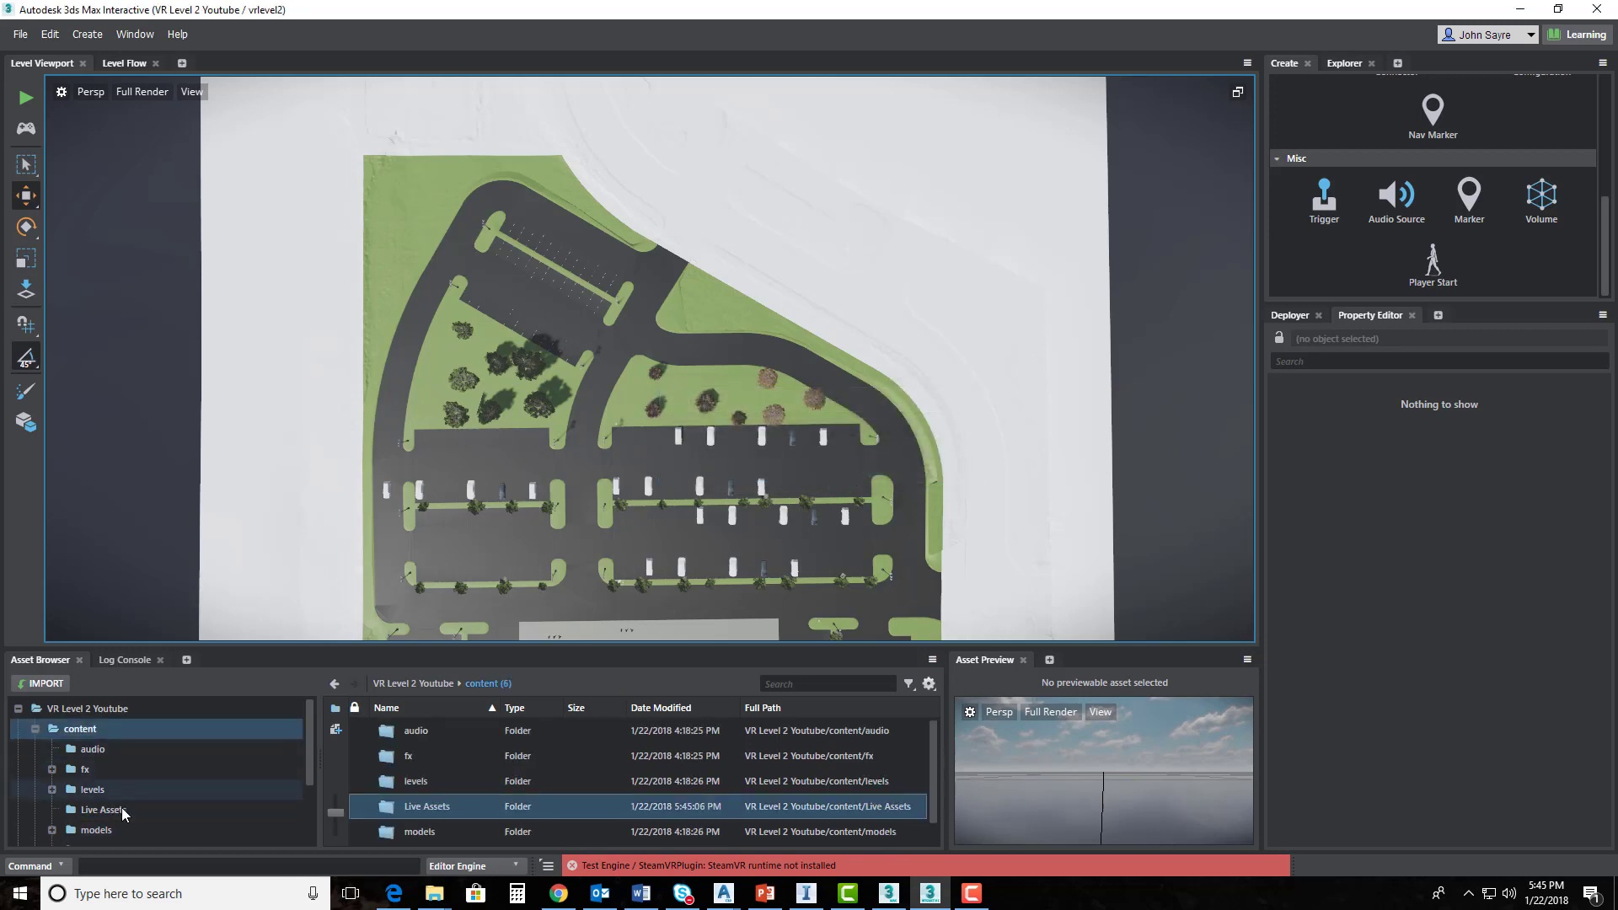
- Create a subfolder named CTS inside the Live Assets folder
{"action": "left_click", "coordinate": [95, 812]}
{"action": "right_click", "coordinate": [97, 813]}
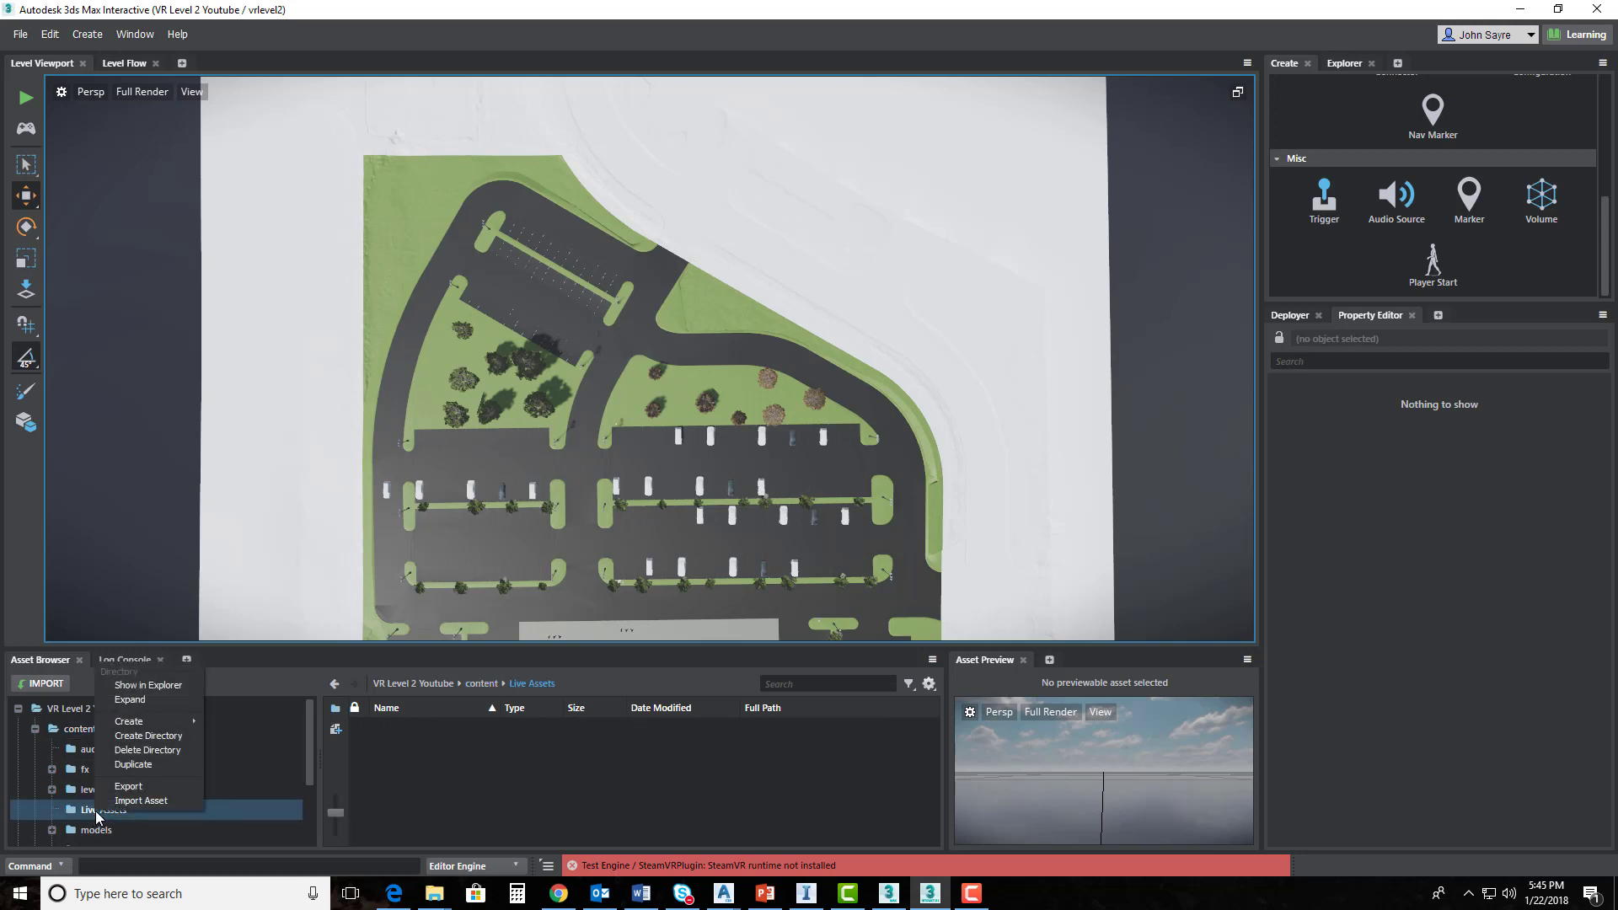
{"action": "left_click", "coordinate": [149, 736]}
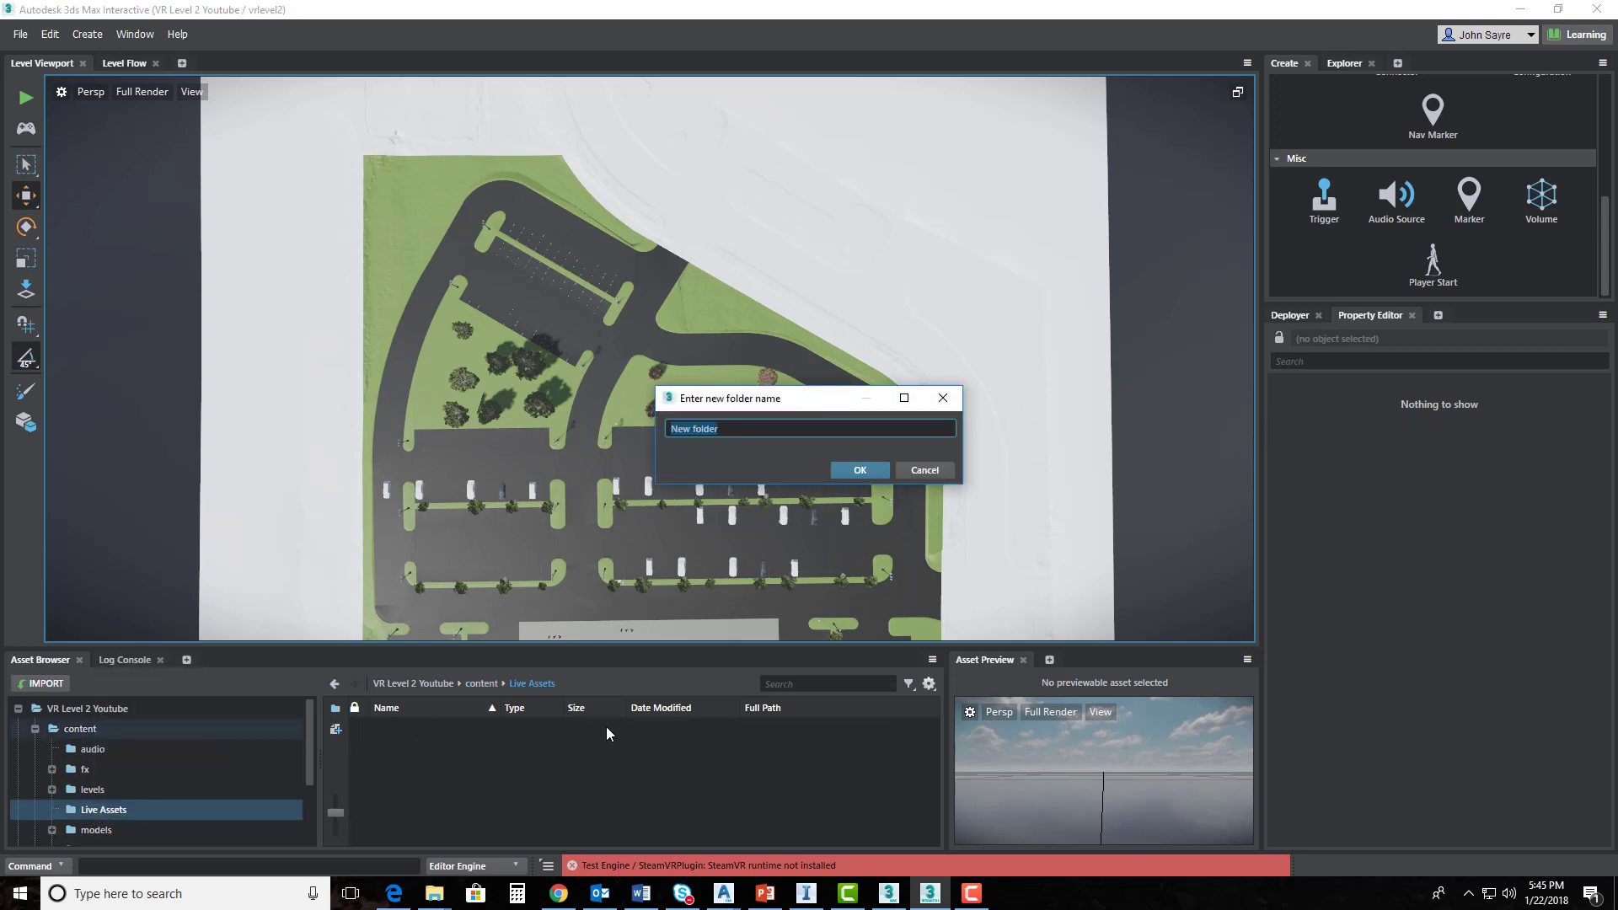
{"action": "type", "text": "CTS"}
{"action": "left_click", "coordinate": [859, 470]}
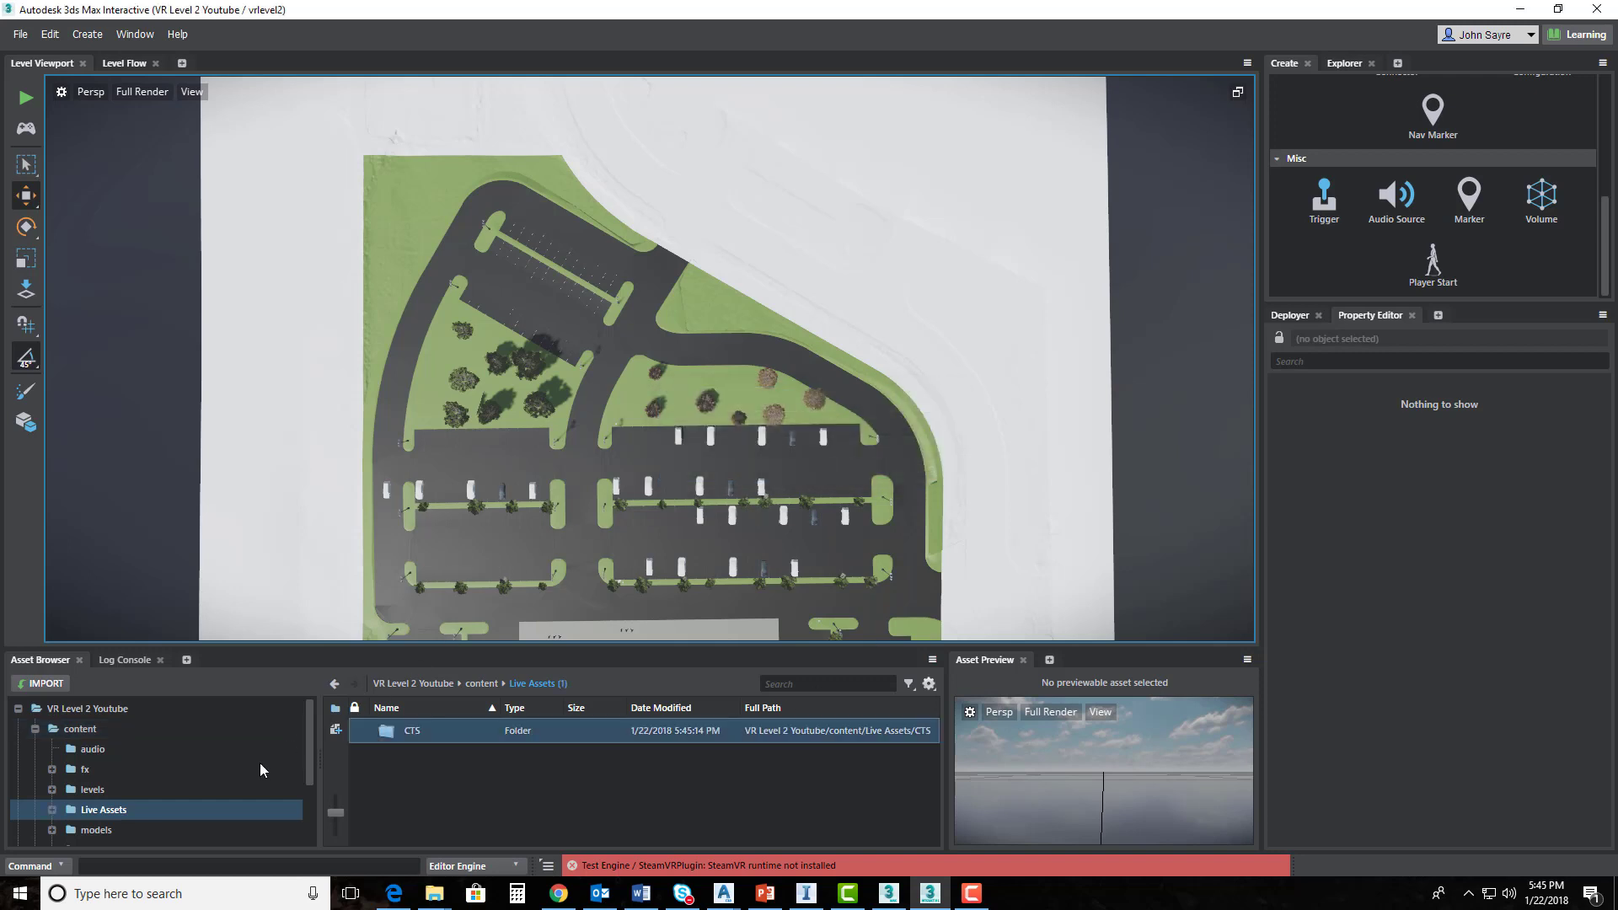
- Start an import into the CTS asset folder and open the CTS FBX file from the project's Car folder
{"action": "left_click", "coordinate": [105, 831]}
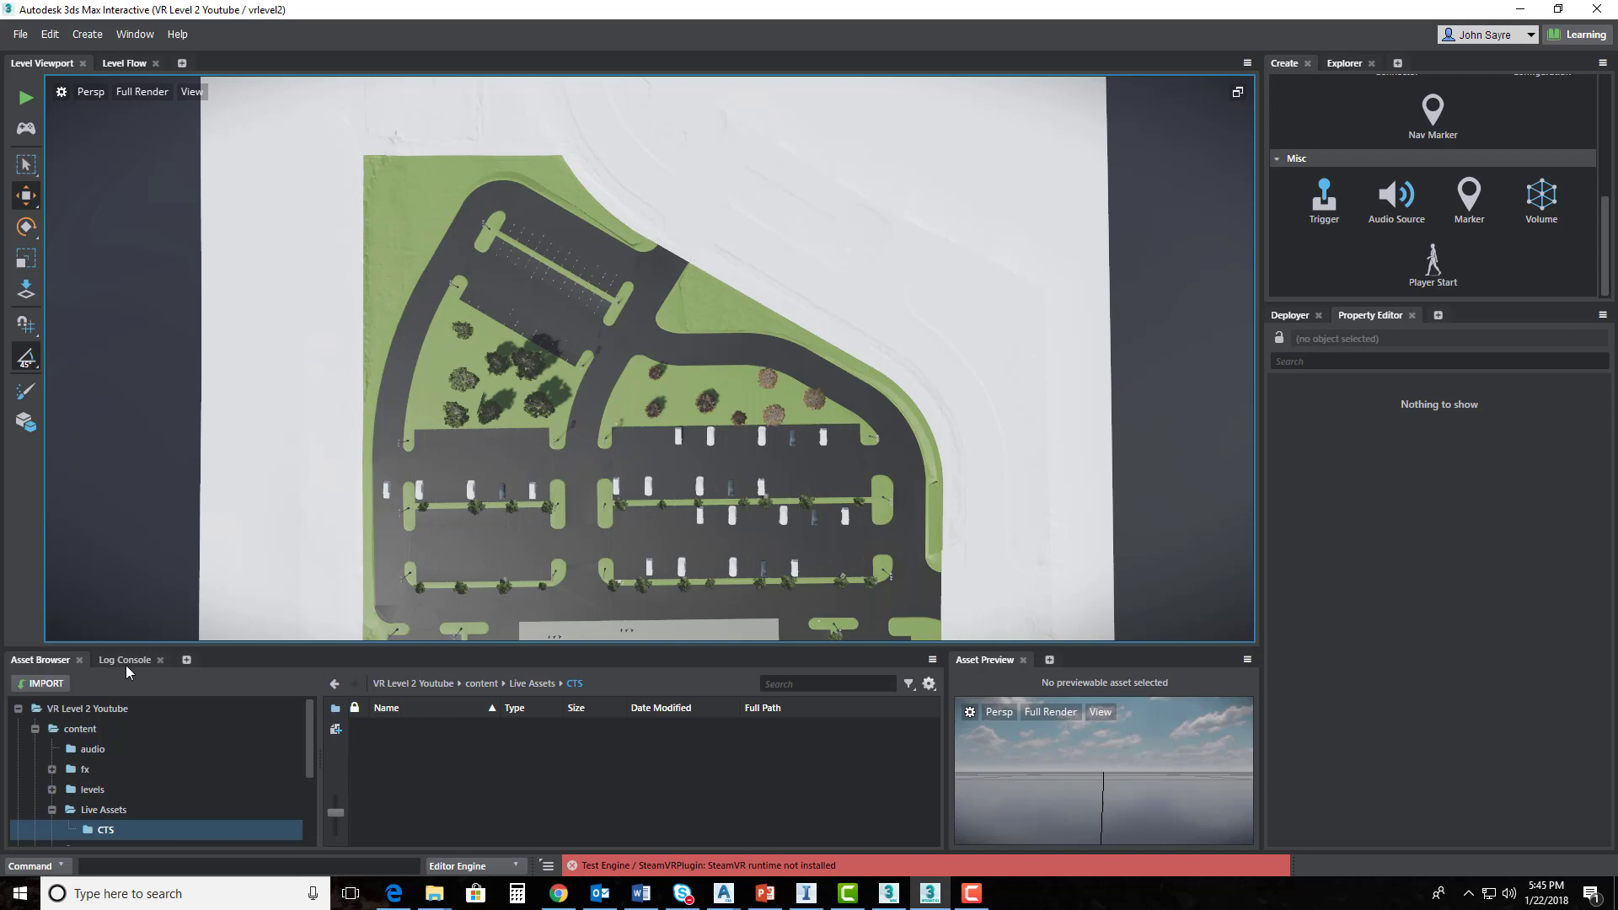
{"action": "left_click", "coordinate": [47, 683]}
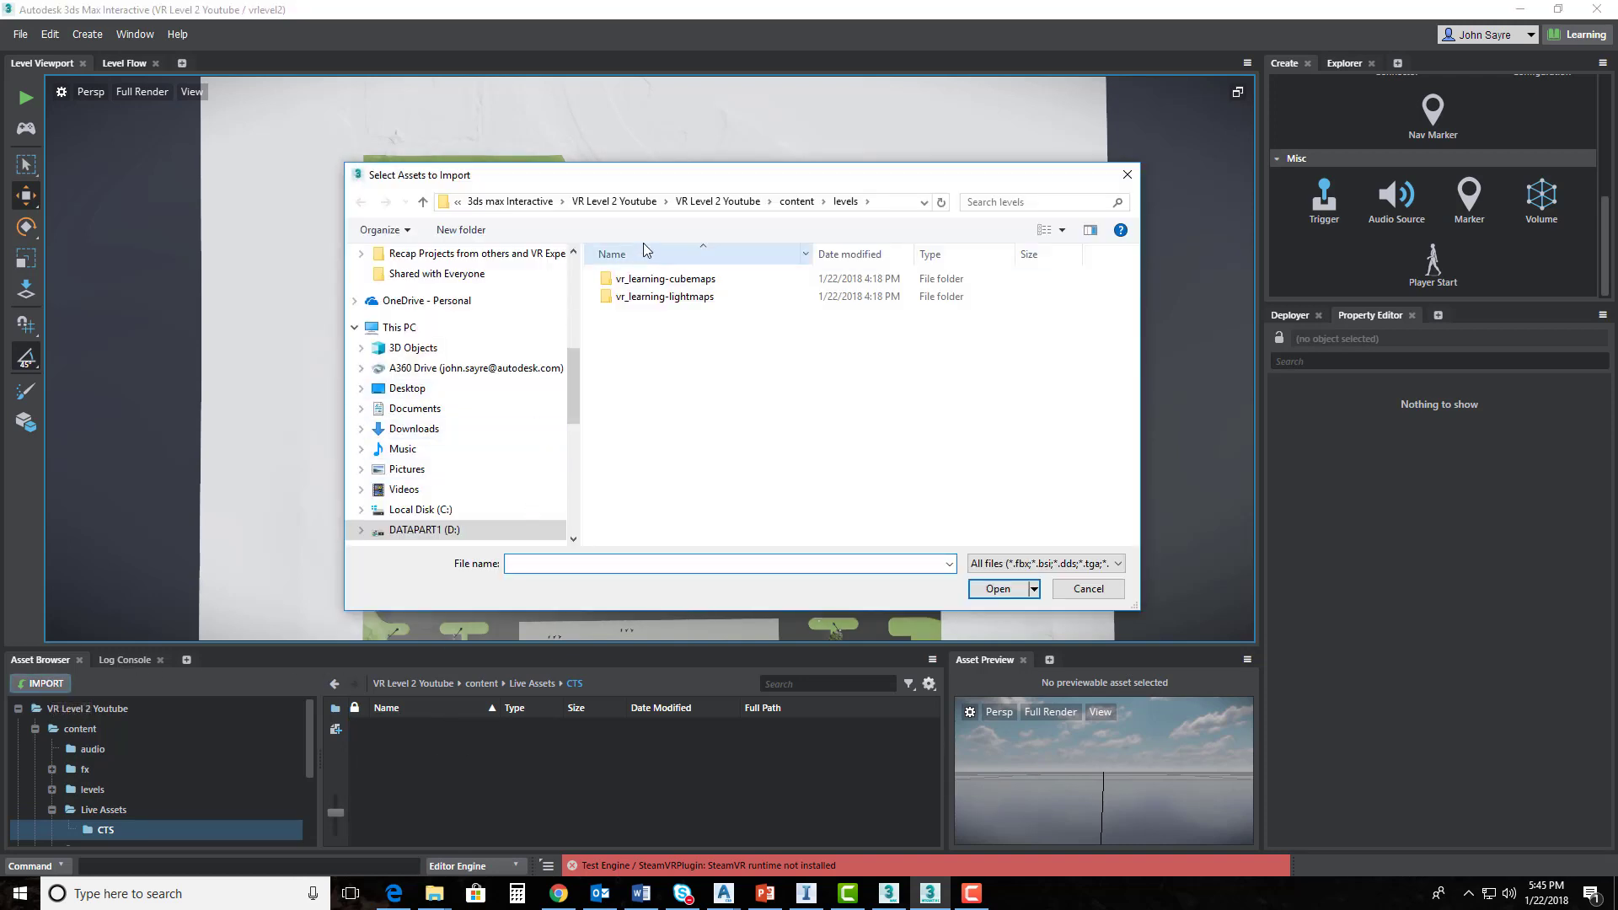
{"action": "left_click", "coordinate": [512, 203]}
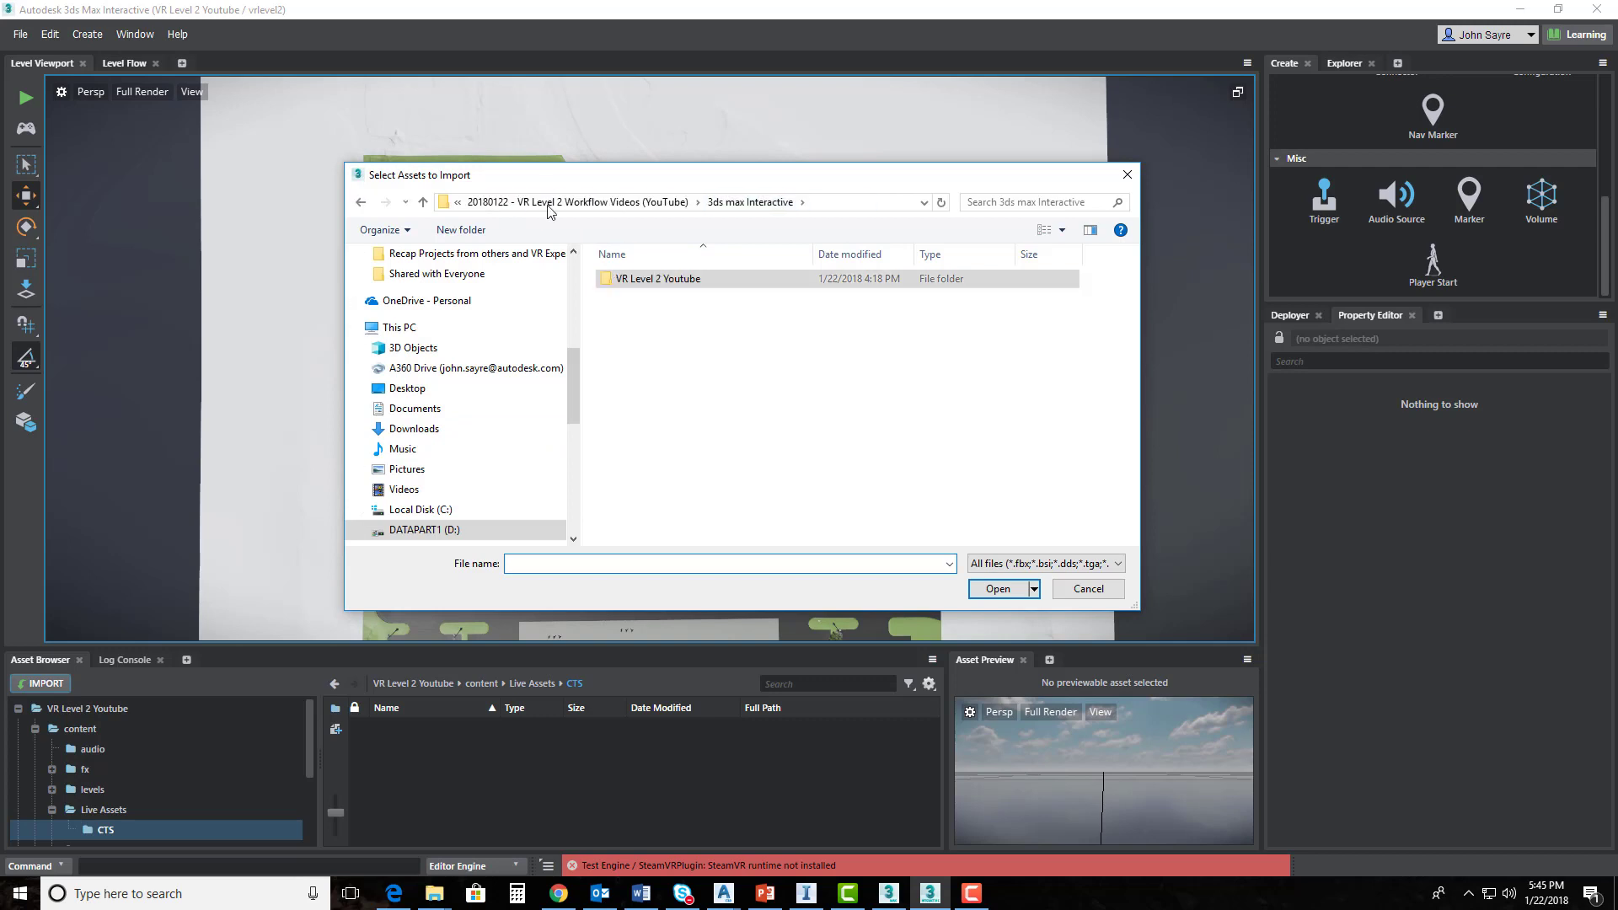
{"action": "left_click", "coordinate": [548, 203]}
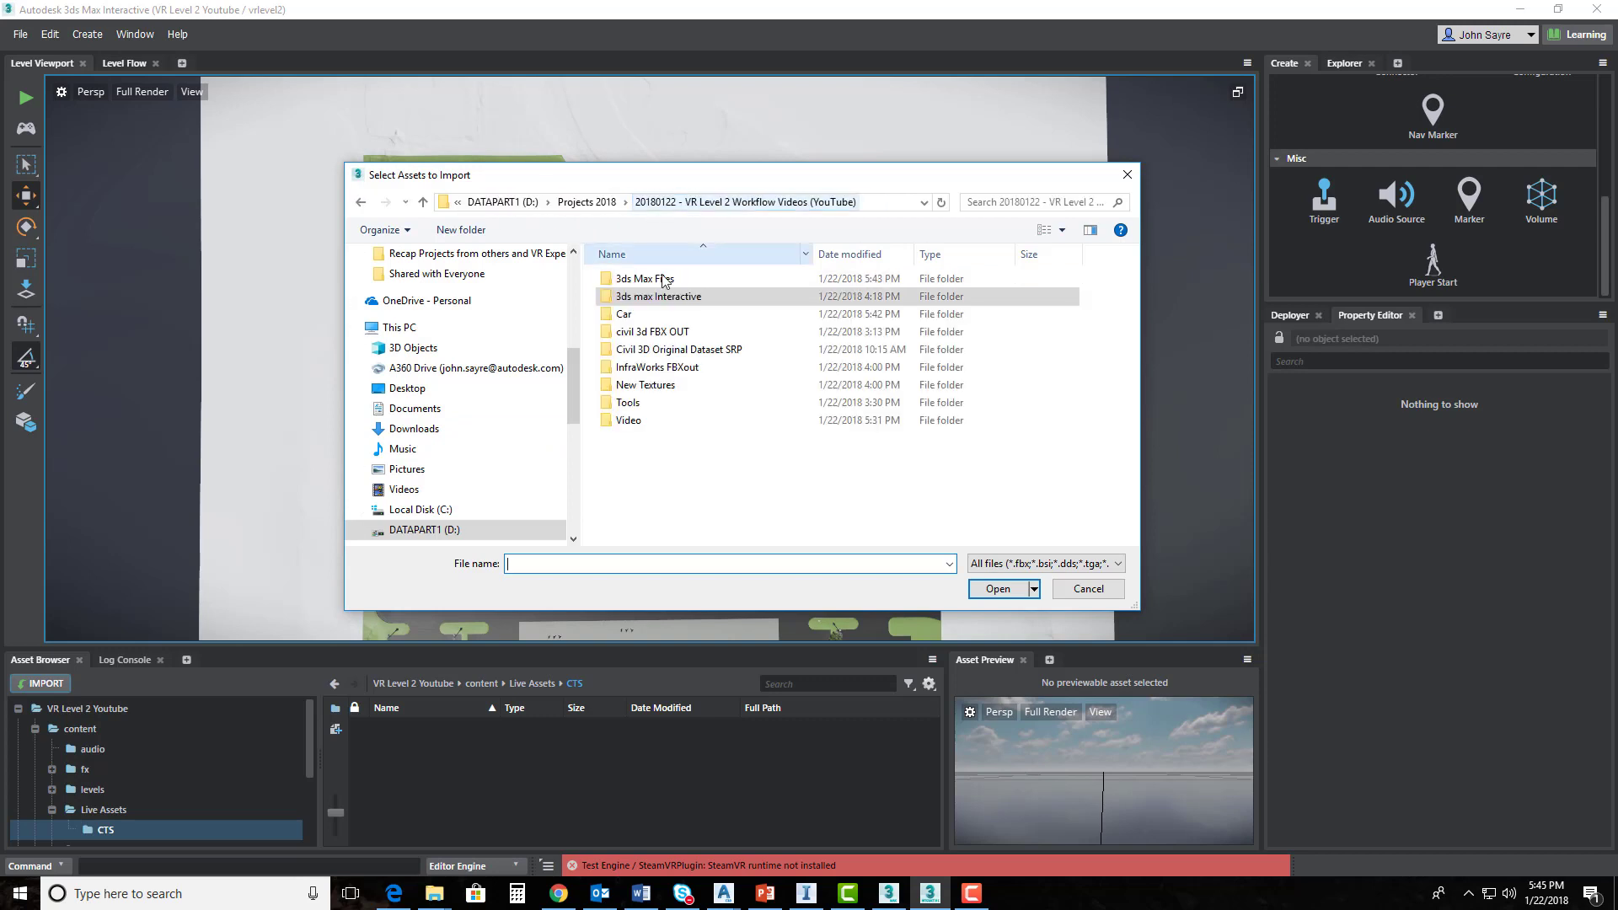
{"action": "left_click", "coordinate": [641, 317]}
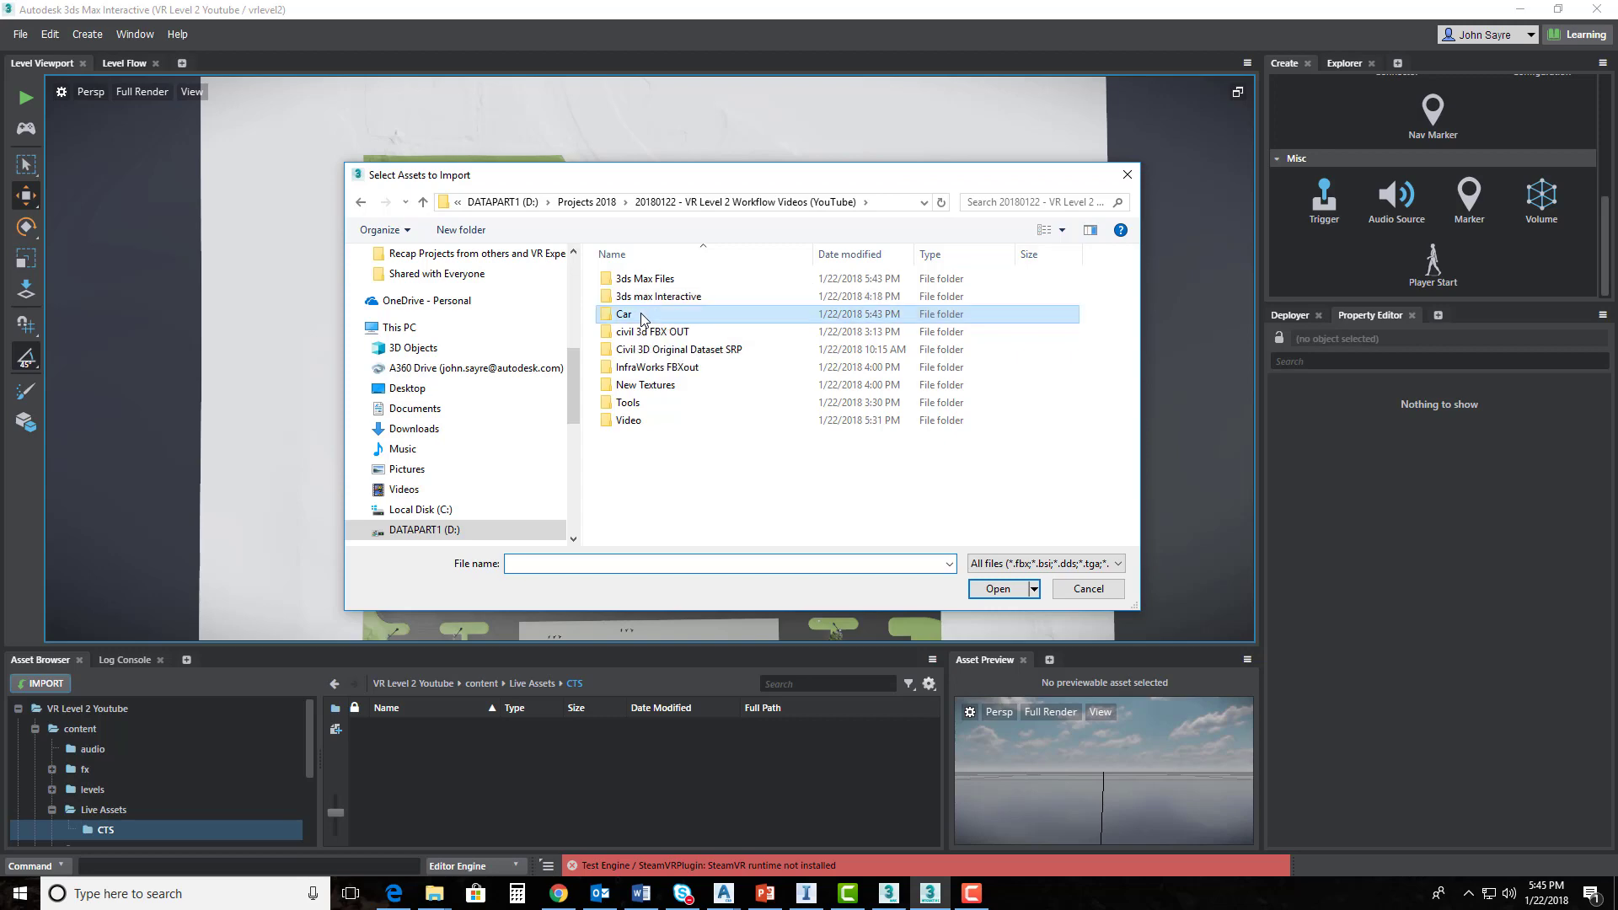
{"action": "double_click", "coordinate": [641, 316]}
{"action": "left_click", "coordinate": [628, 280]}
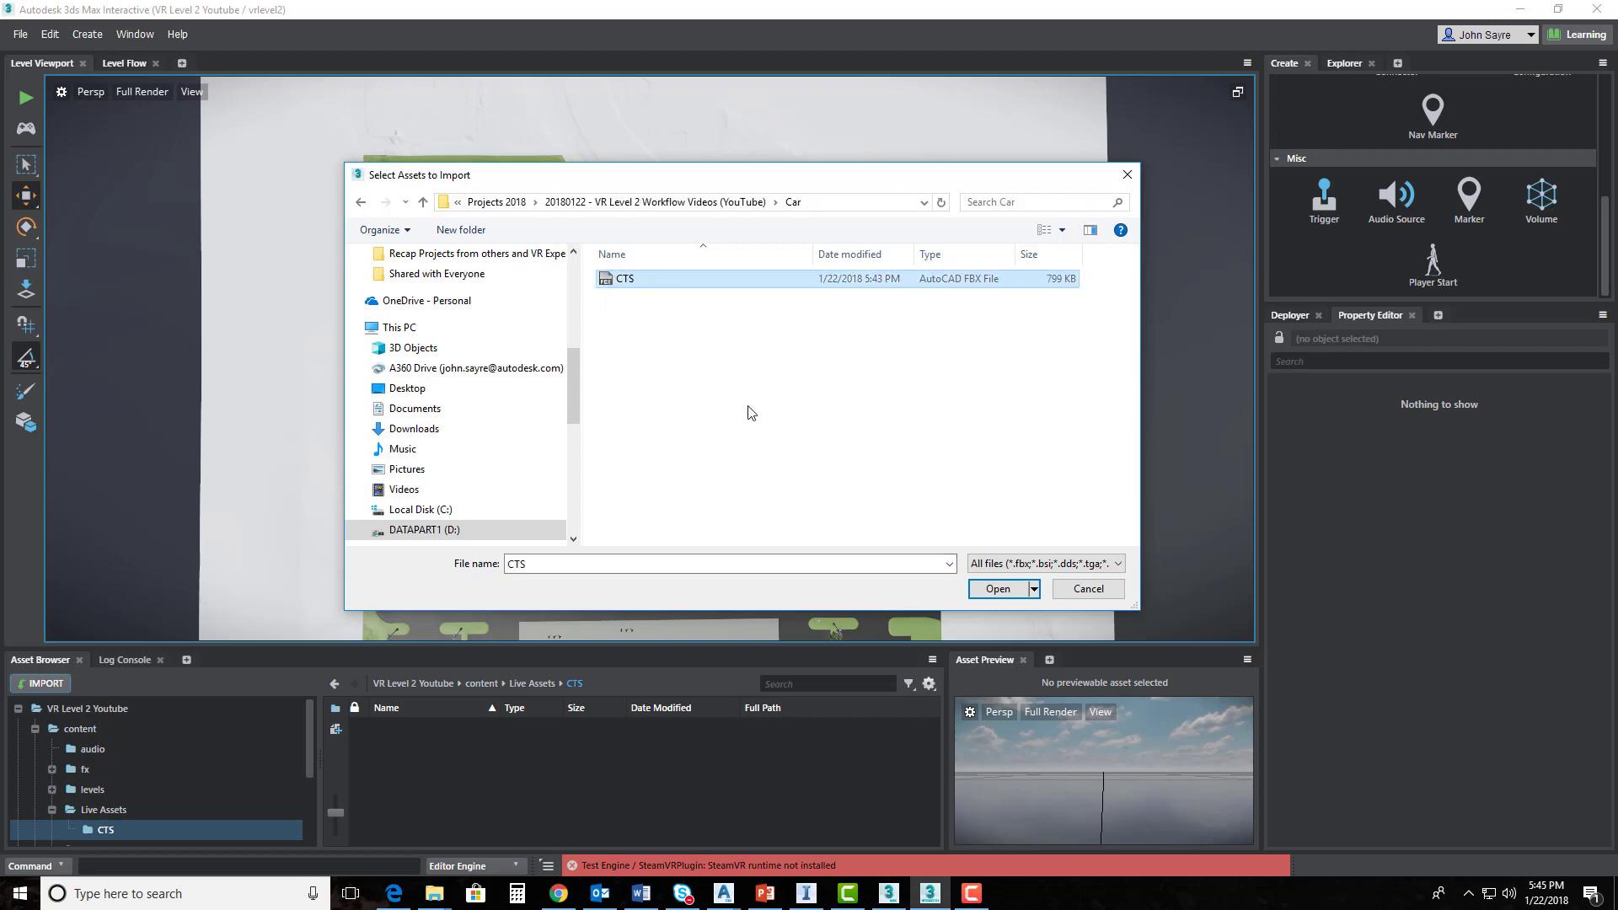
{"action": "left_click", "coordinate": [997, 590]}
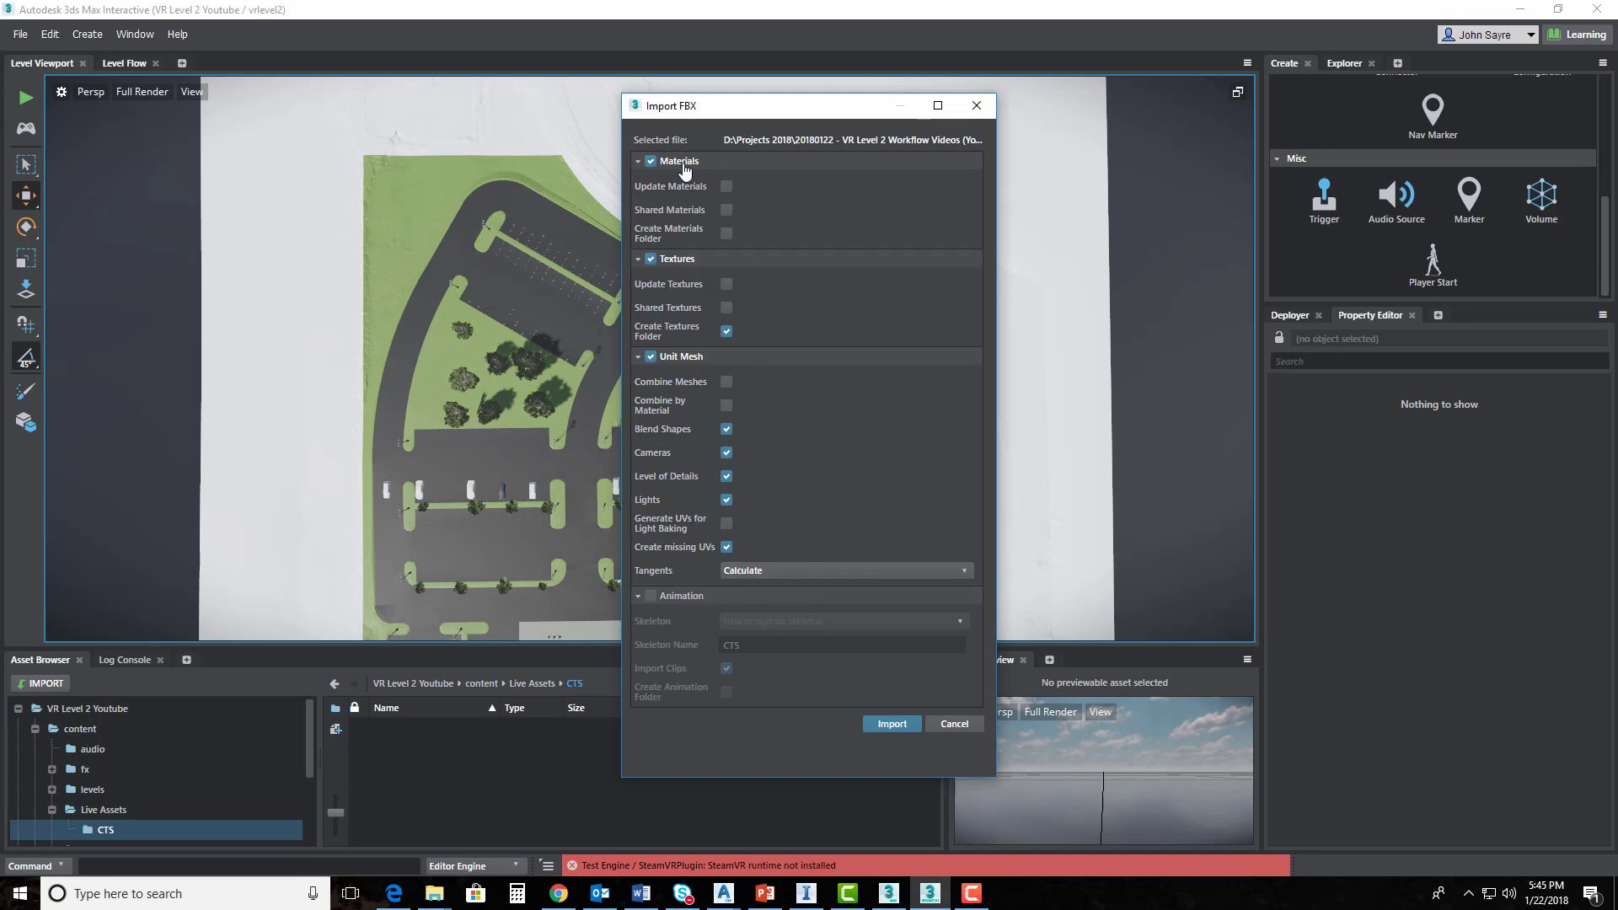
- Import the CTS FBX with Animation and Create Animation Folder enabled, using a new skeleton named CTS
{"action": "left_click", "coordinate": [651, 596]}
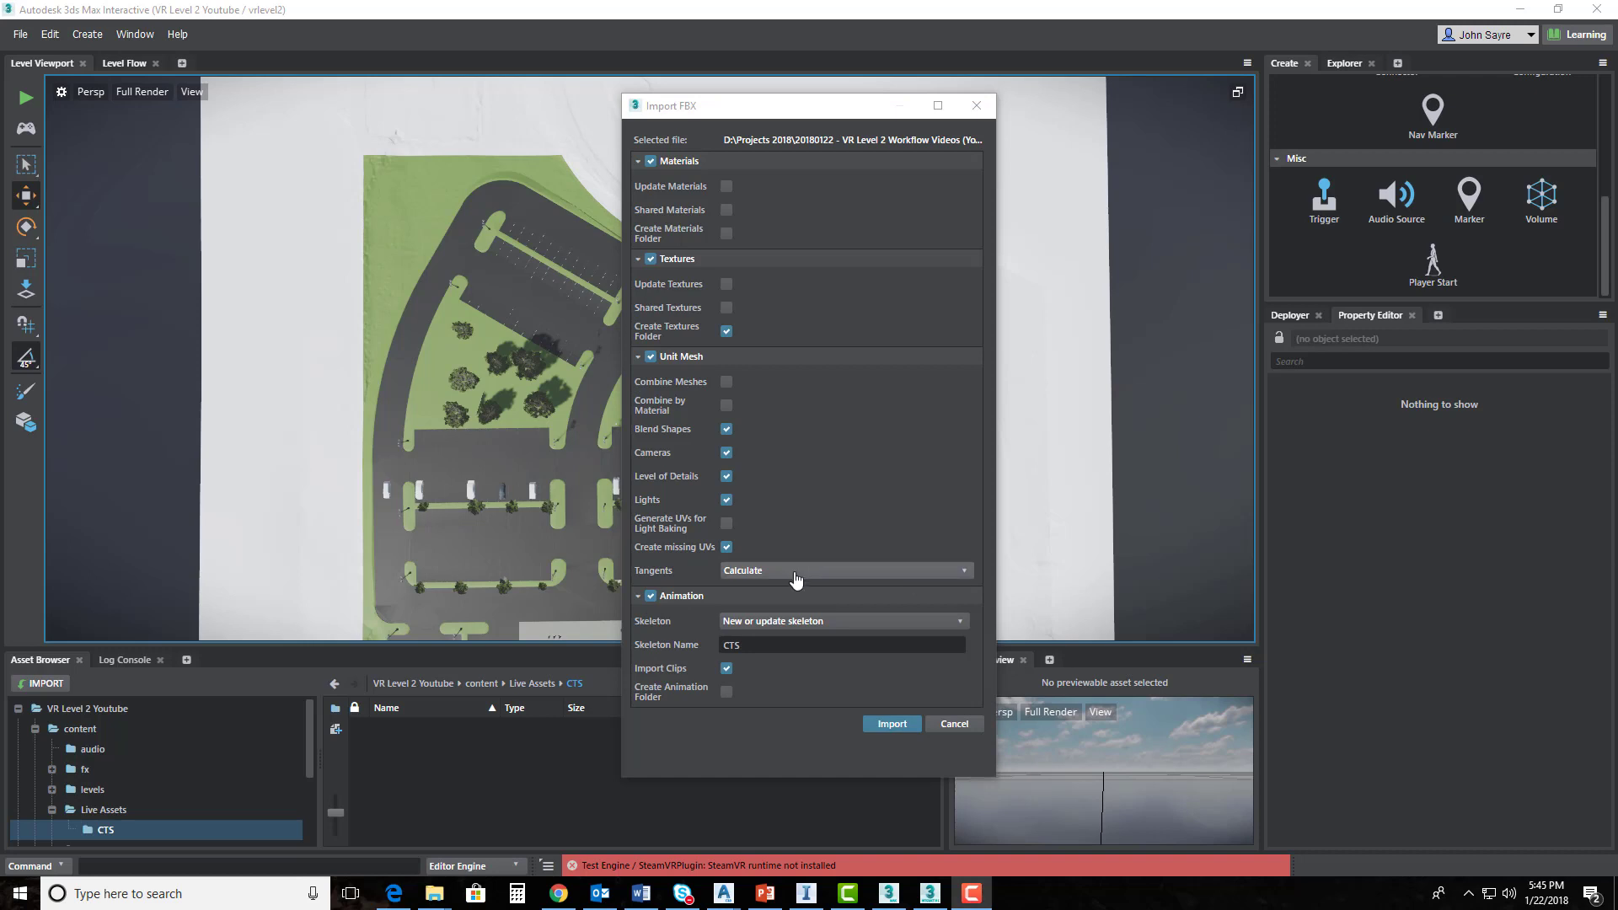
{"action": "left_click", "coordinate": [727, 692]}
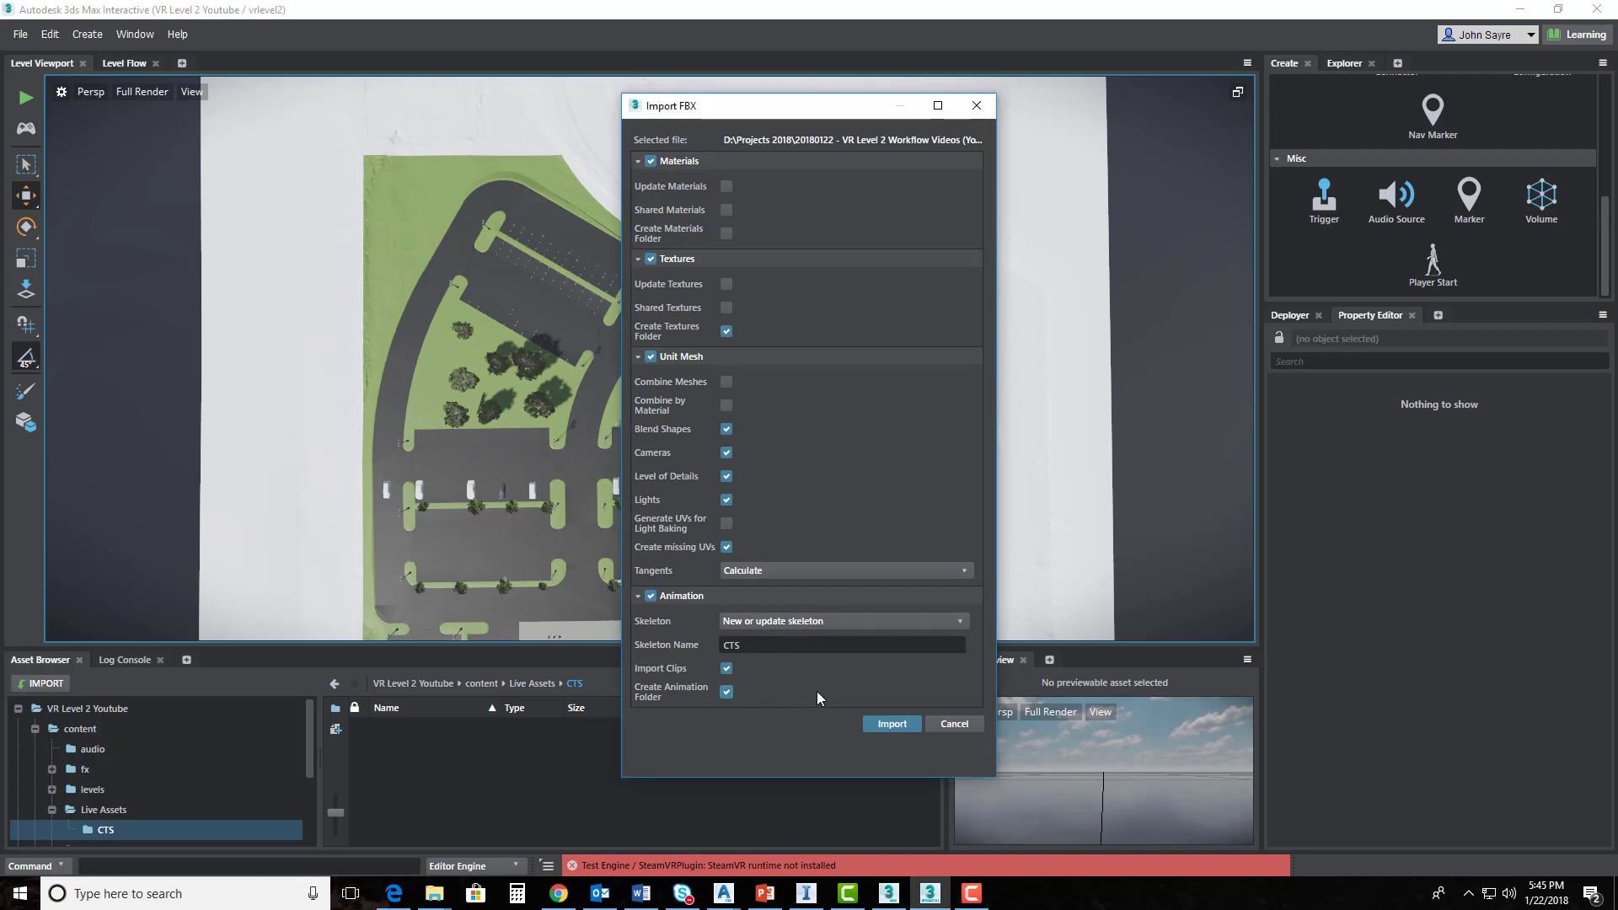
{"action": "left_click", "coordinate": [890, 724]}
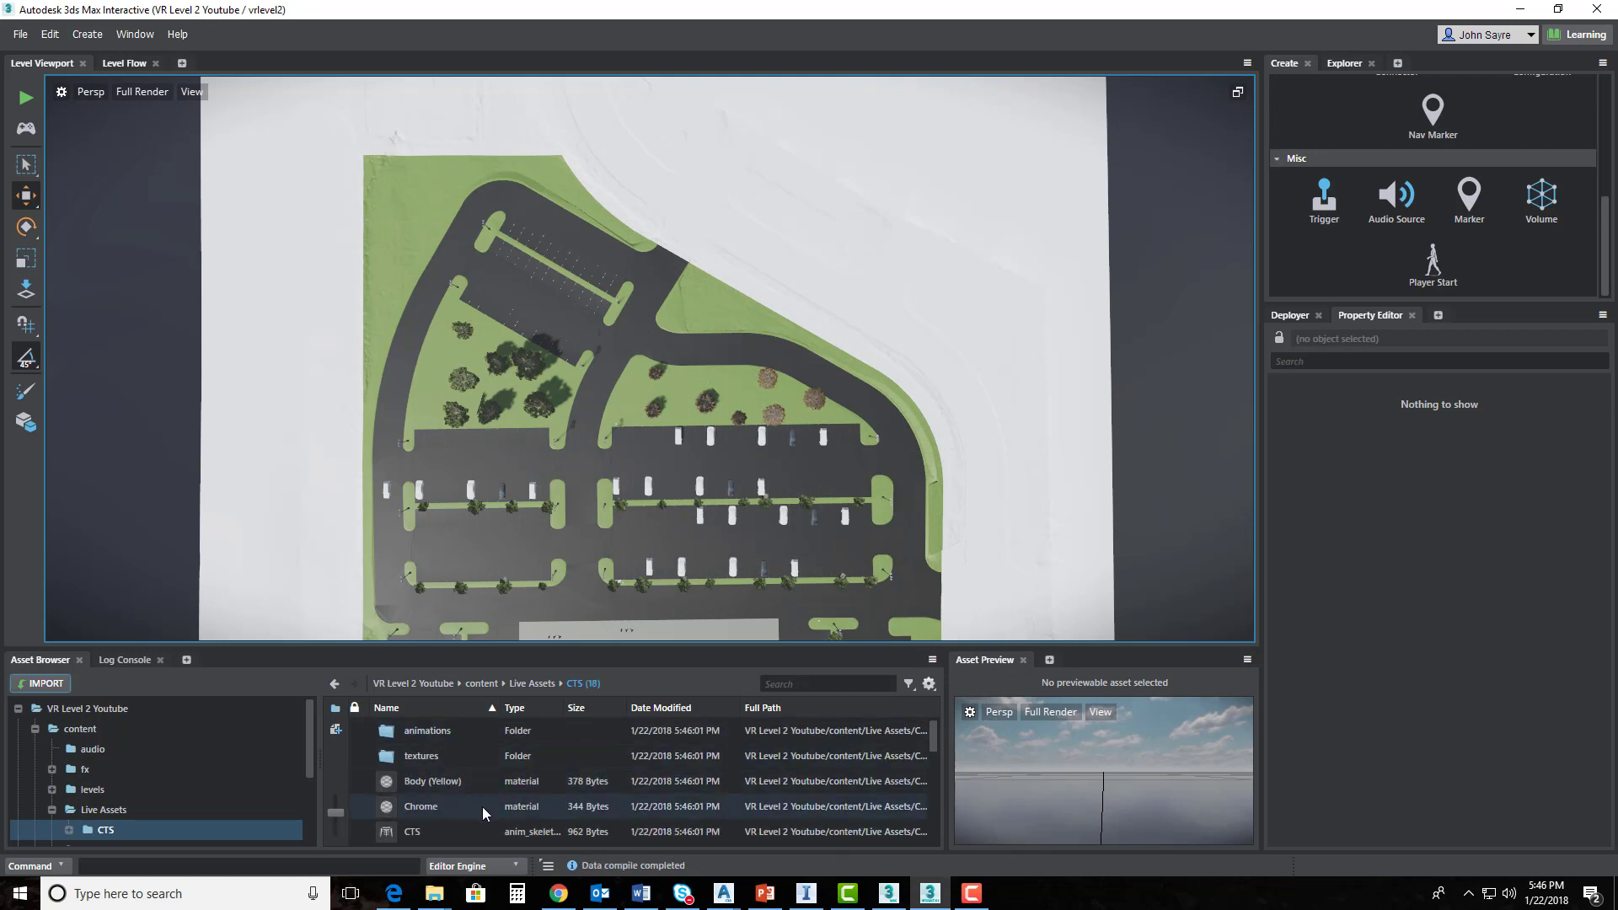
{"action": "scroll", "coordinate": [493, 826], "scroll_direction": "down", "scroll_amount": 3}
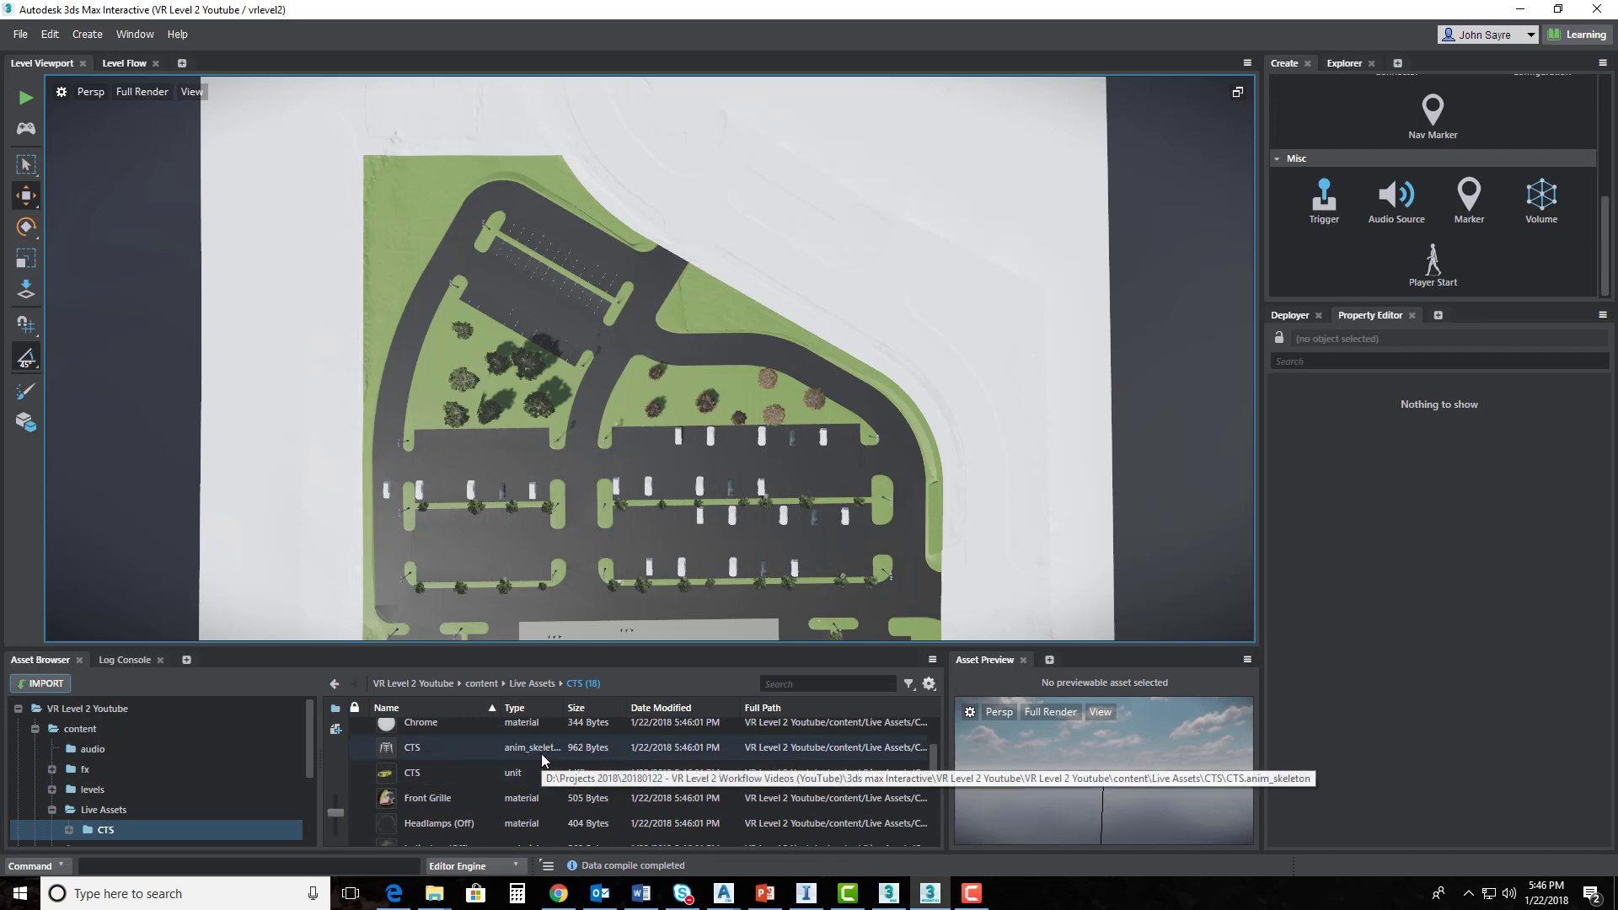
{"action": "scroll", "coordinate": [539, 757], "scroll_direction": "up", "scroll_amount": 3}
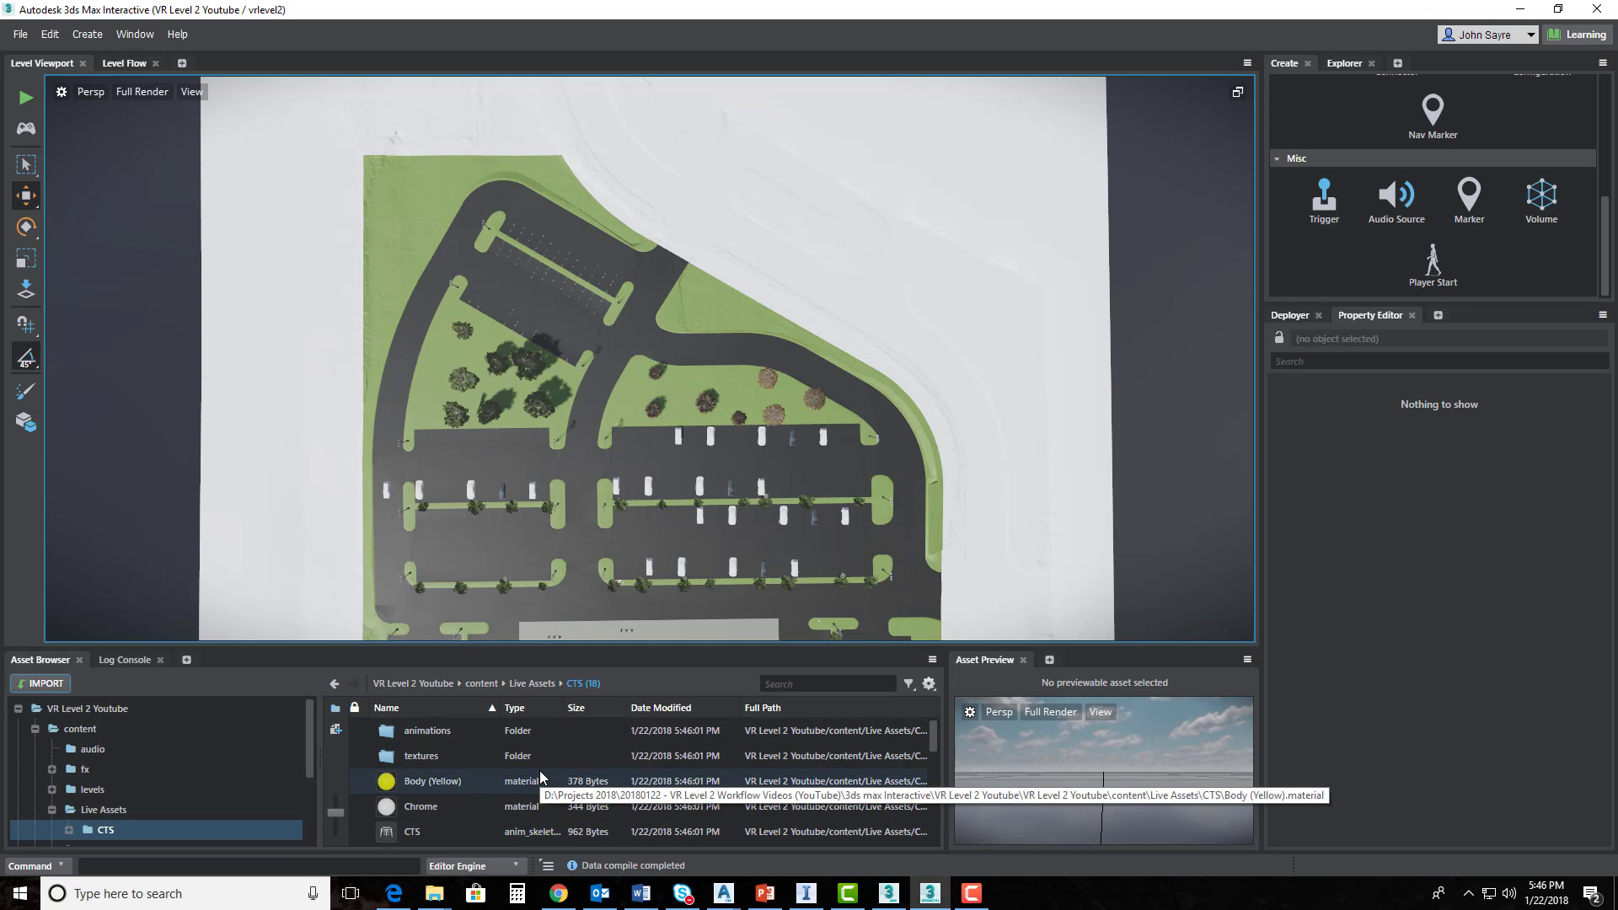
{"action": "left_click", "coordinate": [463, 738]}
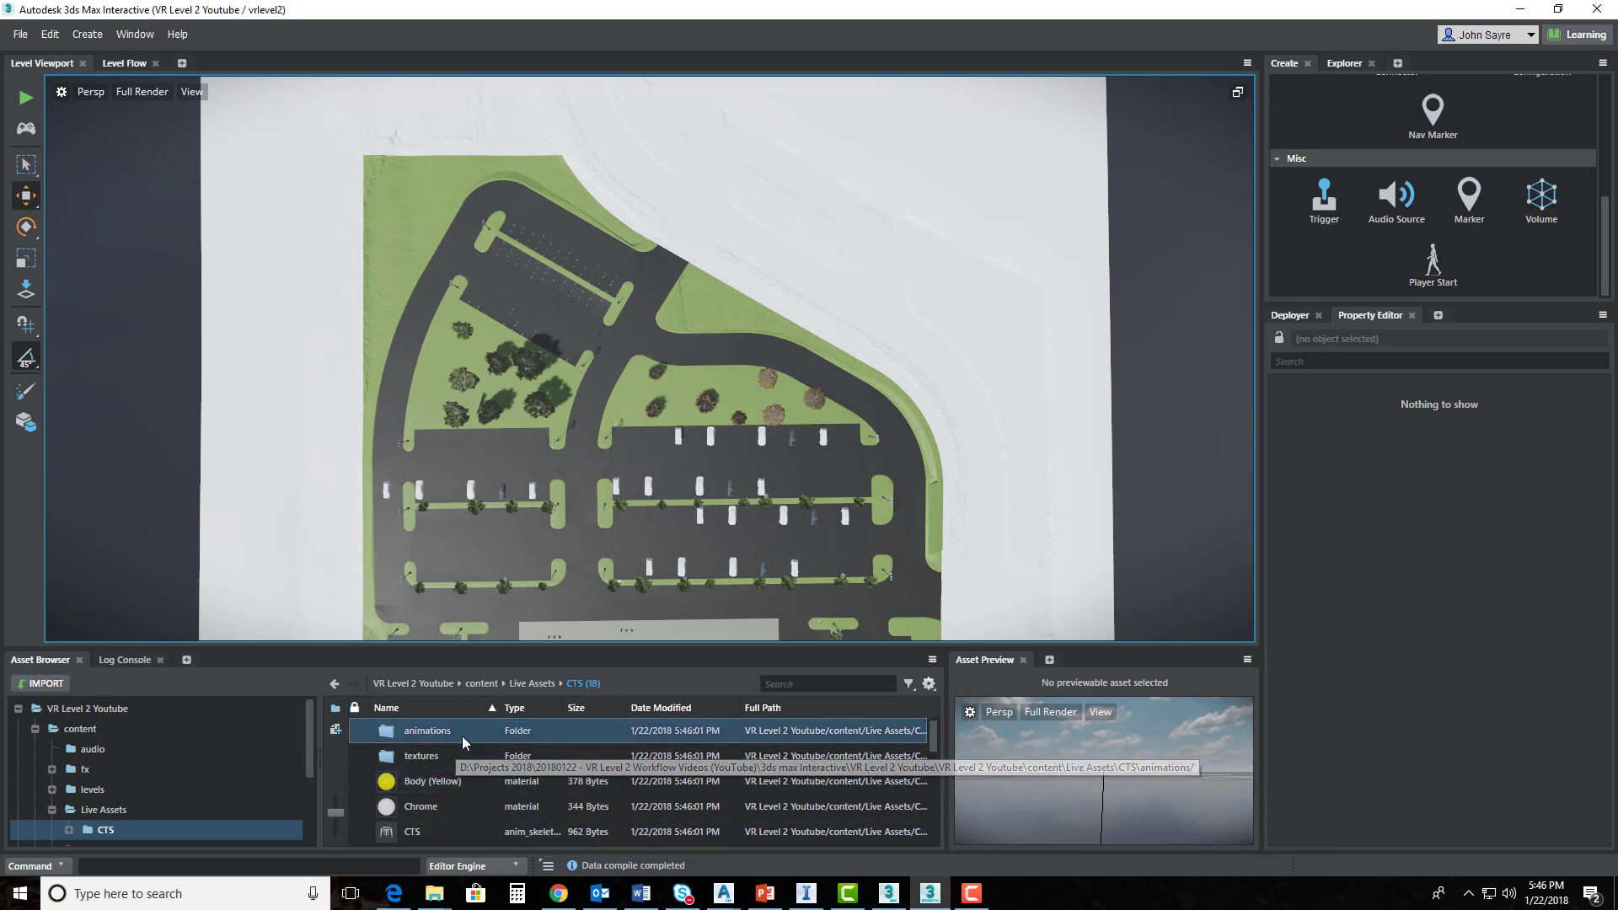
{"action": "left_click", "coordinate": [468, 811], "text": "shift"}
{"action": "right_click", "coordinate": [467, 809]}
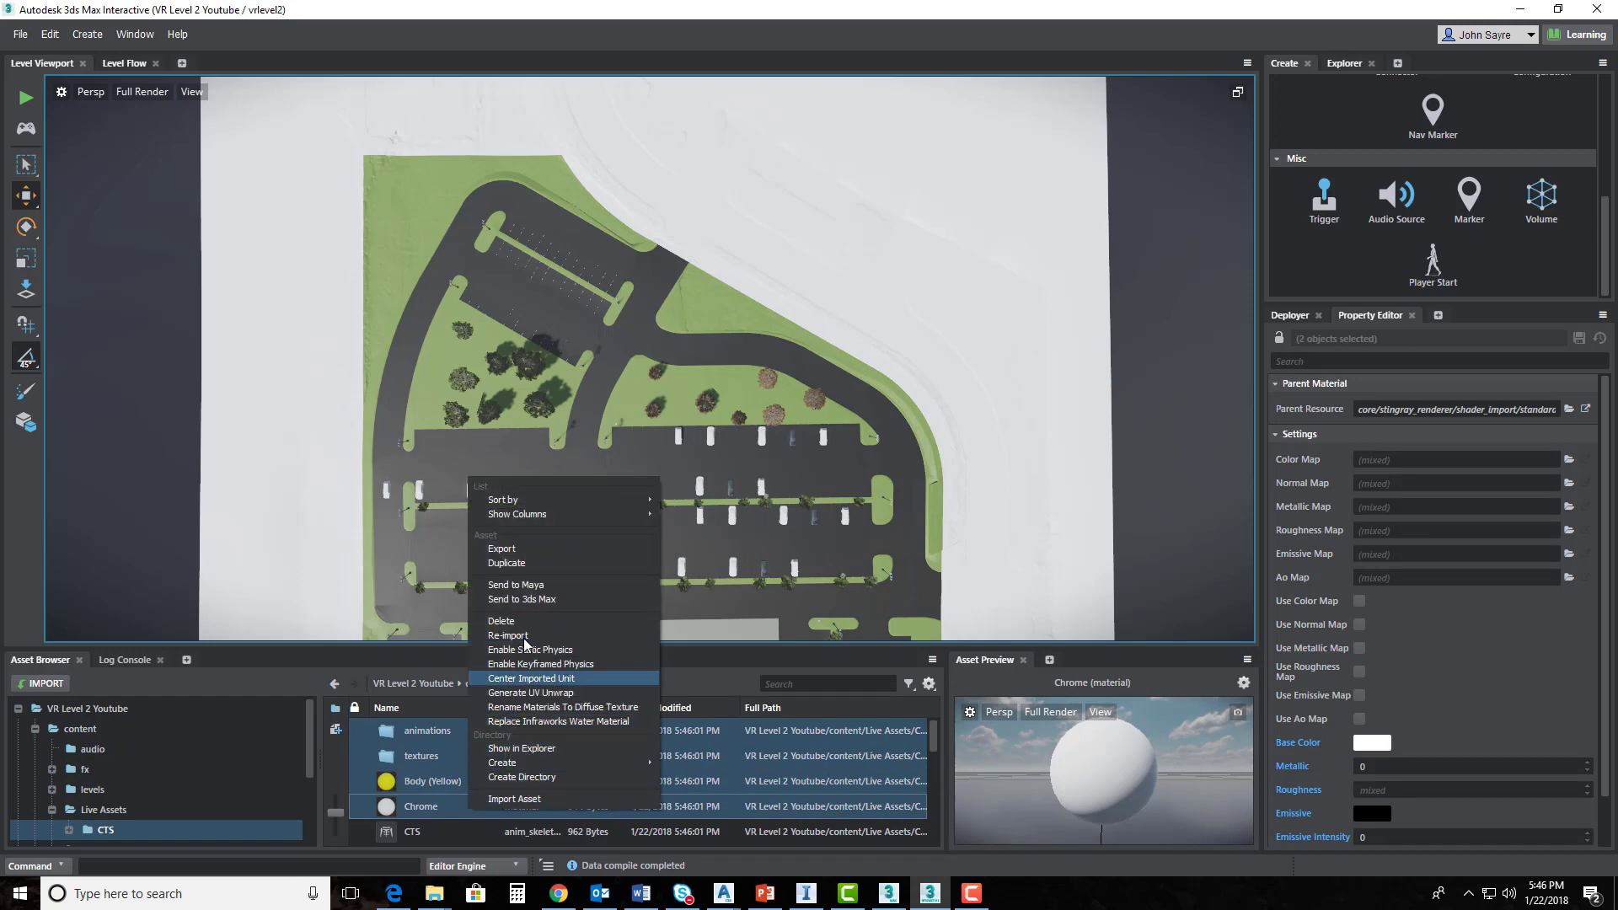
{"action": "left_click", "coordinate": [699, 680]}
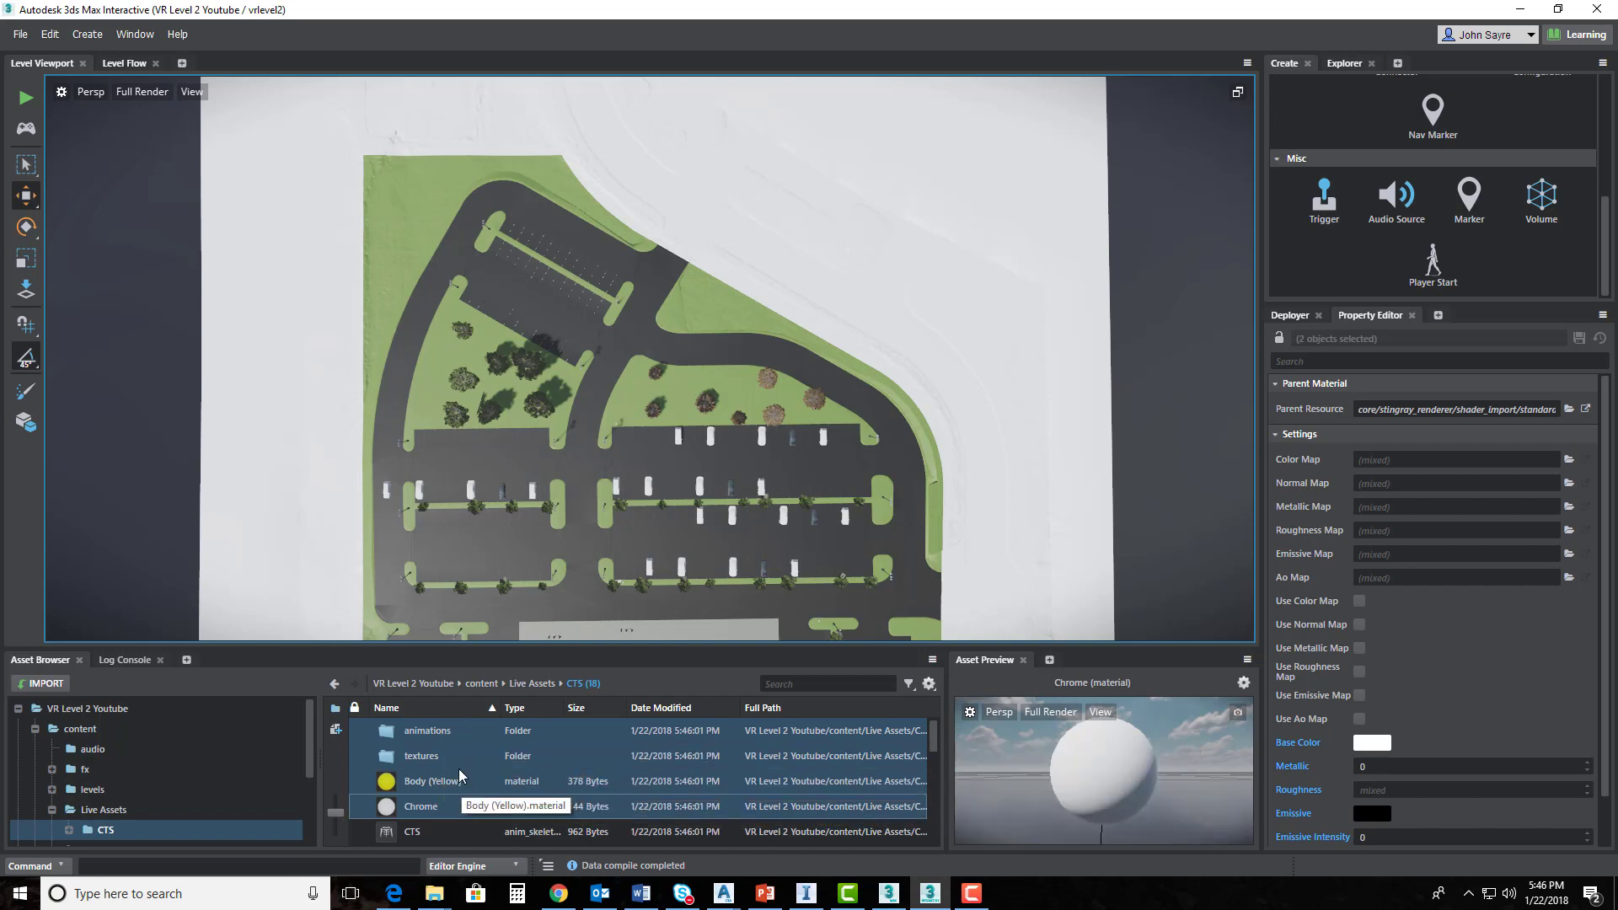
{"action": "left_click", "coordinate": [20, 35]}
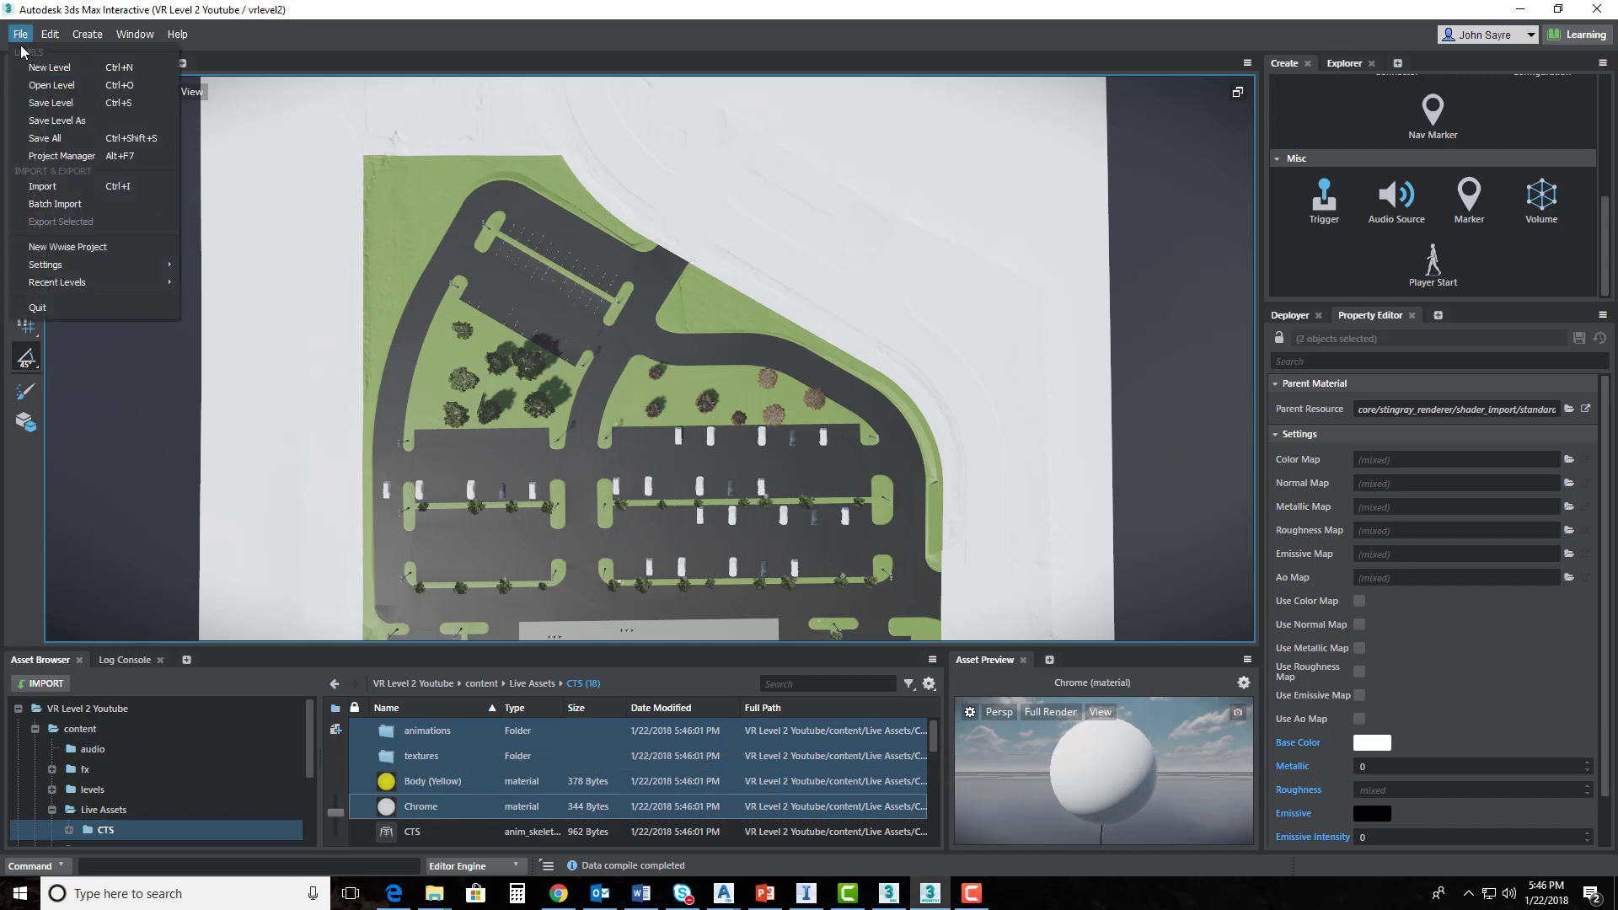
{"action": "left_click", "coordinate": [423, 38]}
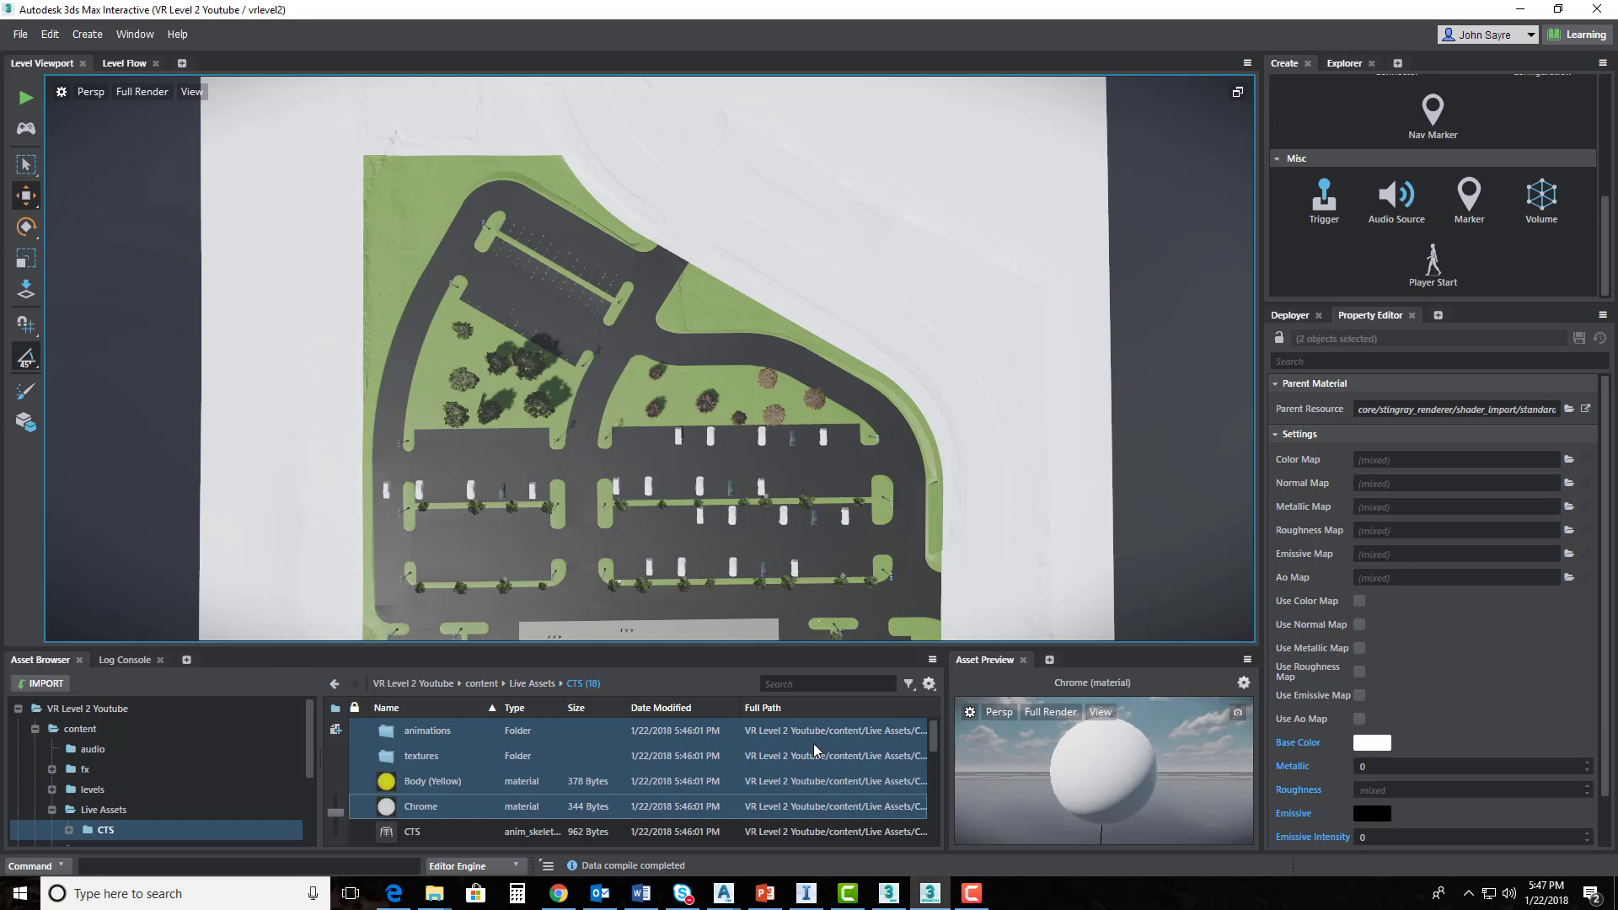
- Place the CTS unit in the level and reset its X, Y and Z translation to 0
{"action": "left_click_drag", "start_coordinate": [934, 740], "coordinate": [932, 752]}
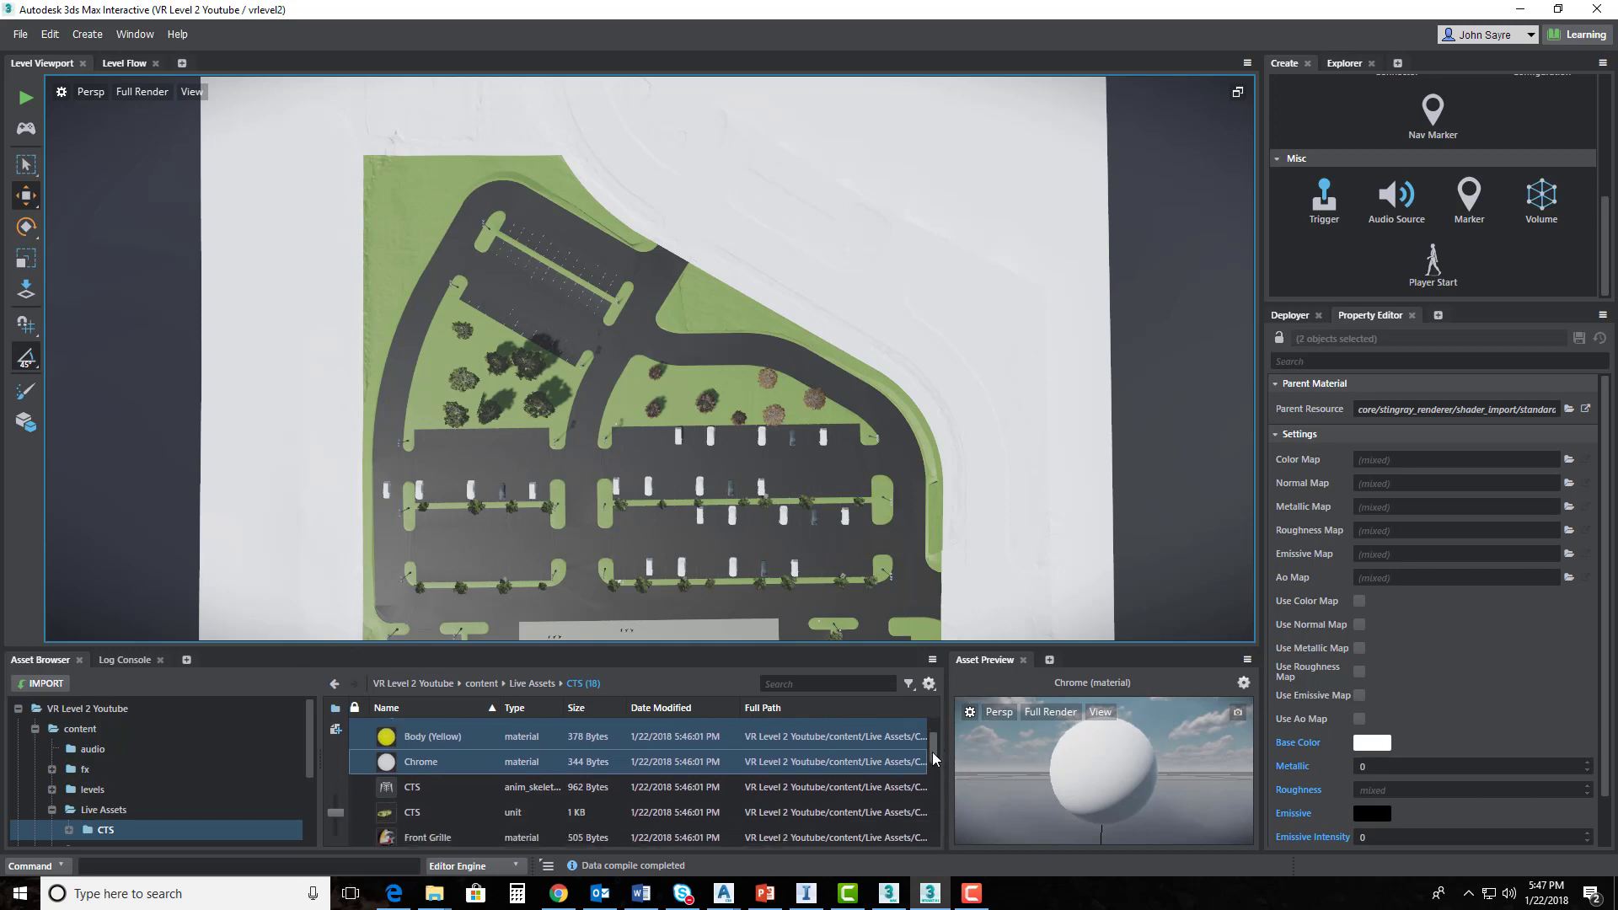
{"action": "left_click", "coordinate": [481, 814]}
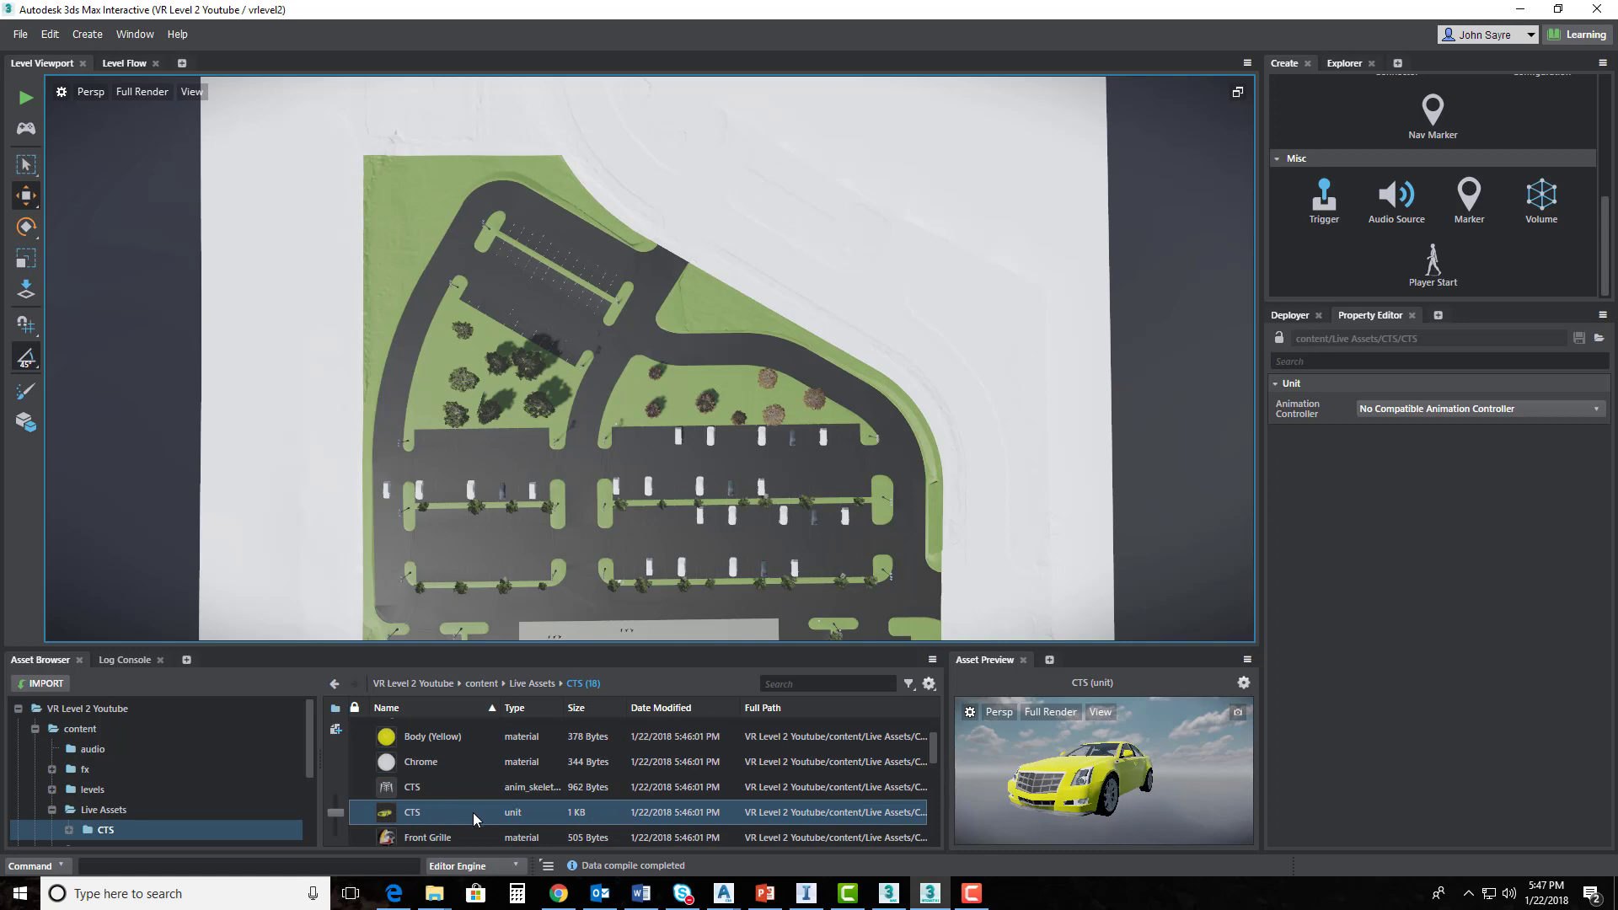
{"action": "left_click_drag", "start_coordinate": [462, 812], "coordinate": [582, 337]}
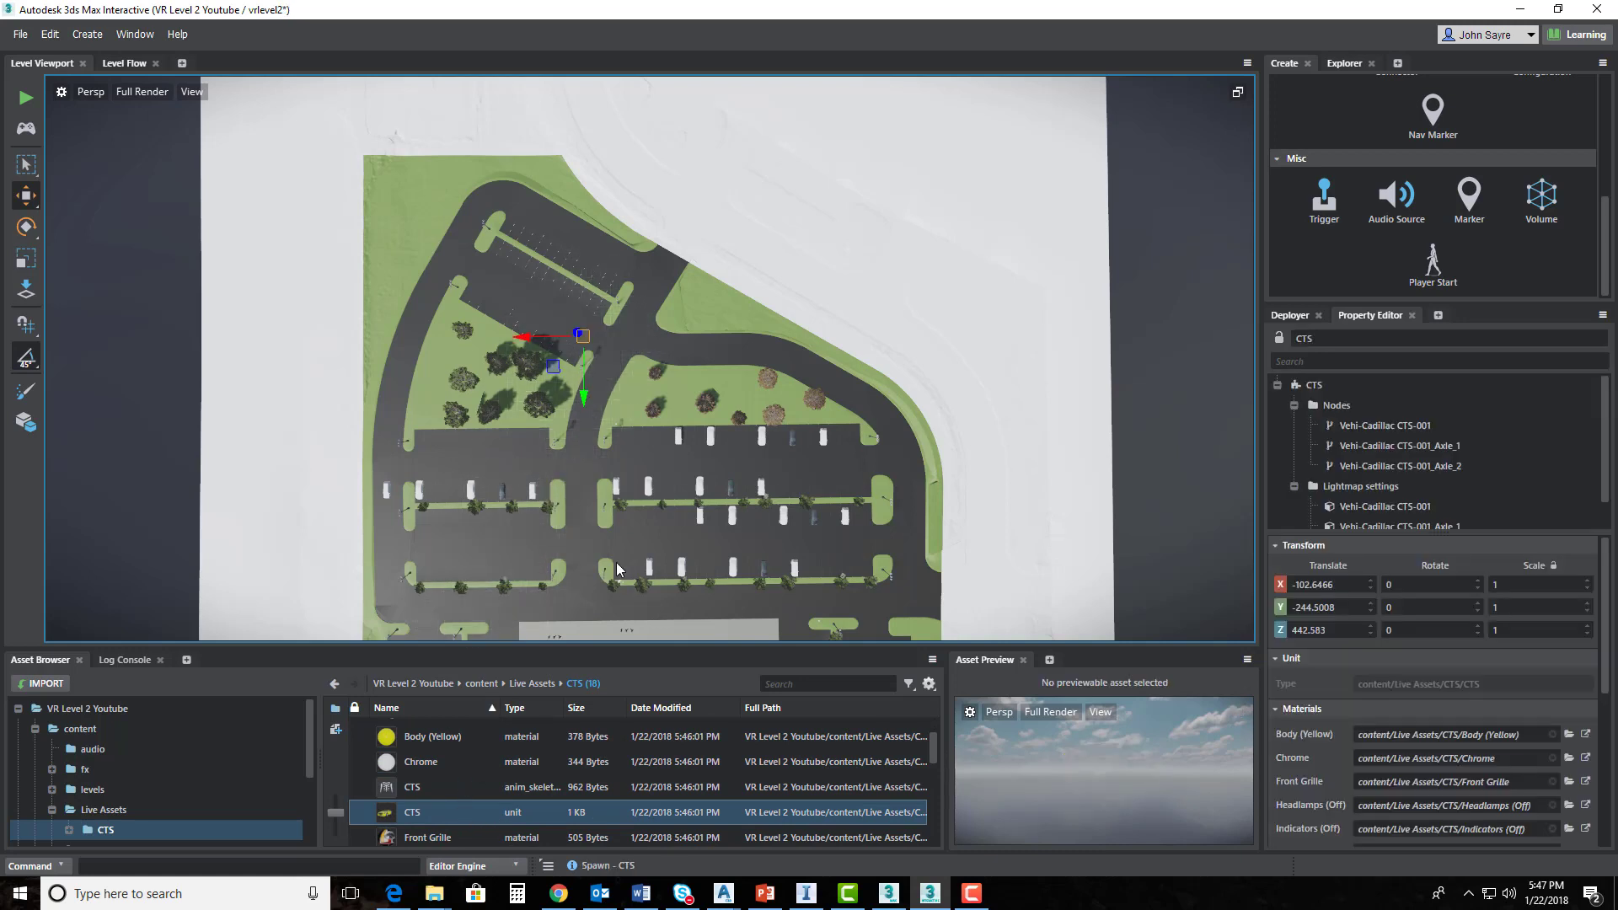
{"action": "right_click", "coordinate": [1370, 583]}
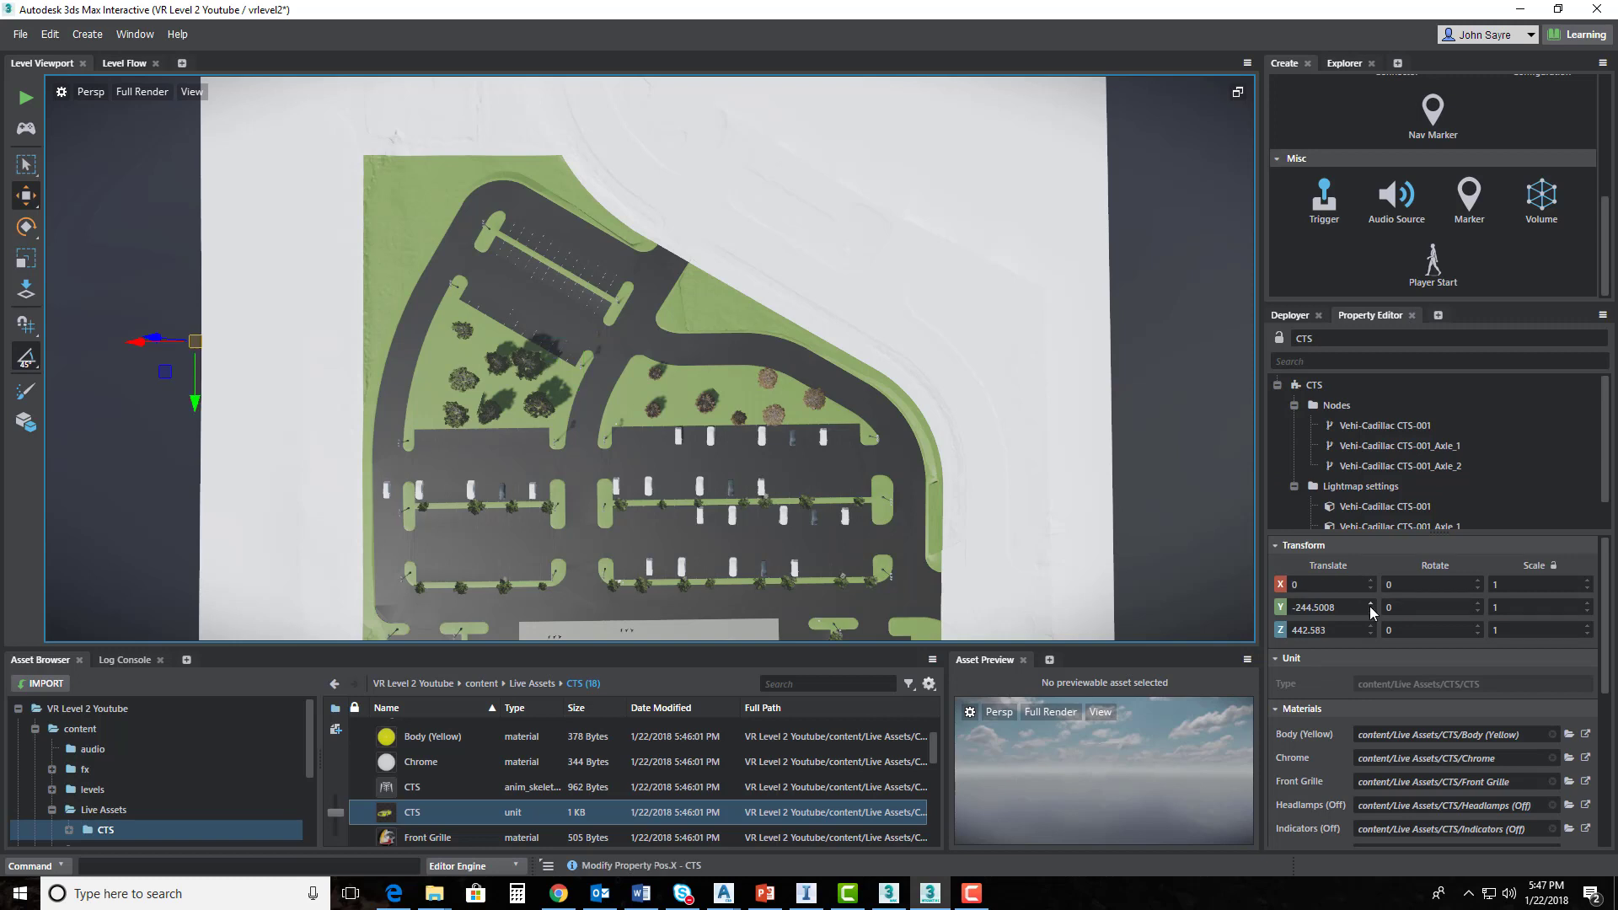
{"action": "right_click", "coordinate": [1368, 605]}
{"action": "right_click", "coordinate": [1369, 629]}
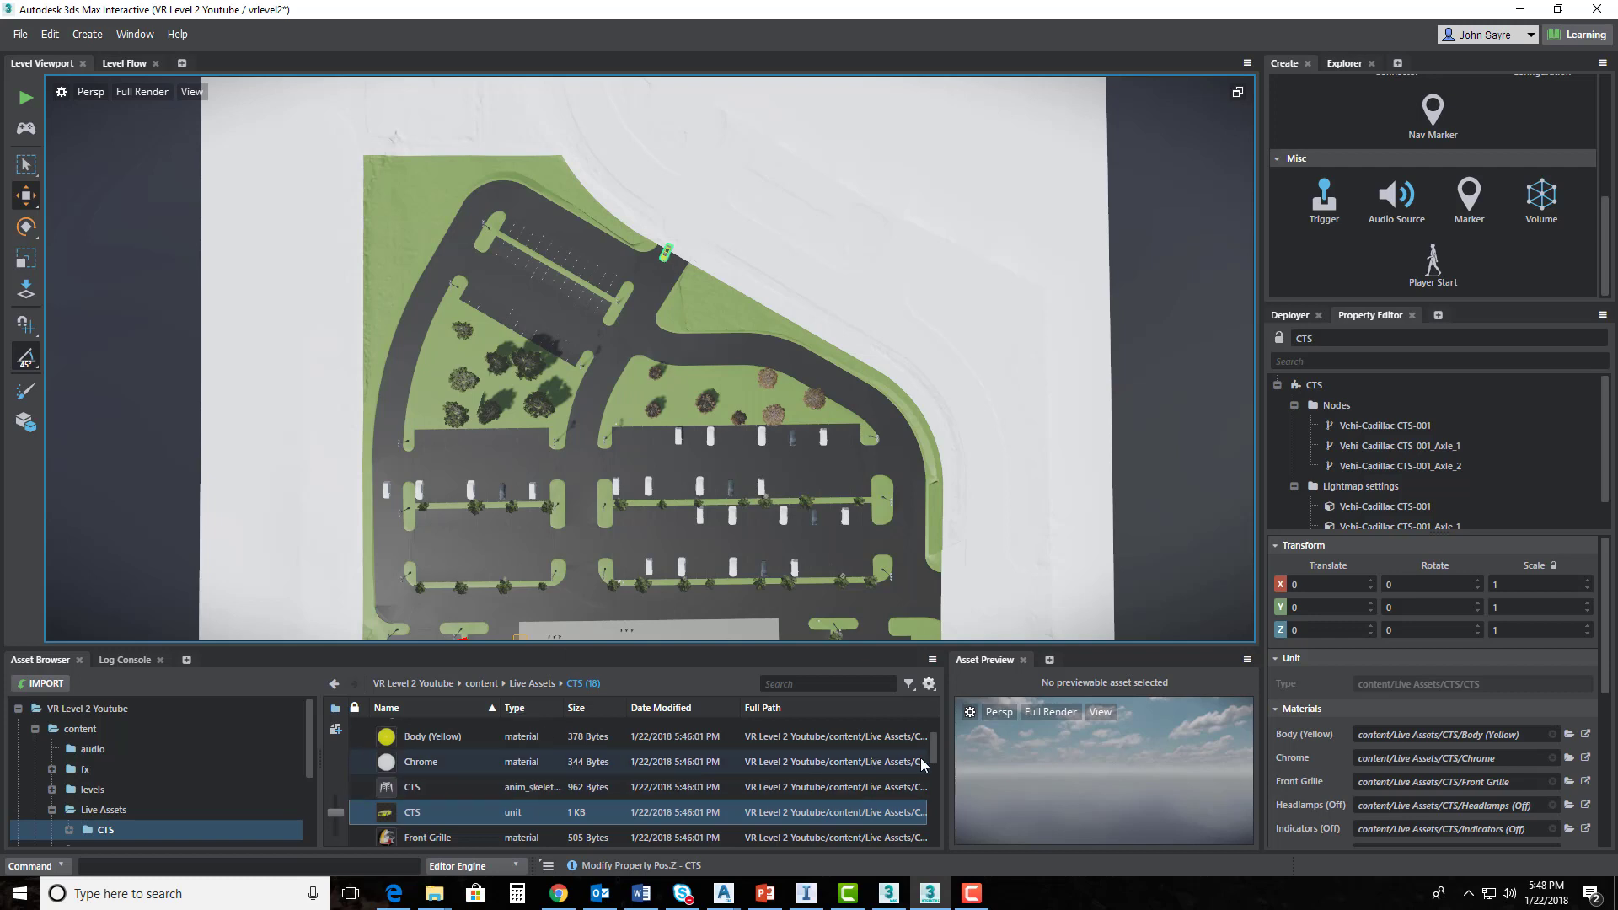
- Preview the CTS clip in the animations folder, disable its position, rotation and scale compression, and save the clip
{"action": "left_click_drag", "start_coordinate": [932, 746], "coordinate": [932, 736]}
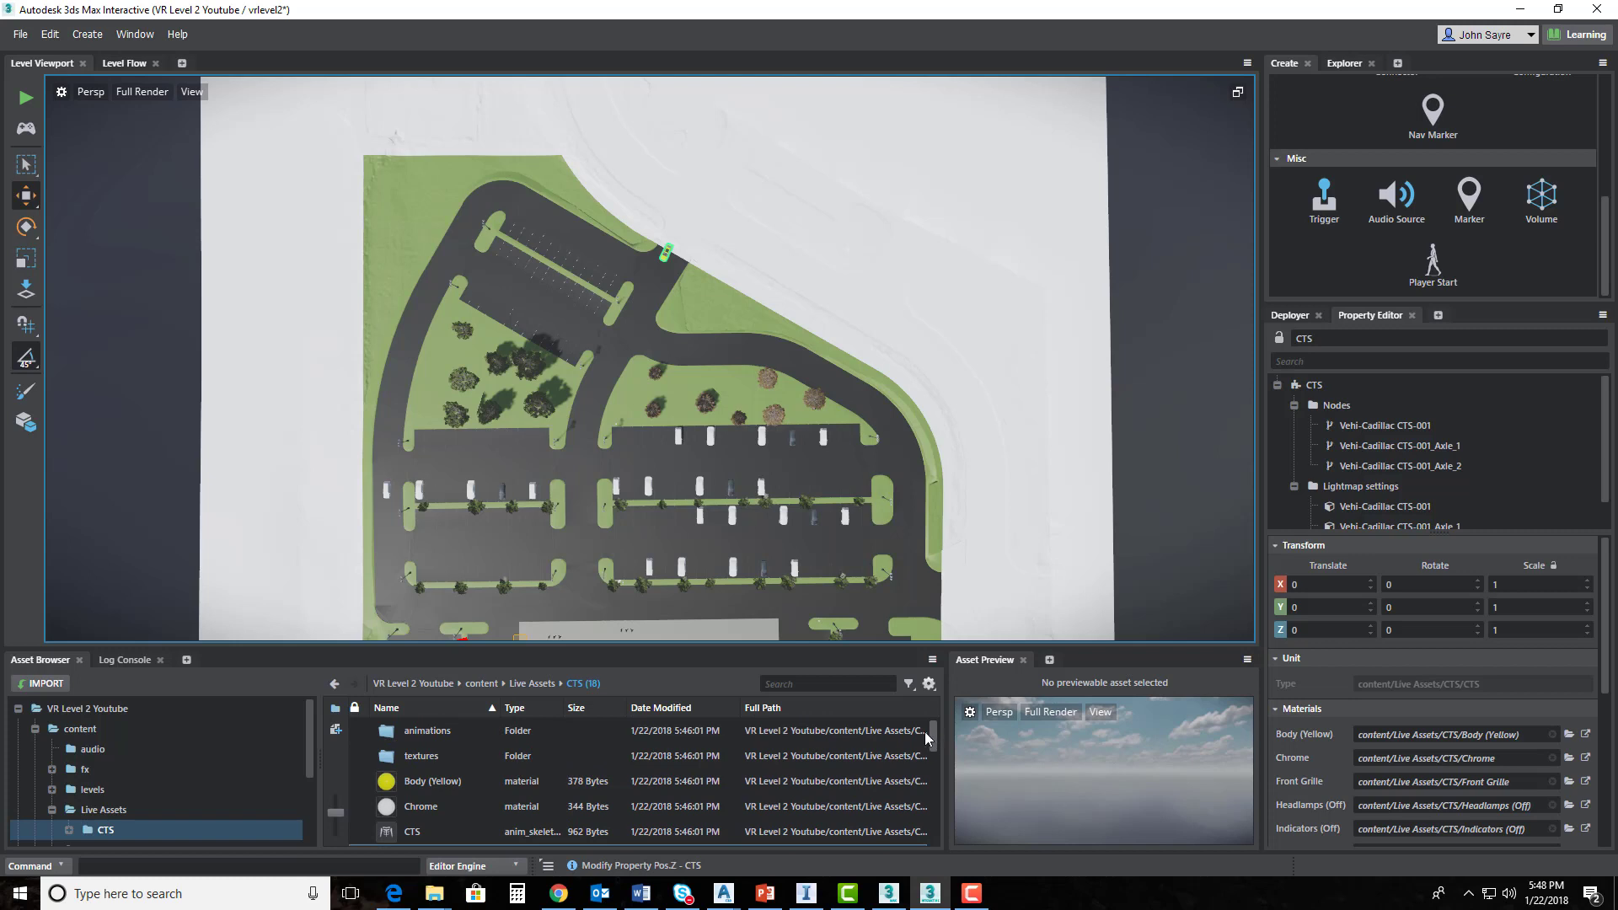
{"action": "left_click", "coordinate": [469, 731]}
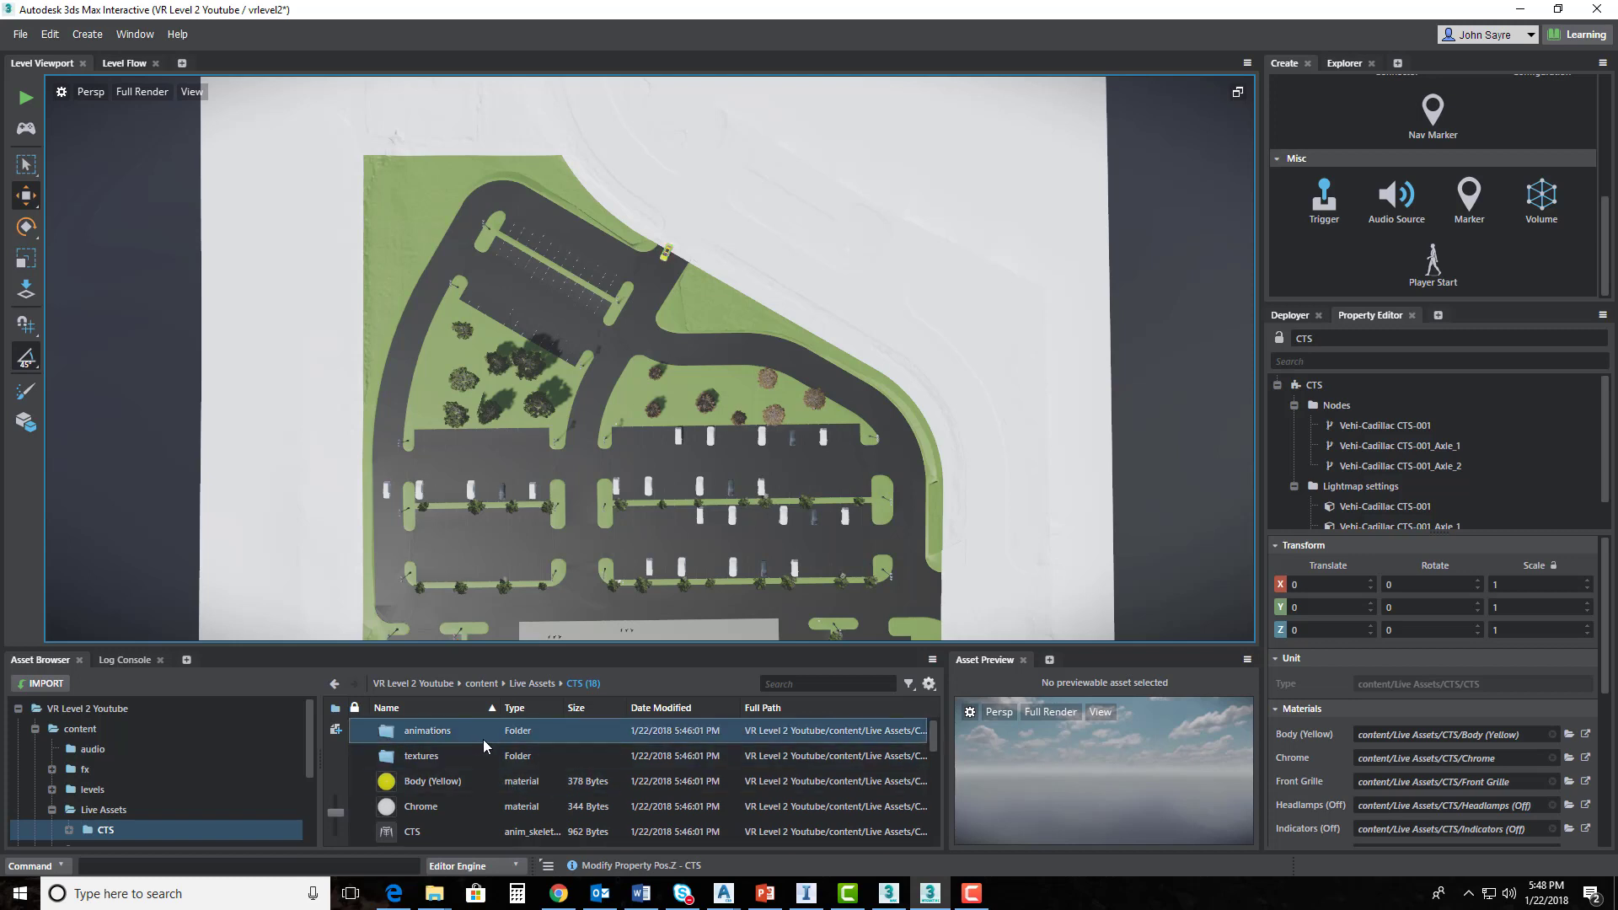
{"action": "double_click", "coordinate": [474, 736]}
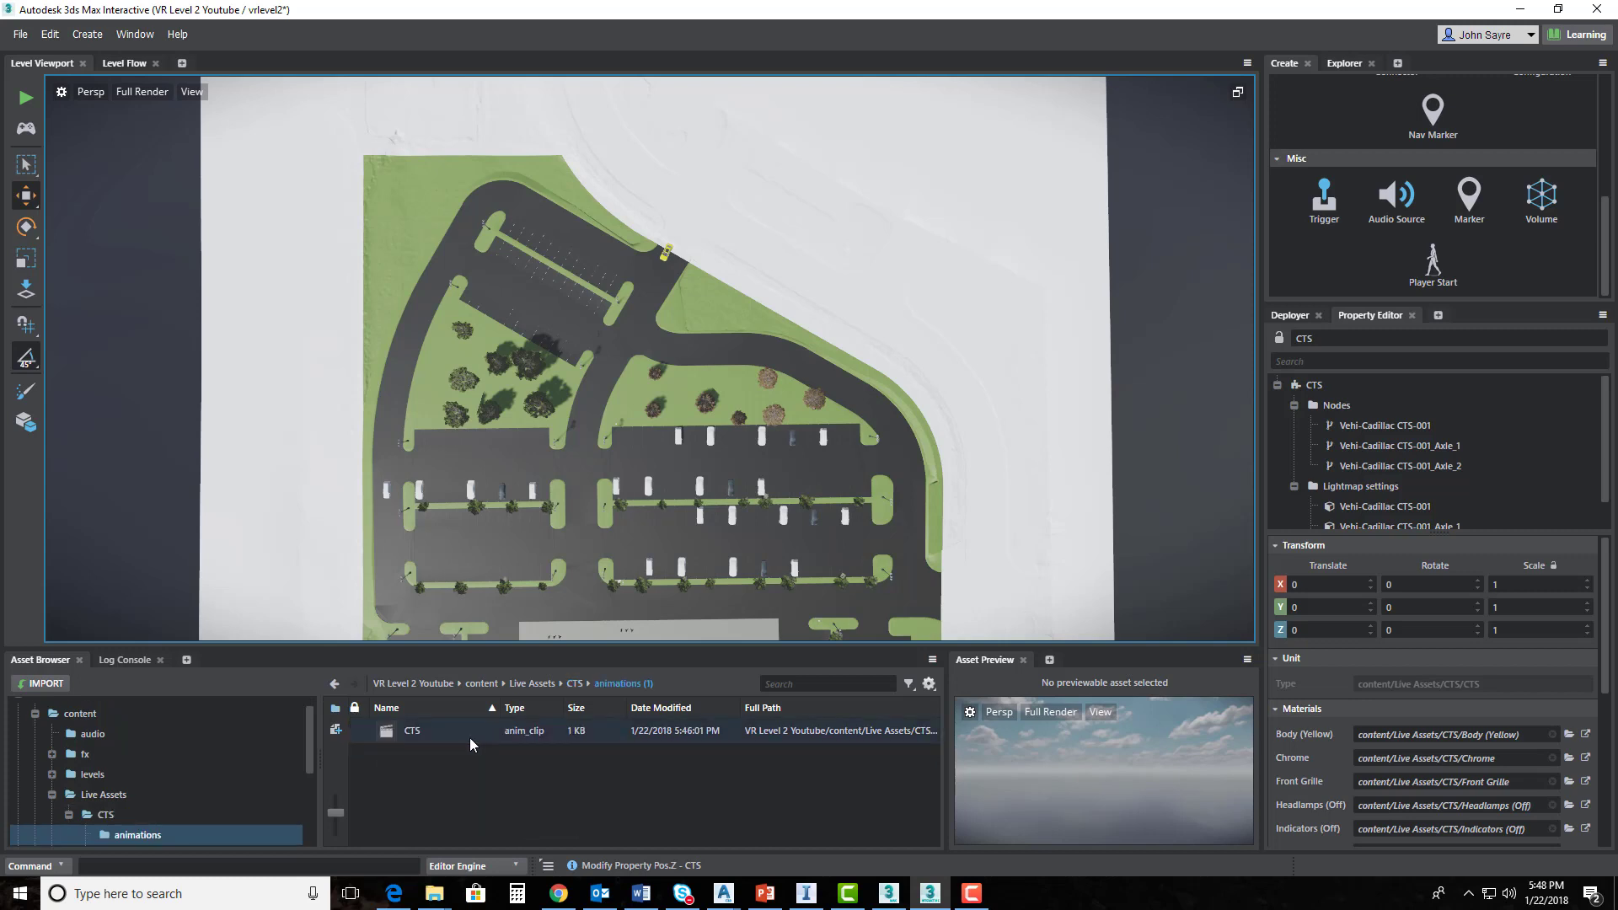
{"action": "left_click", "coordinate": [447, 736]}
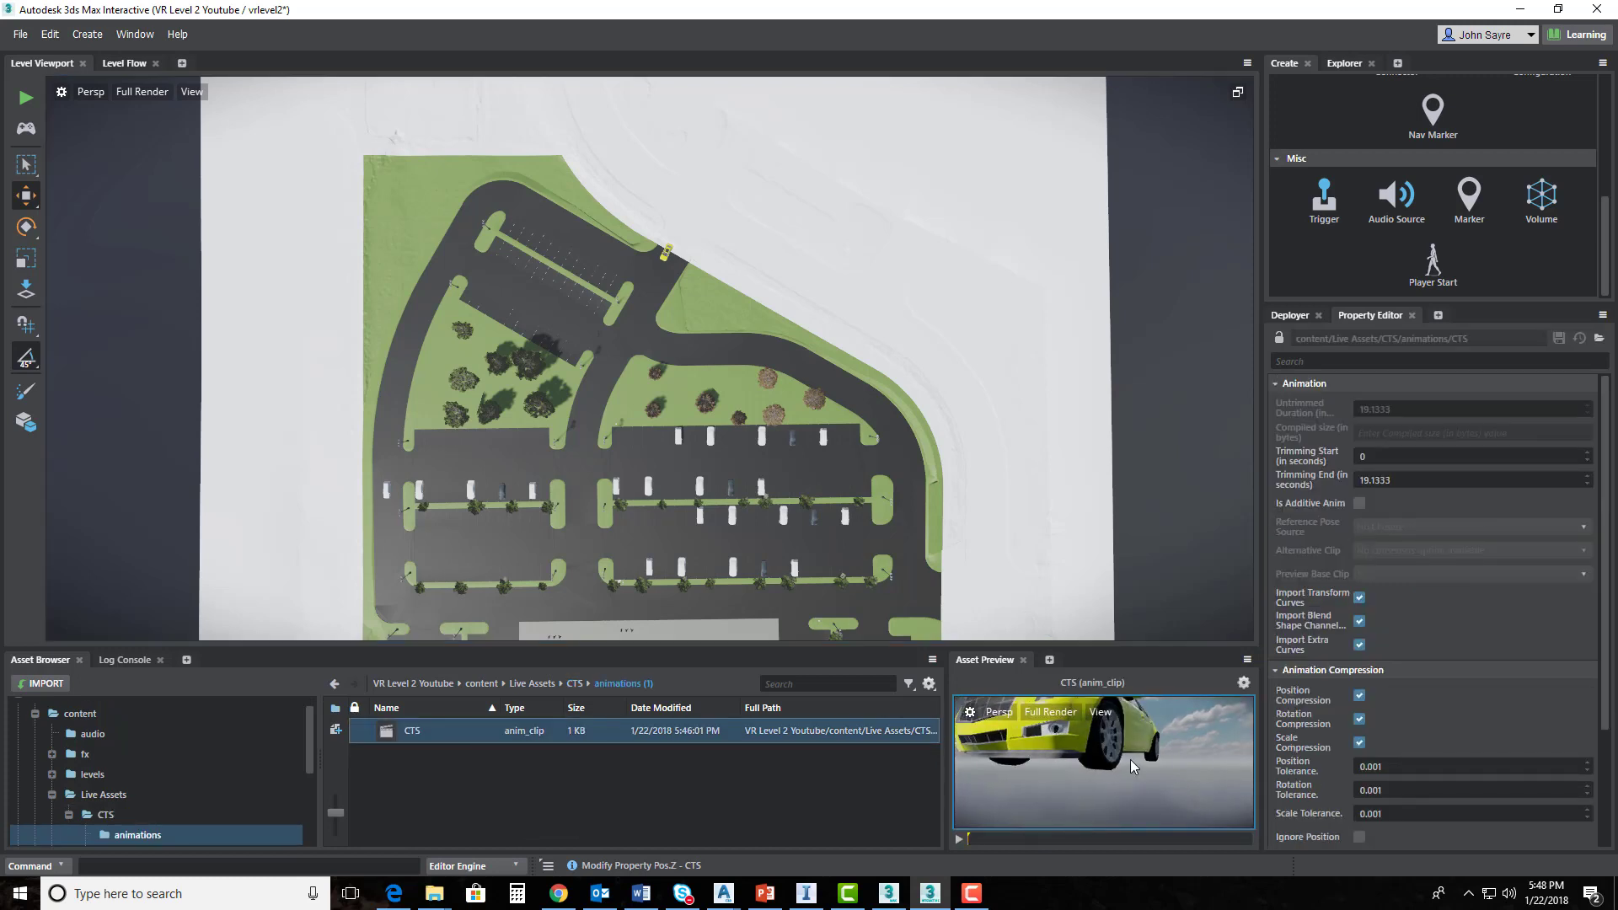
{"action": "left_click", "coordinate": [958, 838]}
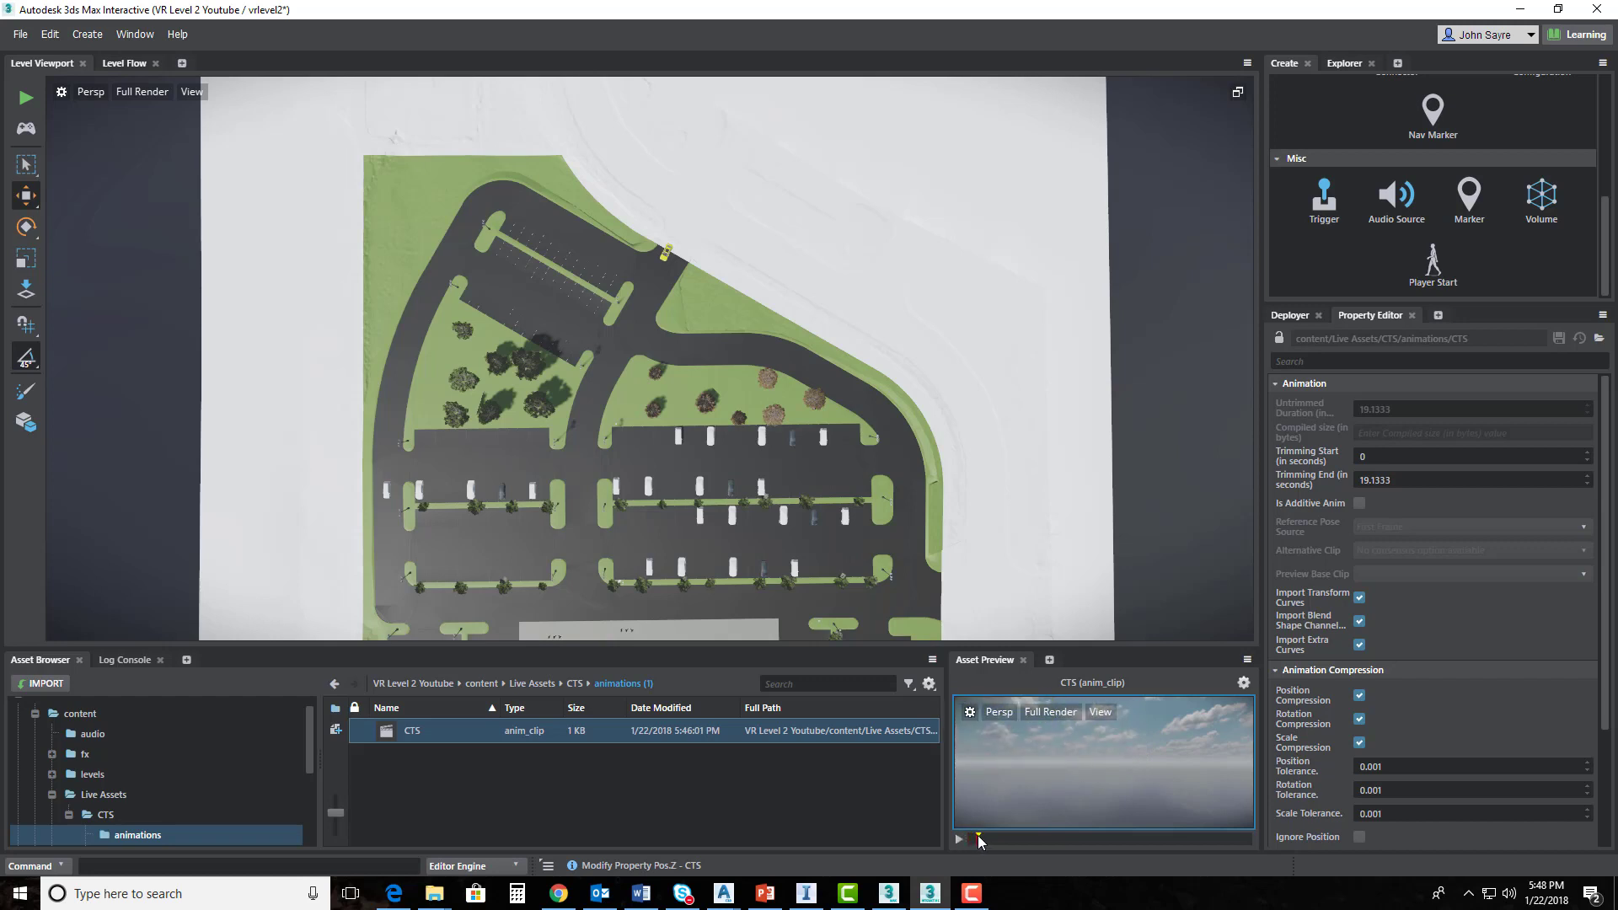
{"action": "left_click", "coordinate": [967, 838]}
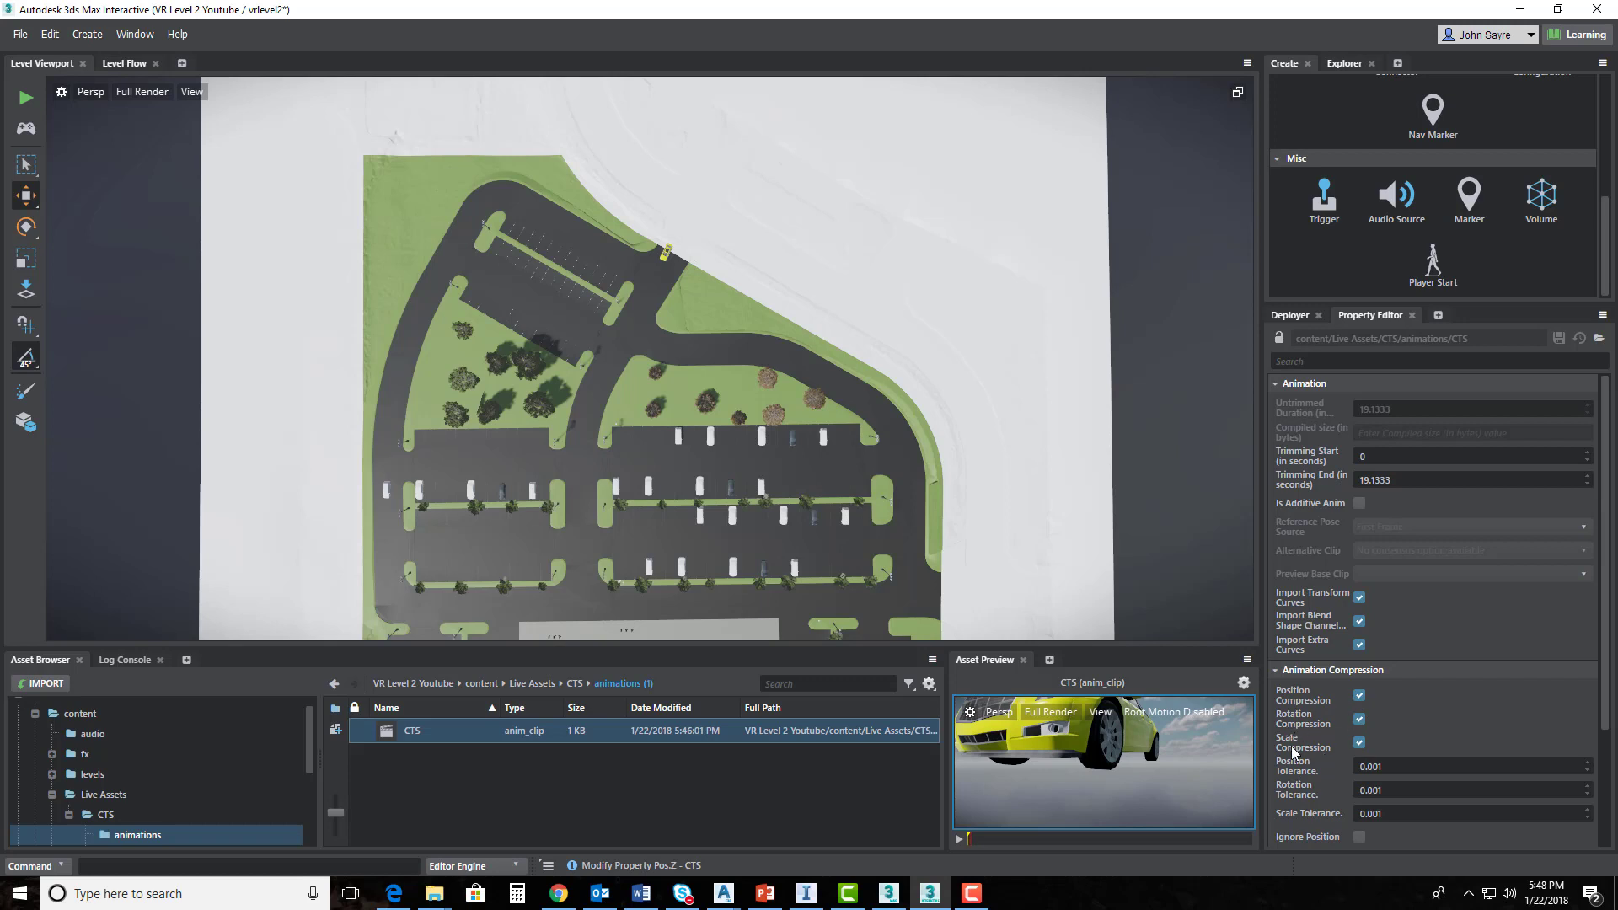
{"action": "left_click", "coordinate": [1359, 695]}
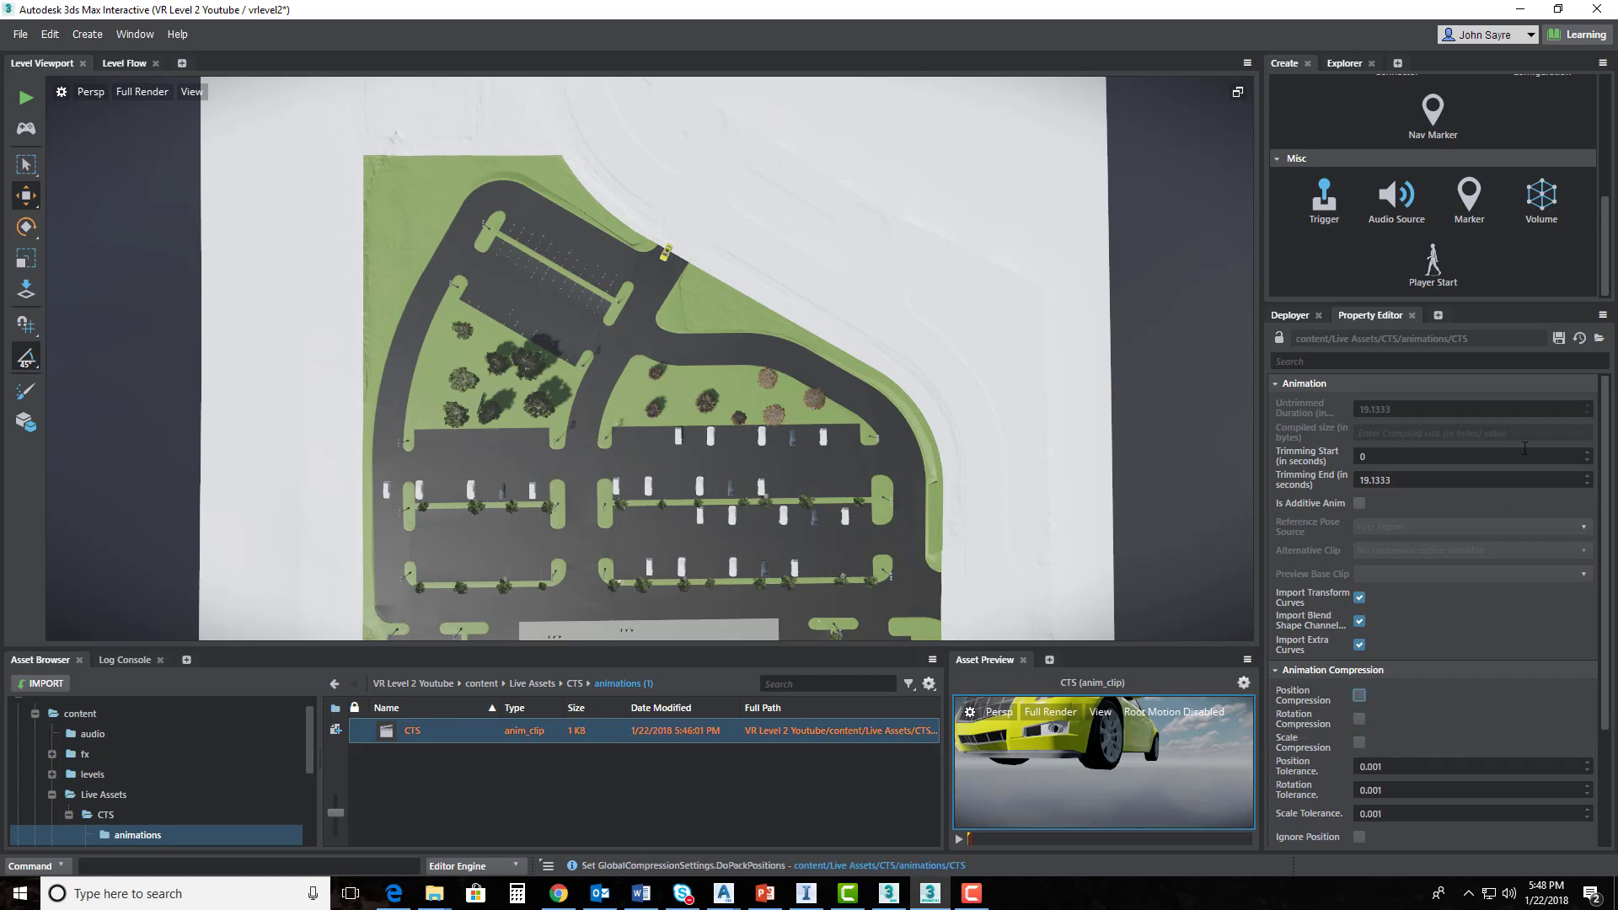
{"action": "left_click", "coordinate": [1558, 338]}
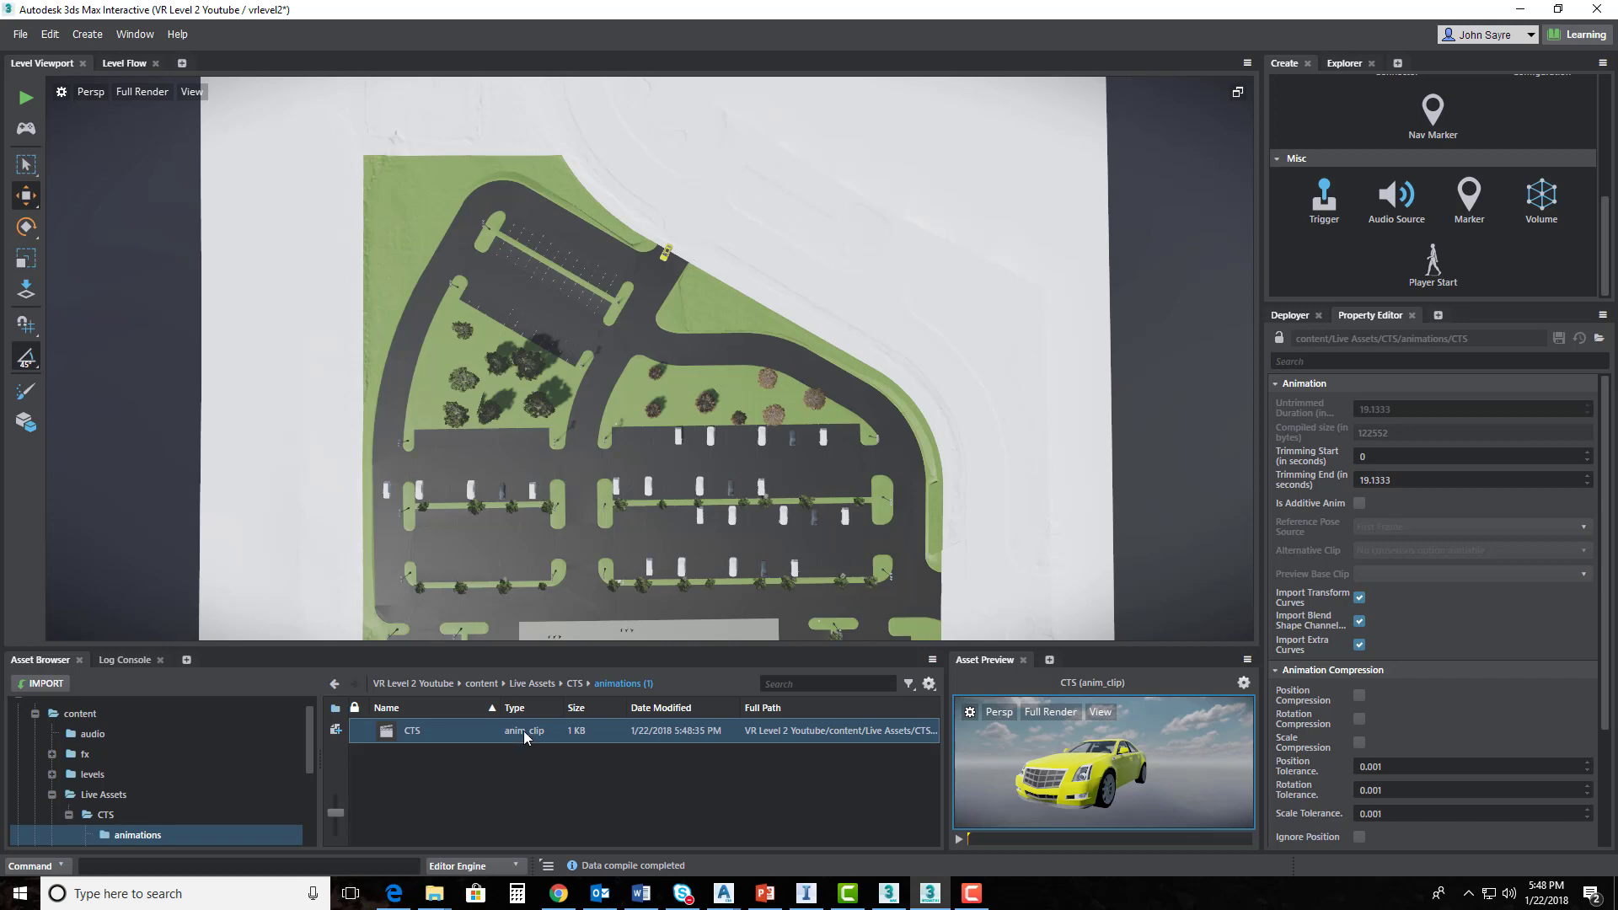
- Select the CTS car in the level and create a Level Unit node for it in an empty area of the level flow
{"action": "left_click", "coordinate": [666, 253]}
{"action": "left_click", "coordinate": [666, 254]}
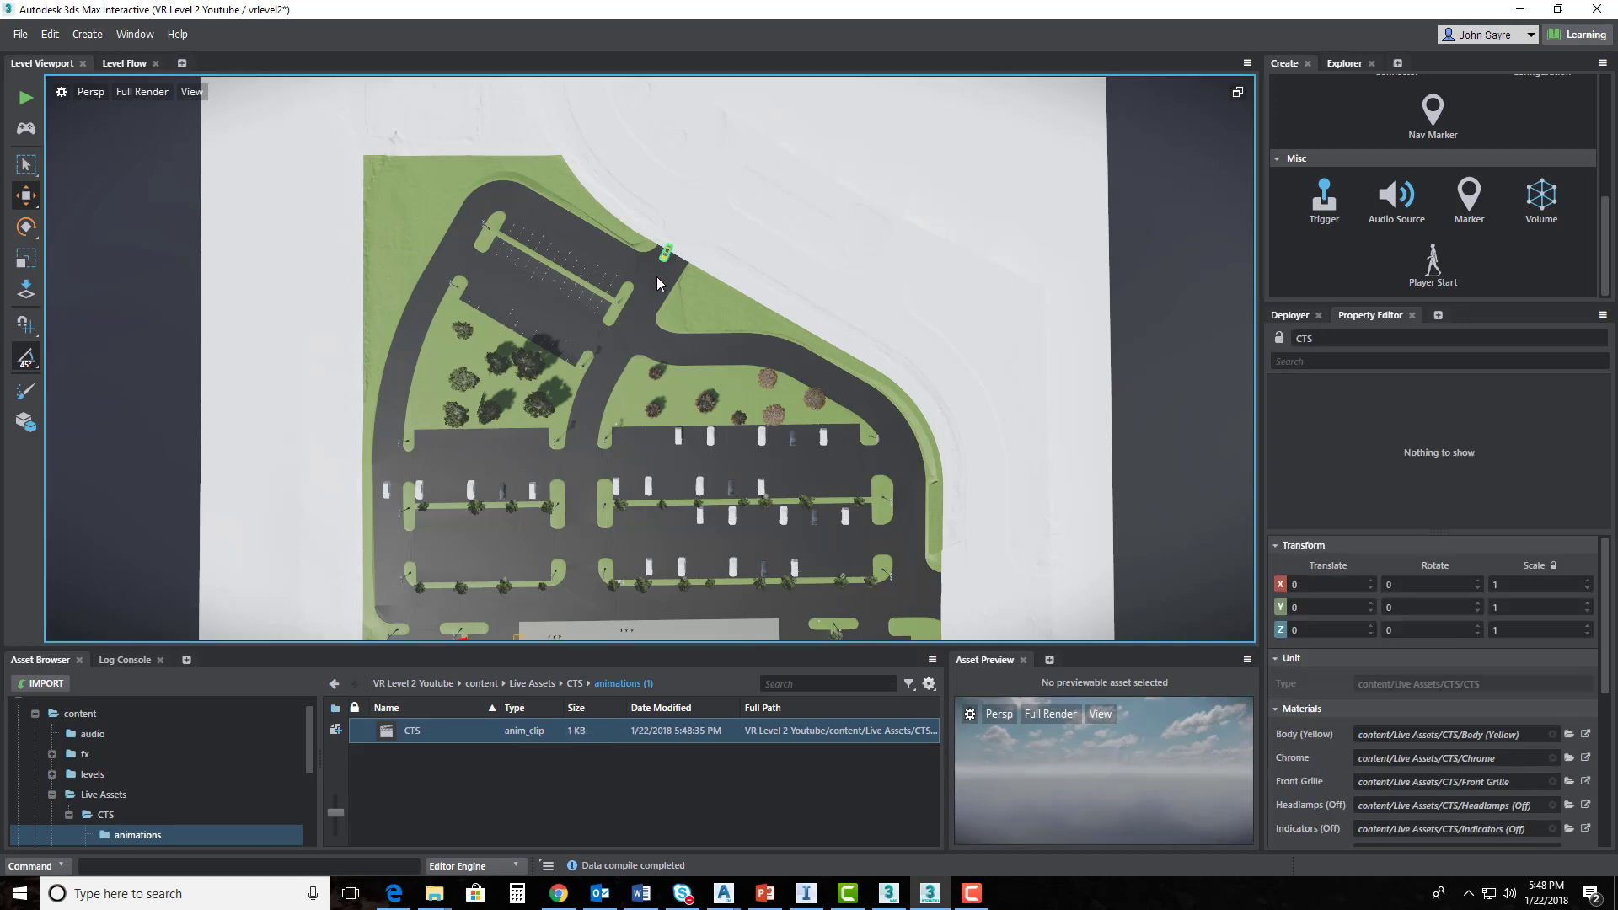
{"action": "left_click", "coordinate": [128, 65]}
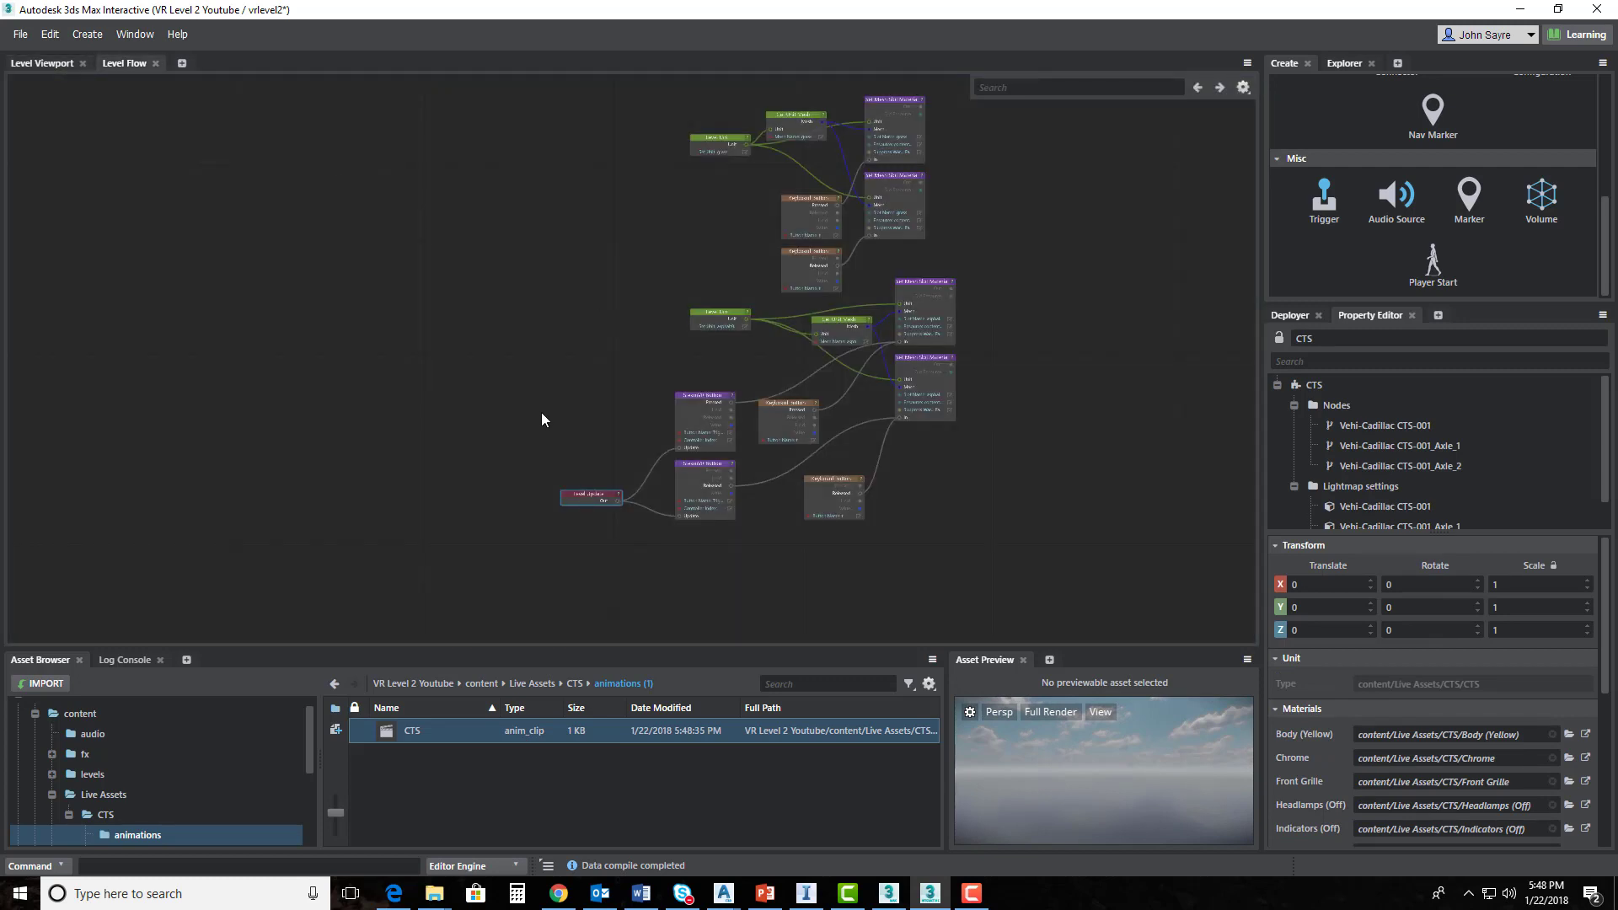
{"action": "middle_click_drag", "start_coordinate": [541, 412], "coordinate": [830, 424]}
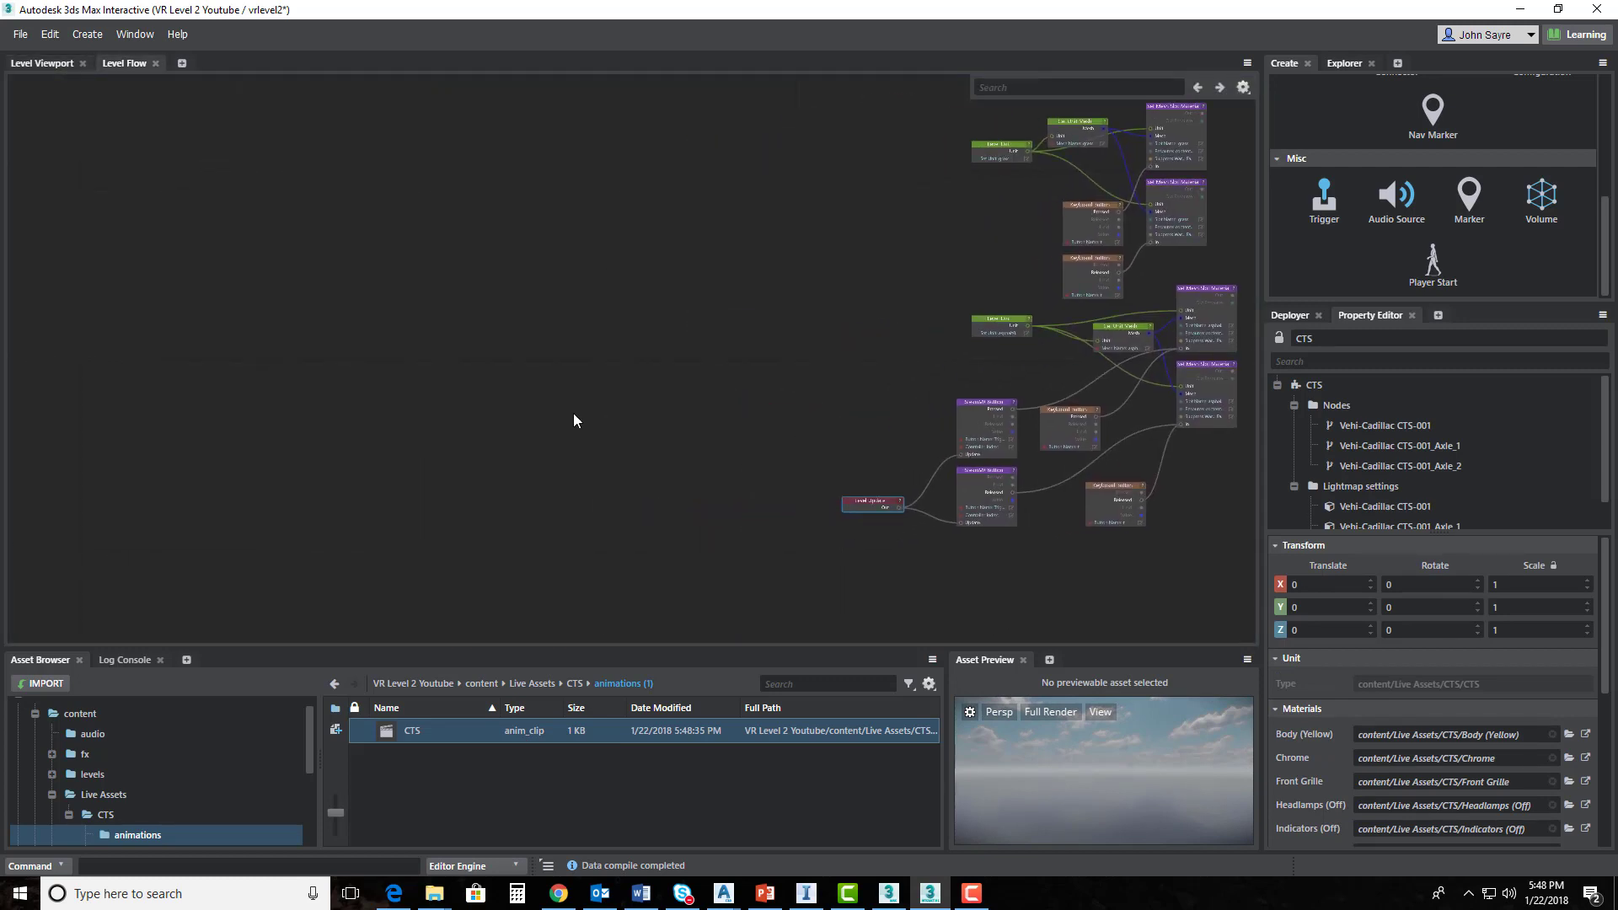
{"action": "right_click", "coordinate": [546, 341]}
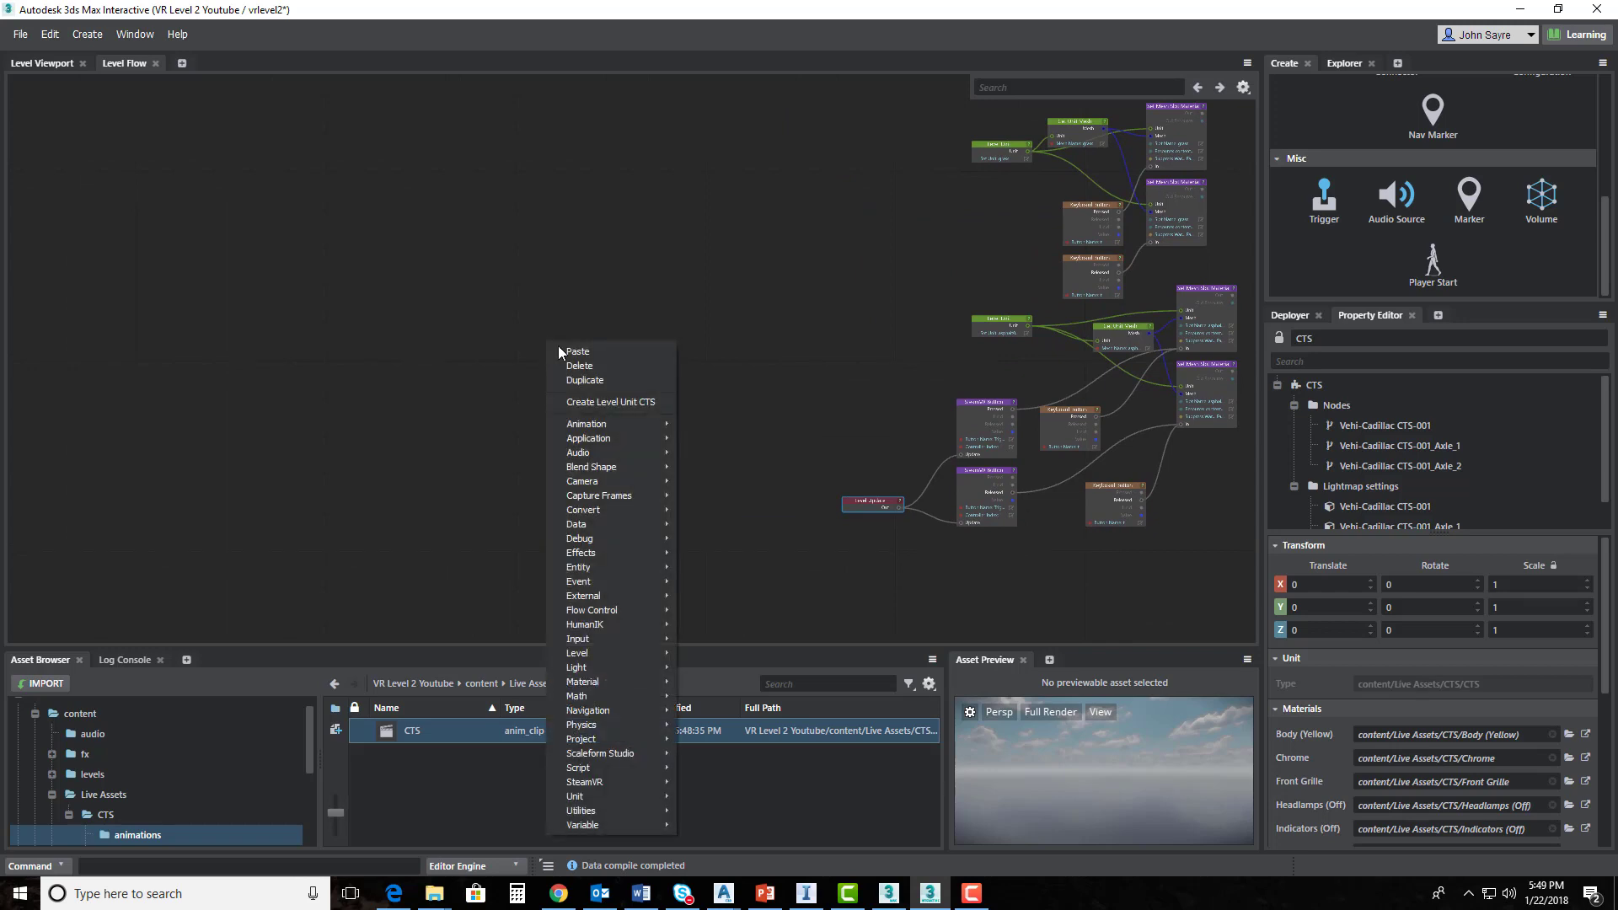
{"action": "left_click", "coordinate": [604, 402]}
{"action": "scroll", "coordinate": [578, 384], "scroll_direction": "up", "scroll_amount": 3}
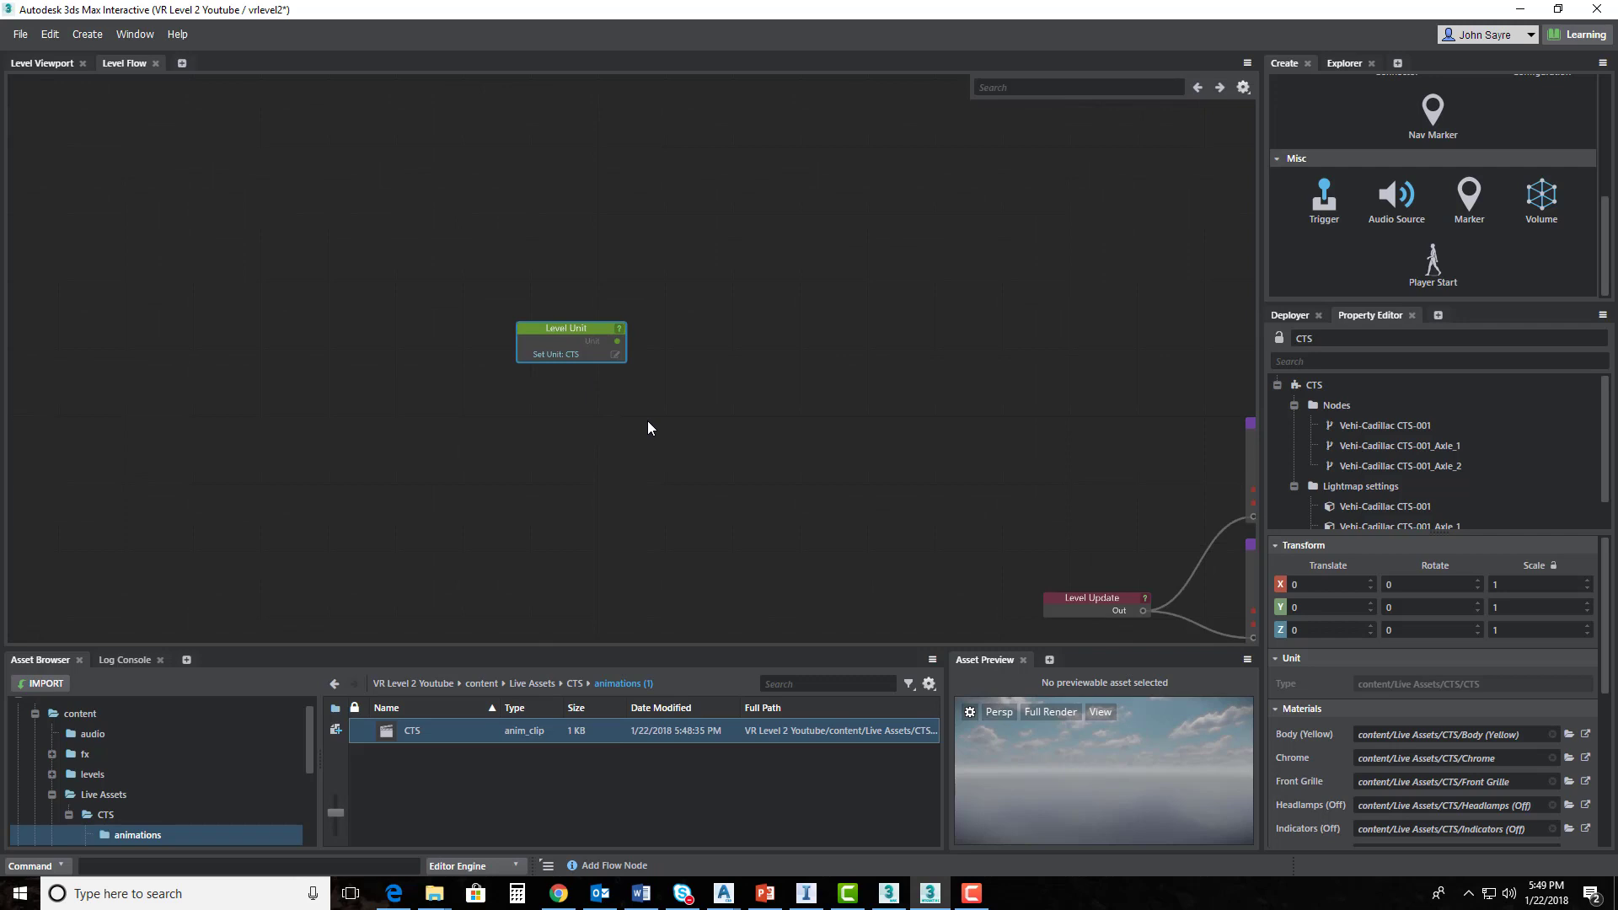
- Add a Play Animation Clip node beside the CTS Level Unit node and connect the unit output to its Unit input
{"action": "right_click", "coordinate": [659, 383]}
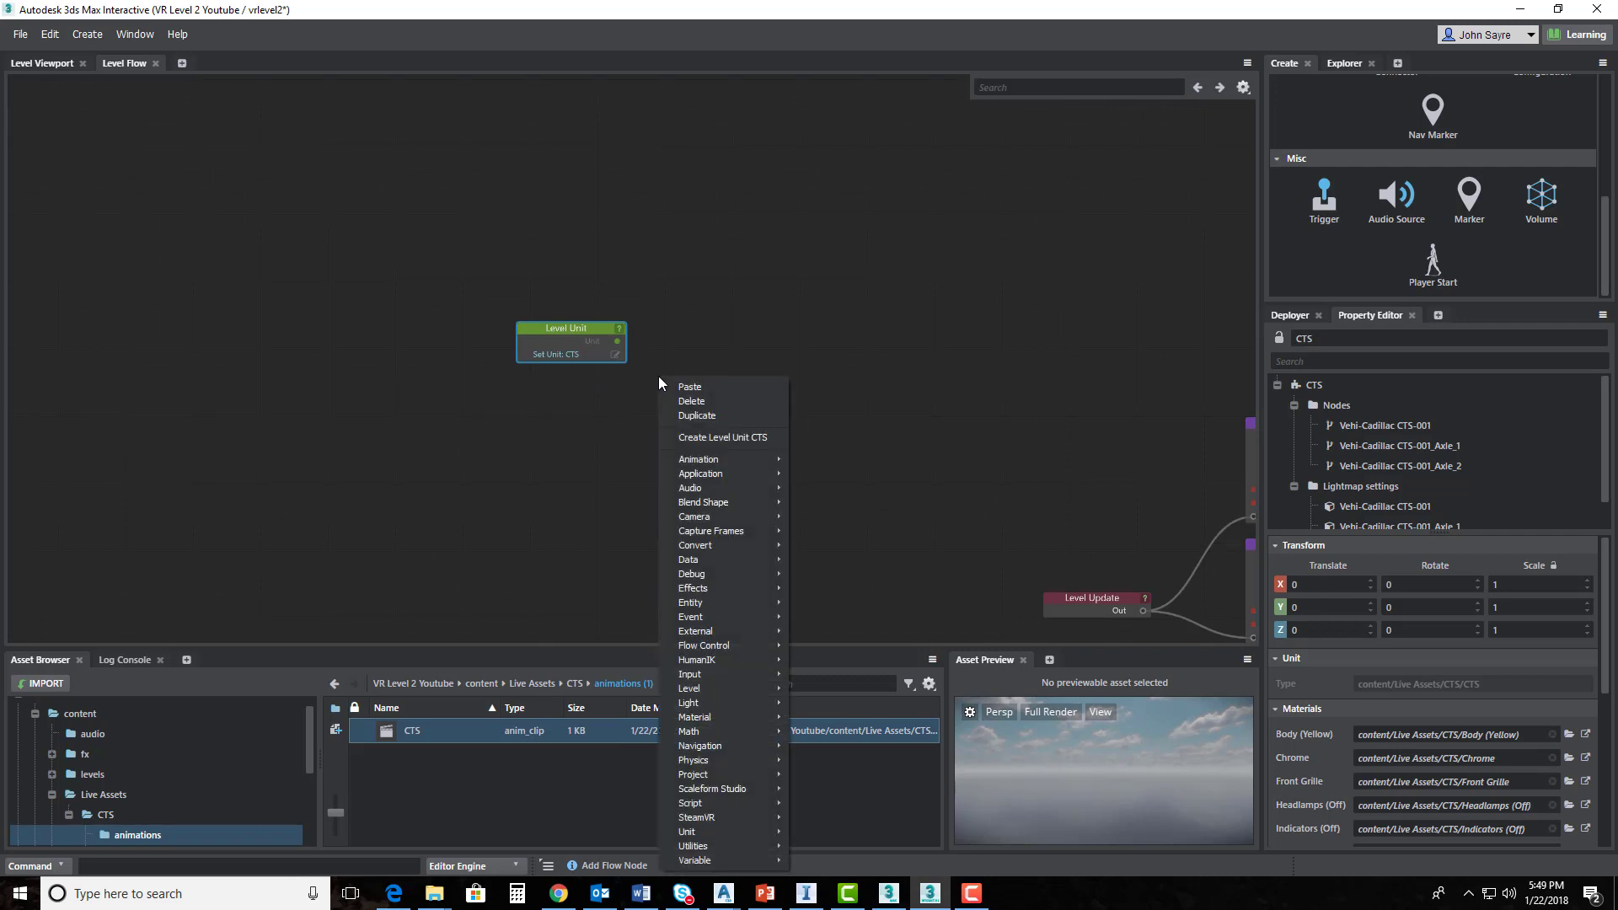
{"action": "left_click", "coordinate": [595, 416]}
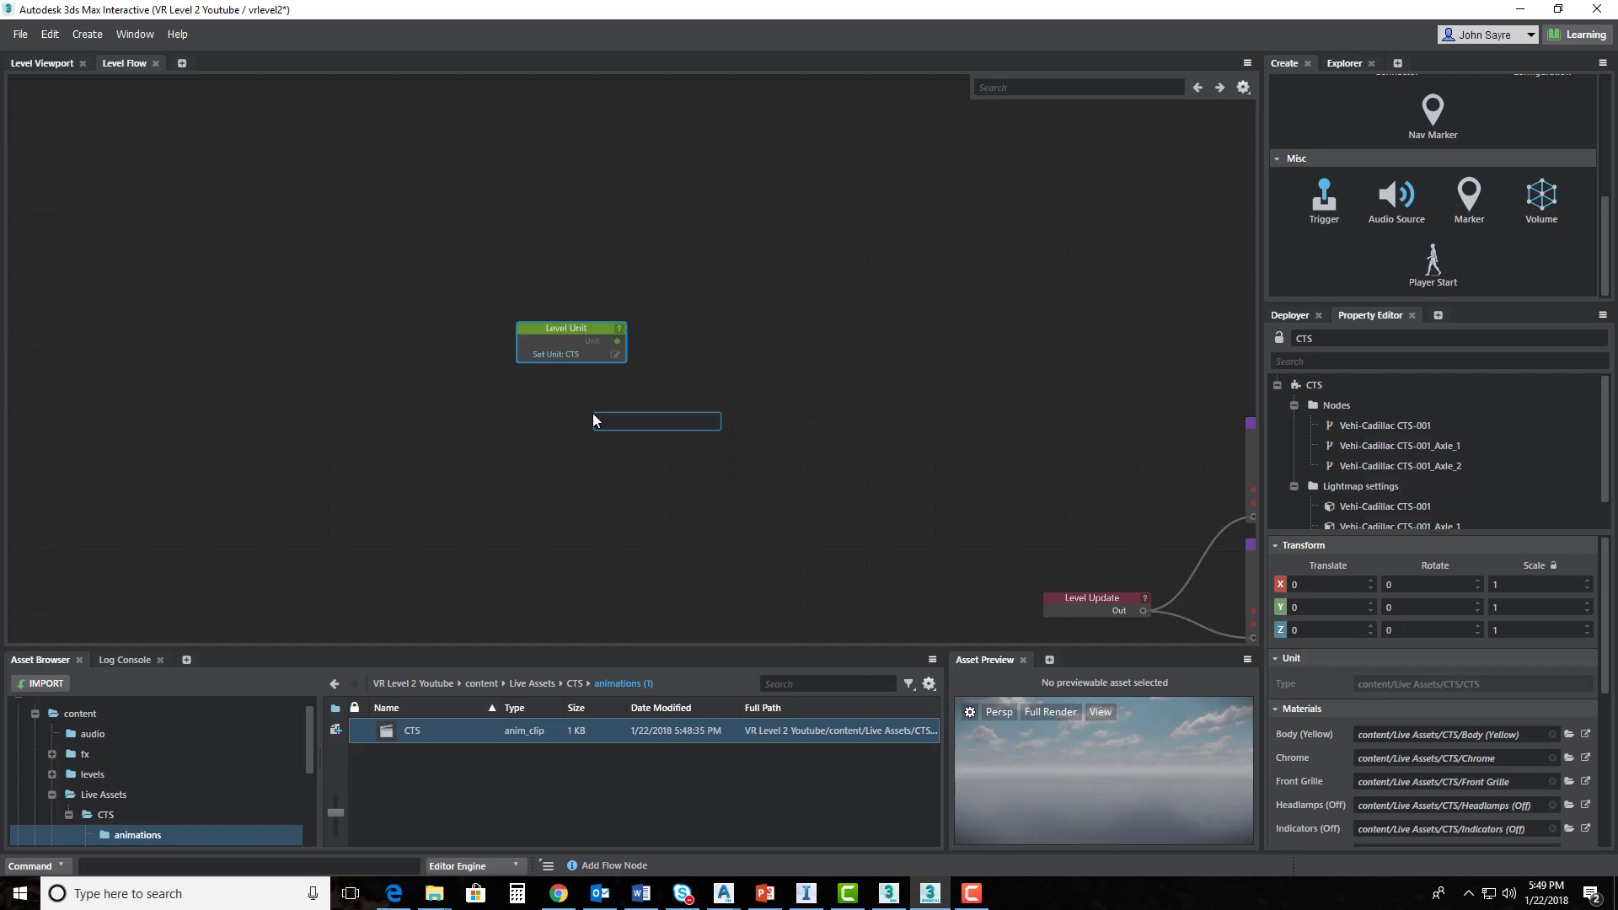
{"action": "type", "text": "play"}
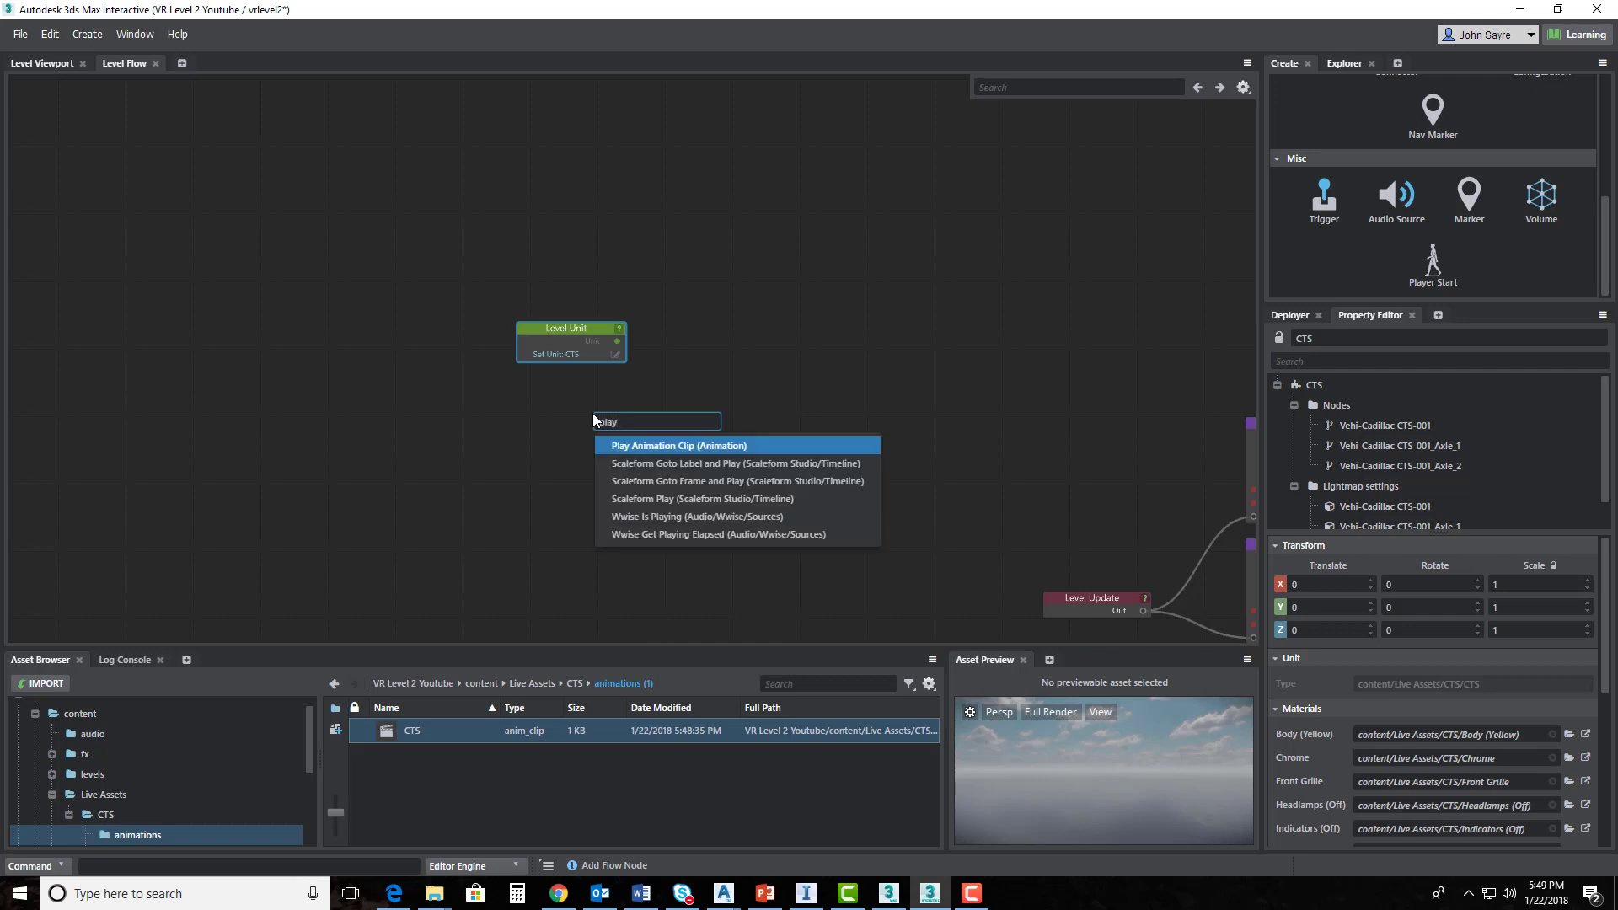
{"action": "key", "text": "Return"}
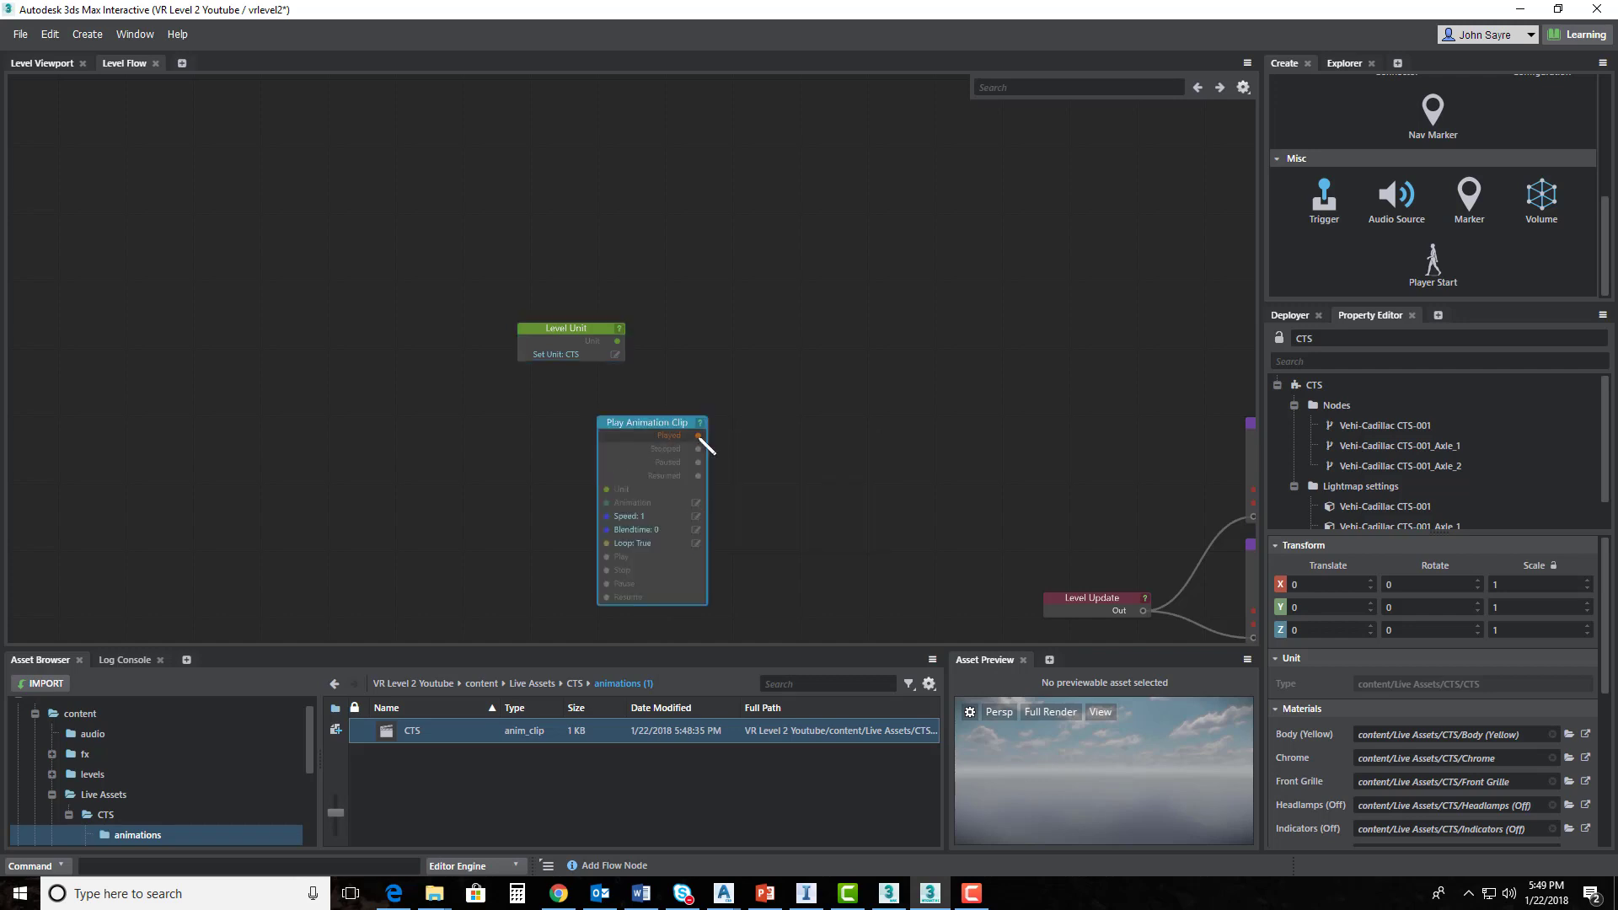
{"action": "left_click_drag", "start_coordinate": [637, 419], "coordinate": [731, 257]}
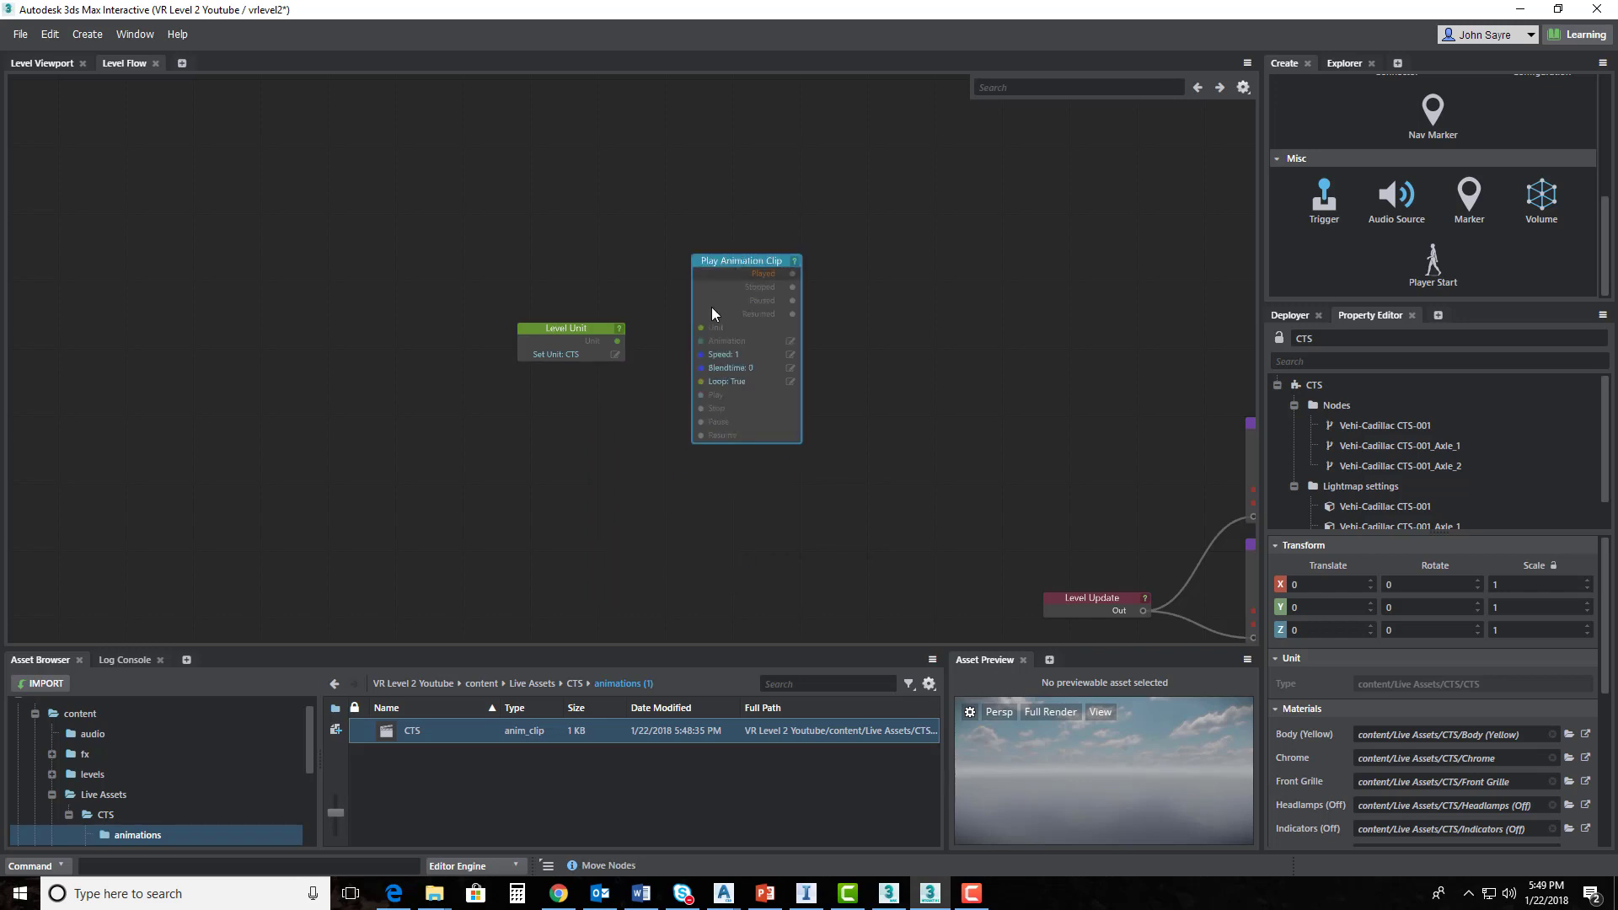
{"action": "left_click_drag", "start_coordinate": [617, 340], "coordinate": [701, 327]}
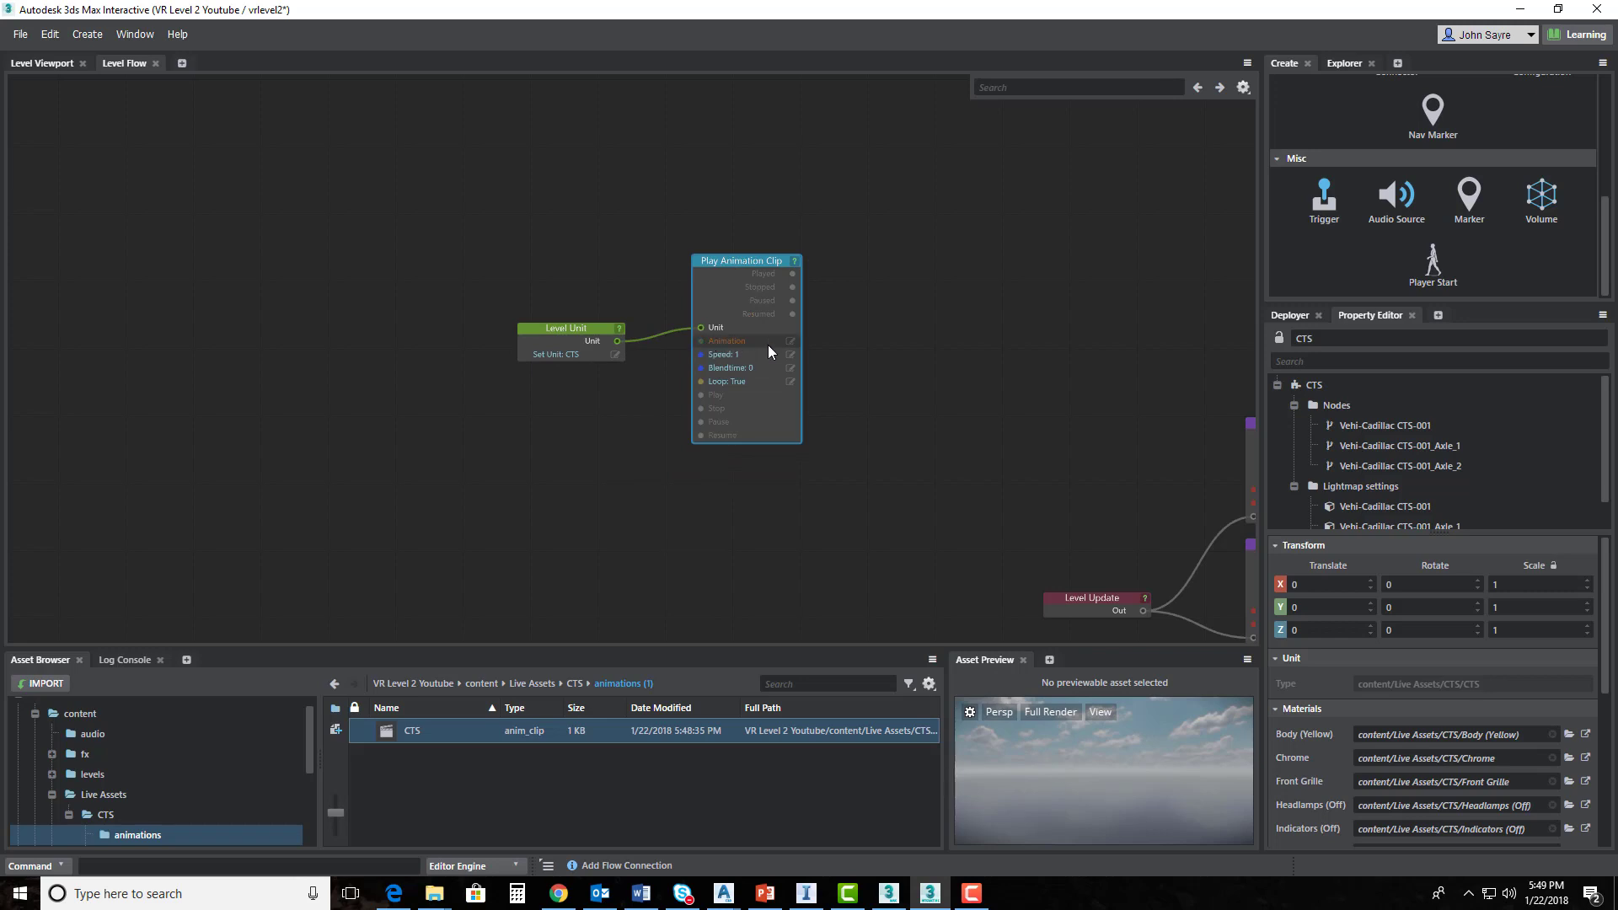
- Assign the clip content/Live Assets/CTS/animations/CTS to the Animation input of the Play Animation Clip node
{"action": "left_click", "coordinate": [791, 342]}
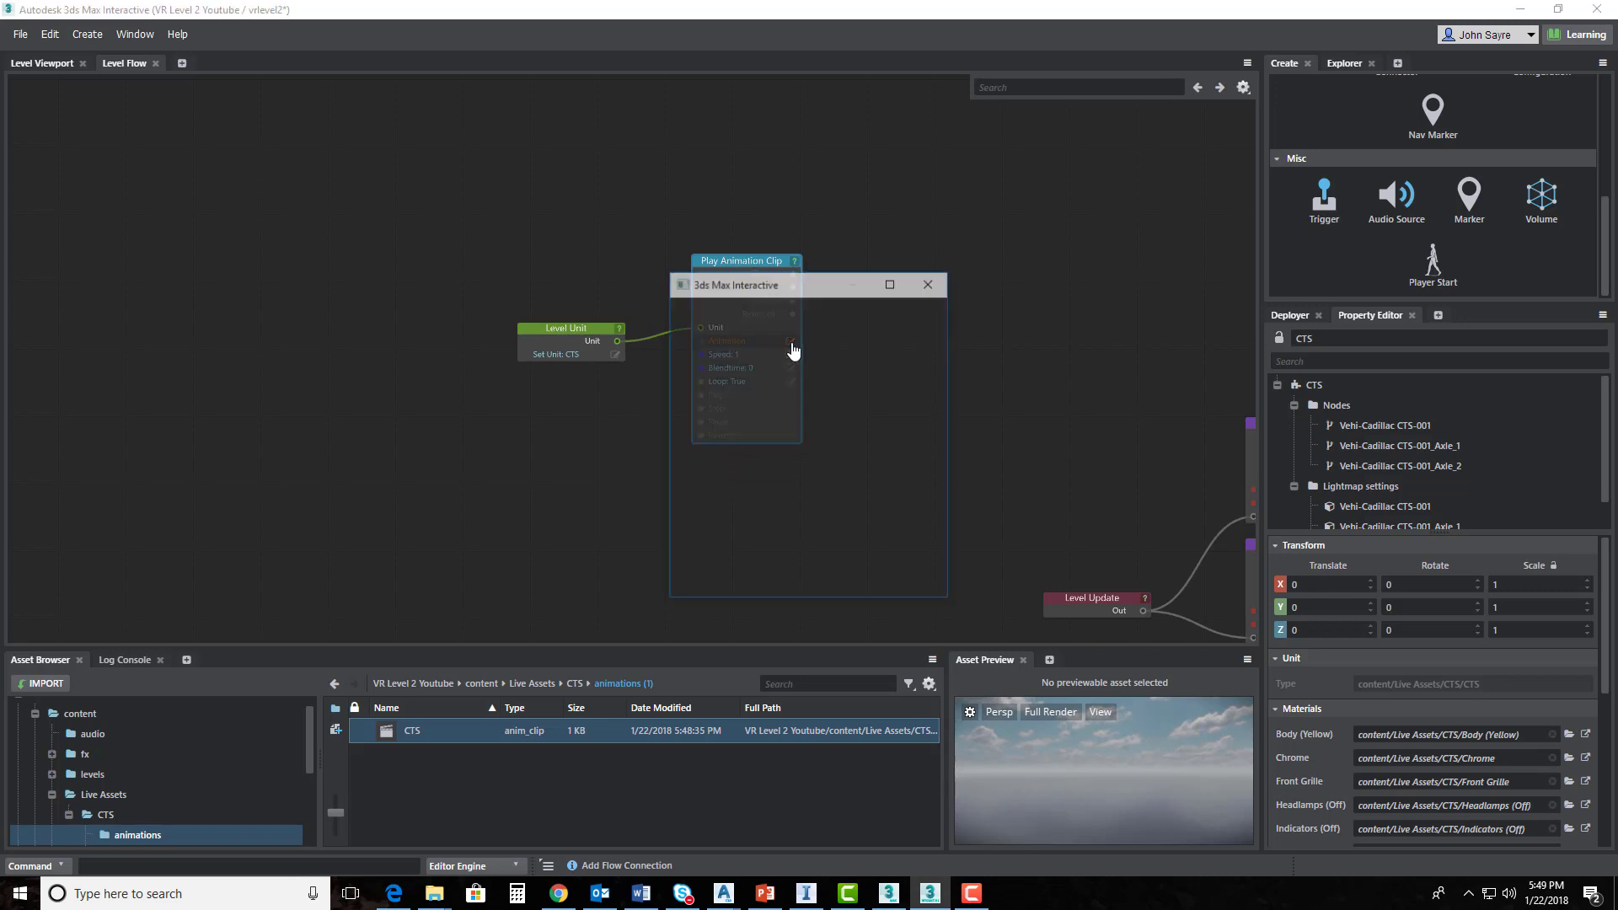
{"action": "left_click", "coordinate": [806, 338]}
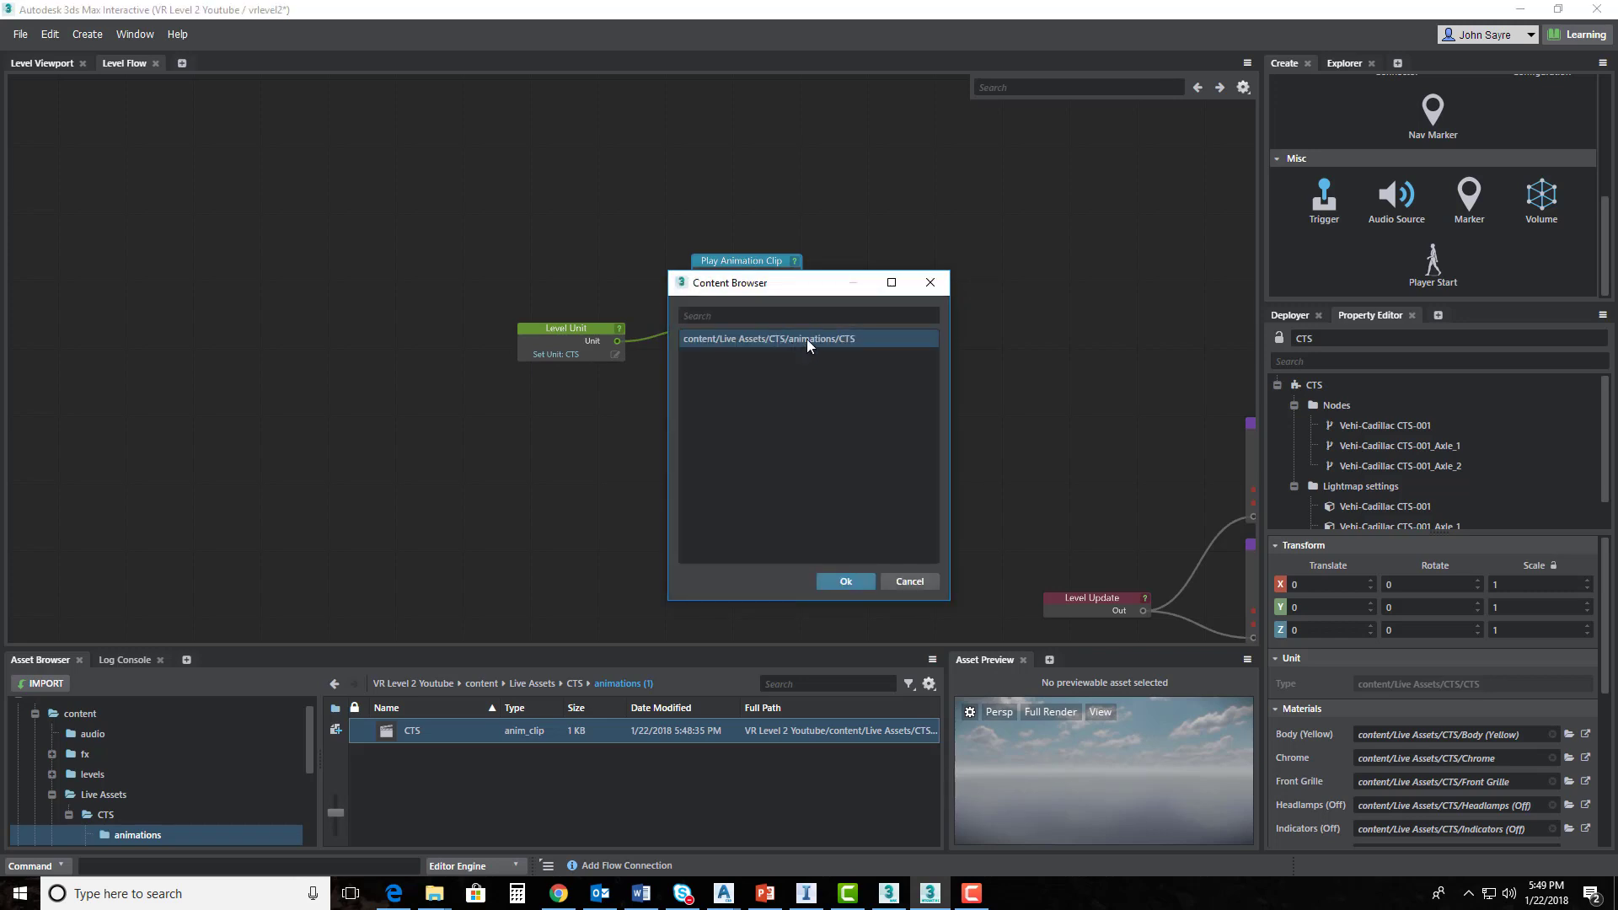
{"action": "left_click", "coordinate": [849, 583]}
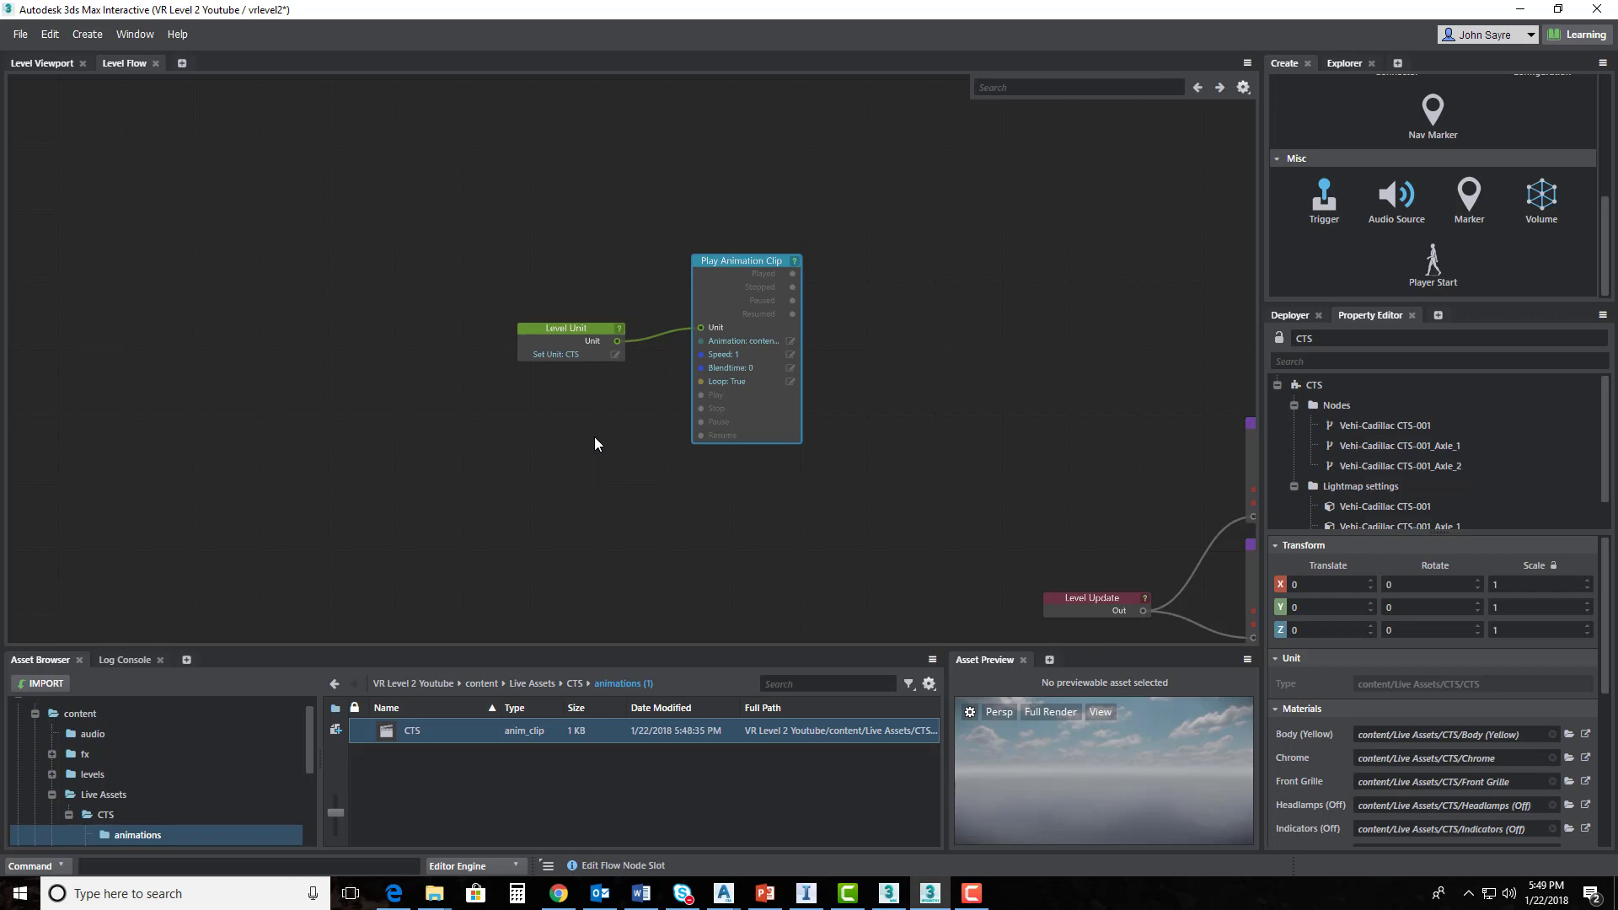
- Add a Level Loaded event node below the Level Unit node and connect its Out to the Play input of Play Animation Clip
{"action": "key", "text": "Tab"}
{"action": "type", "text": "level "}
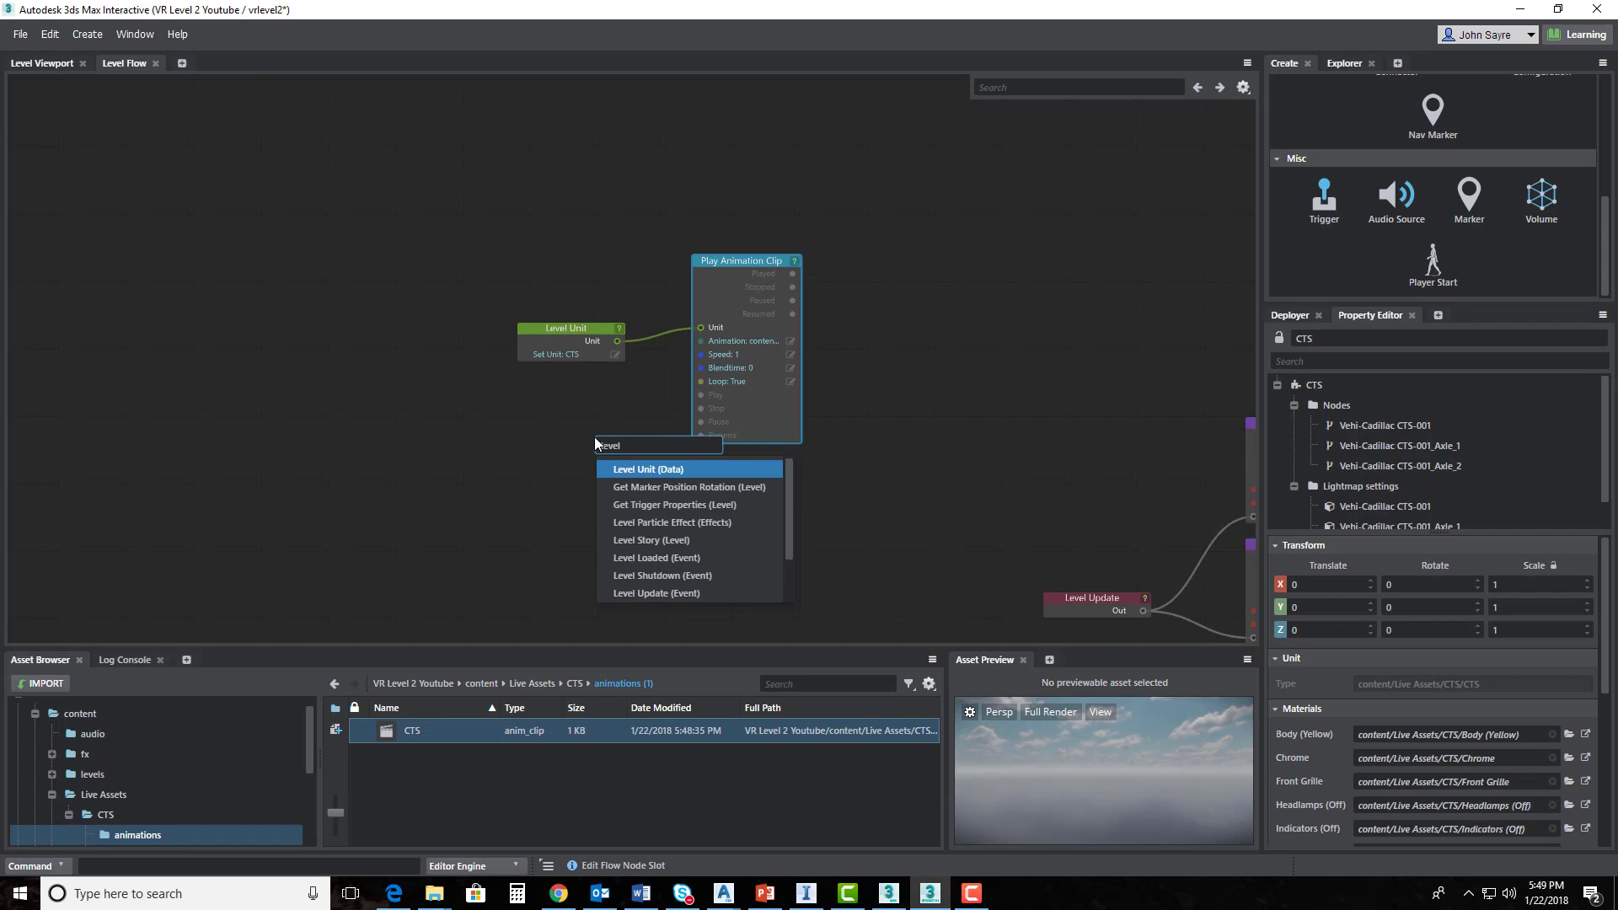
{"action": "type", "text": "load"}
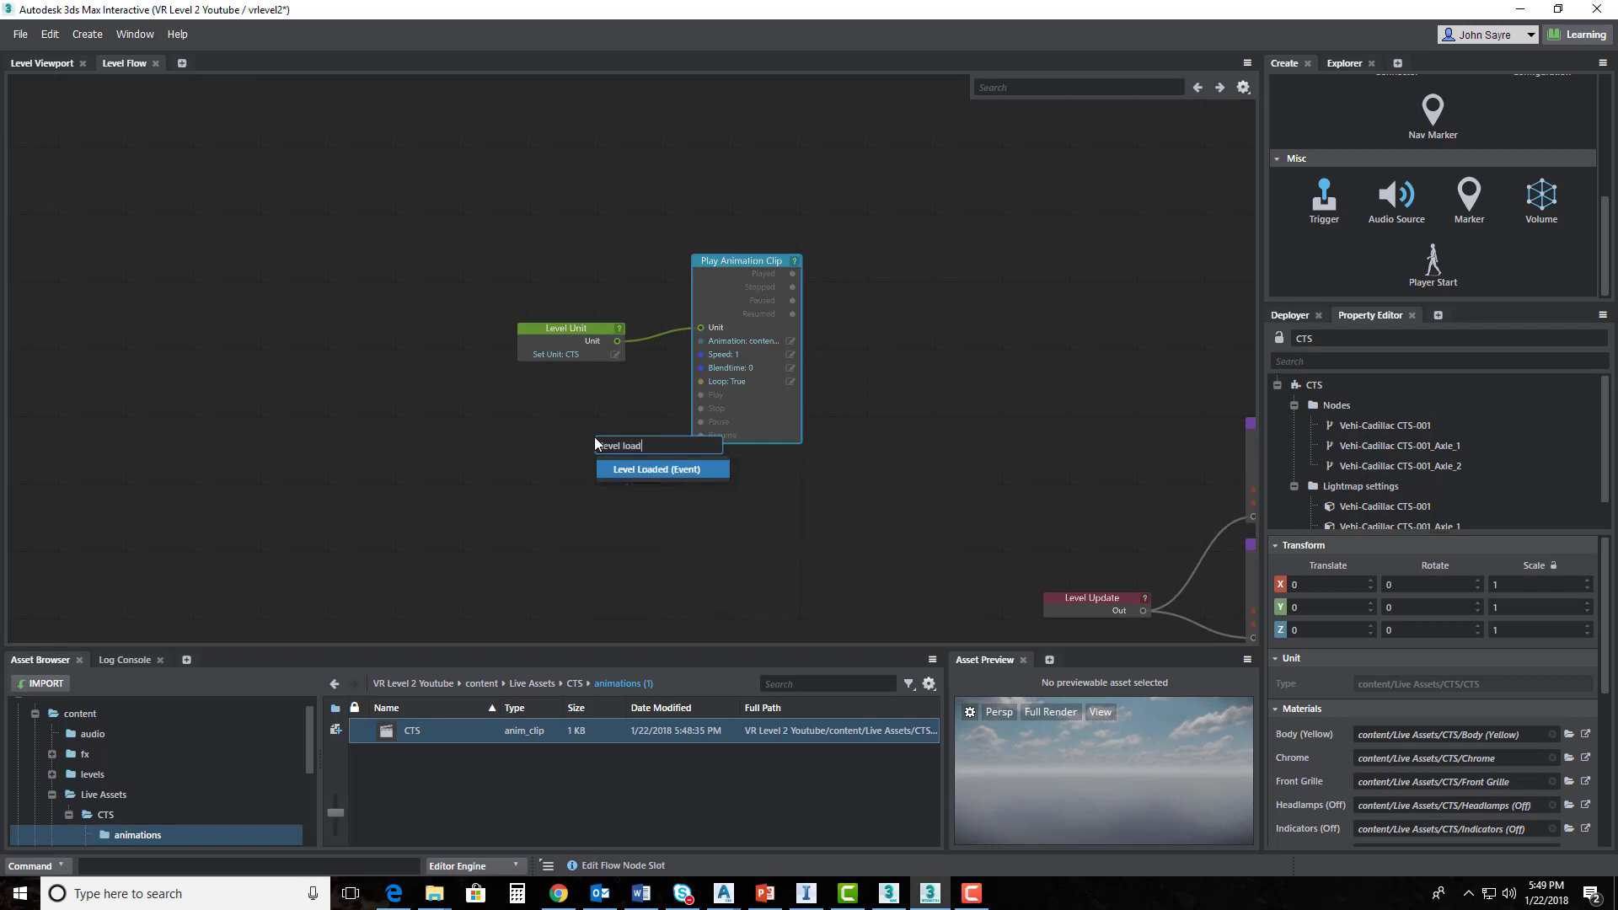
{"action": "left_click", "coordinate": [645, 468]}
{"action": "left_click_drag", "start_coordinate": [645, 438], "coordinate": [524, 451]}
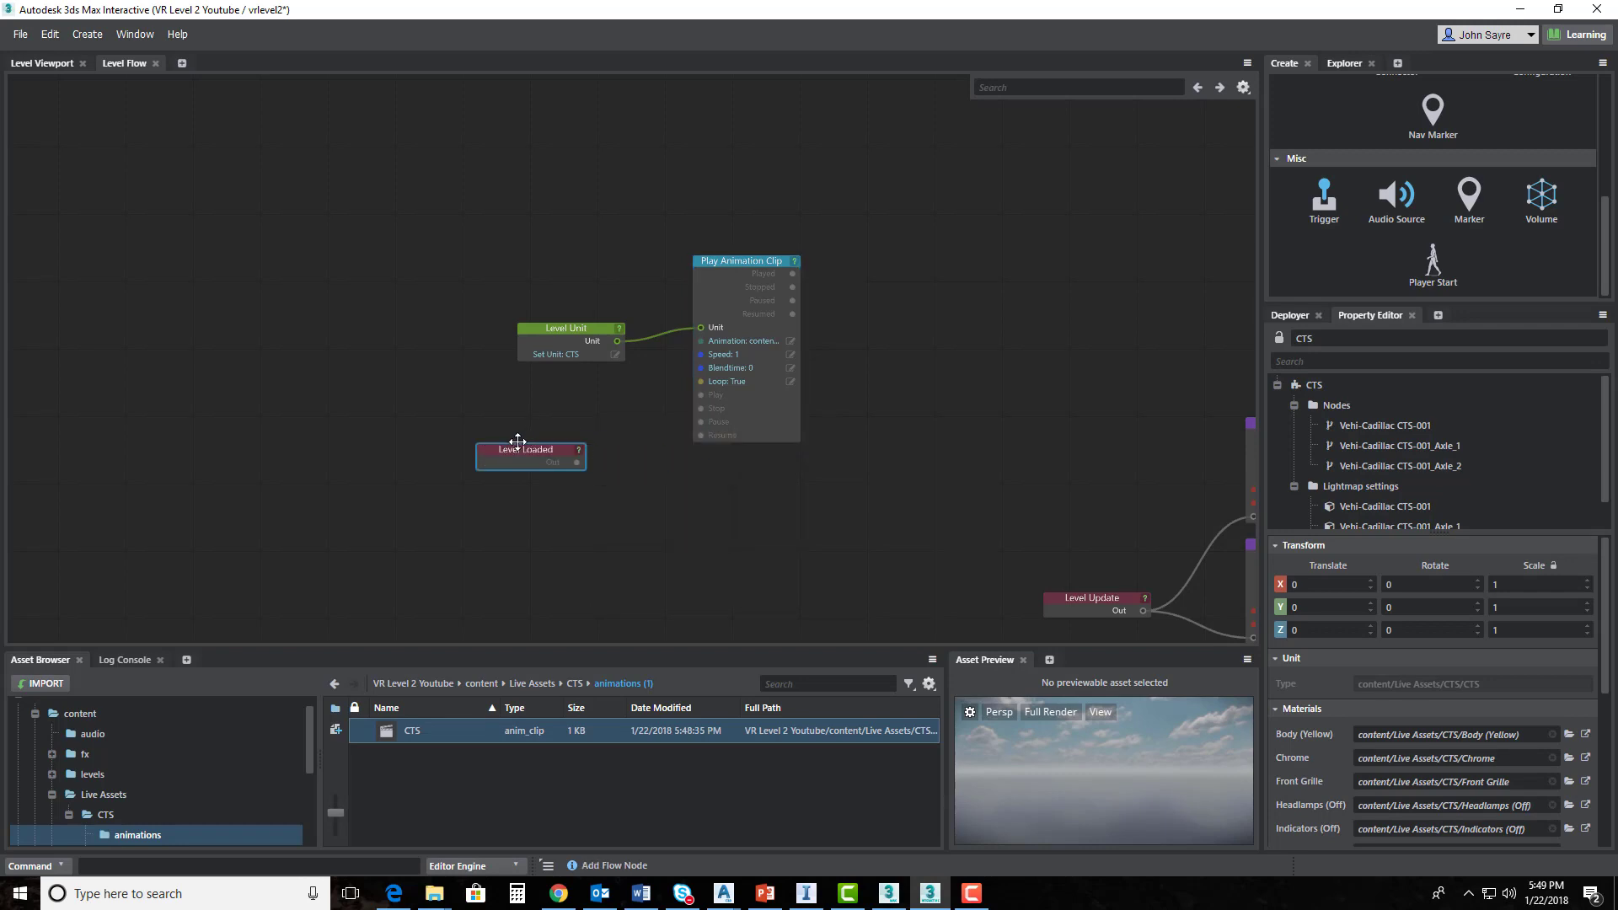
{"action": "left_click_drag", "start_coordinate": [700, 395], "coordinate": [577, 463]}
- Run the level from the viewport to watch the CTS car's animation play, and close the test
{"action": "left_click", "coordinate": [52, 63]}
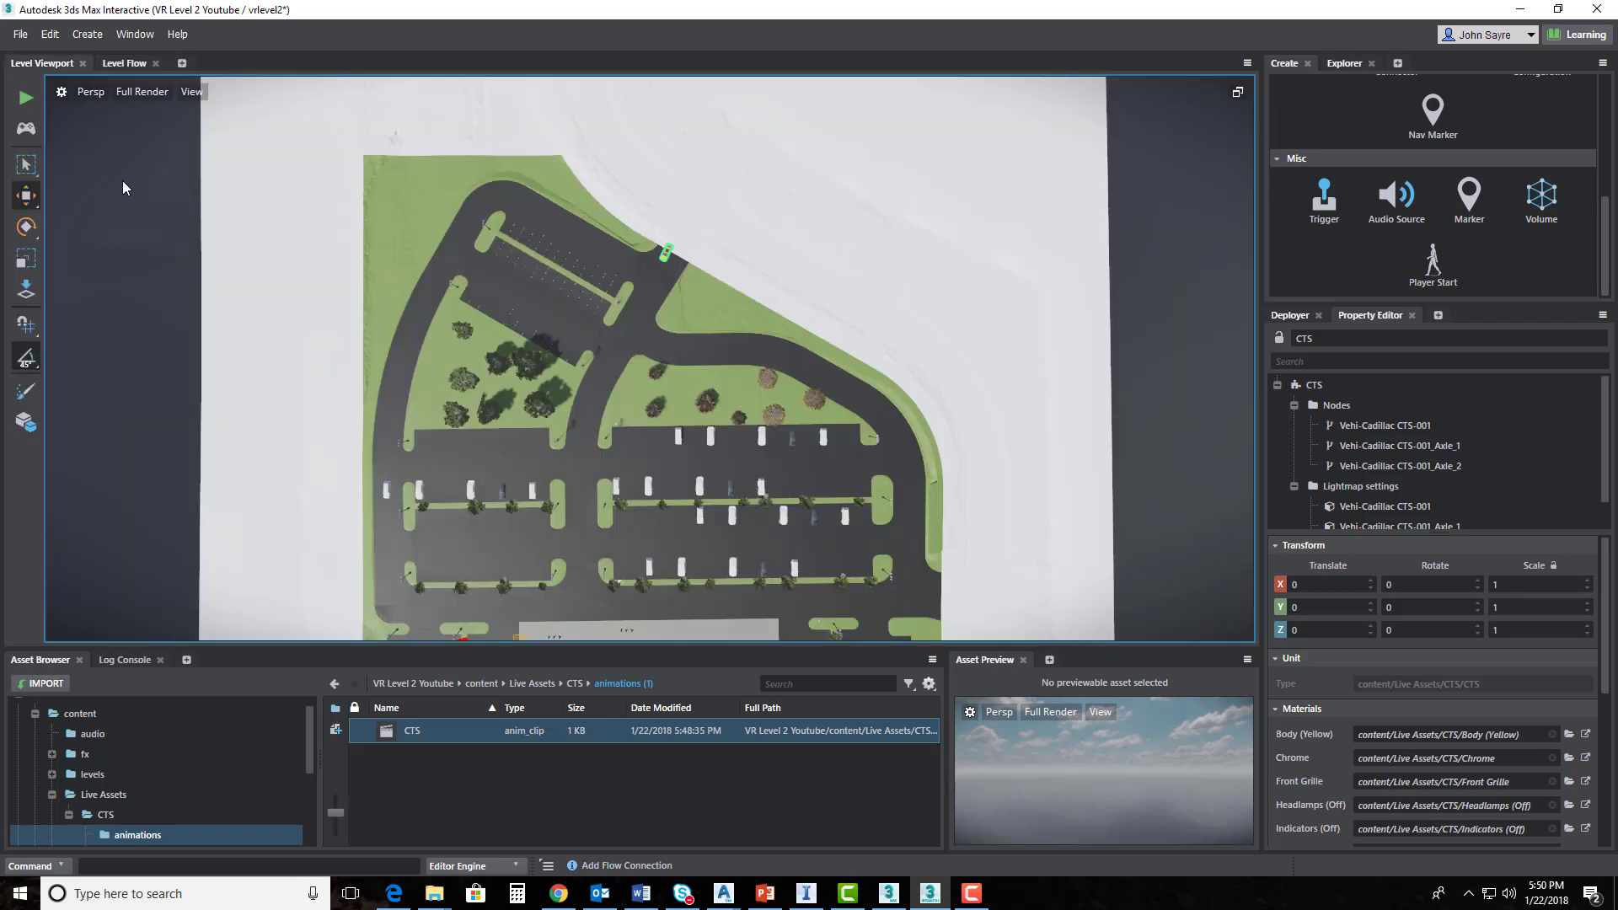
{"action": "left_click", "coordinate": [32, 98]}
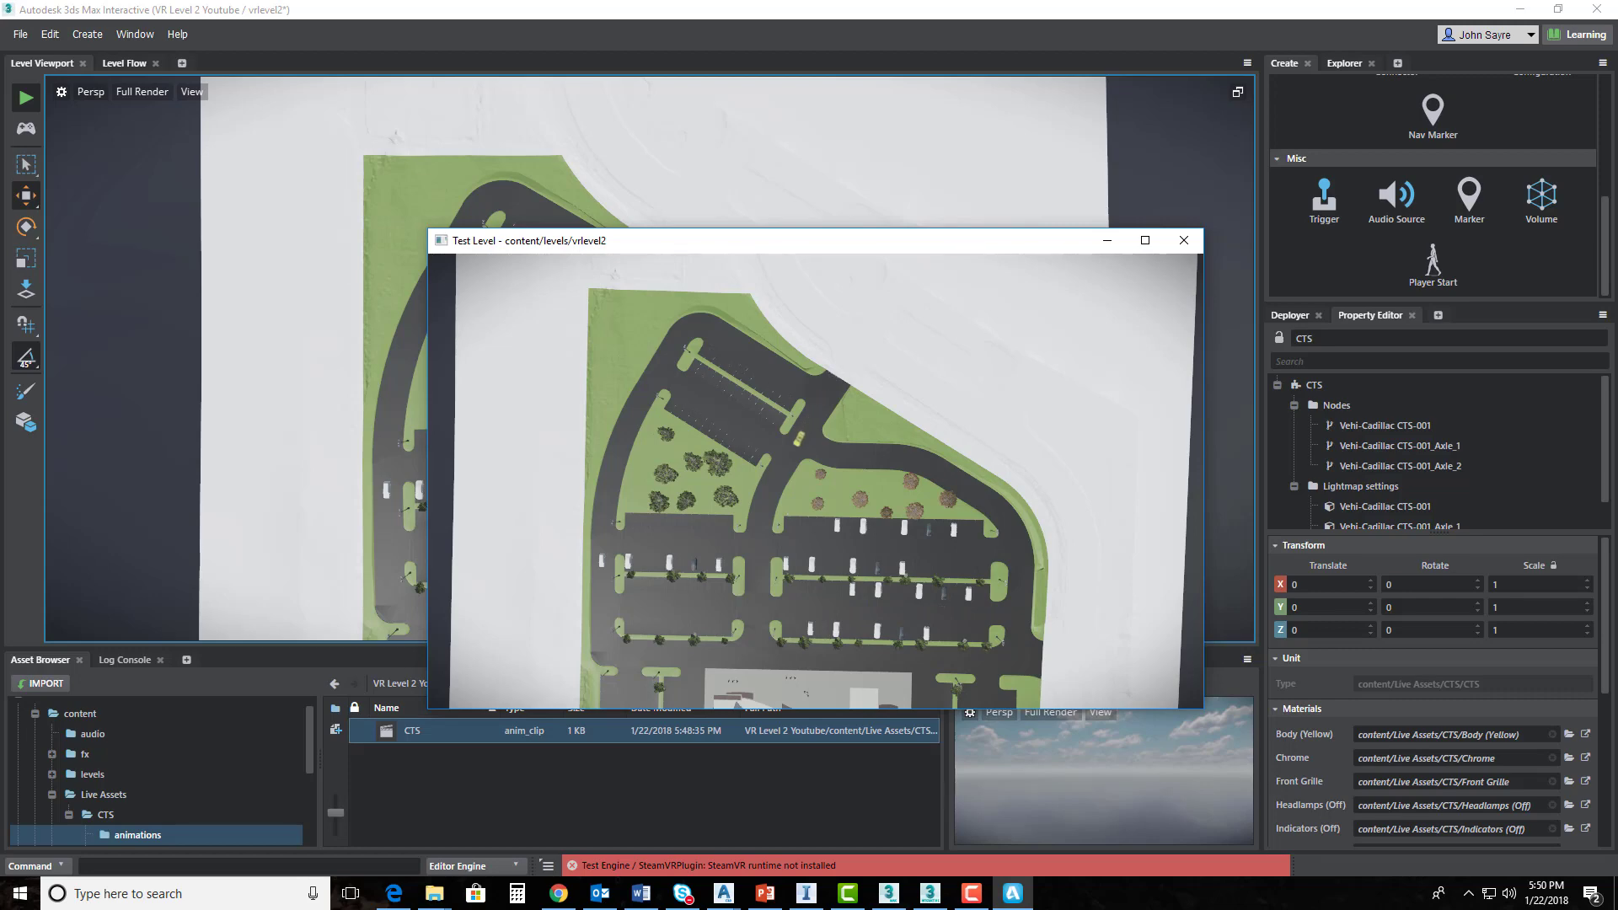
{"action": "key", "text": "Escape"}
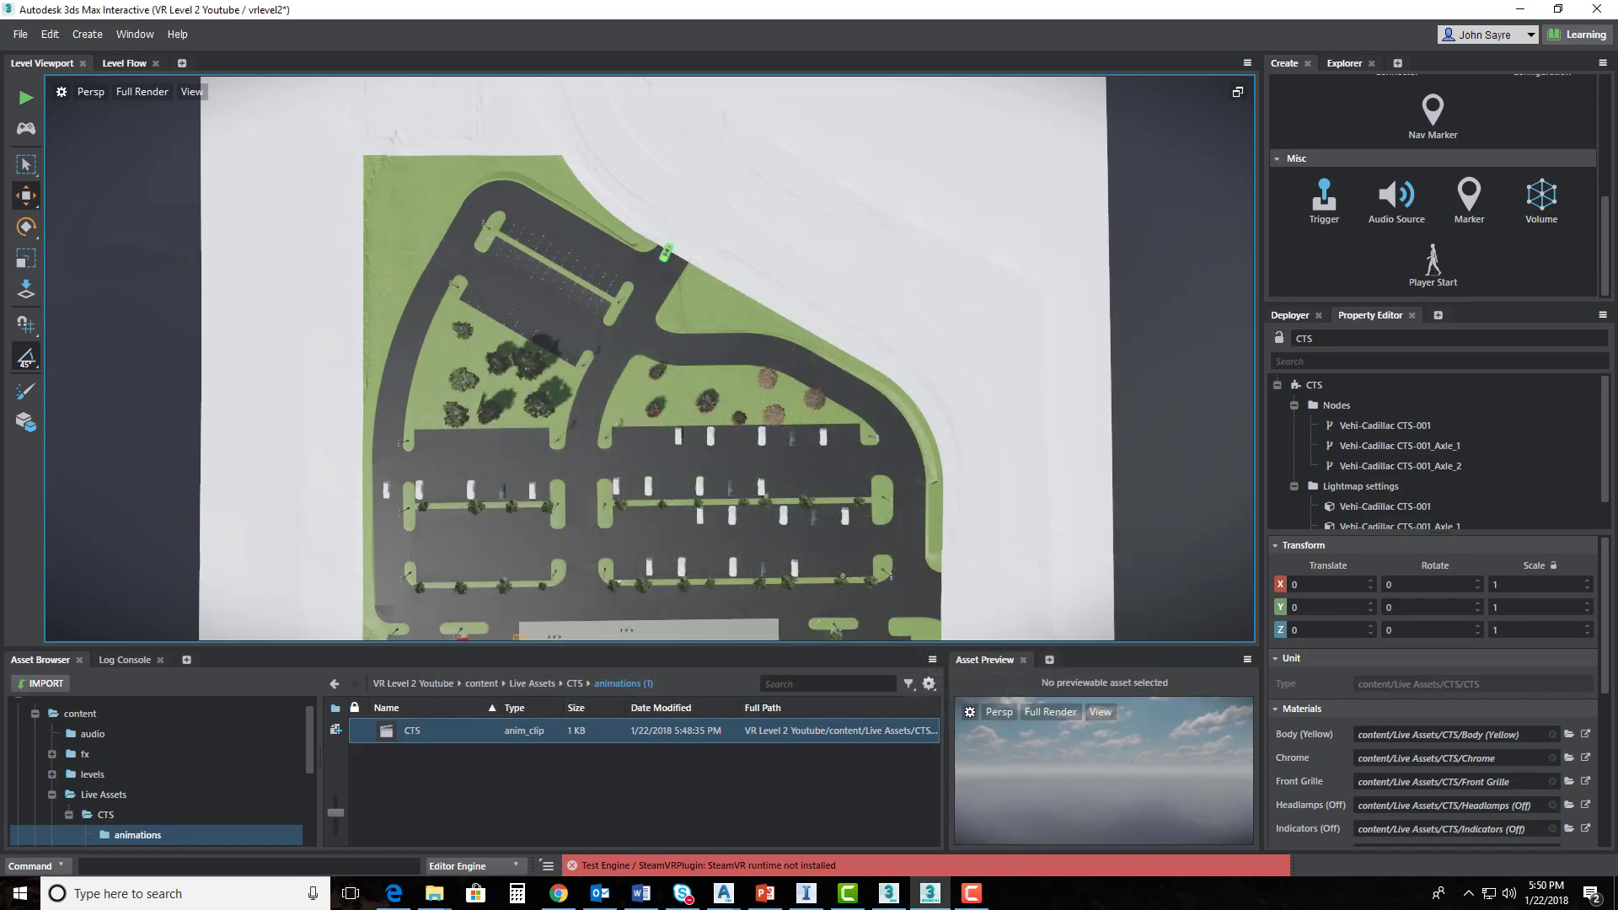
- Set Loop to False on the Play Animation Clip node in the level flow
{"action": "scroll", "coordinate": [768, 478], "scroll_direction": "up", "scroll_amount": 3}
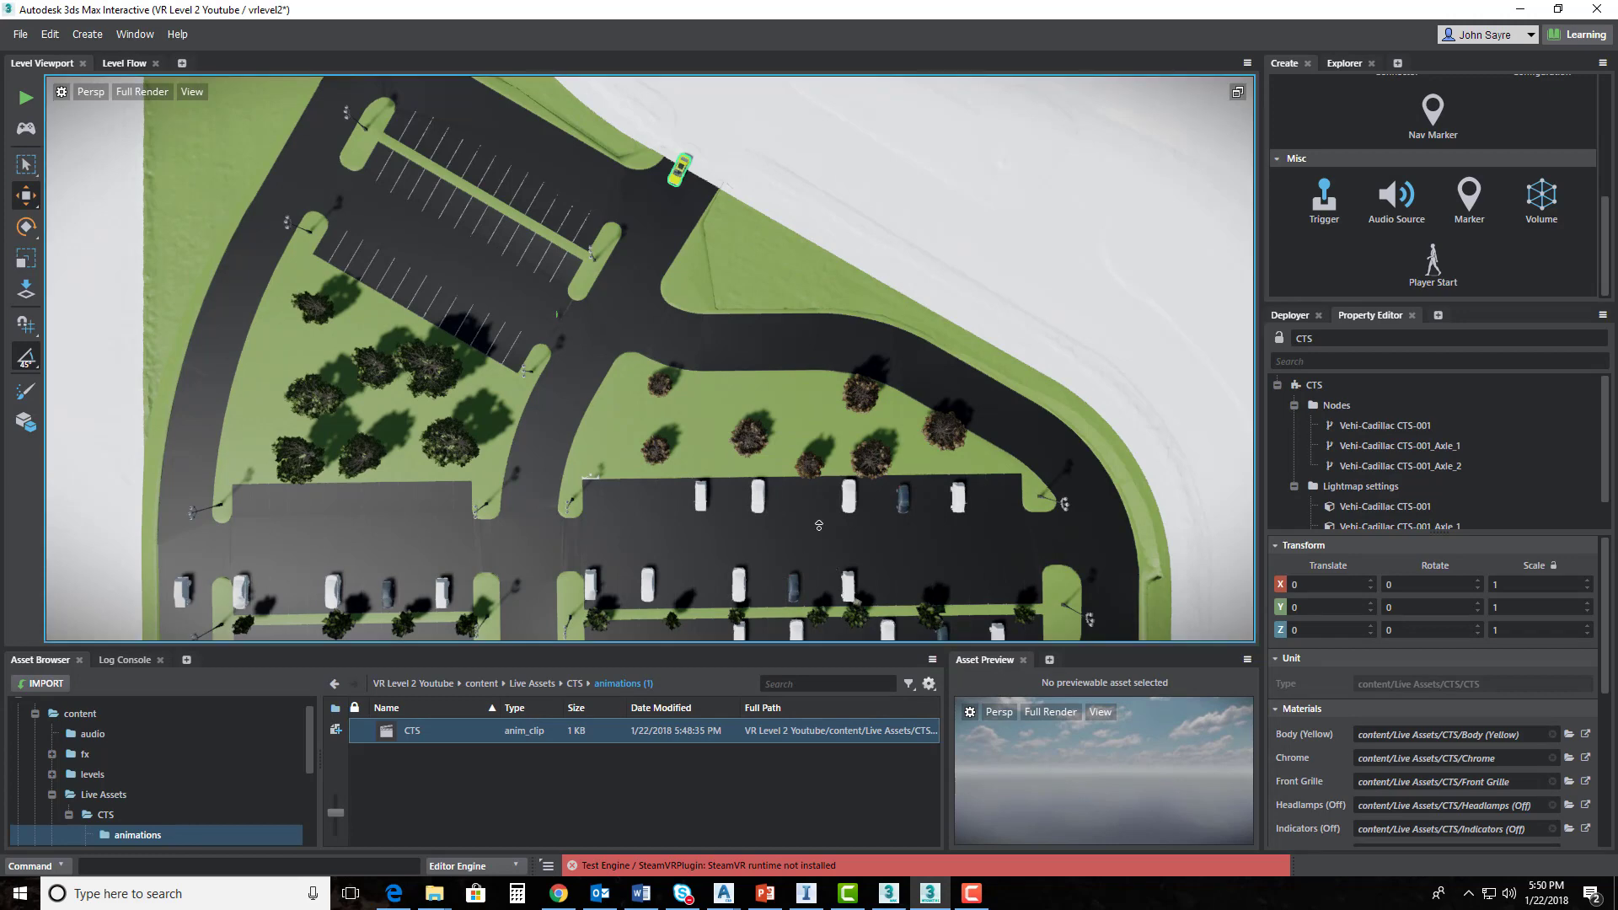
{"action": "middle_click_drag", "start_coordinate": [820, 523], "coordinate": [798, 320]}
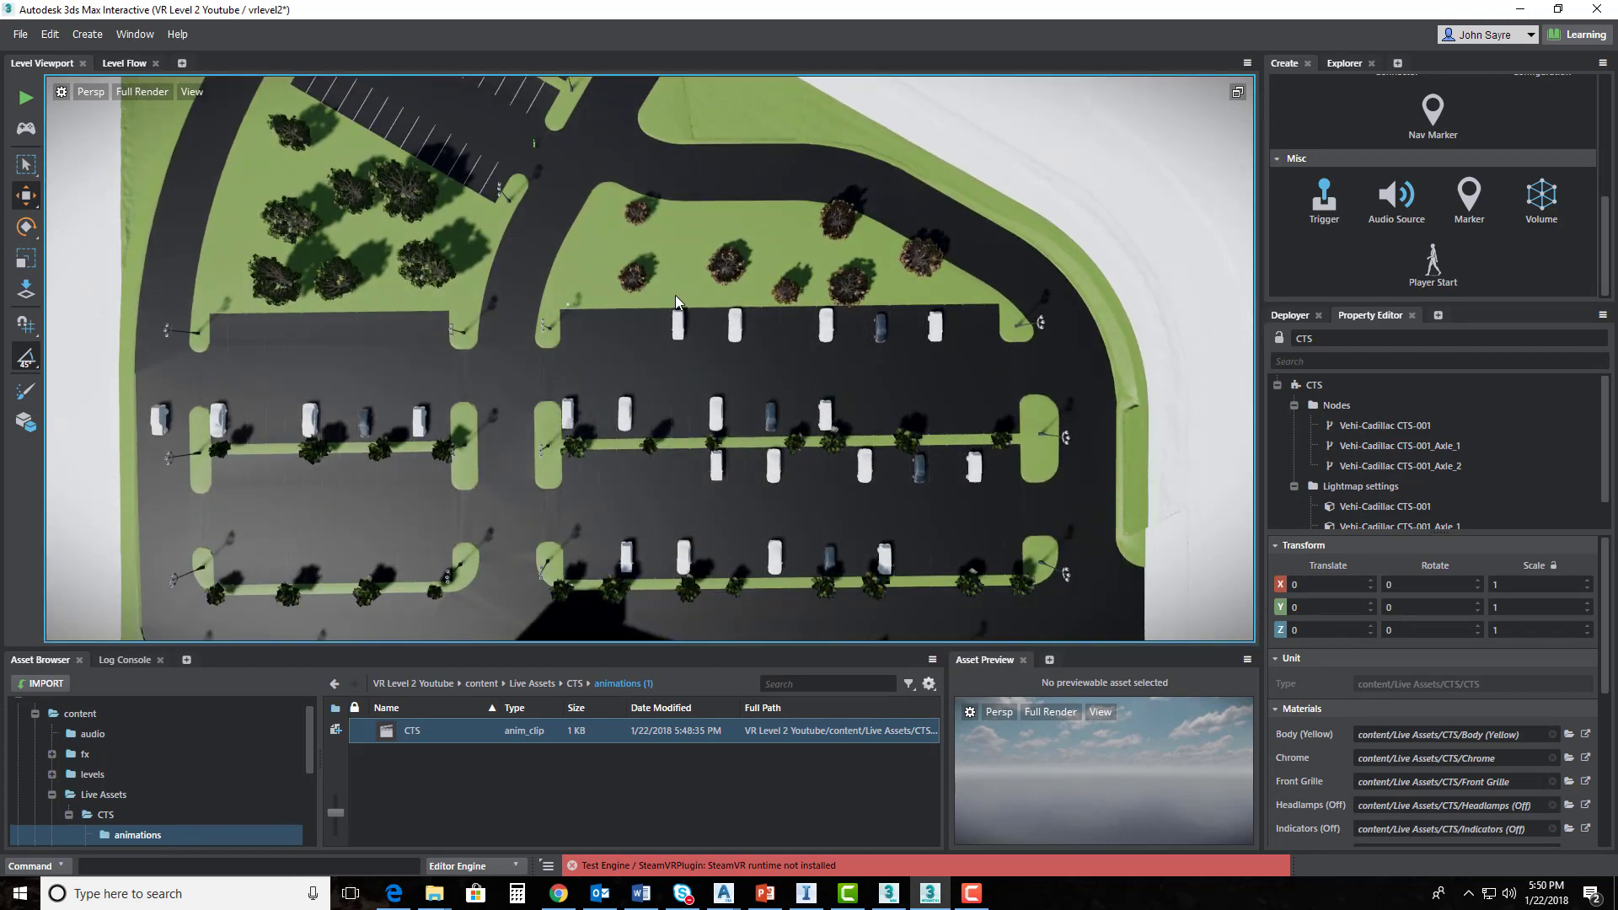
{"action": "left_click", "coordinate": [124, 63]}
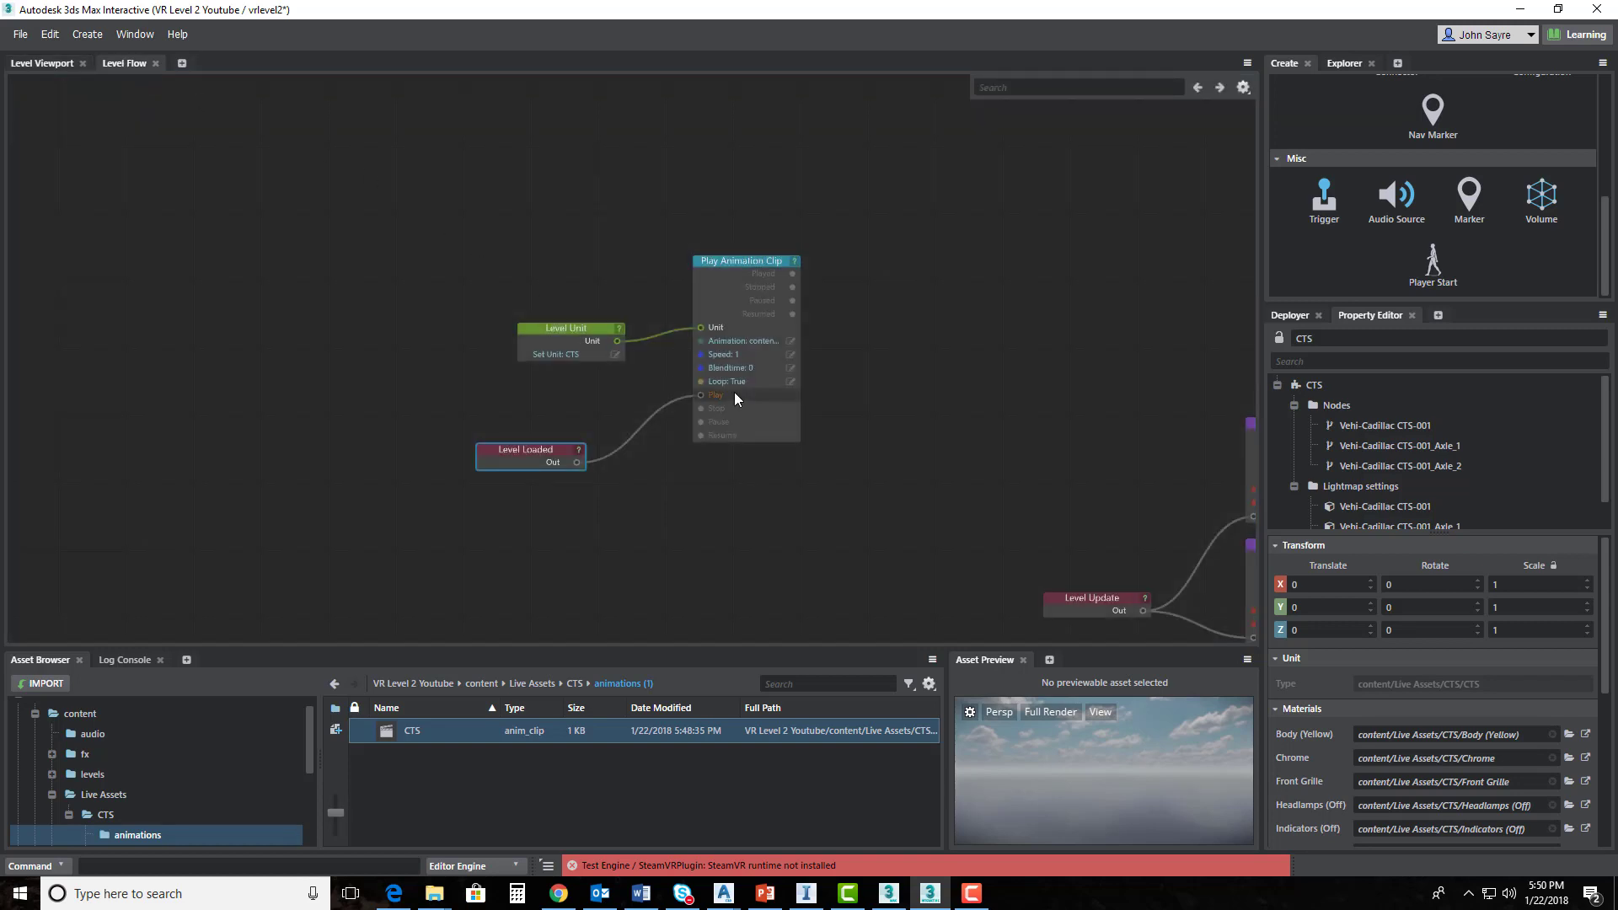
{"action": "left_click", "coordinate": [791, 384]}
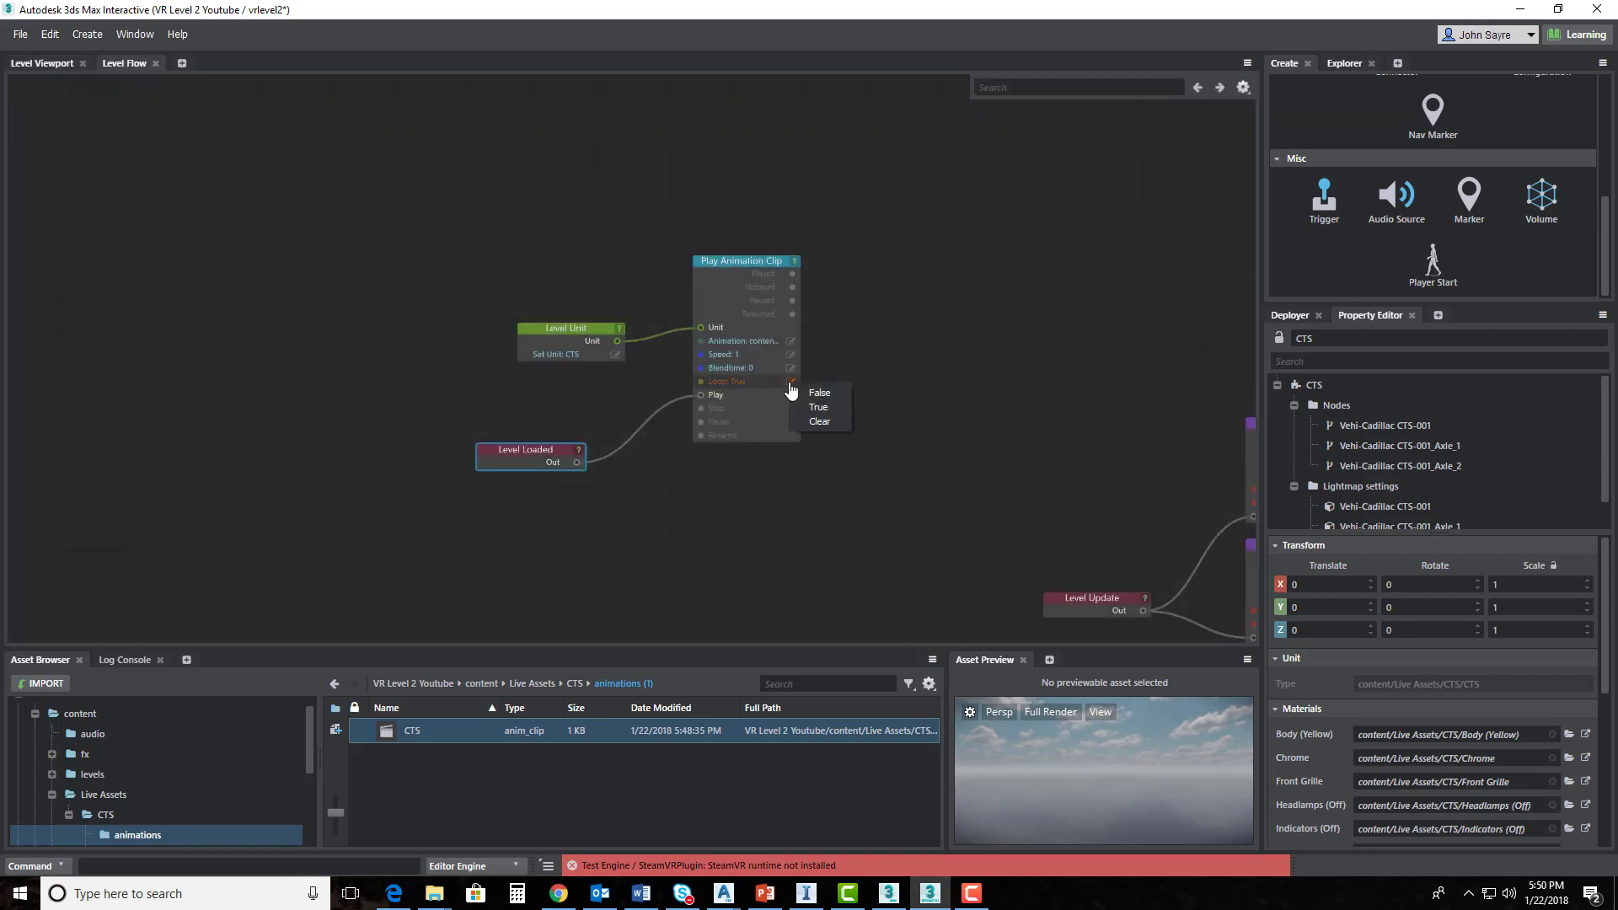
{"action": "left_click", "coordinate": [811, 393]}
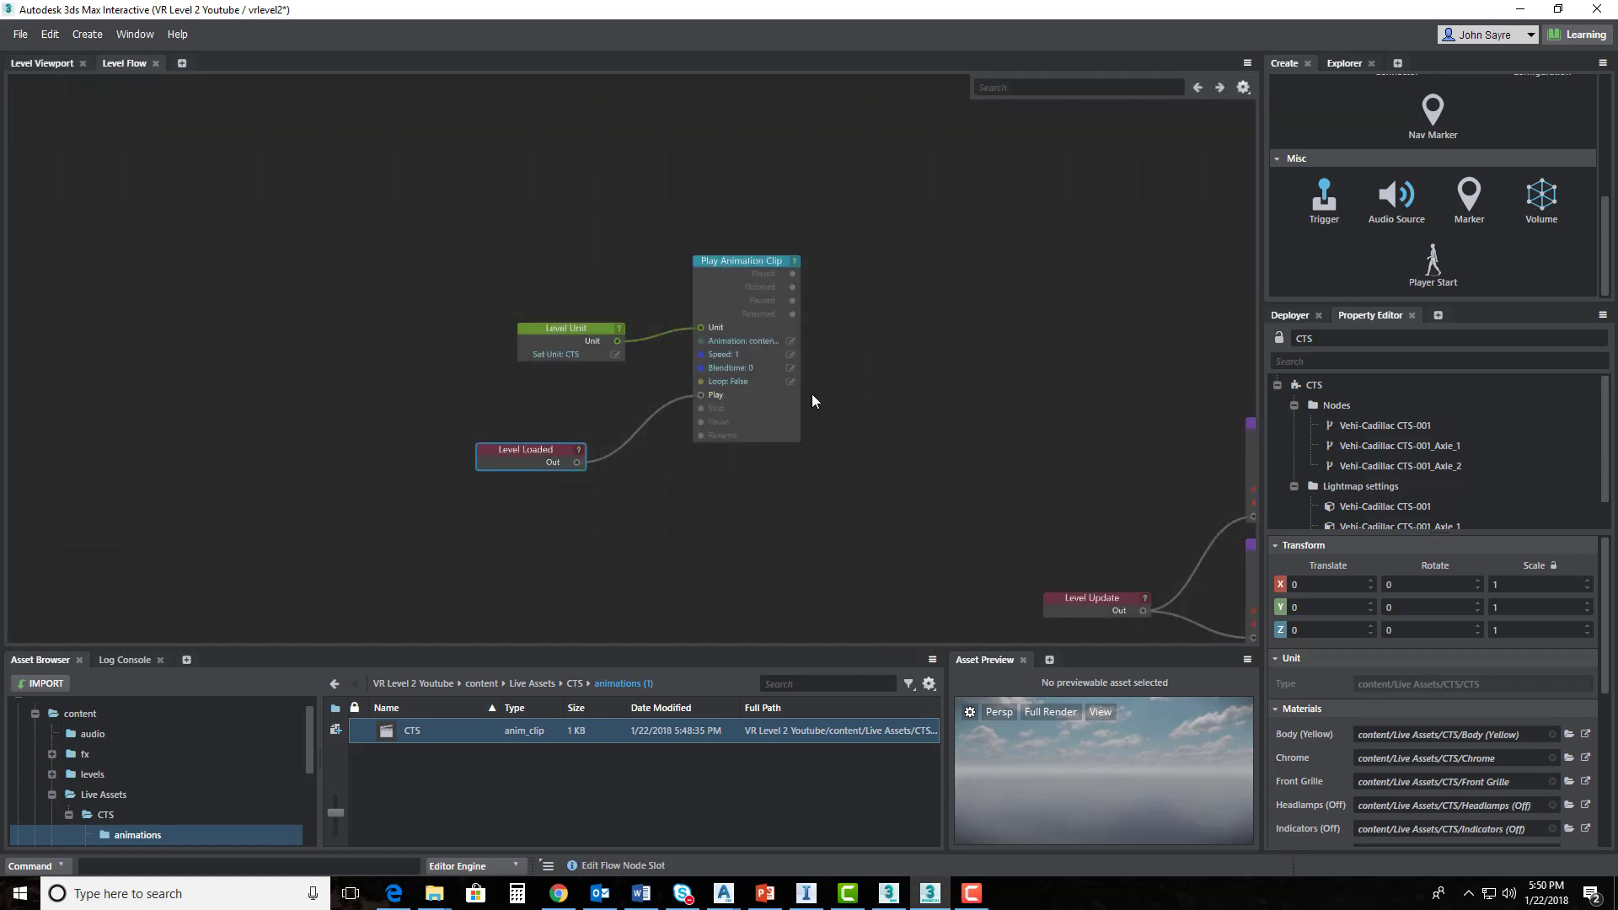
- Test the level again with looping off, watching the CTS car drive to its parking space, and end the test
{"action": "left_click", "coordinate": [23, 65]}
{"action": "left_click", "coordinate": [26, 98]}
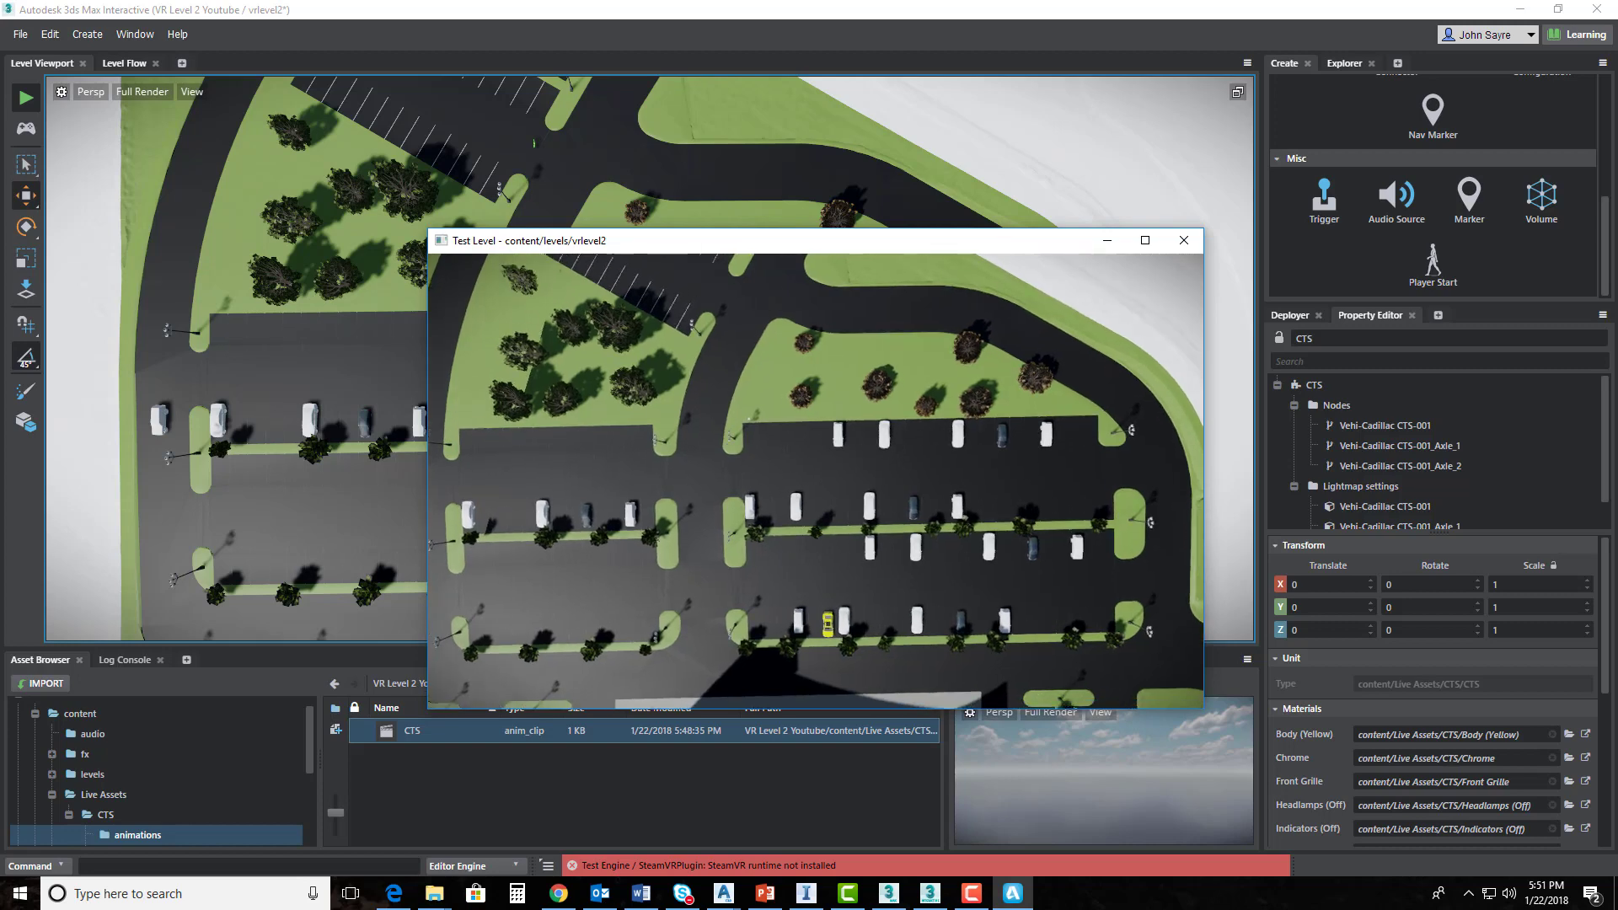
{"action": "key", "text": "Escape"}
- Examine the parking lot layout from above, comparing the interactive level with the source scene in 3ds Max 2018
{"action": "scroll", "coordinate": [725, 462], "scroll_direction": "down", "scroll_amount": 3}
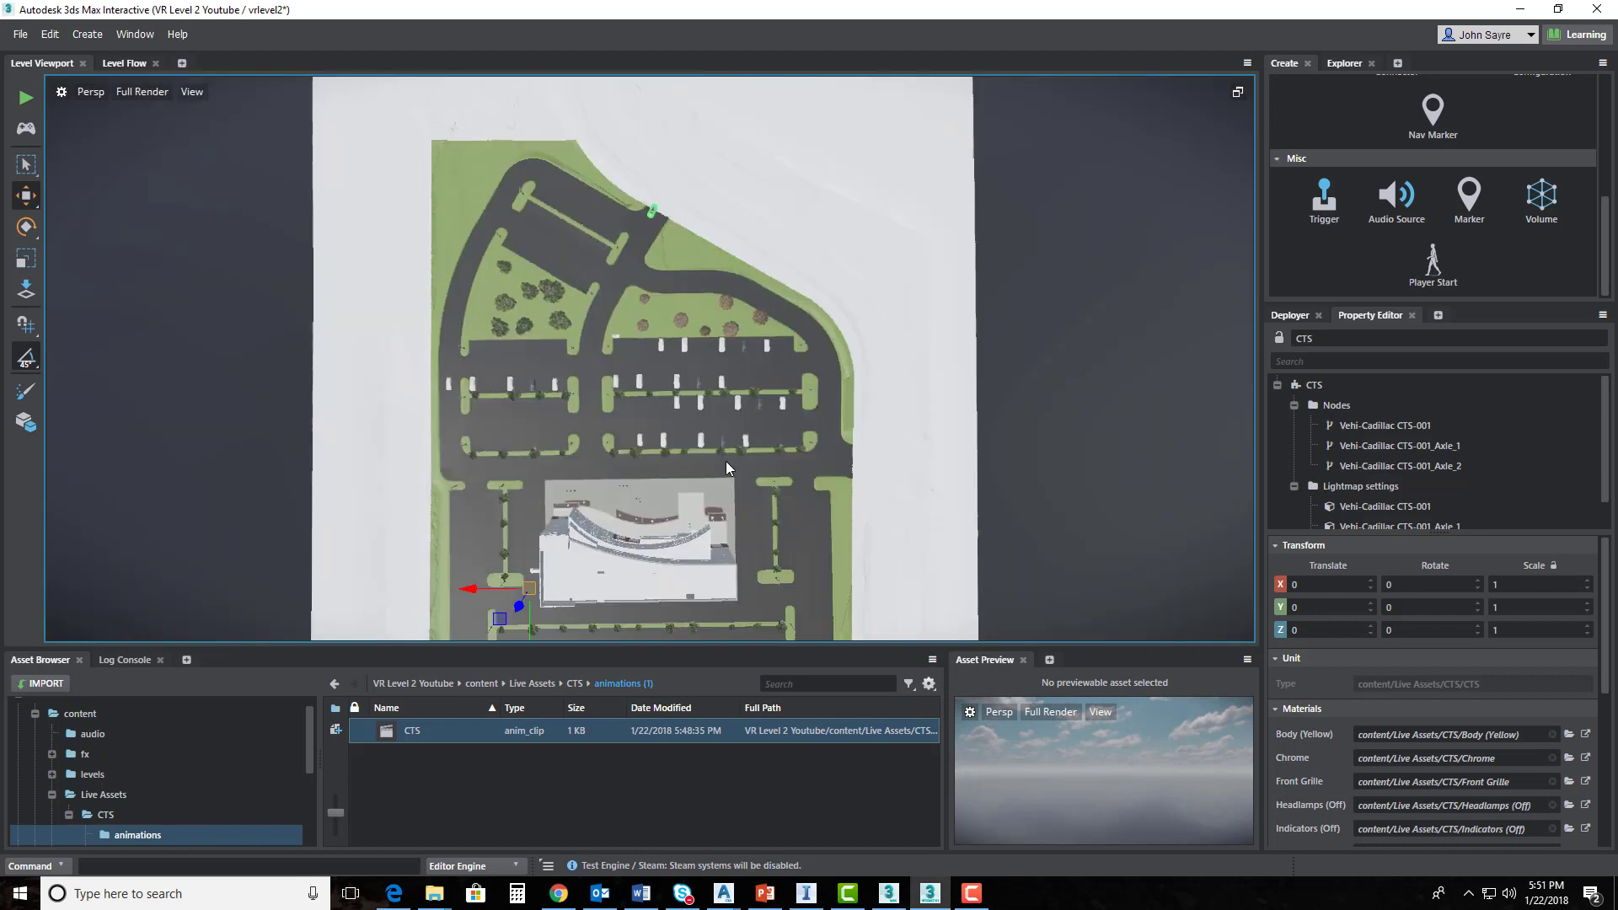
{"action": "scroll", "coordinate": [571, 414], "scroll_direction": "up", "scroll_amount": 3}
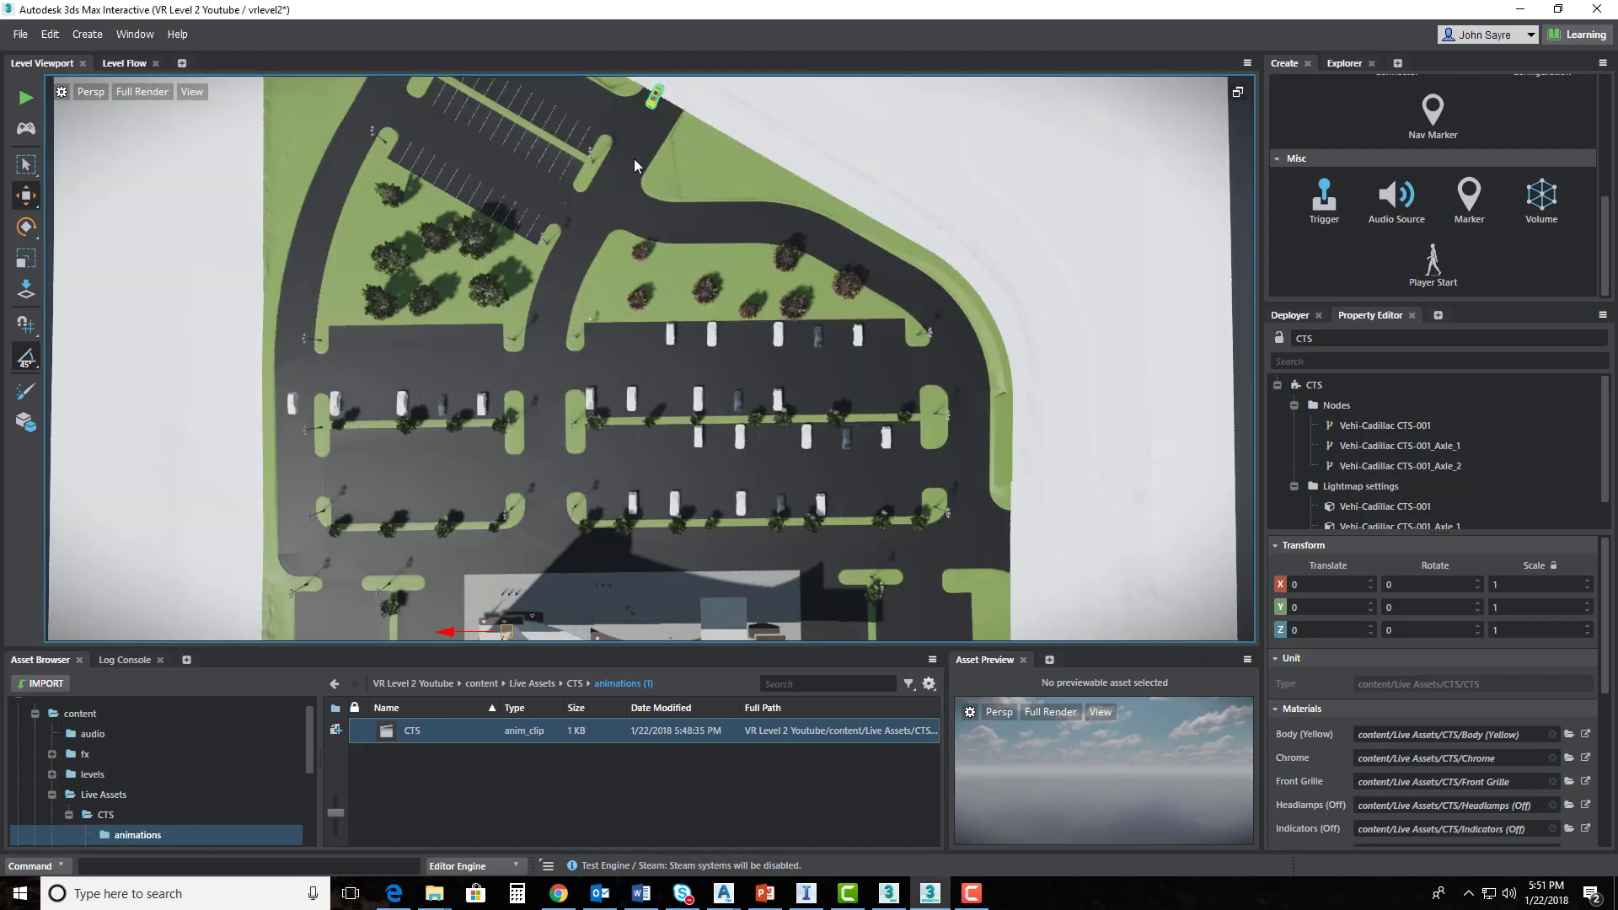
{"action": "scroll", "coordinate": [634, 159], "scroll_direction": "down", "scroll_amount": 2}
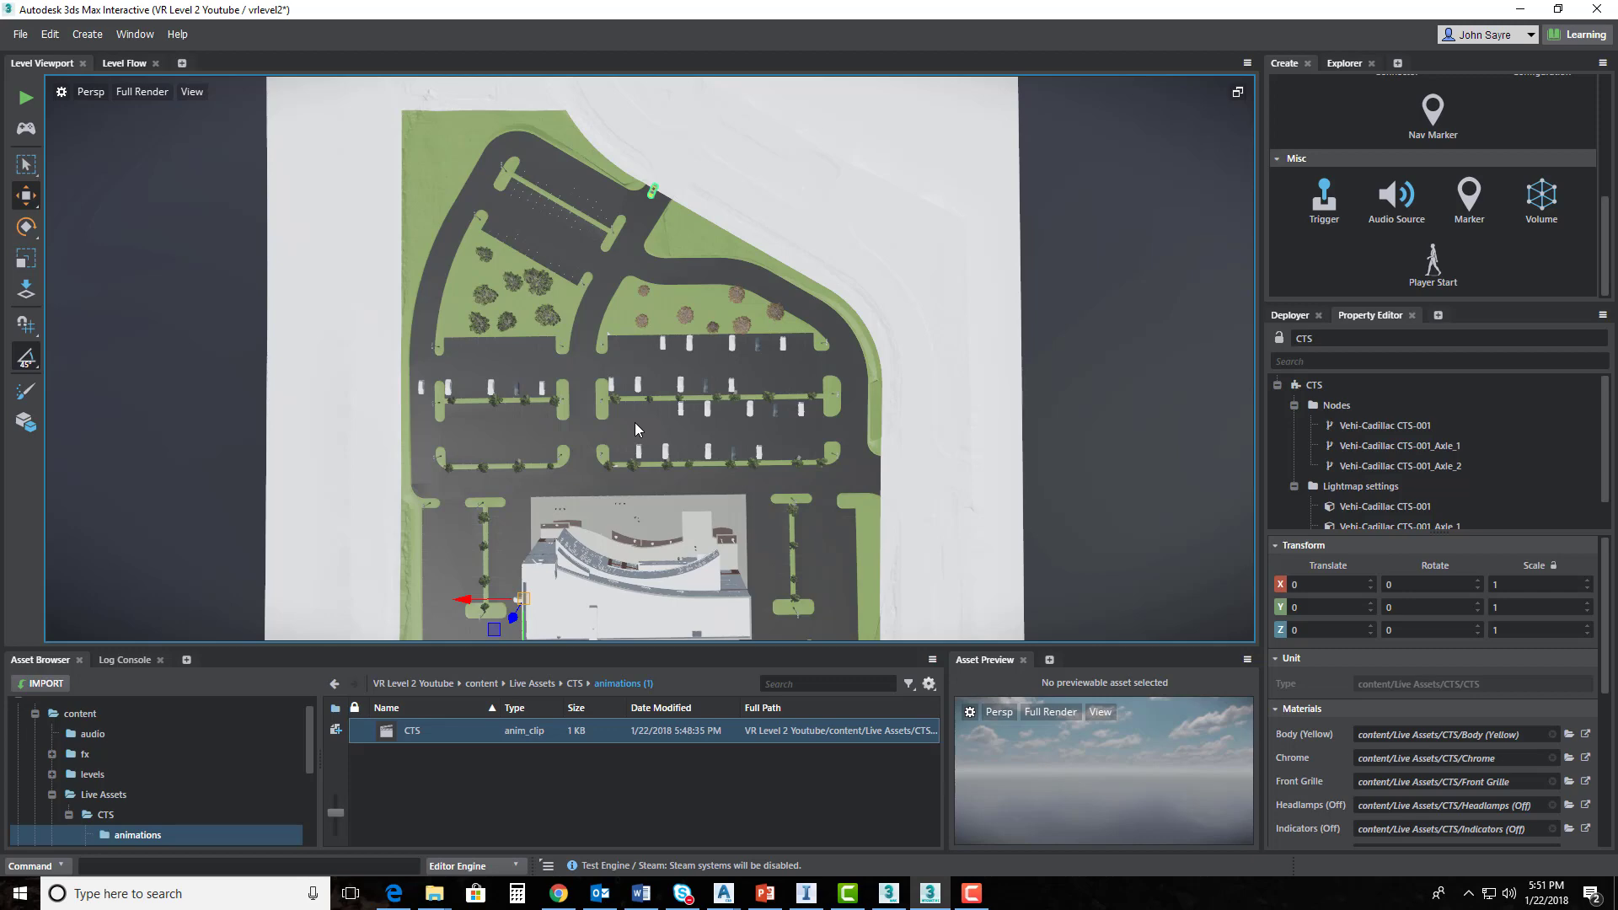
{"action": "left_click", "coordinate": [888, 895]}
{"action": "scroll", "coordinate": [756, 599], "scroll_direction": "down", "scroll_amount": 15}
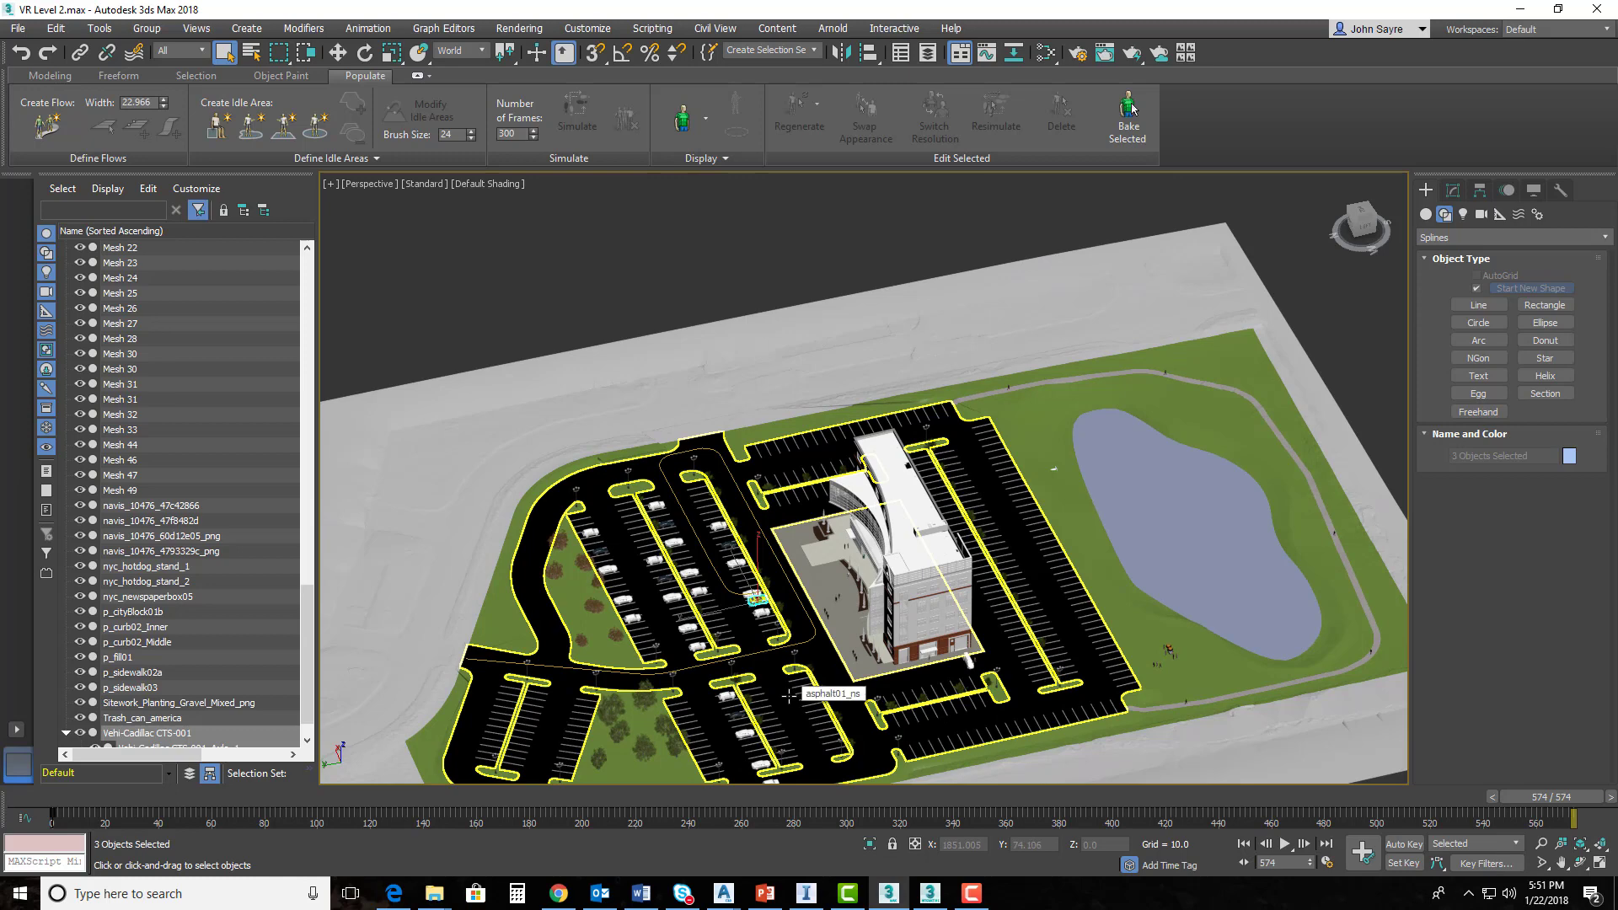
{"action": "left_click", "coordinate": [929, 893]}
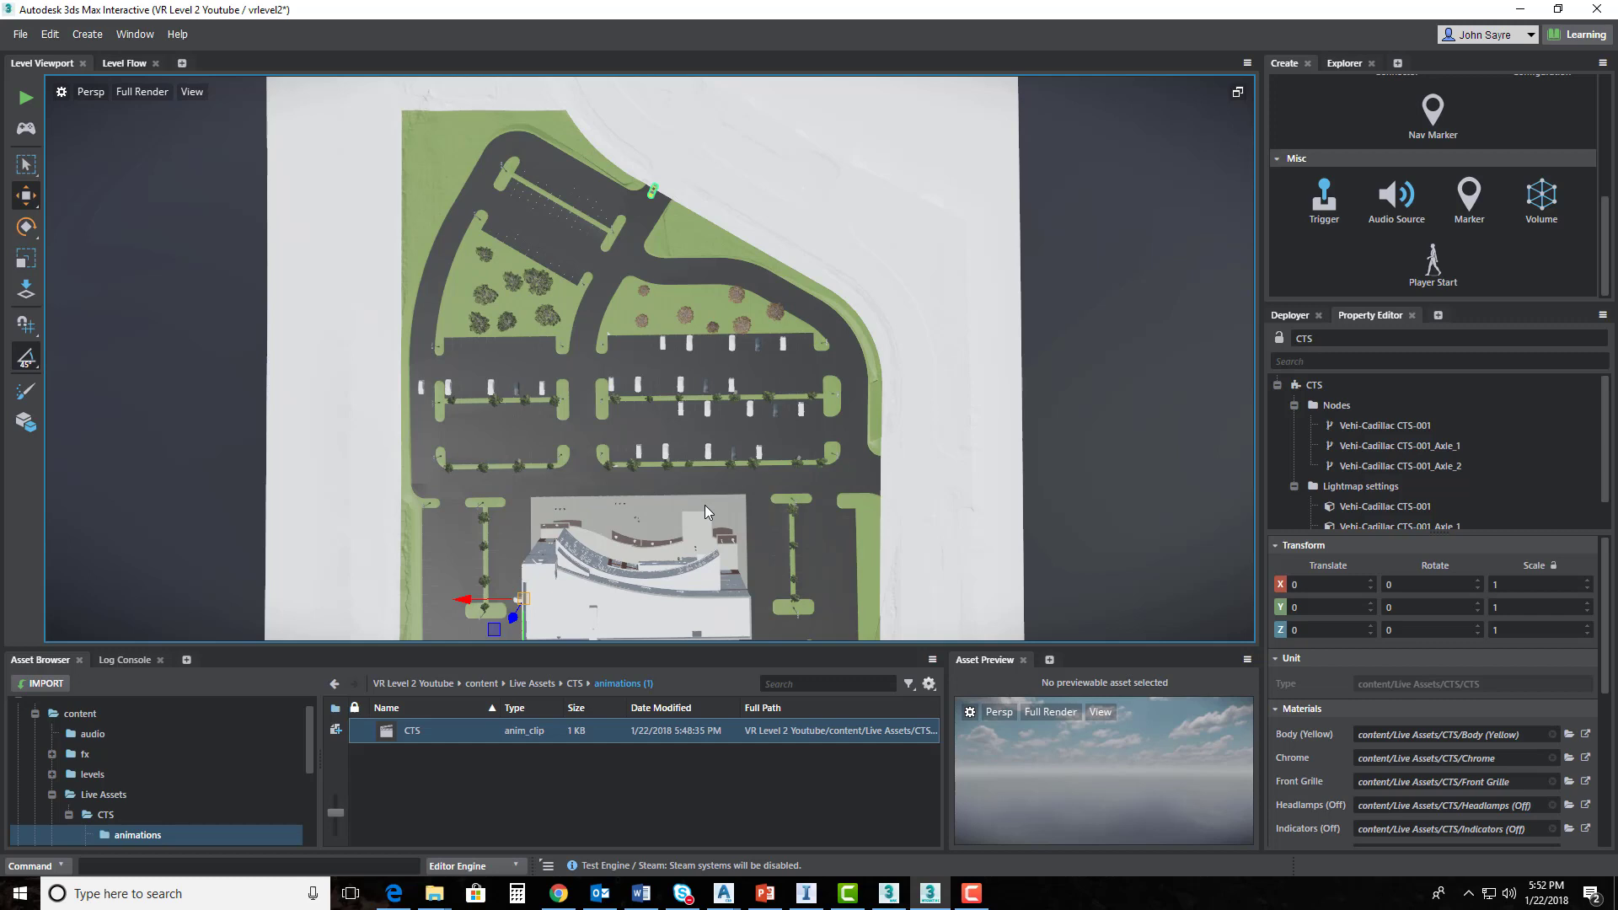
{"action": "scroll", "coordinate": [704, 504], "scroll_direction": "down", "scroll_amount": 5}
{"action": "scroll", "coordinate": [654, 498], "scroll_direction": "up", "scroll_amount": 2}
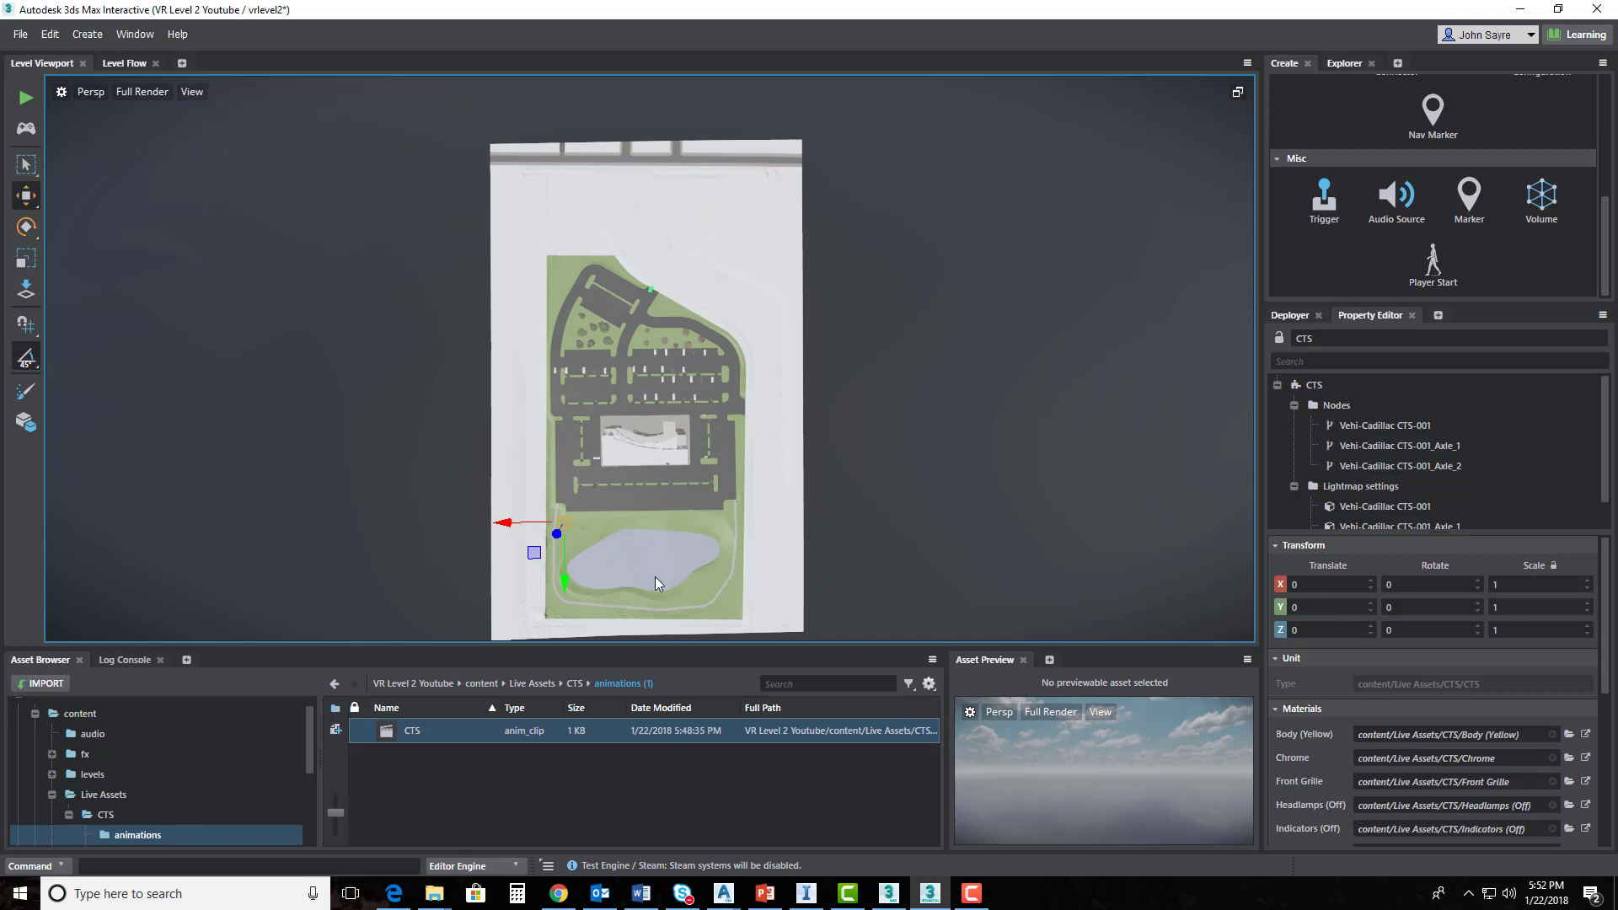
{"action": "scroll", "coordinate": [646, 498], "scroll_direction": "up", "scroll_amount": 3}
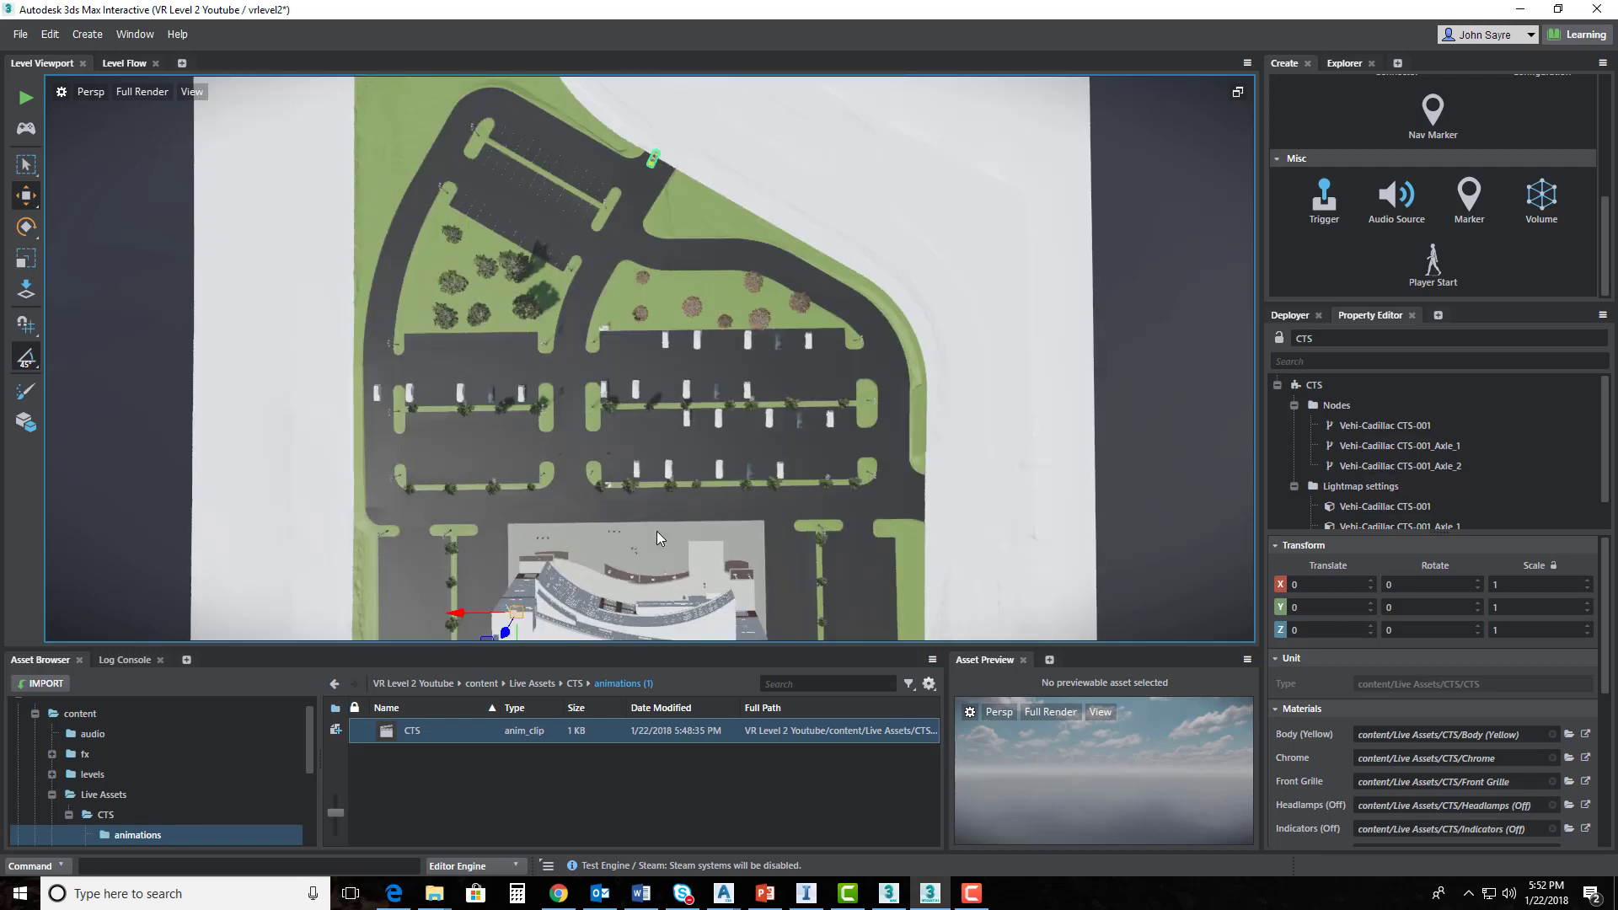